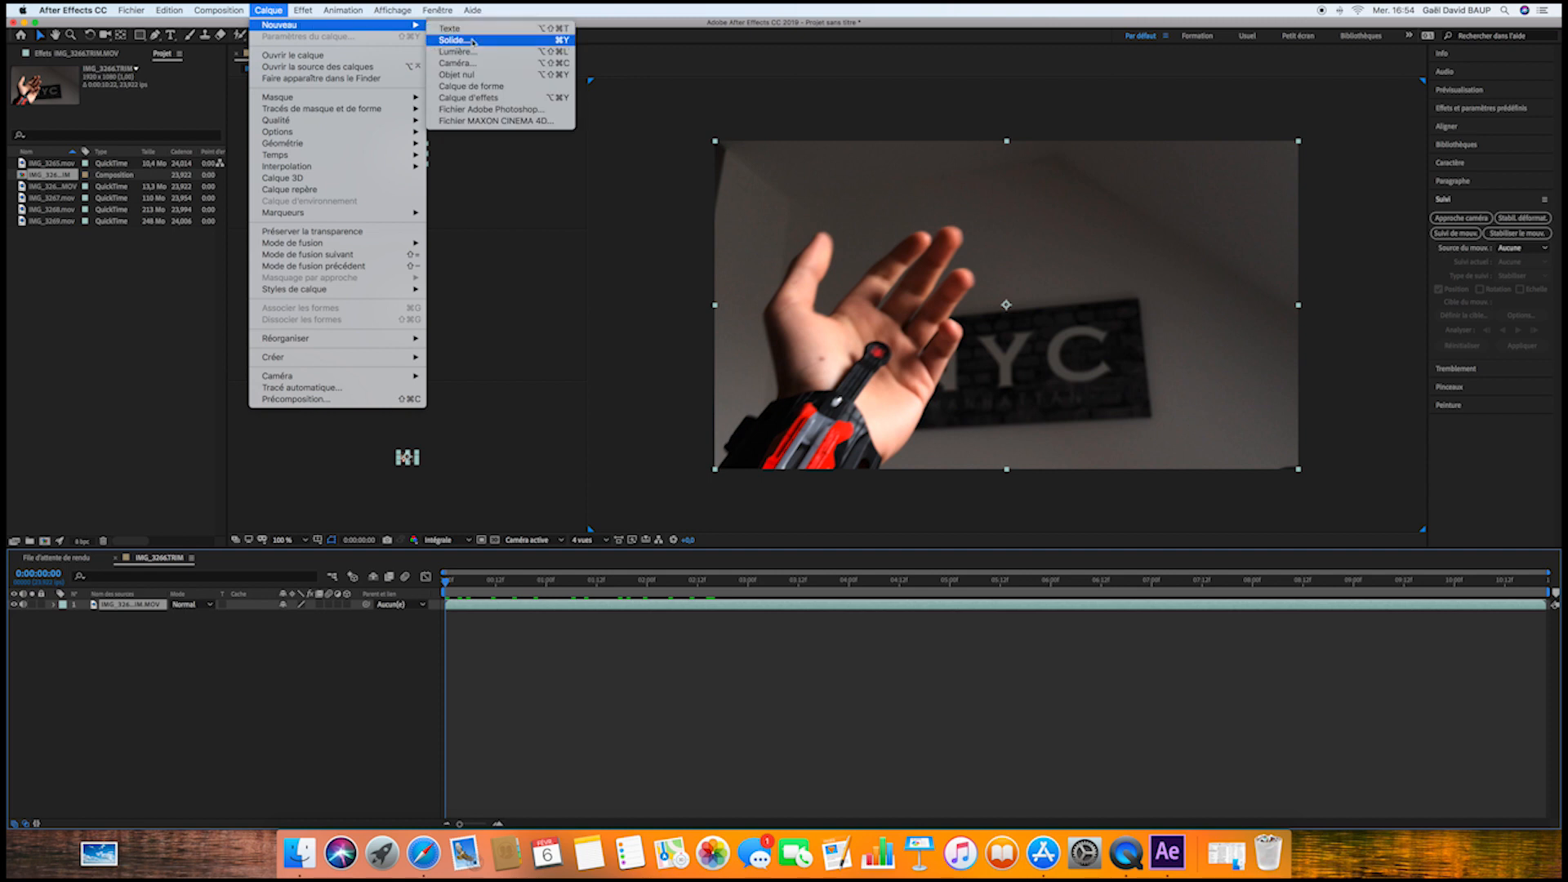
Add two null objects to the composition
click(454, 74)
click(280, 8)
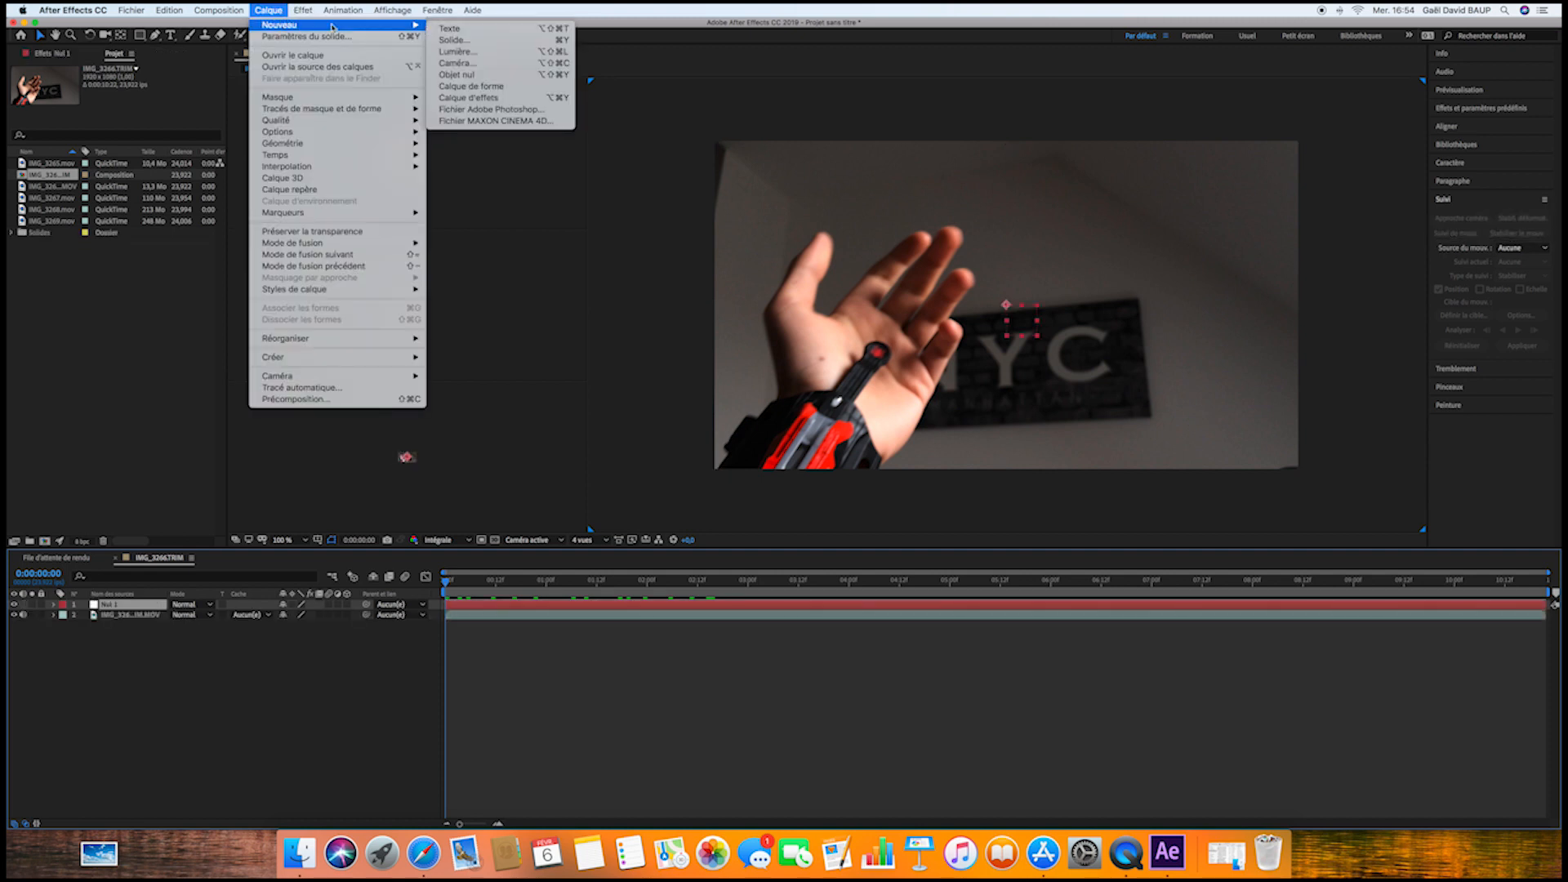
click(458, 74)
Start motion tracking on the footage layer and place the track point on the tip of the wrist device
click(616, 626)
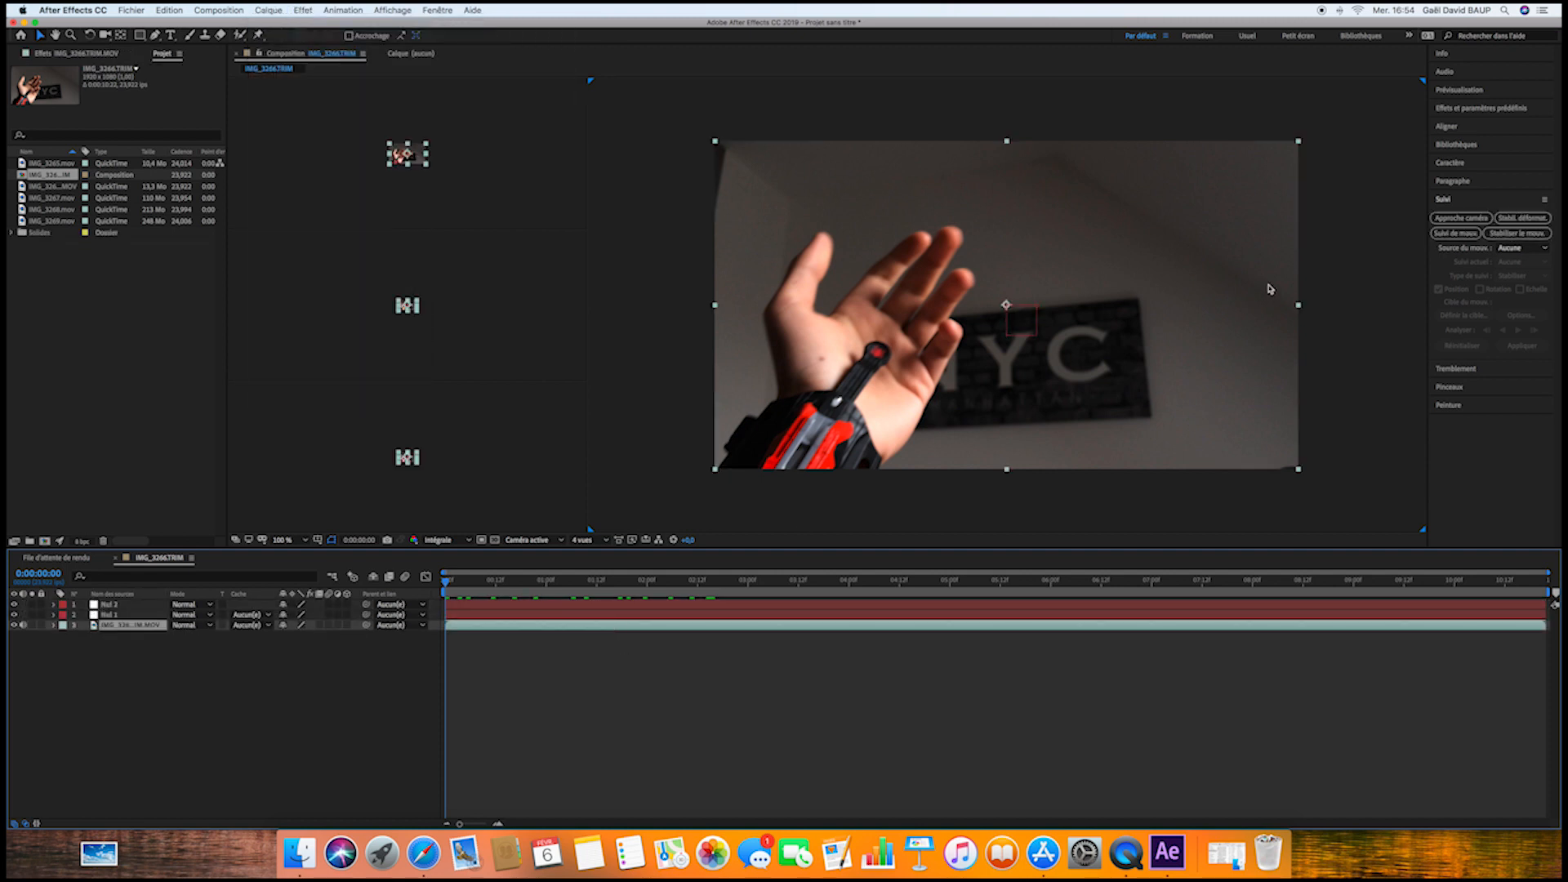
click(1453, 234)
drag(830, 286, 656, 375)
Analyze the tracked motion one frame at a time up to 0:00:00:17, repositioning the track point on the wrist device where needed
click(1535, 330)
click(1536, 330)
click(1536, 330)
click(1536, 331)
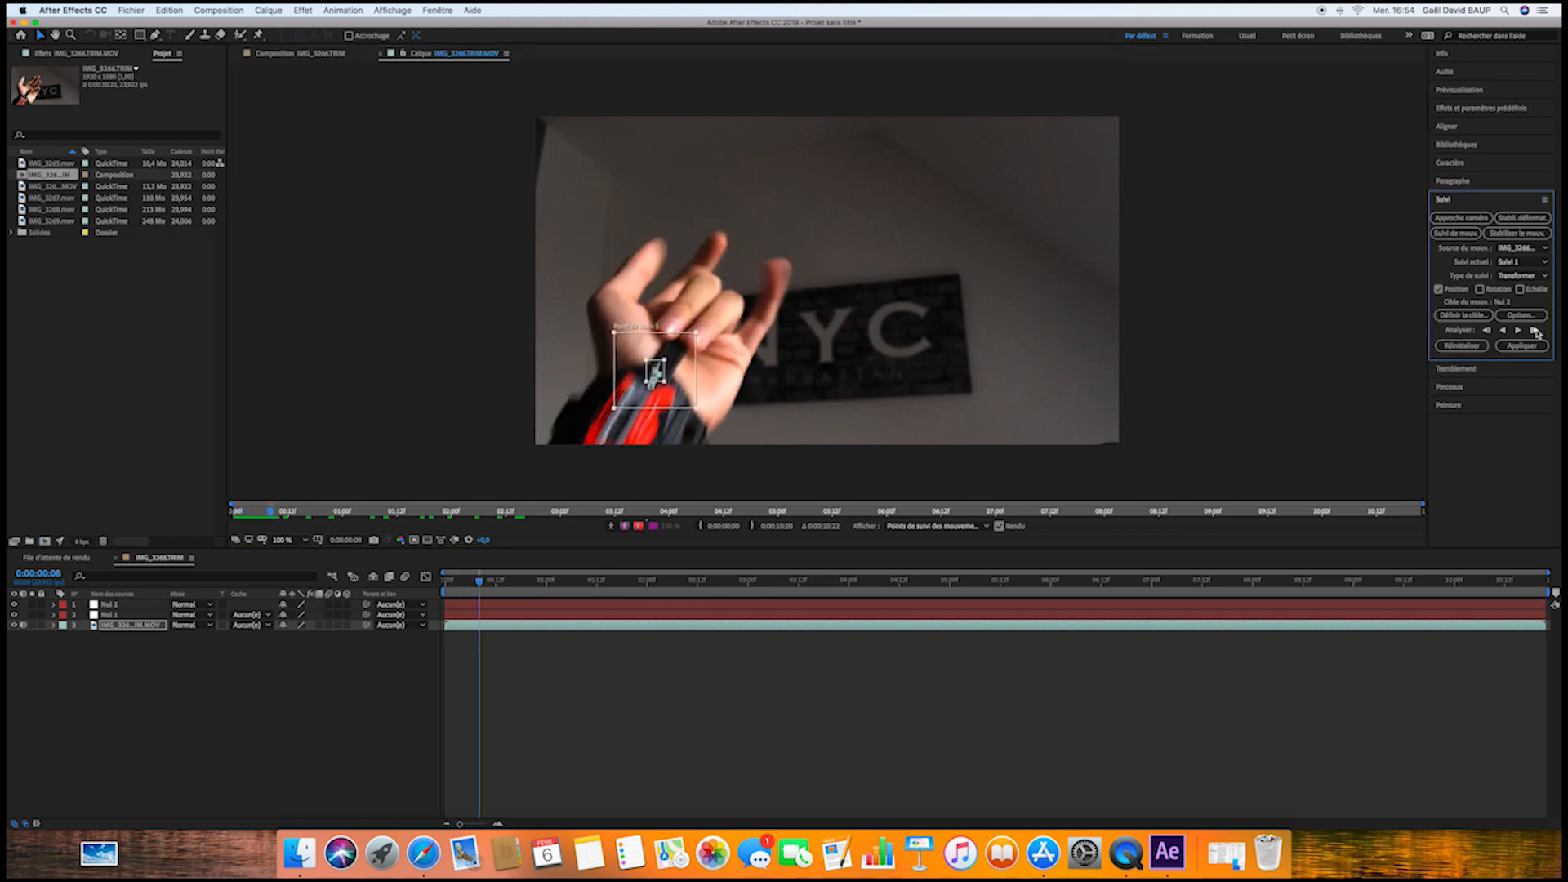
click(1536, 331)
click(1536, 330)
click(1536, 331)
click(1535, 331)
drag(753, 309, 757, 307)
click(1536, 331)
click(1536, 331)
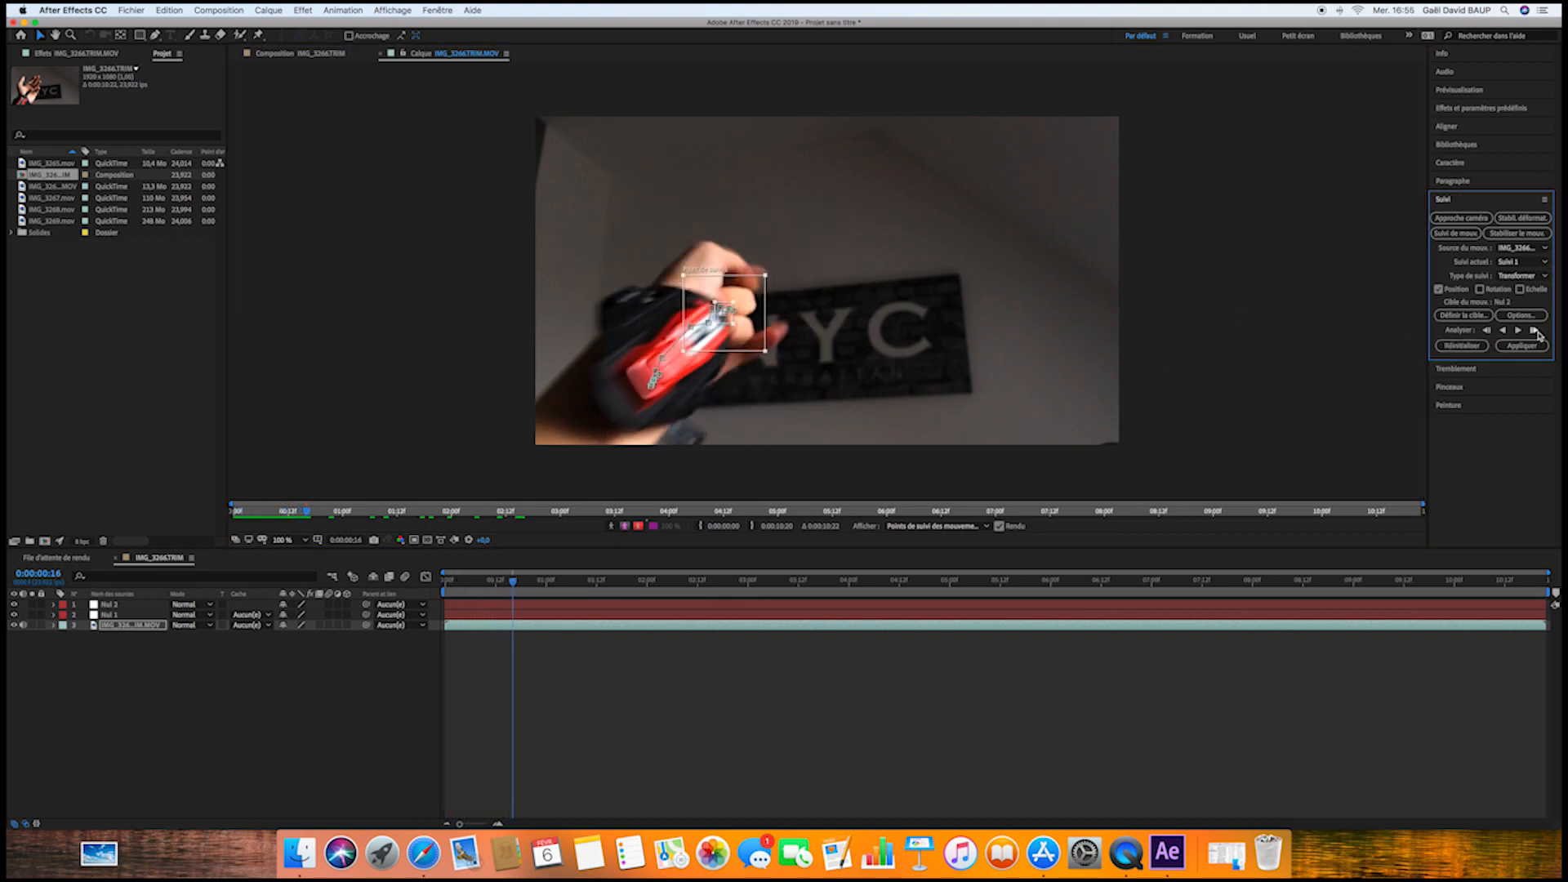
click(1535, 330)
Set Nul 1 as the motion target and apply the tracking data to its X and Y dimensions
click(1464, 316)
click(872, 419)
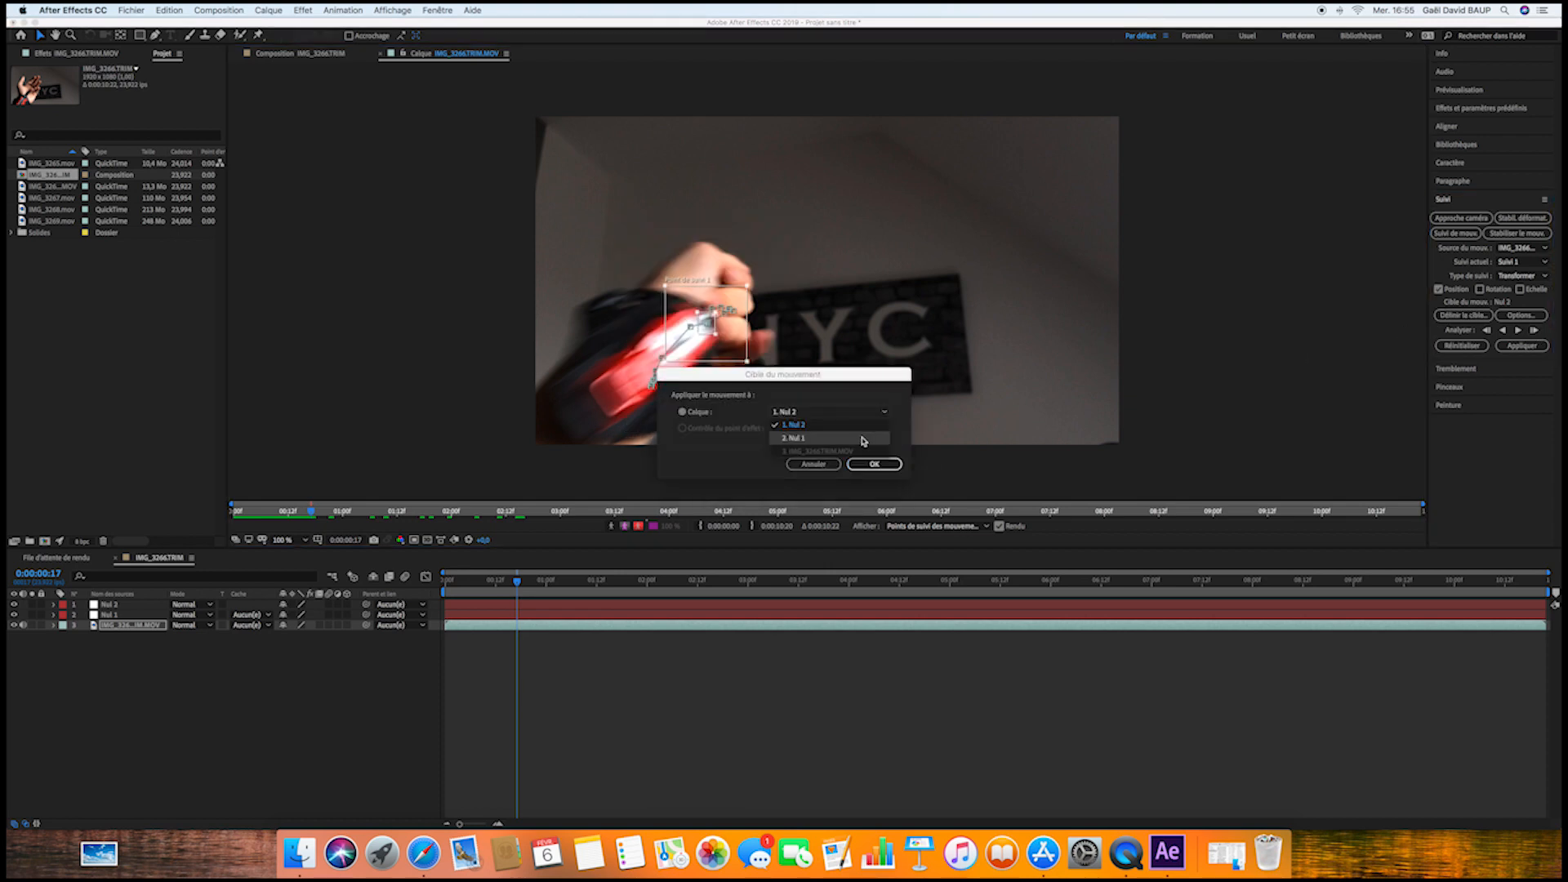
click(868, 433)
click(874, 464)
click(1536, 347)
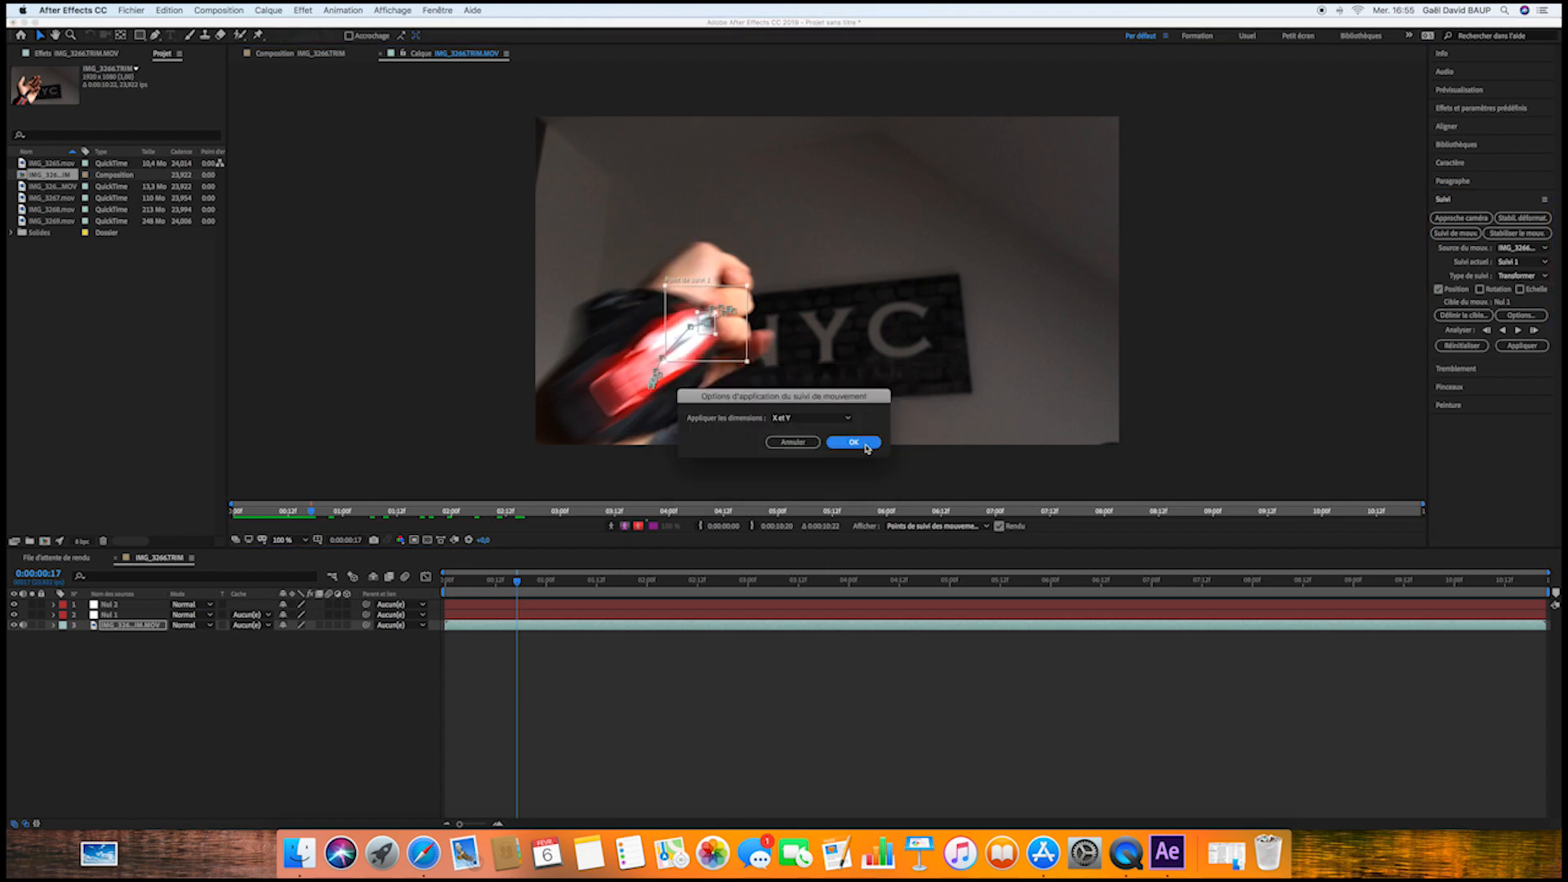
click(850, 441)
Create a second motion track on the footage at 0:00:00:17, place its point by the fist, and analyze forward to the clip's end
mouse_move(507, 584)
mouse_down()
mouse_move(459, 583)
mouse_move(520, 585)
mouse_up()
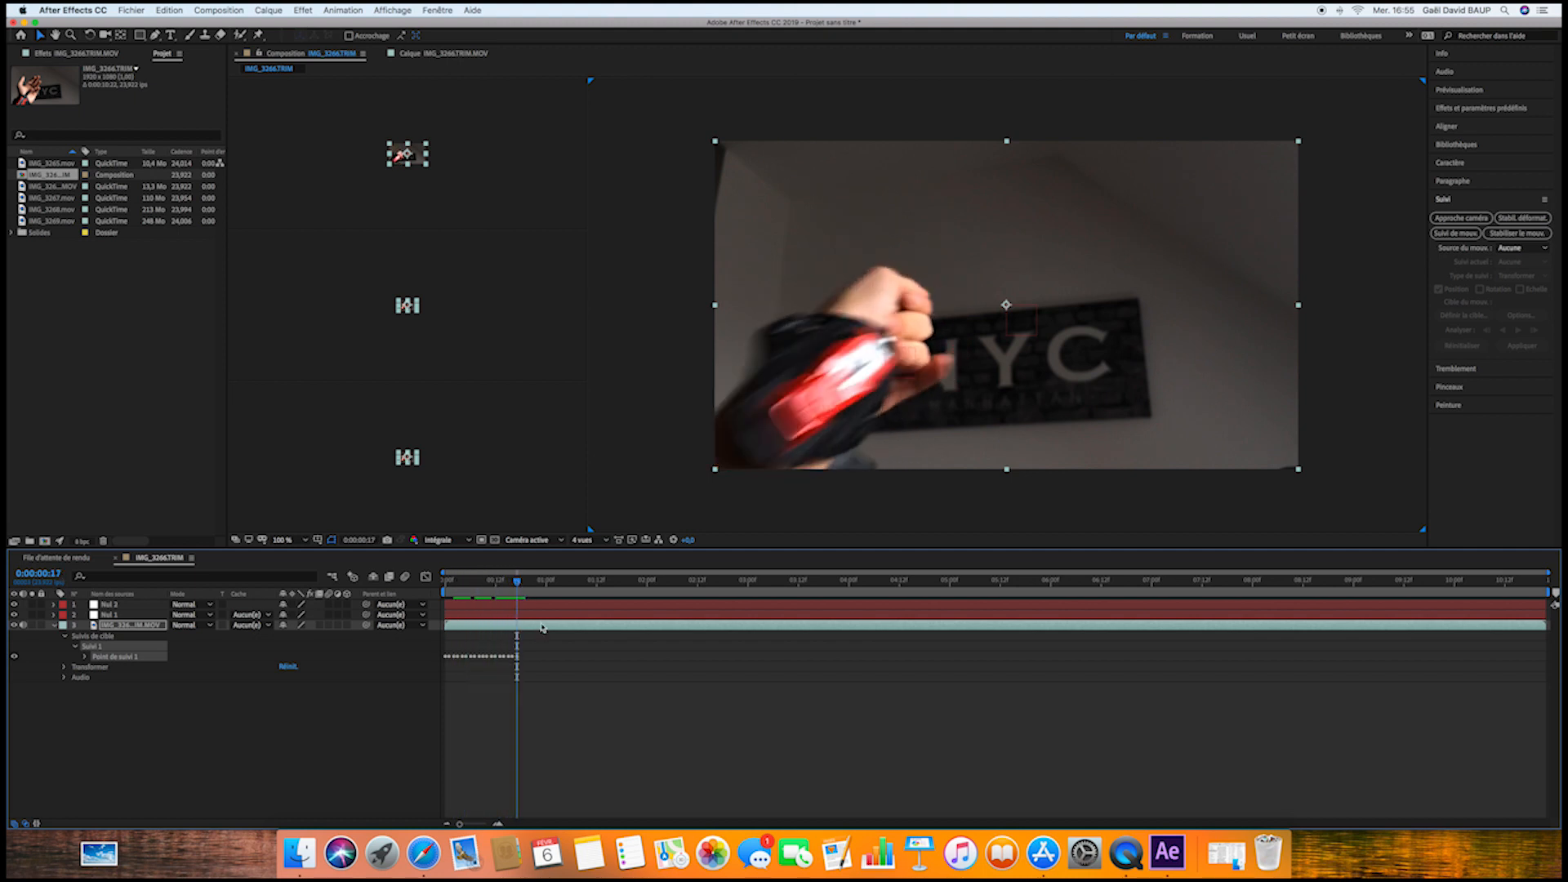
click(1455, 233)
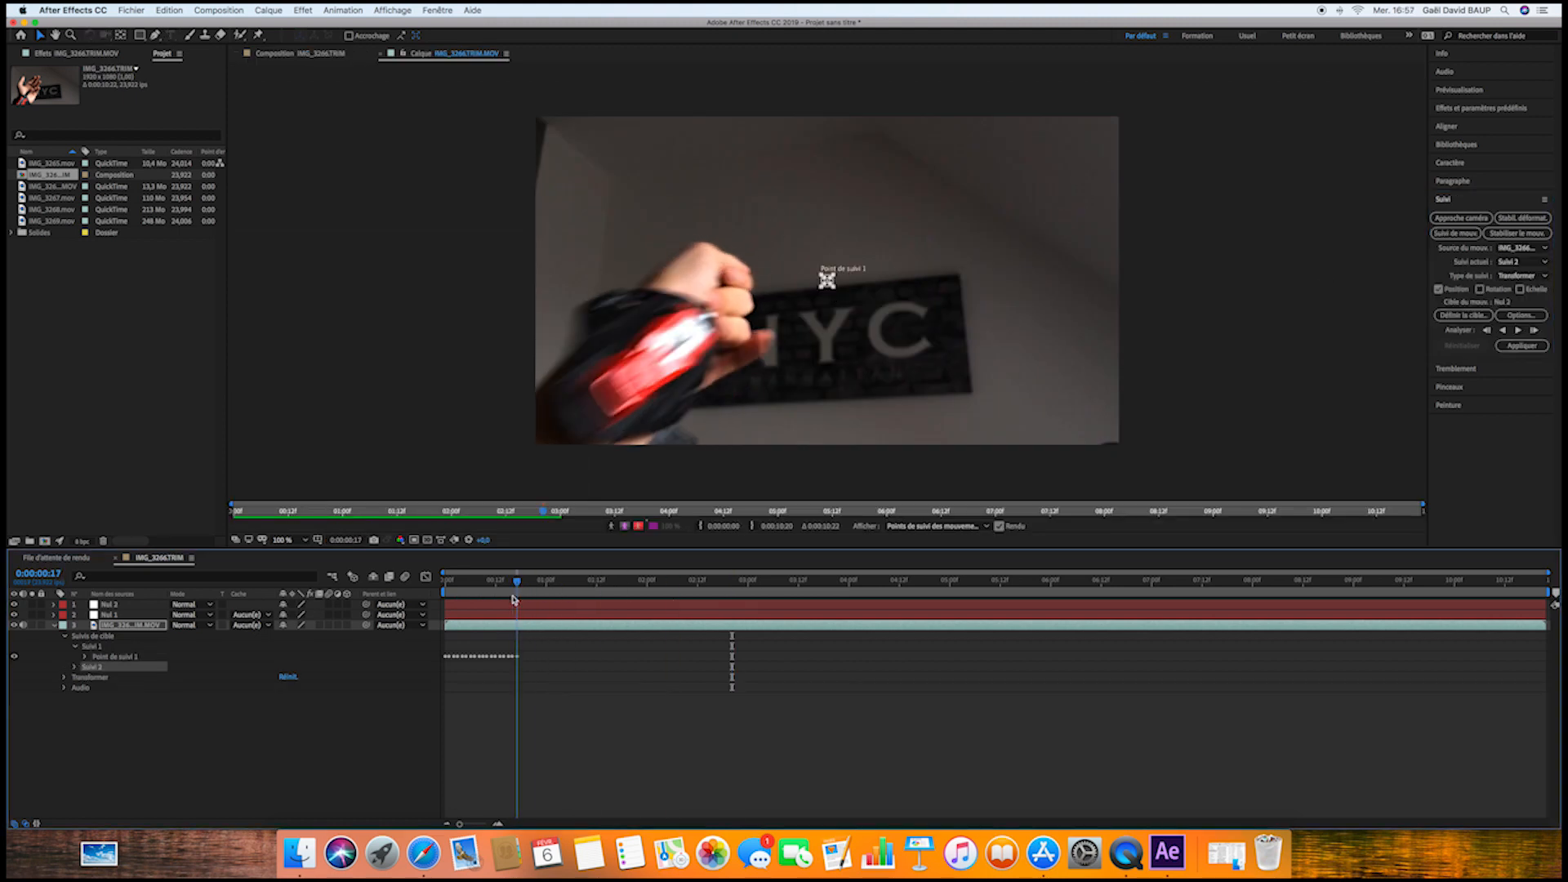
click(834, 289)
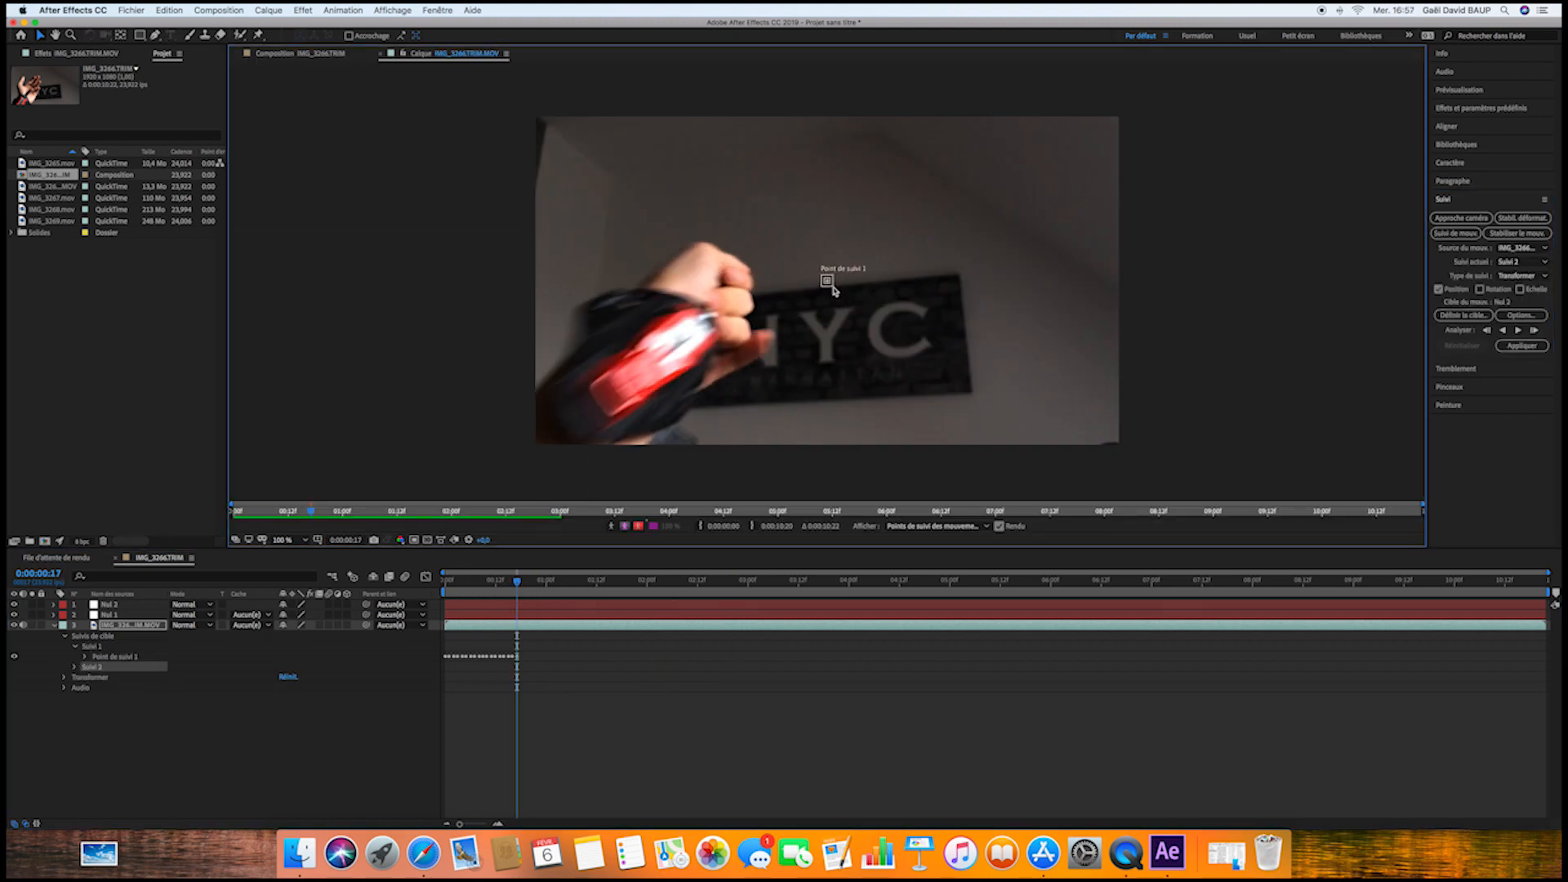
drag(832, 286, 781, 312)
click(1518, 330)
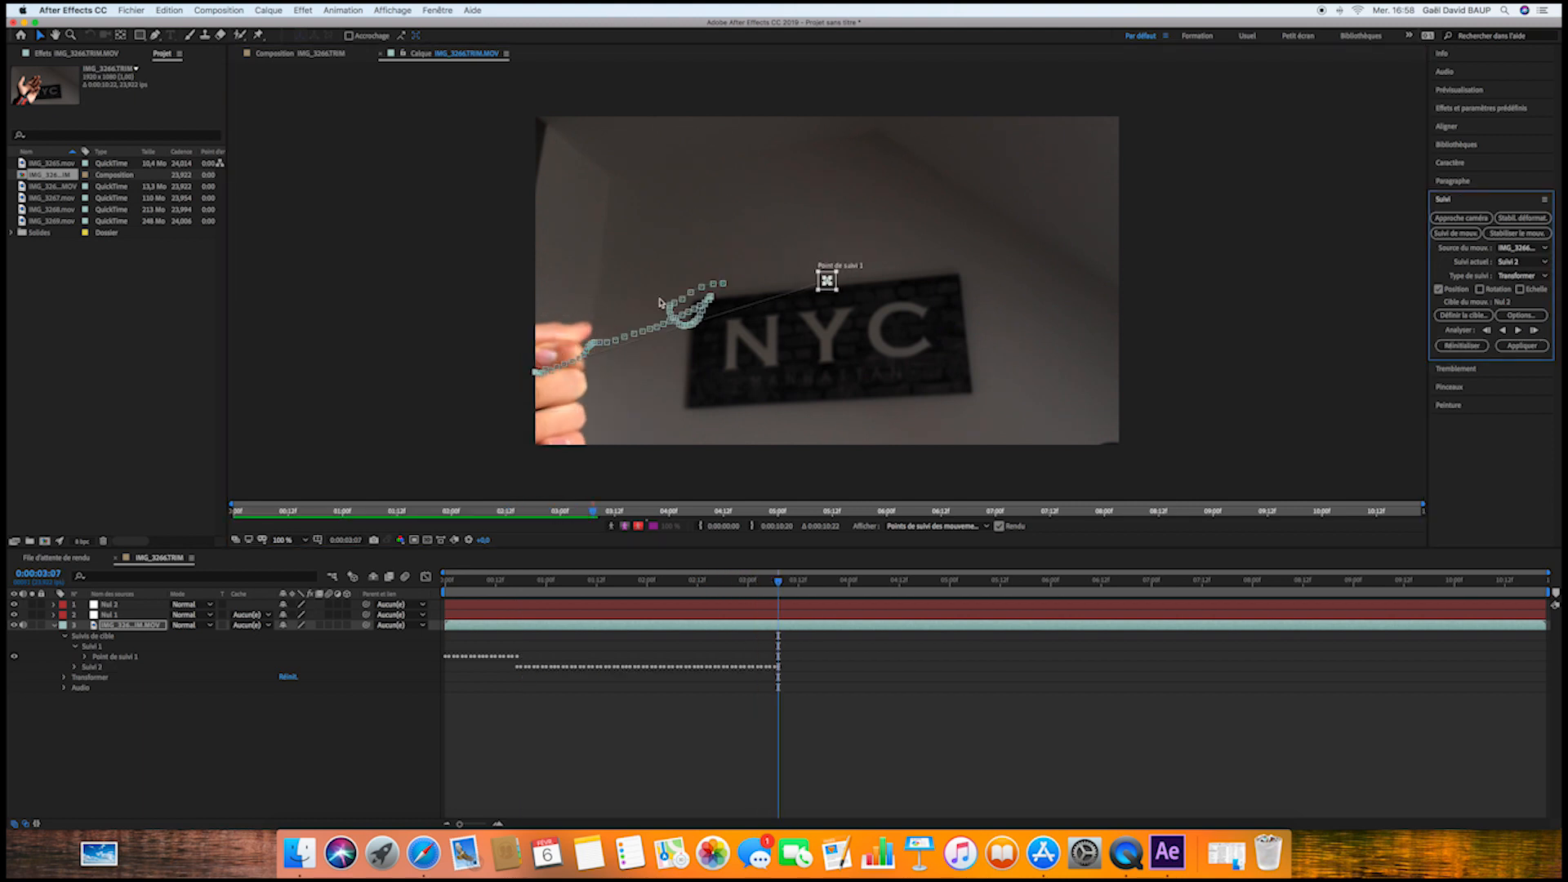
Set Nul 2 as the second track's motion target and apply the data to its X and Y dimensions
click(1468, 318)
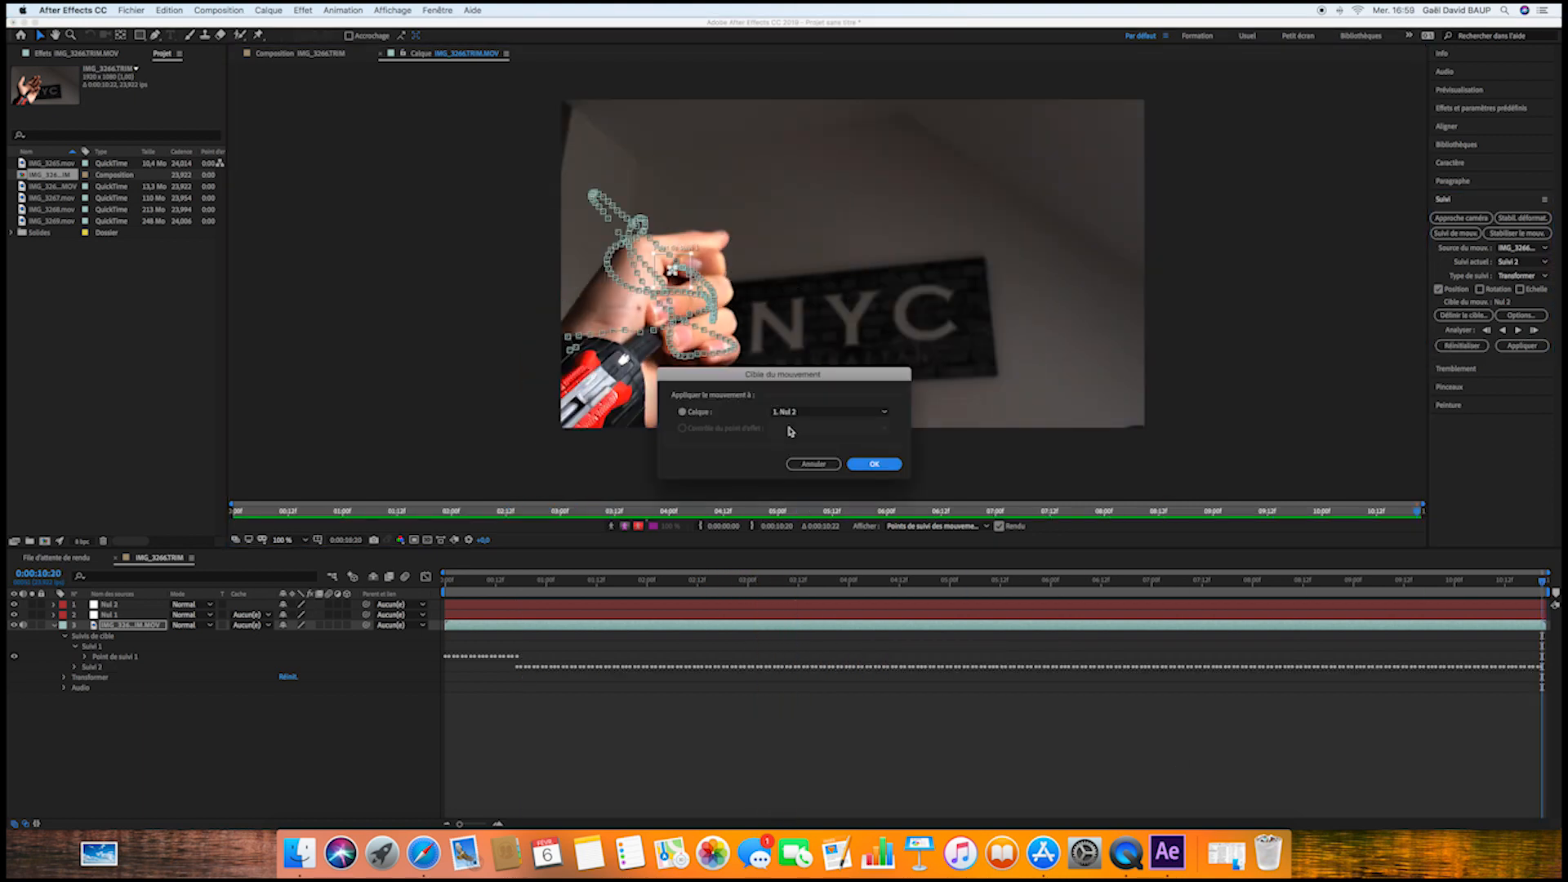
click(798, 417)
click(796, 421)
click(871, 462)
click(1523, 346)
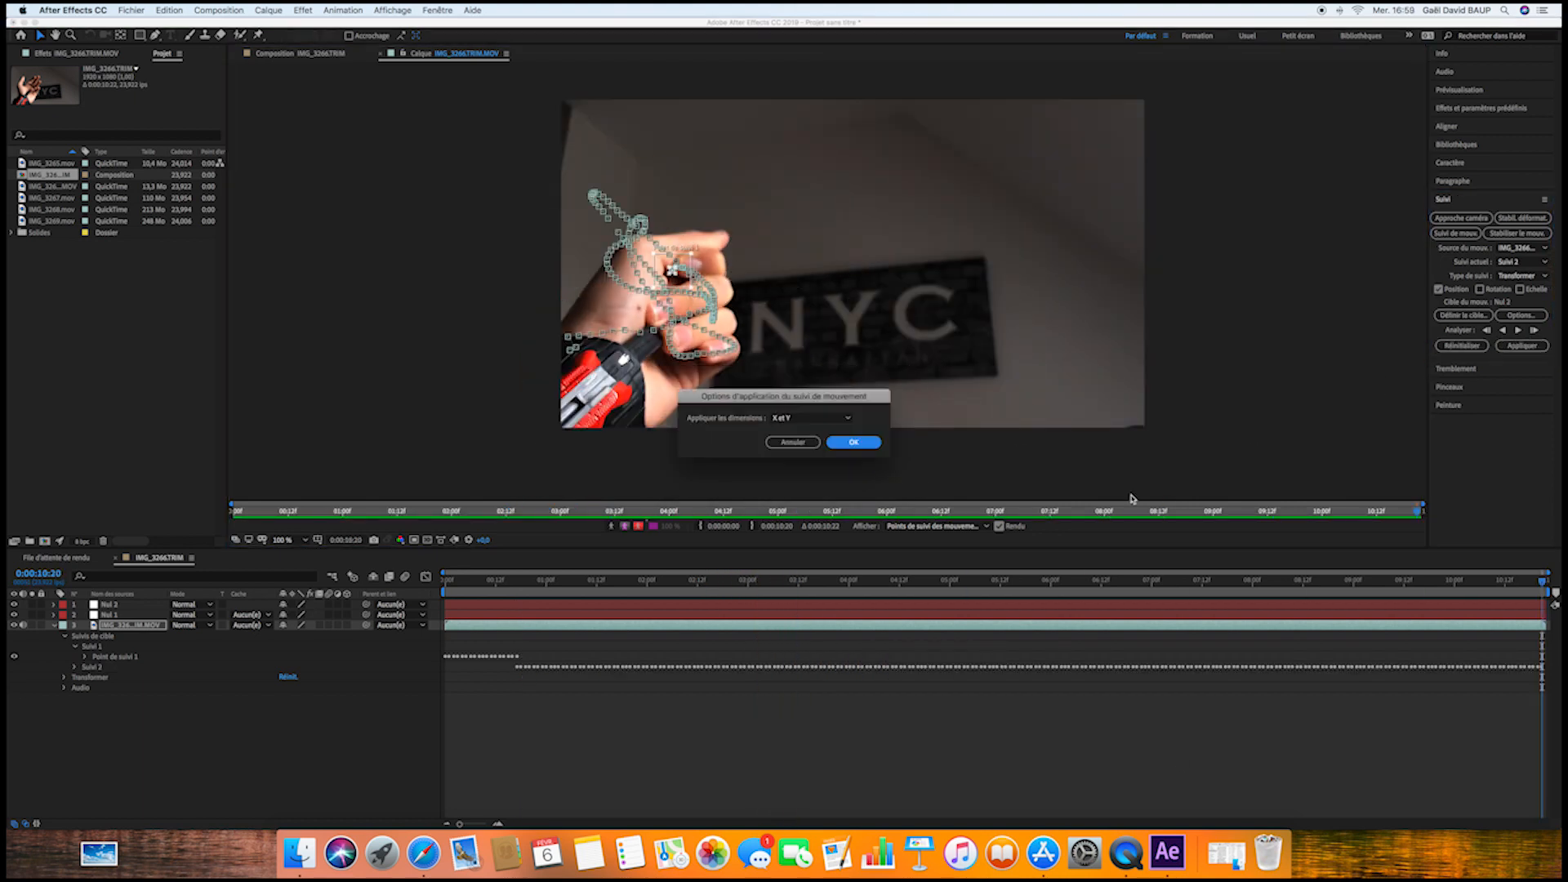
click(869, 443)
Return to the start of the timeline, collapse the footage layer, and reveal the Position keyframes of both nulls
drag(1539, 591, 445, 592)
click(56, 625)
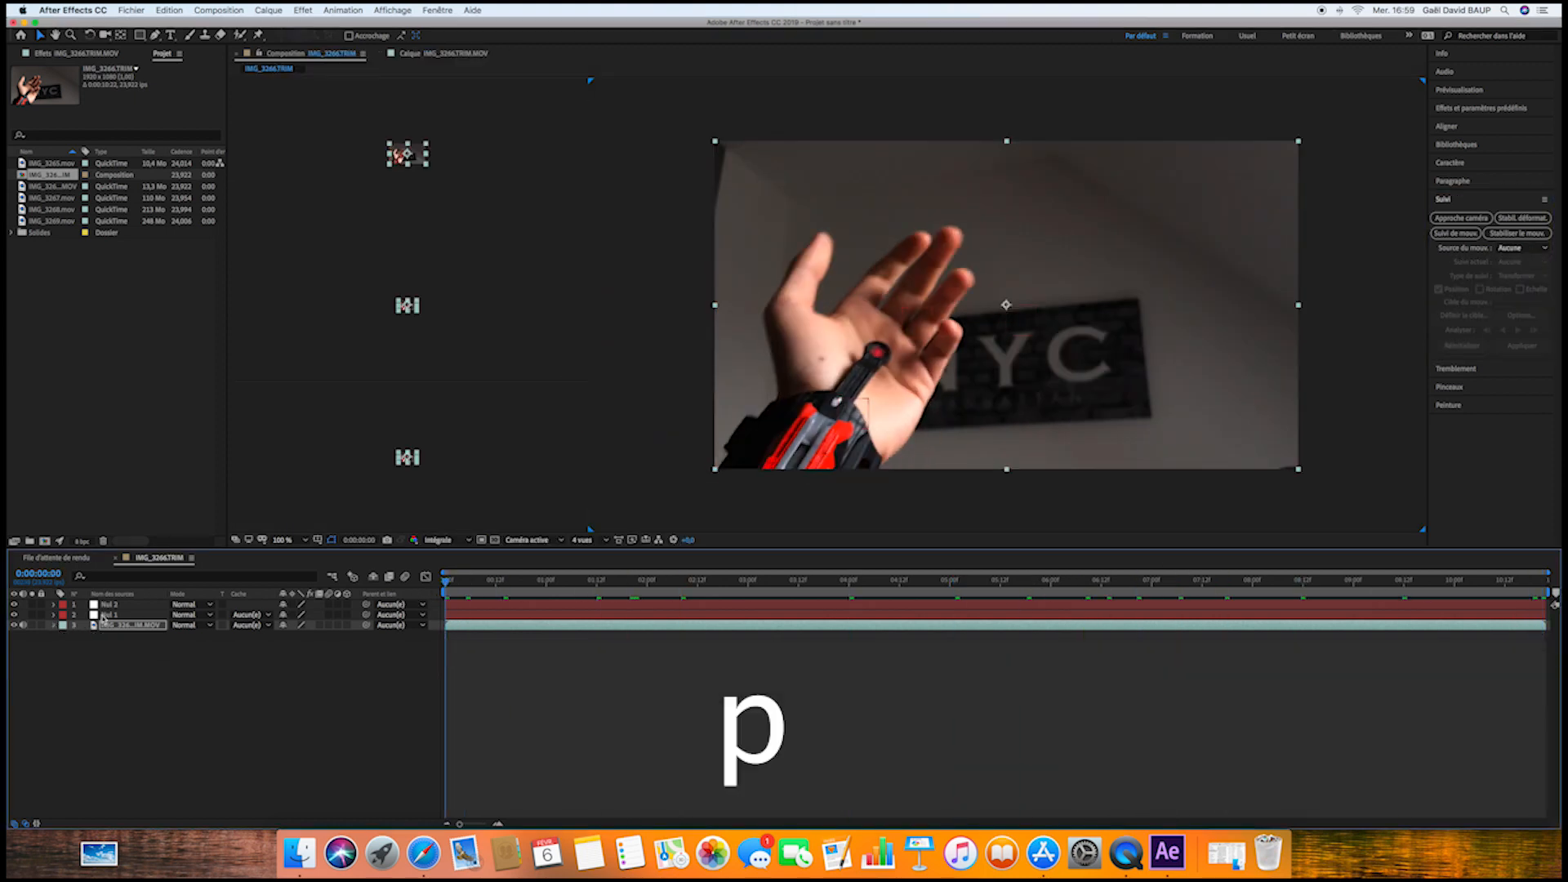
click(121, 615)
key(p)
click(124, 606)
key(p)
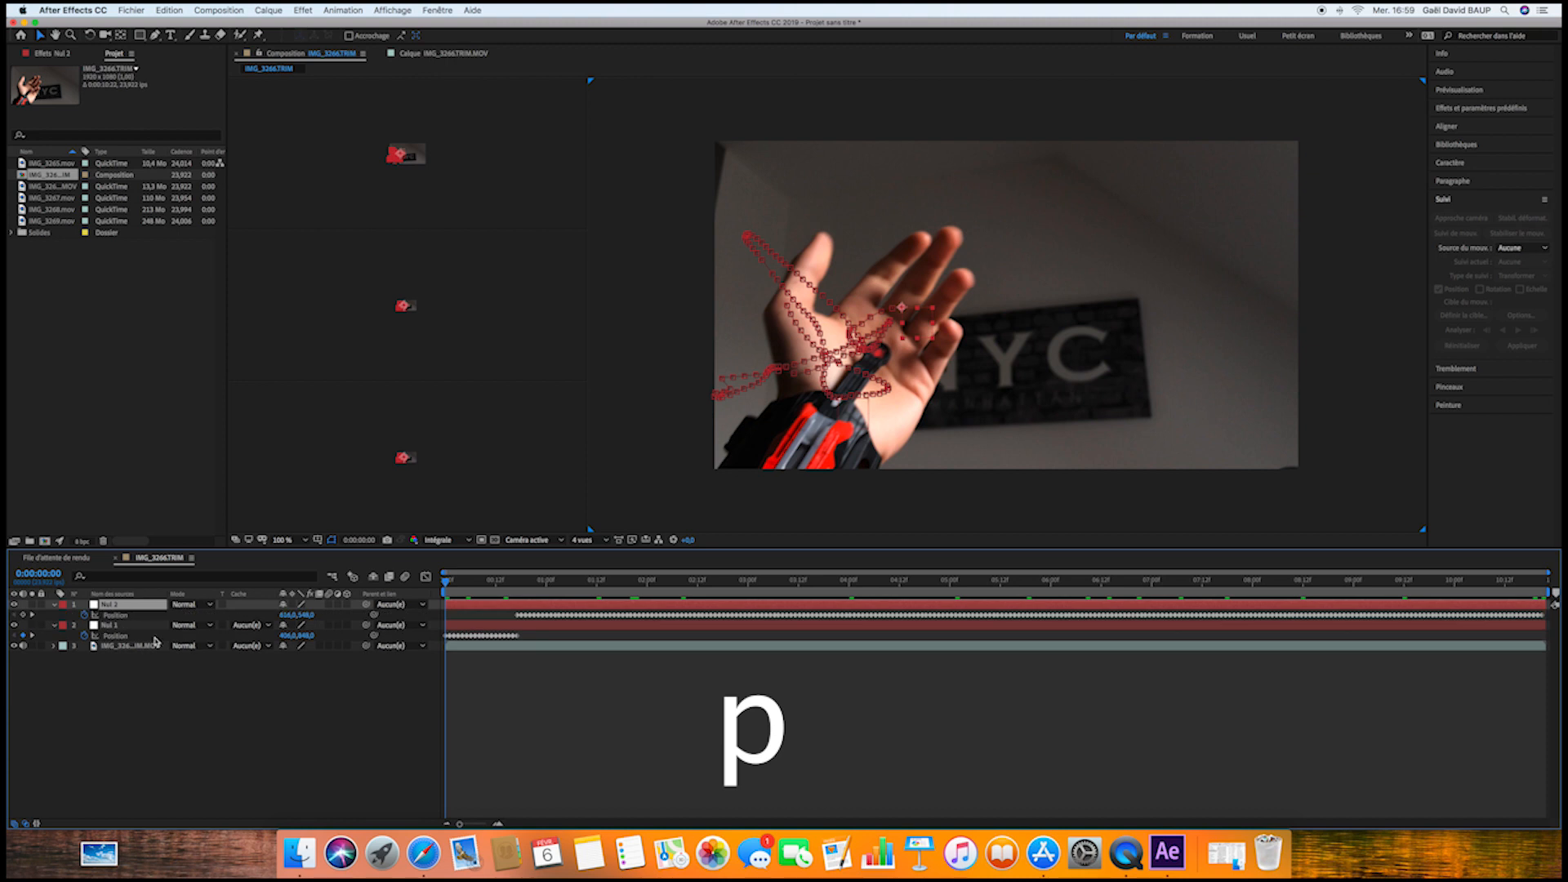
Copy all Position keyframes of Nul 1 into Nul 2 at the timeline start, and delete the Nul 1 layer
click(145, 637)
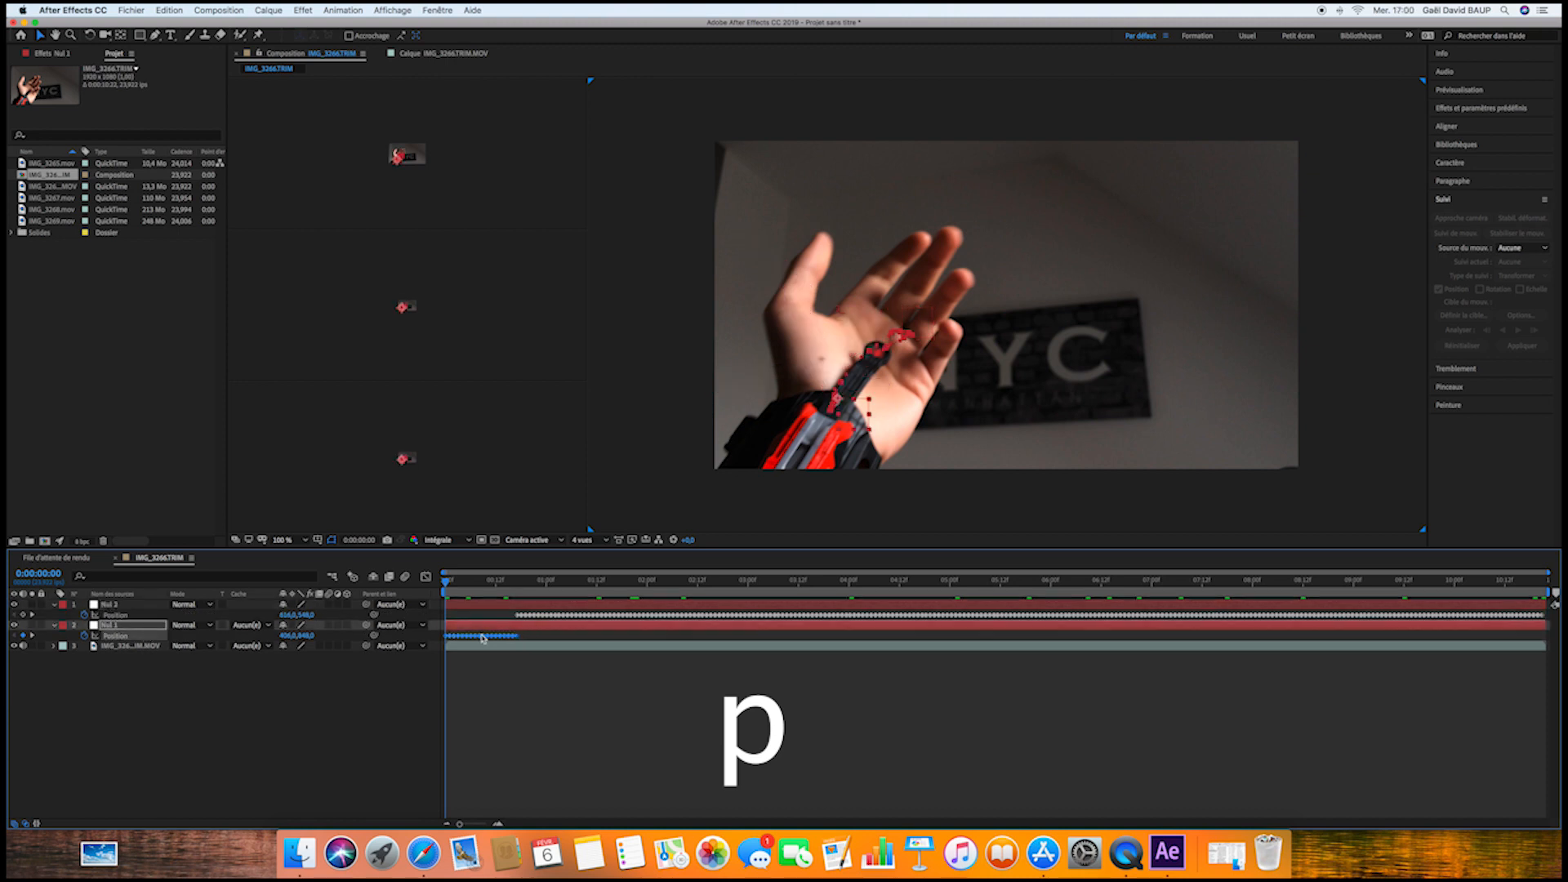
drag(525, 637, 443, 638)
key(ctrl+c)
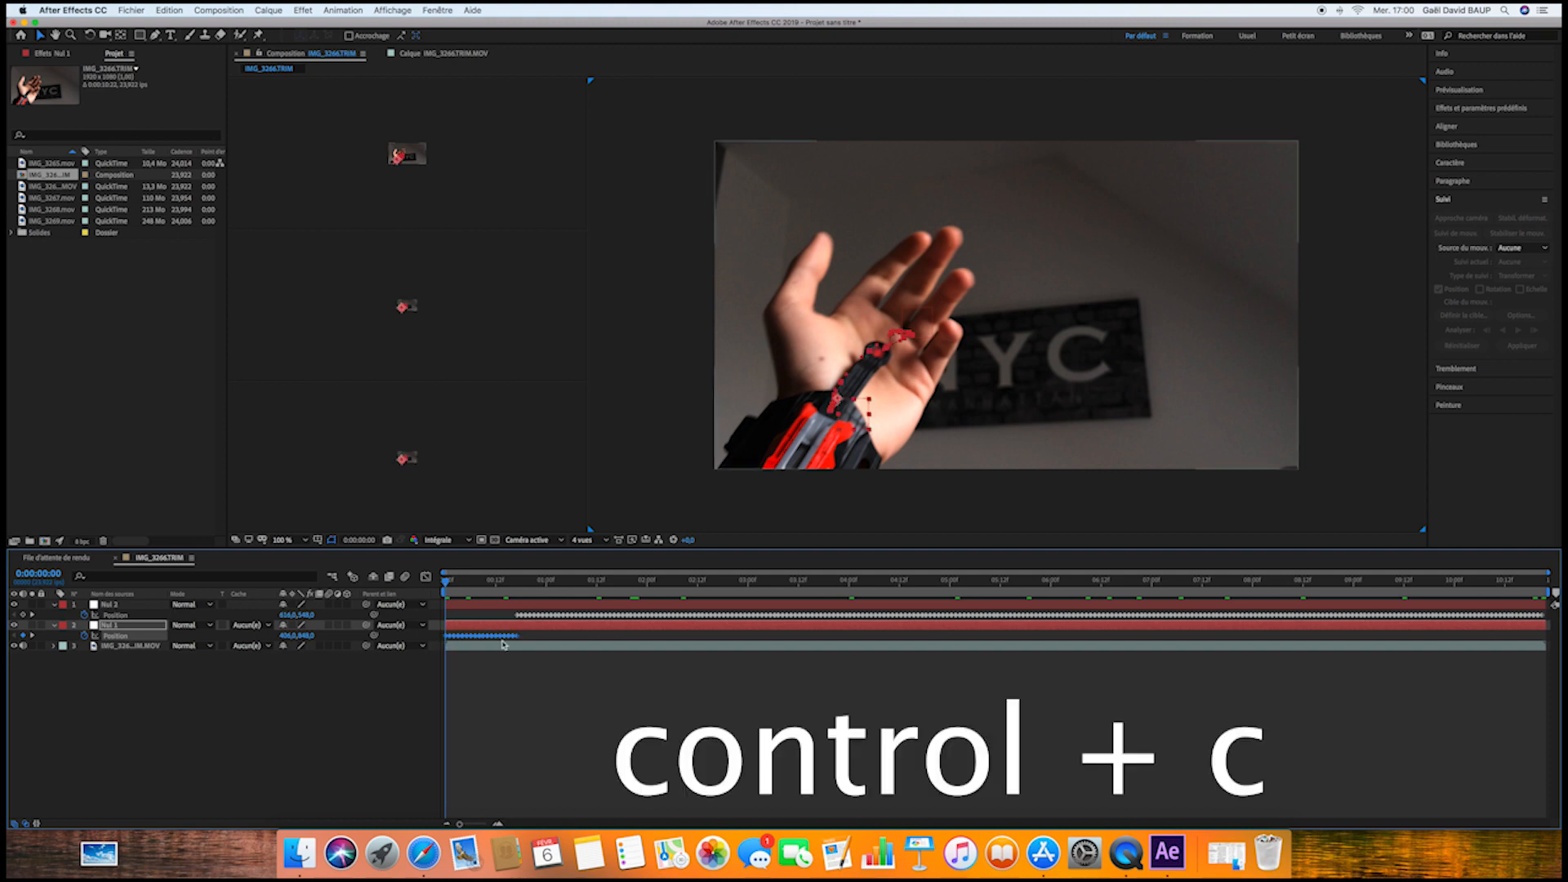
click(466, 606)
key(ctrl+v)
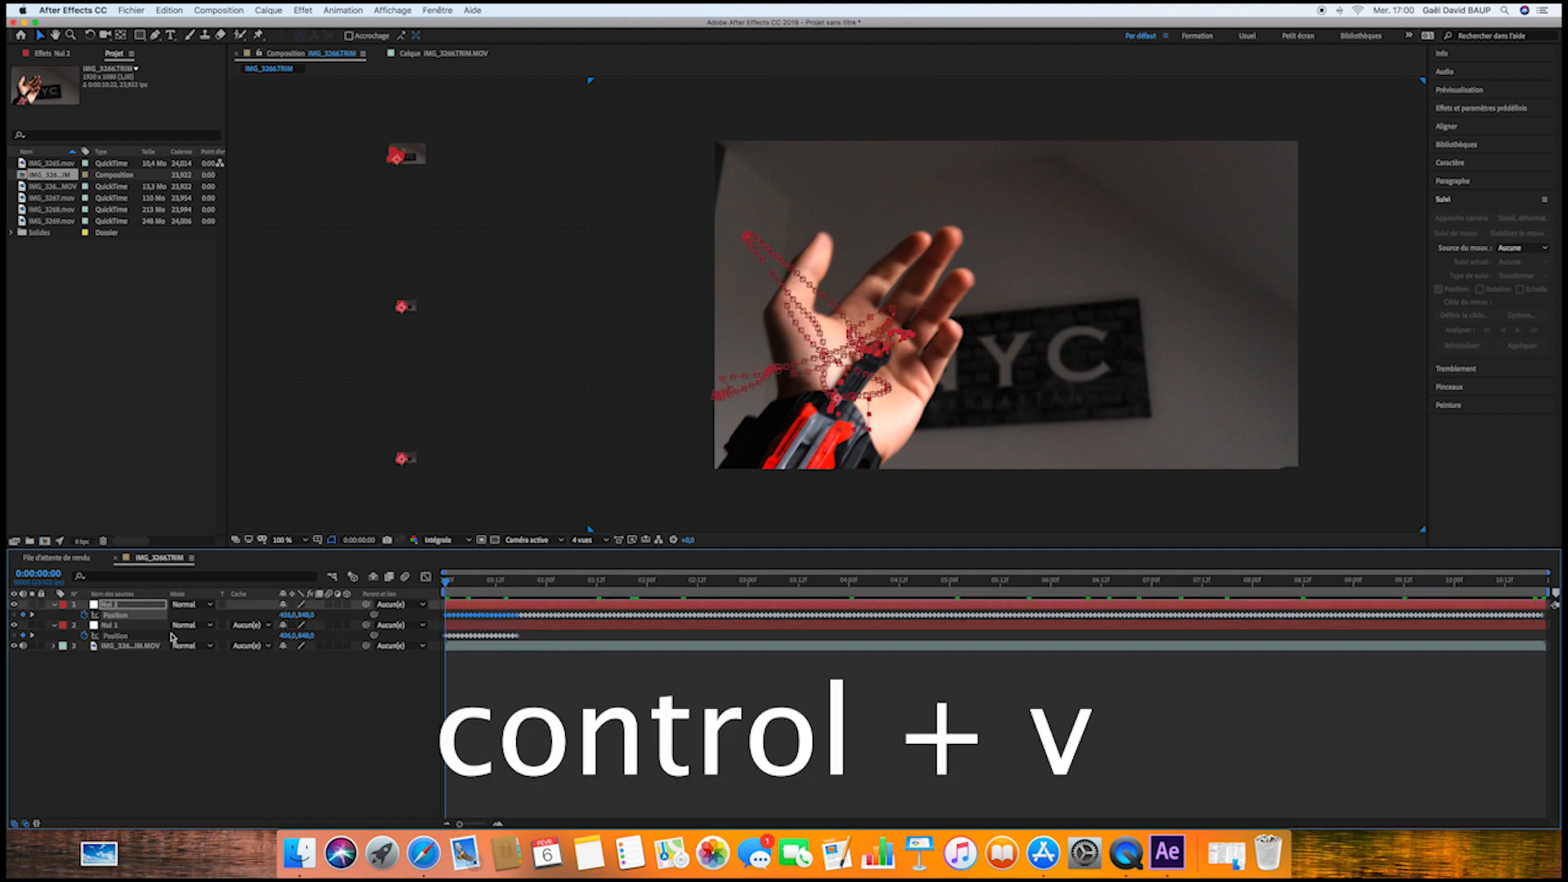
click(150, 625)
key(Delete)
Adjust the position of Nul 2 at 0:00:00:17, where the two sets of tracking keyframes meet
drag(446, 583, 521, 587)
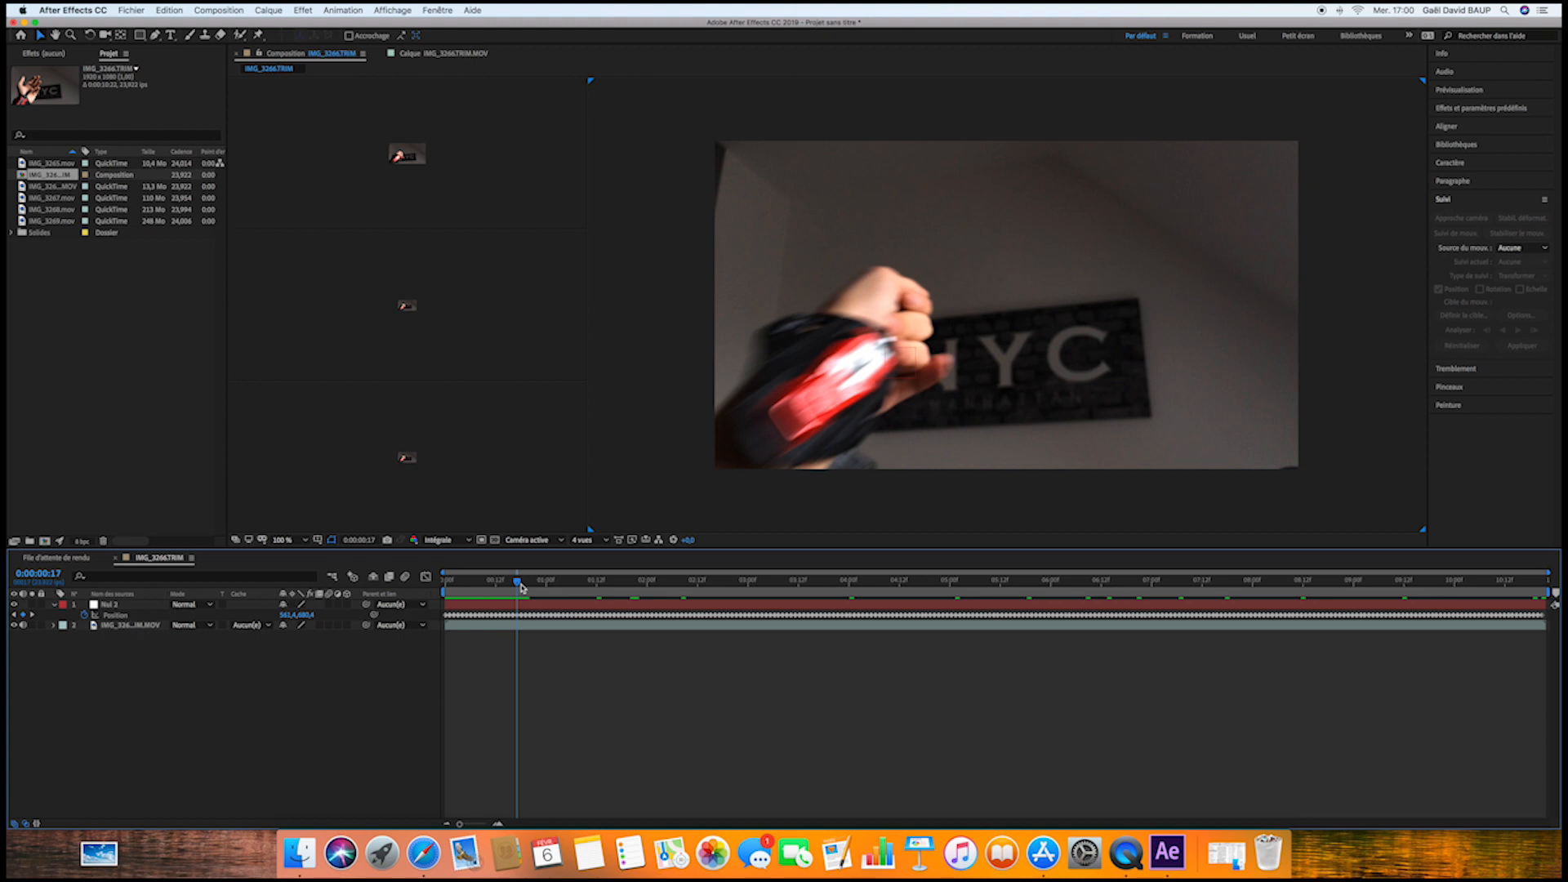
click(523, 608)
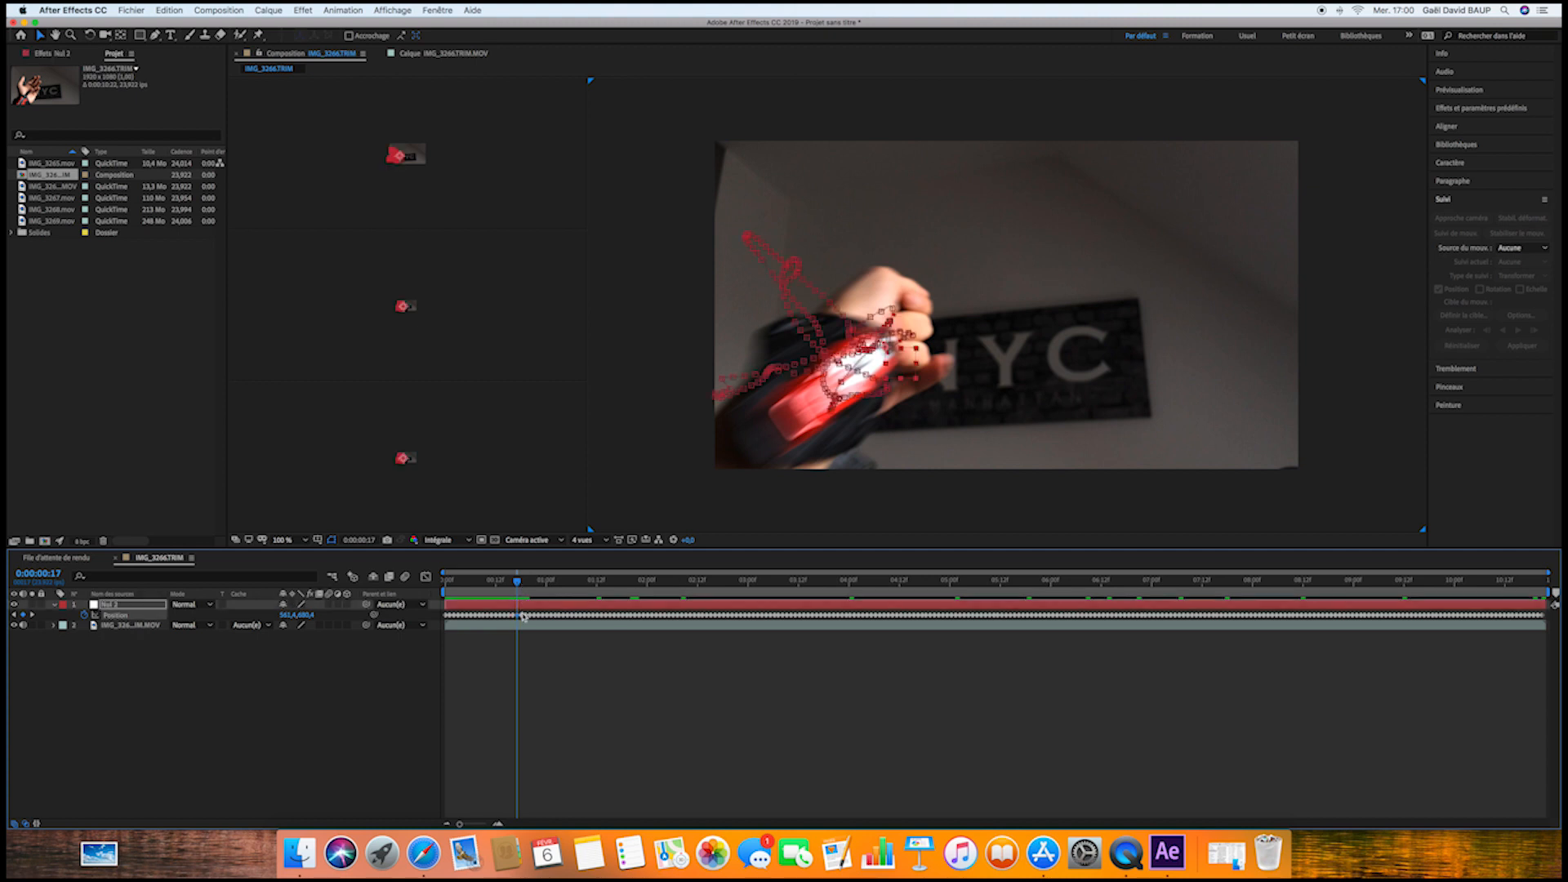
click(903, 360)
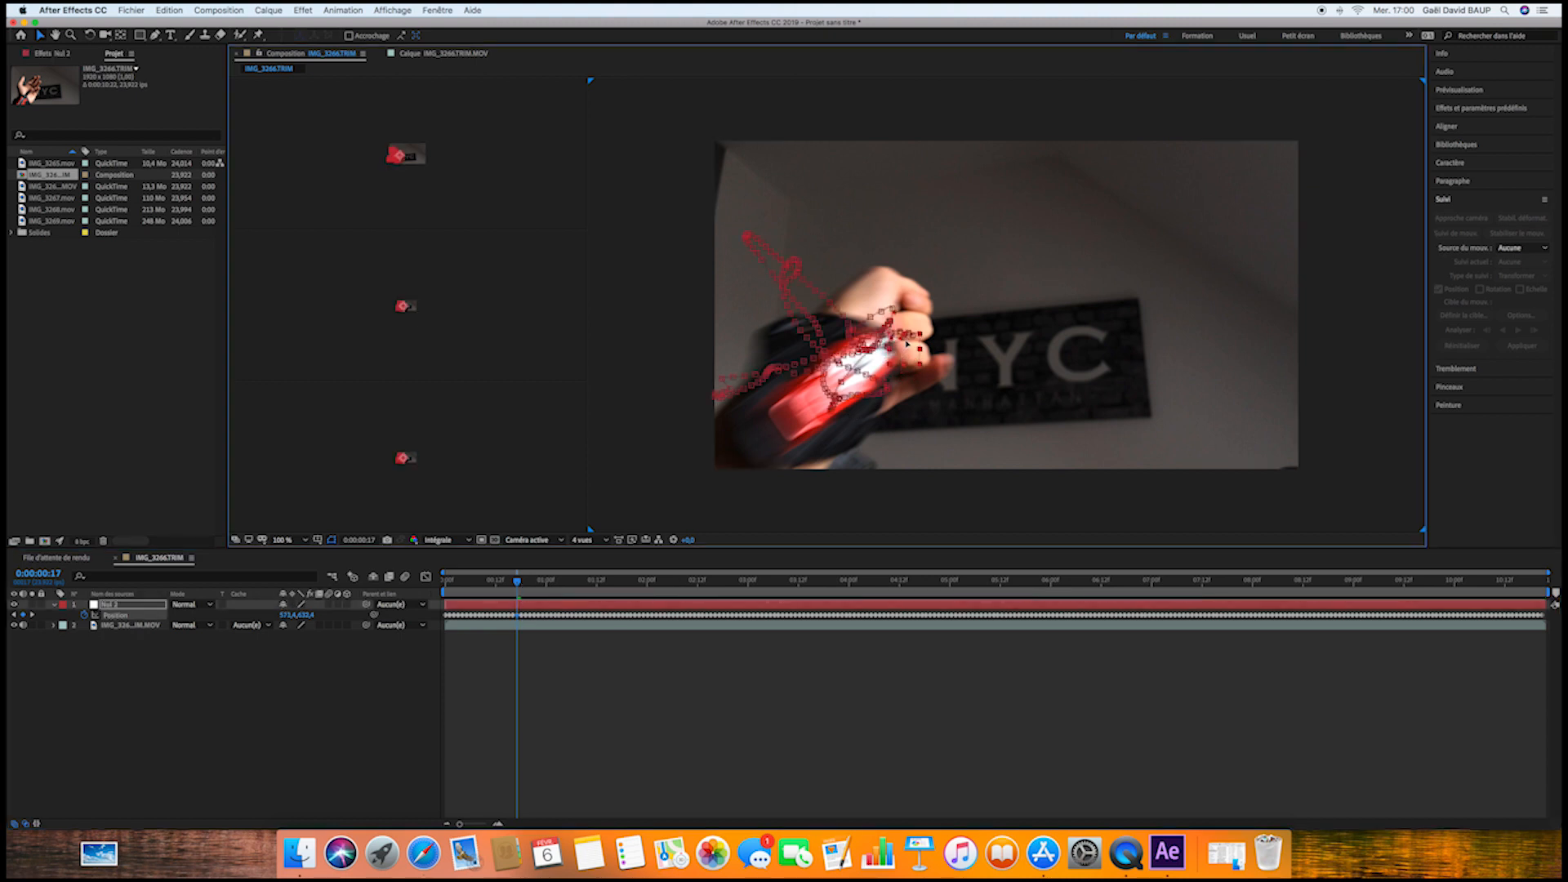
click(684, 662)
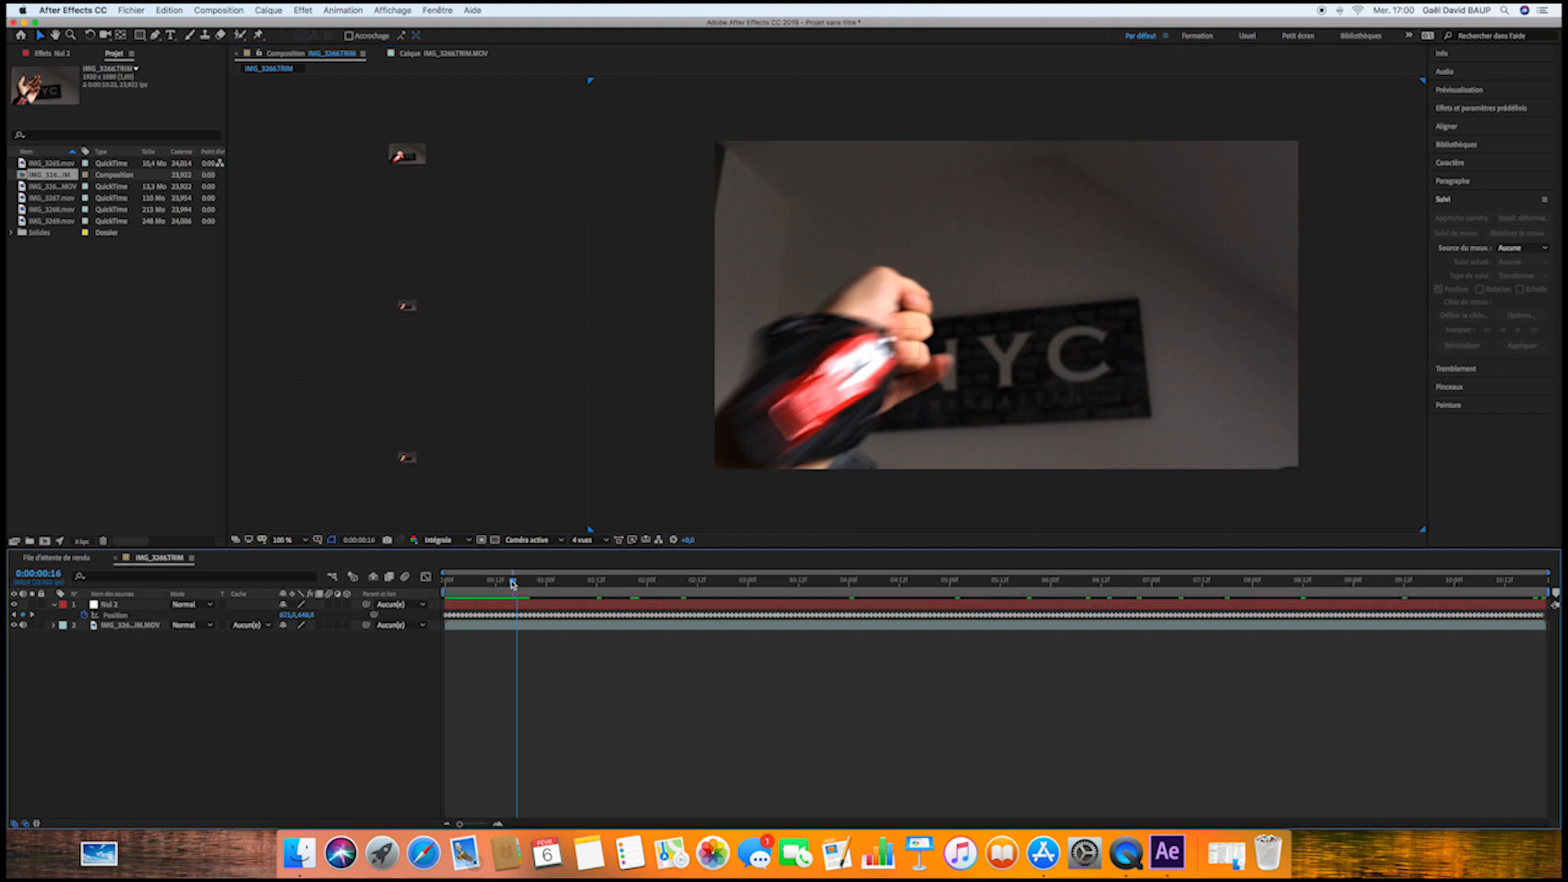
Return to the timeline start and create a black 1920 x 1080 px solid layer
drag(513, 585, 446, 584)
click(270, 10)
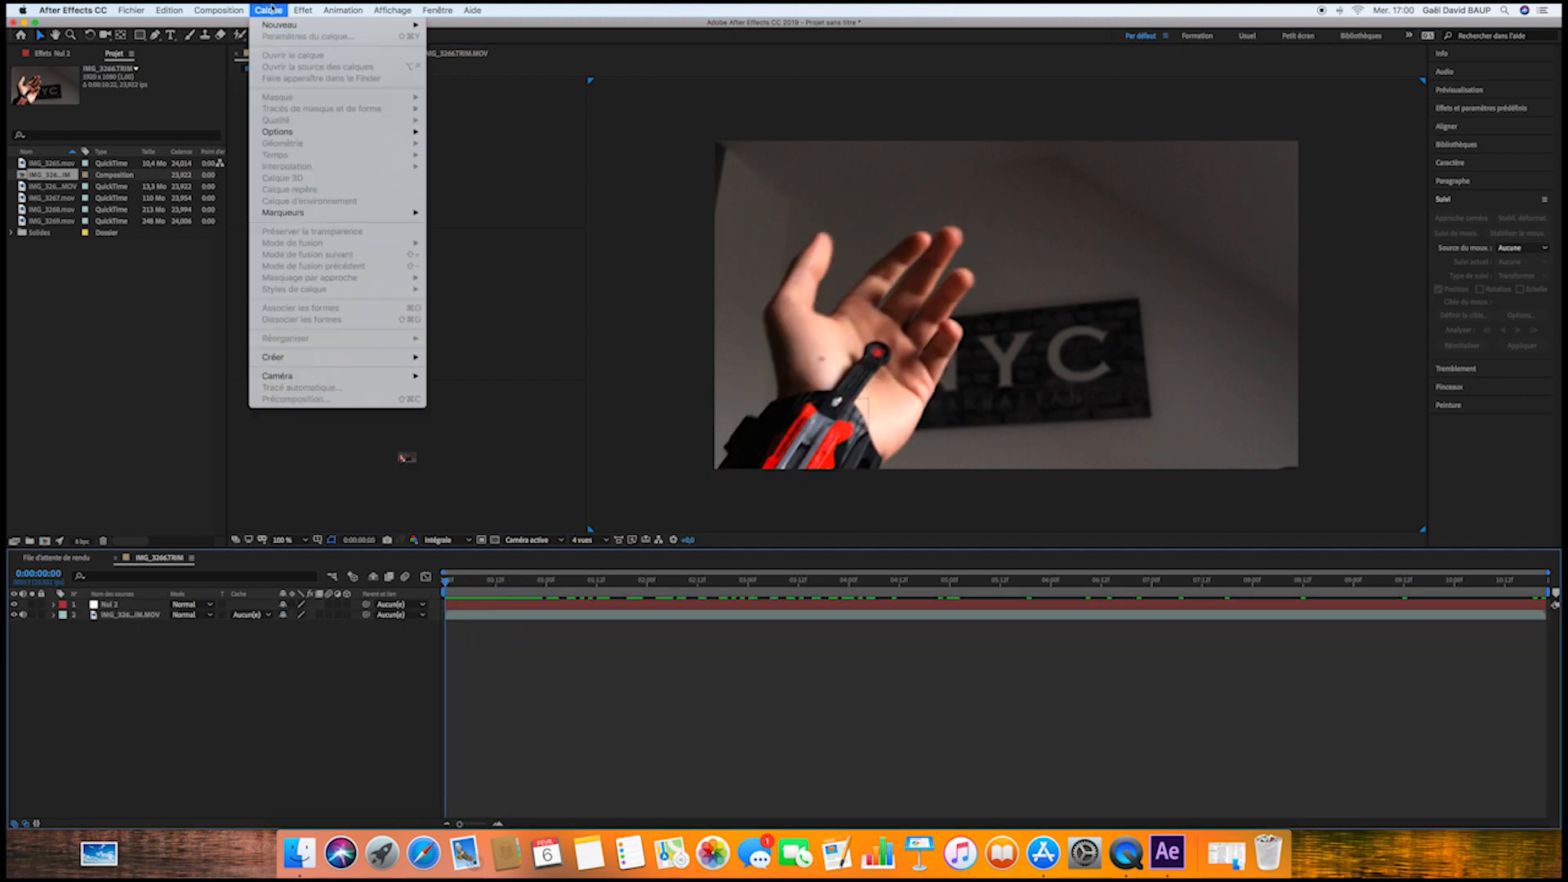
mouse_move(279, 25)
click(457, 37)
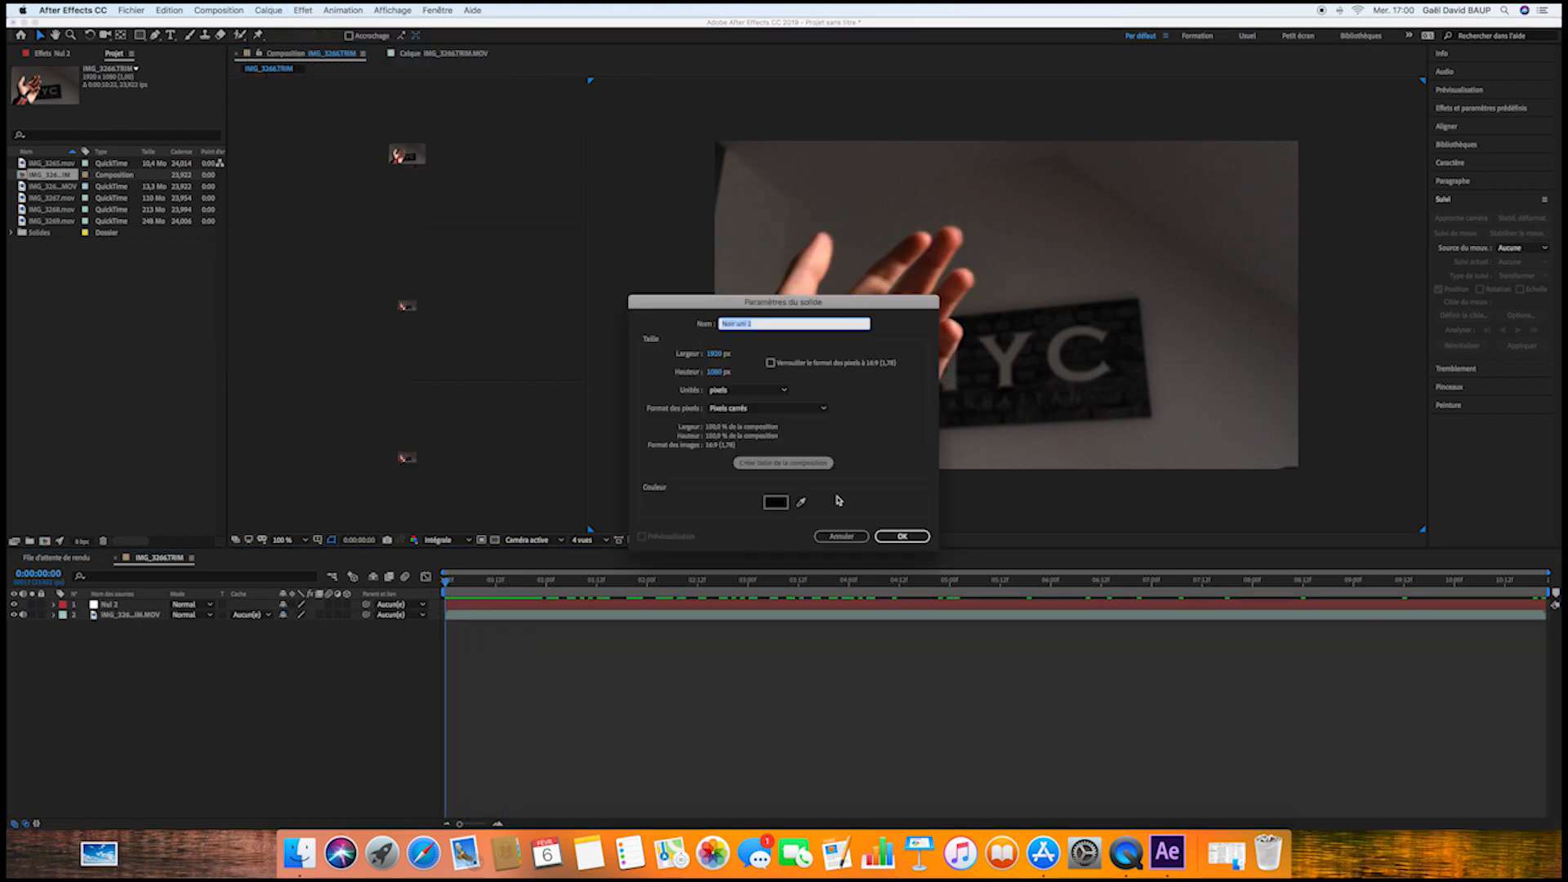
click(899, 536)
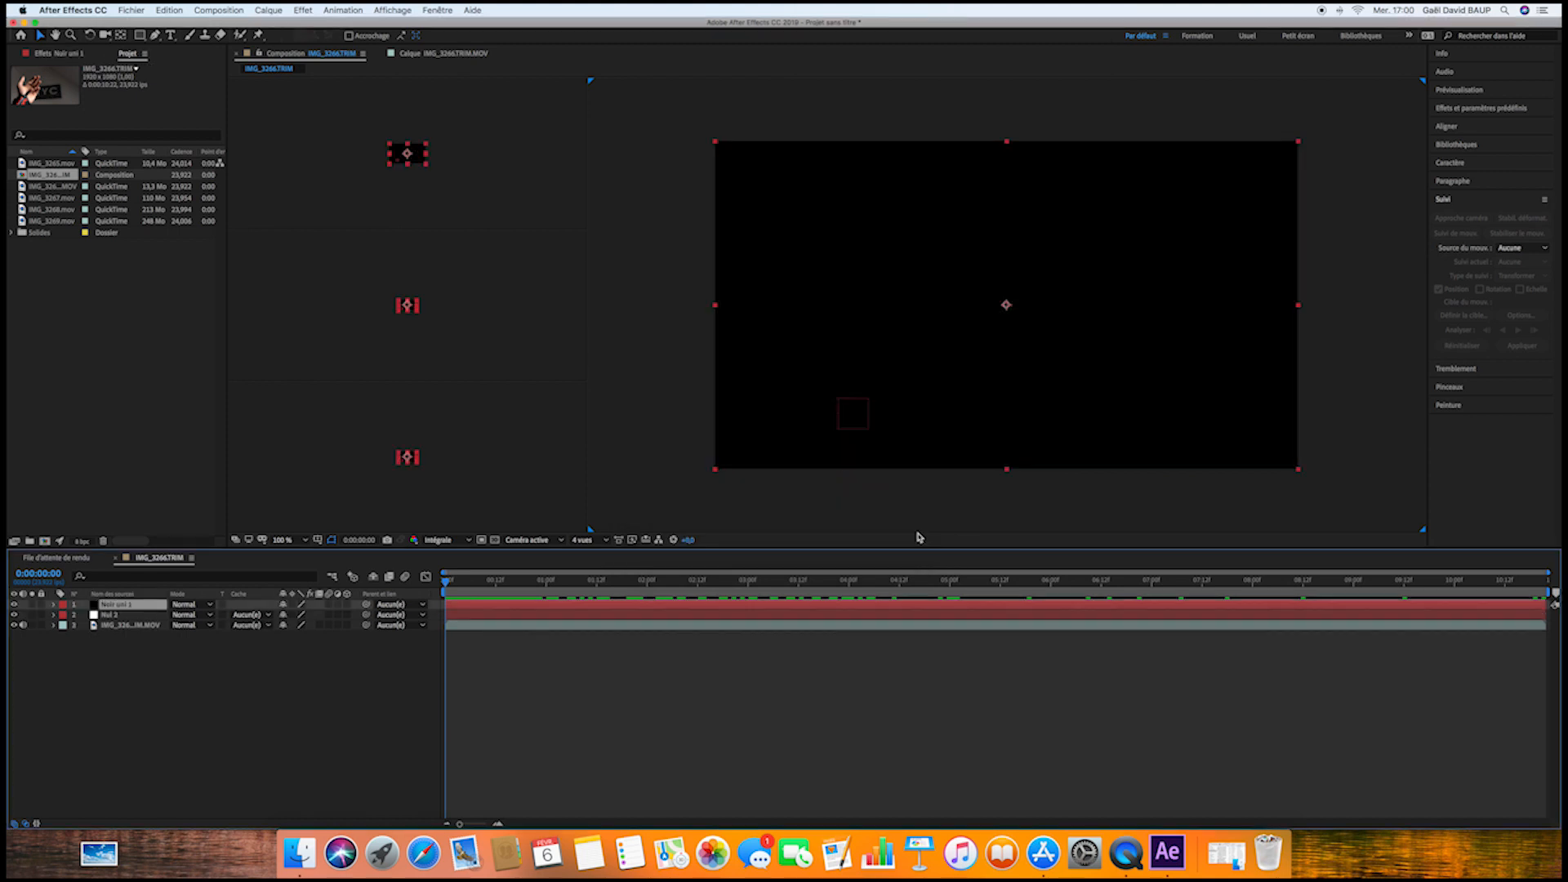
Apply the Element effect to the black solid and open its Scene Setup
click(305, 10)
mouse_move(396, 344)
click(458, 344)
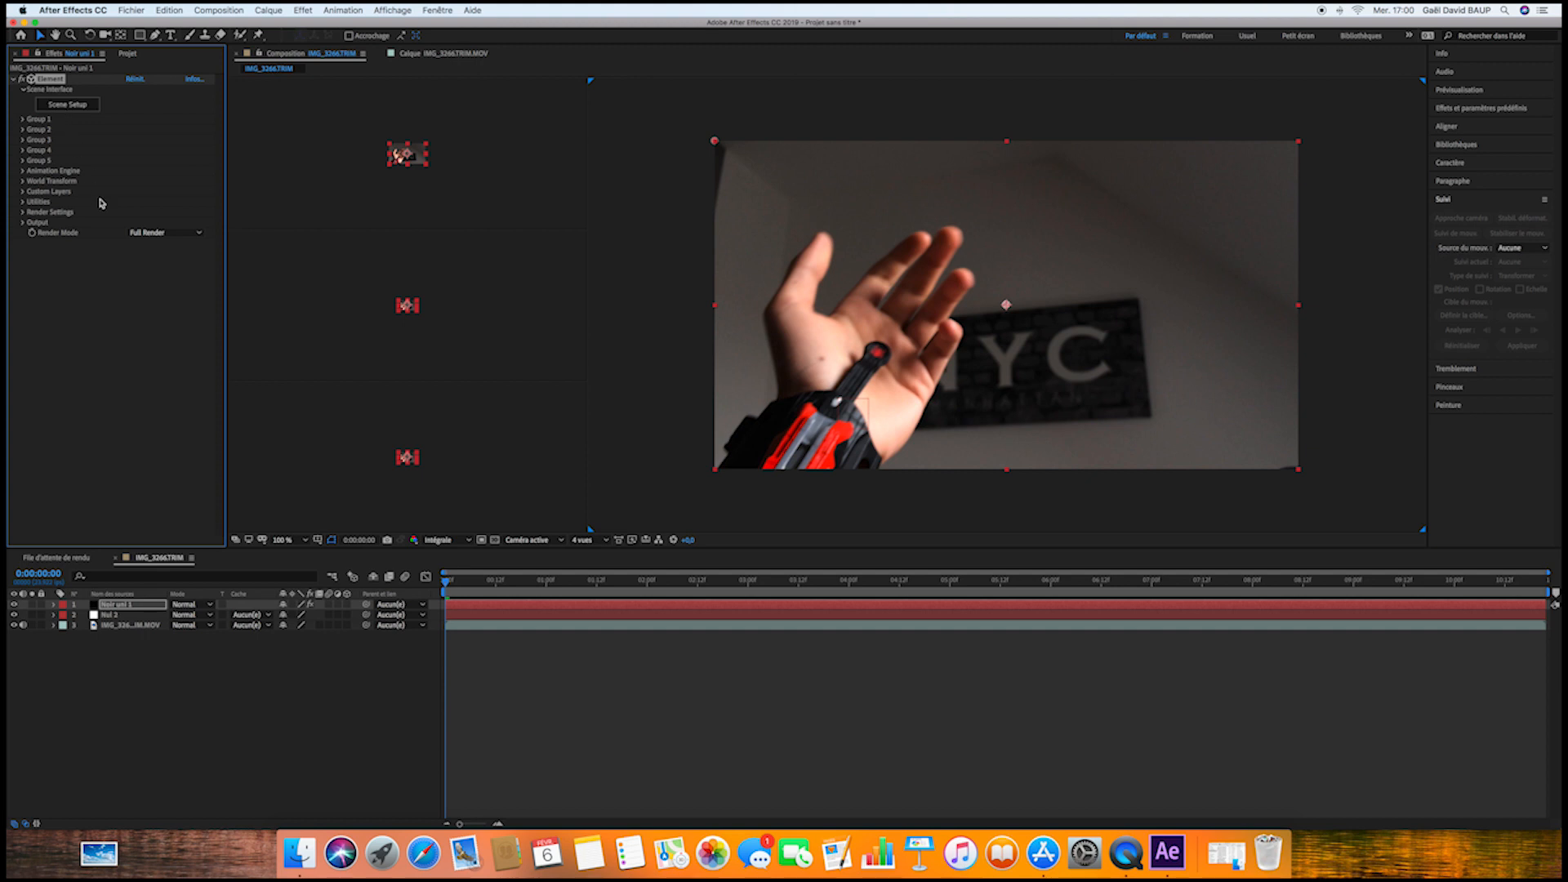
click(79, 107)
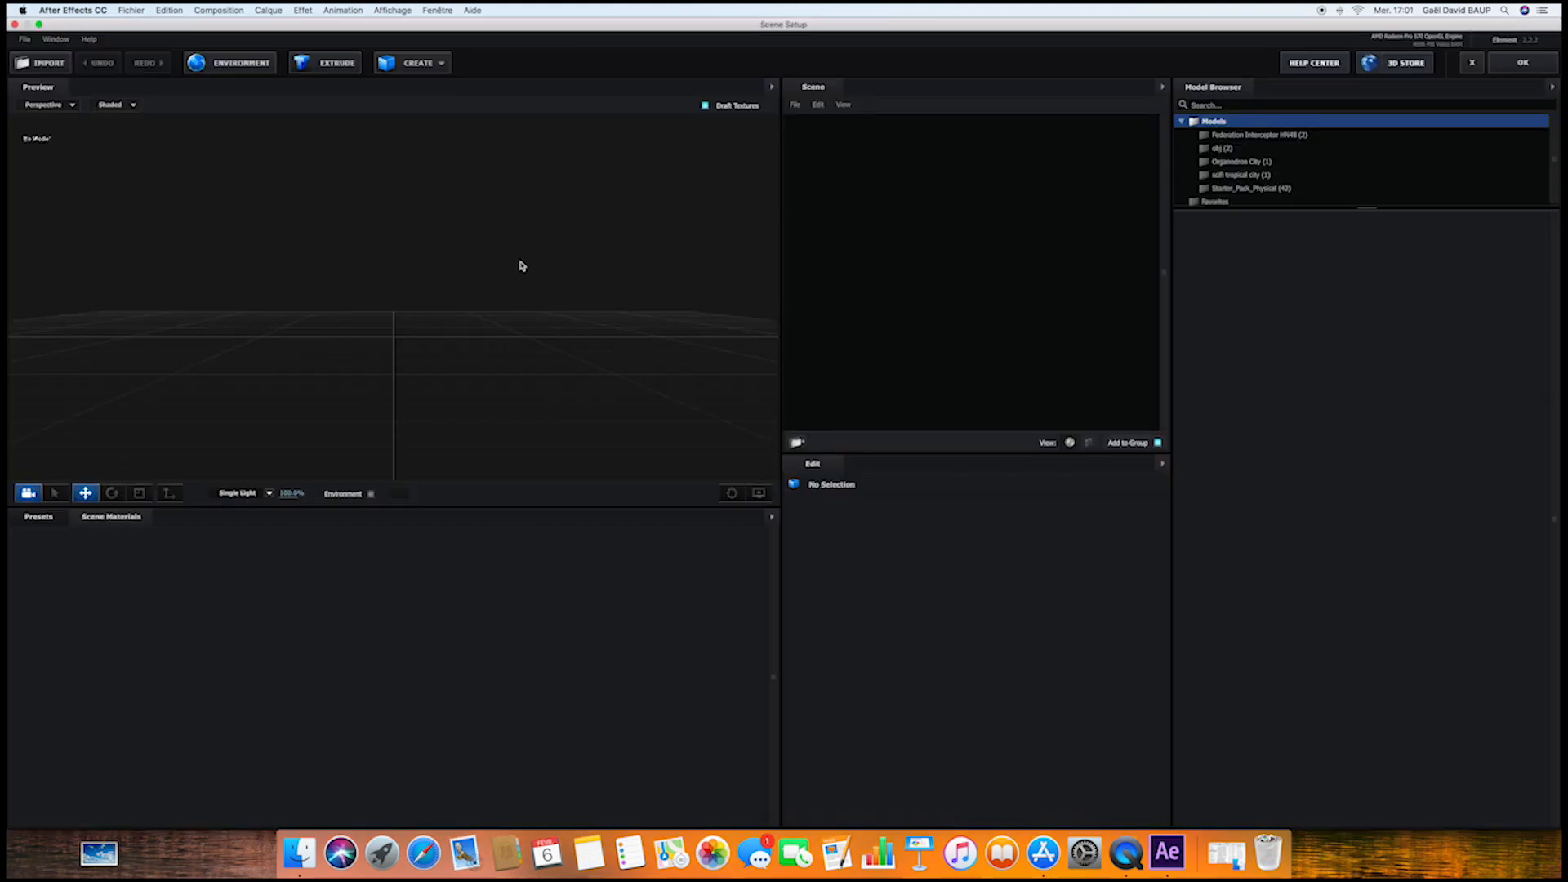
Create a cylinder model and set its Z orientation to 90°
click(421, 63)
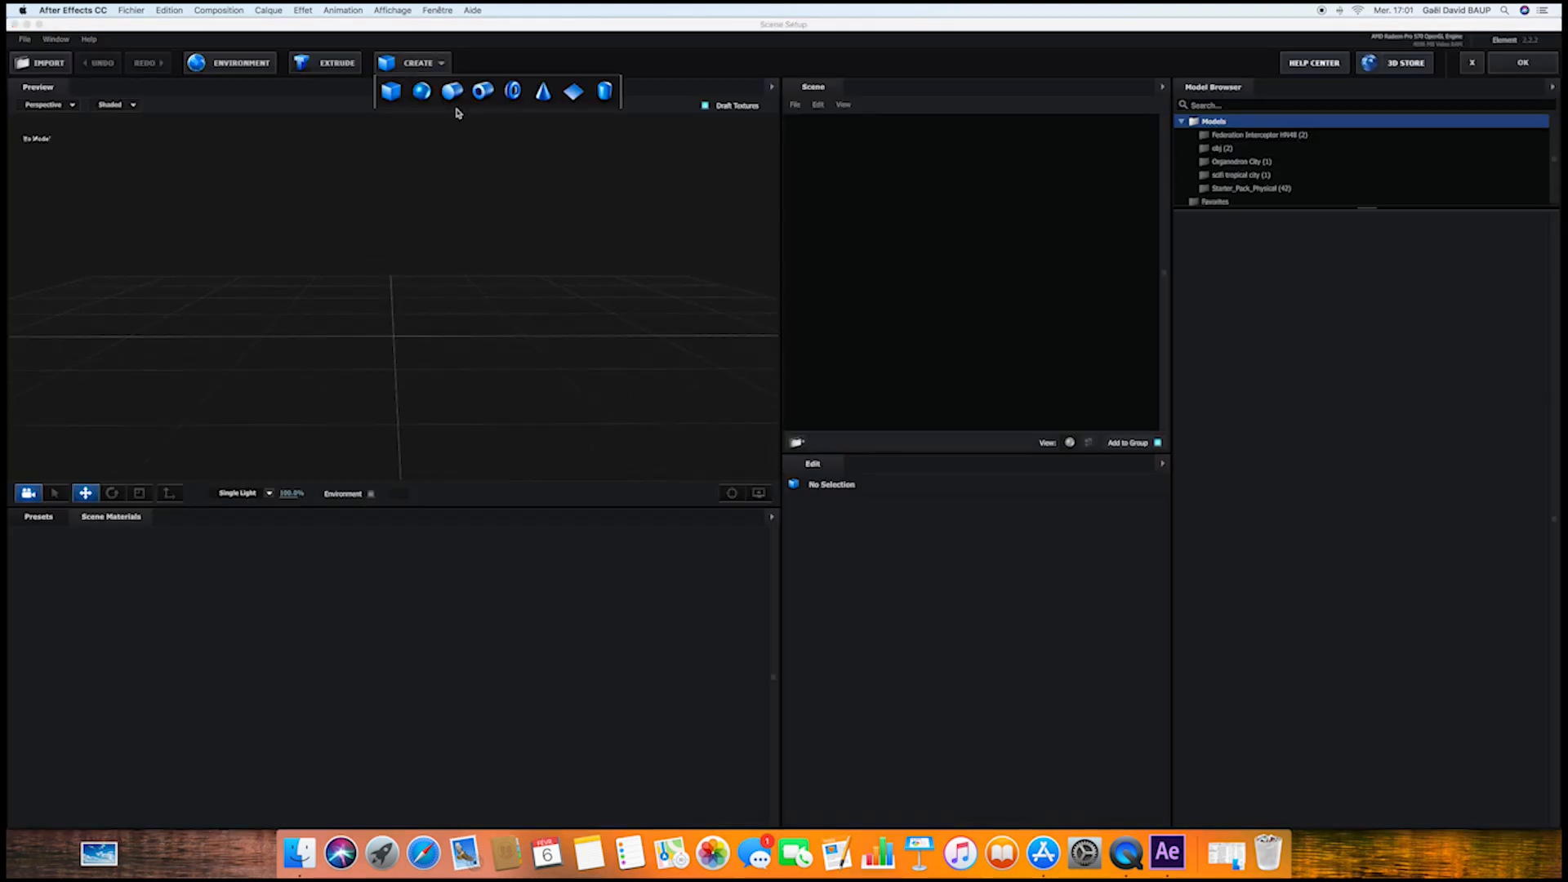
click(449, 88)
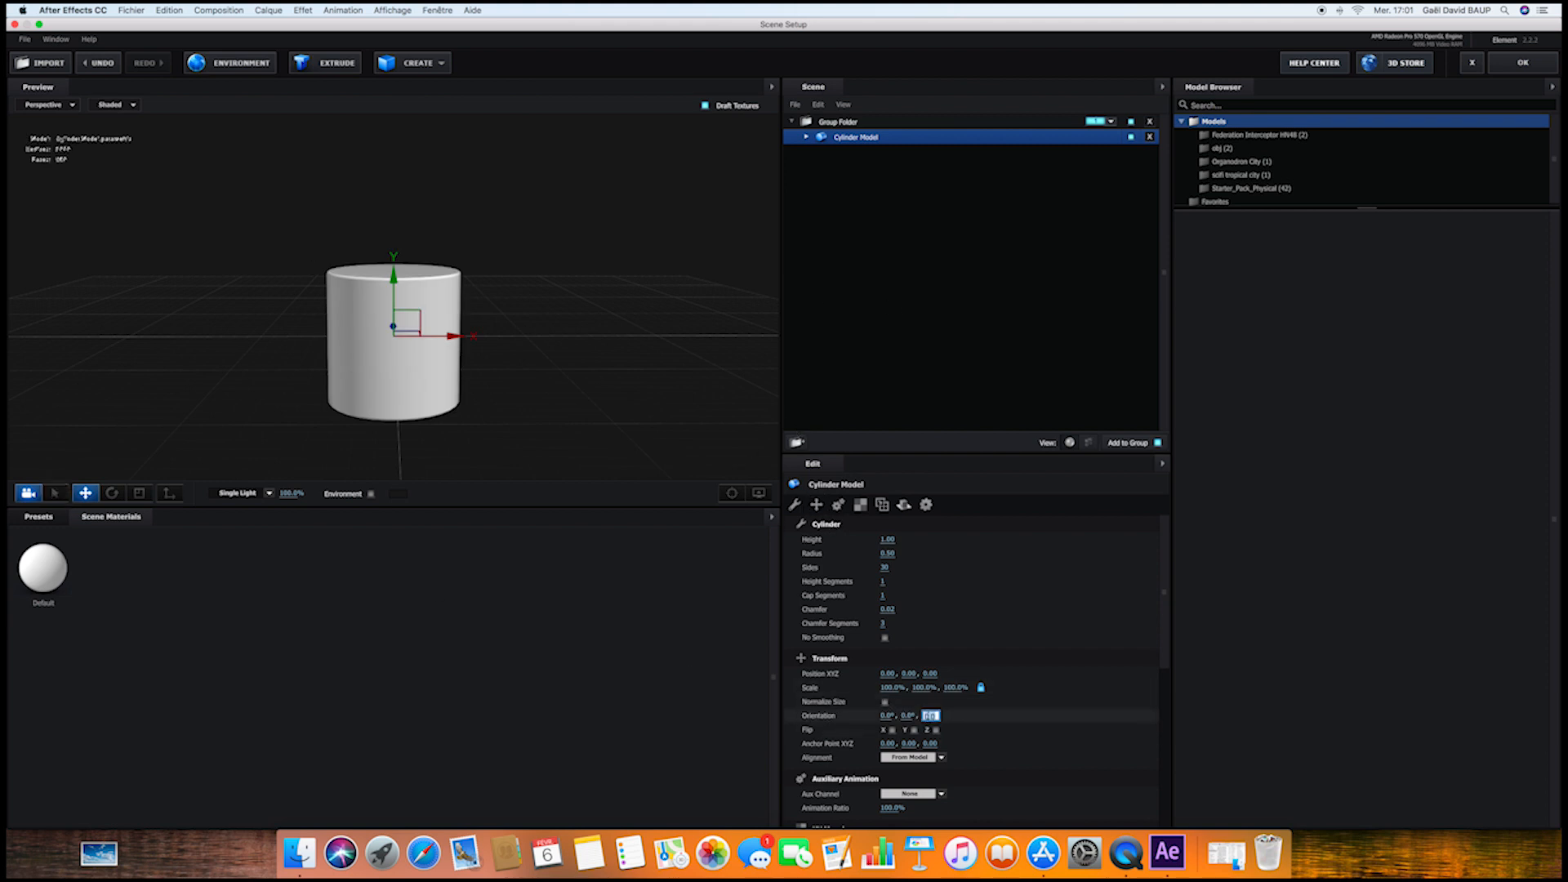
key(Return)
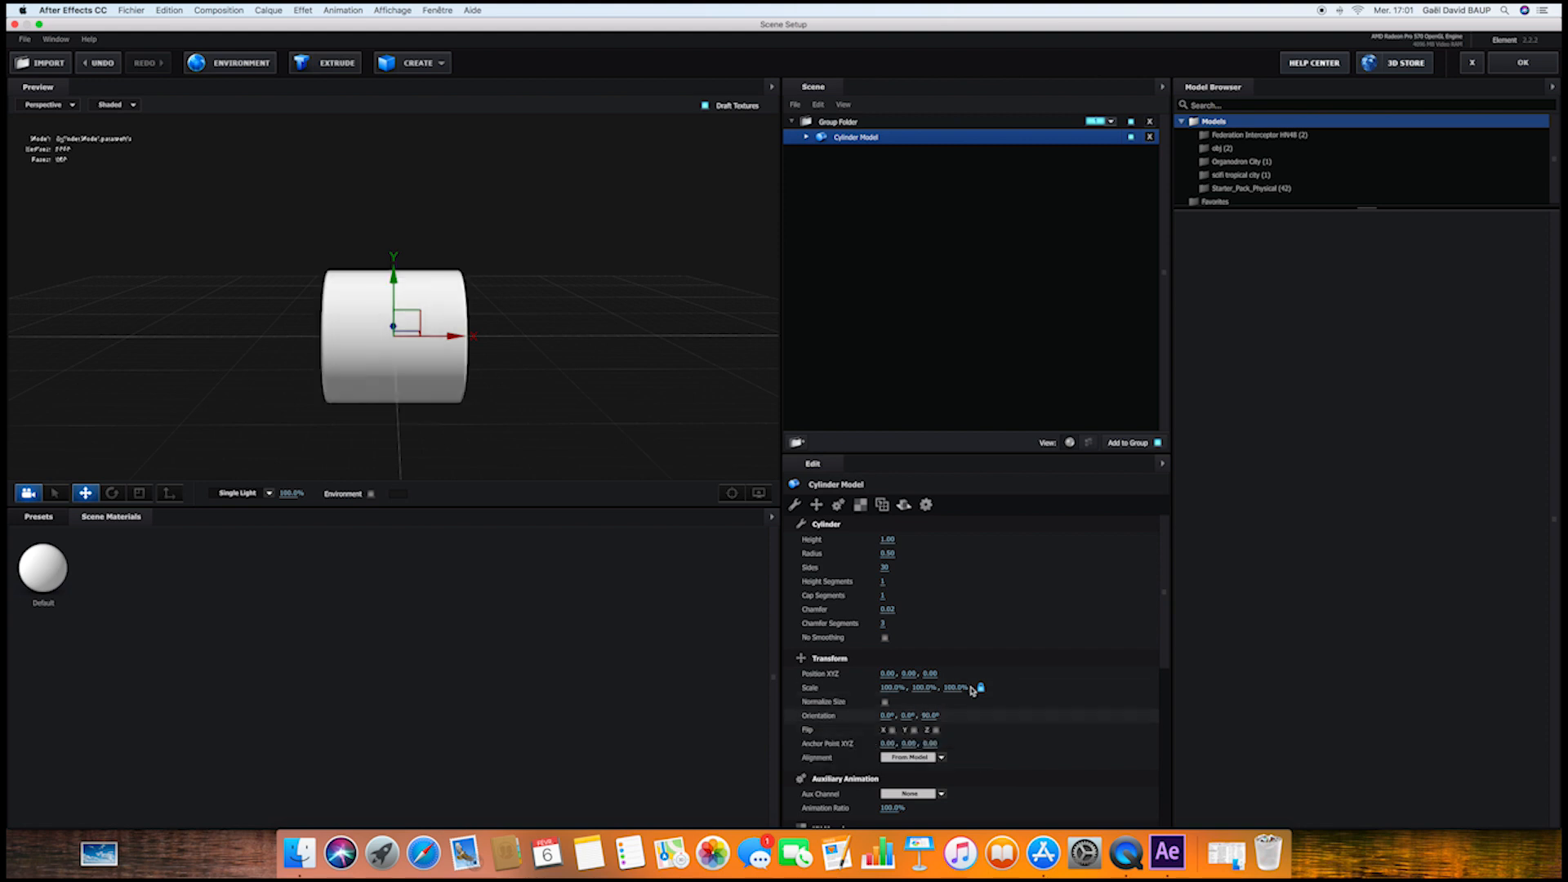
Set the cylinder to 200 height segments, a radius of 0.04 and a height of 25
text(20)
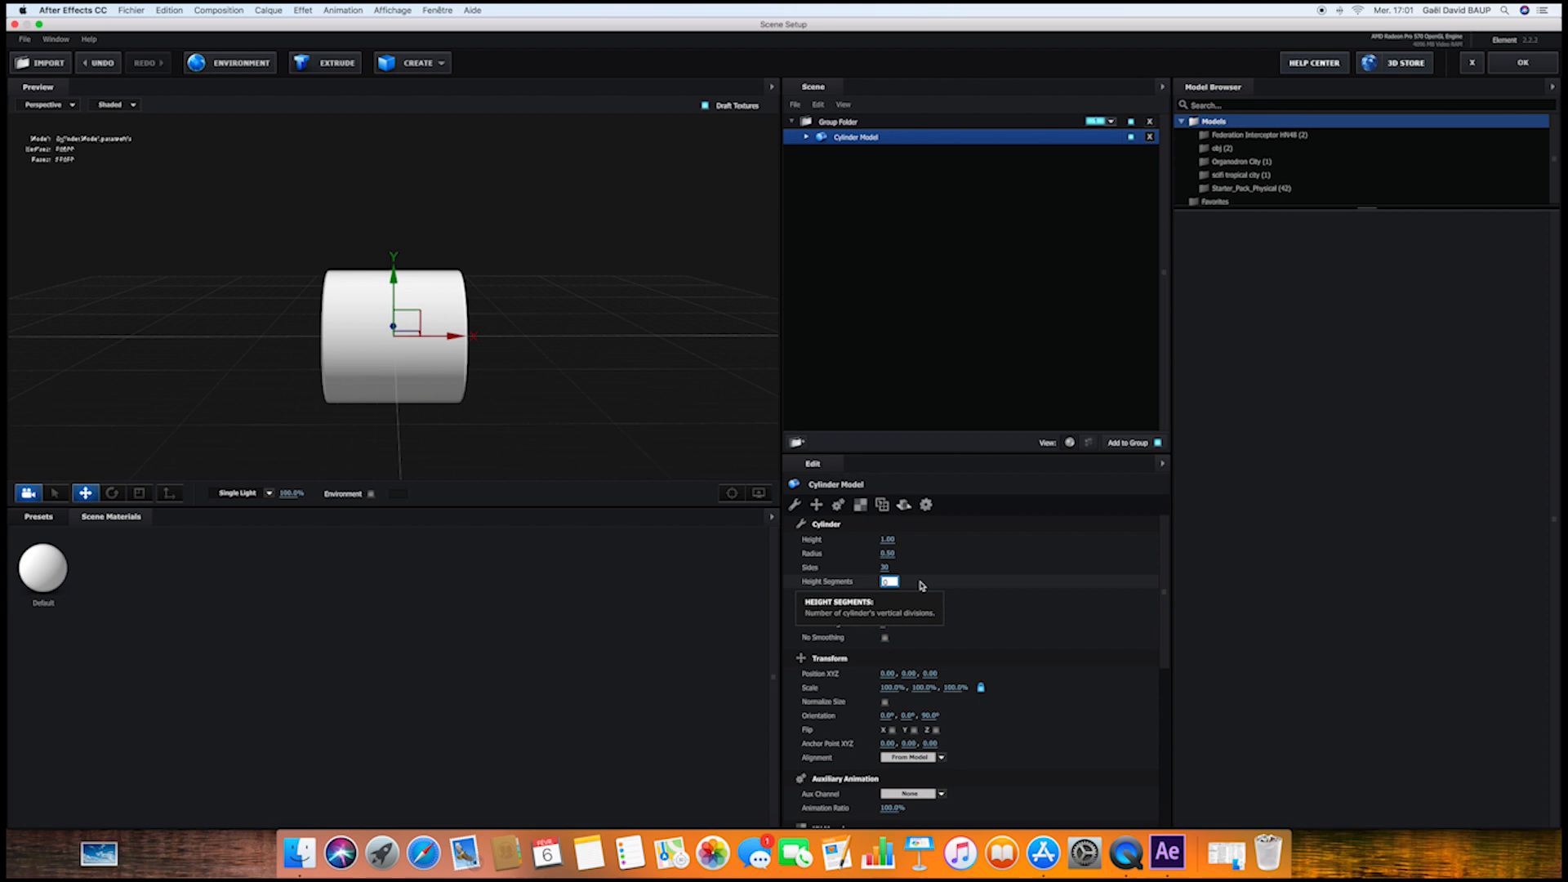
key(Return)
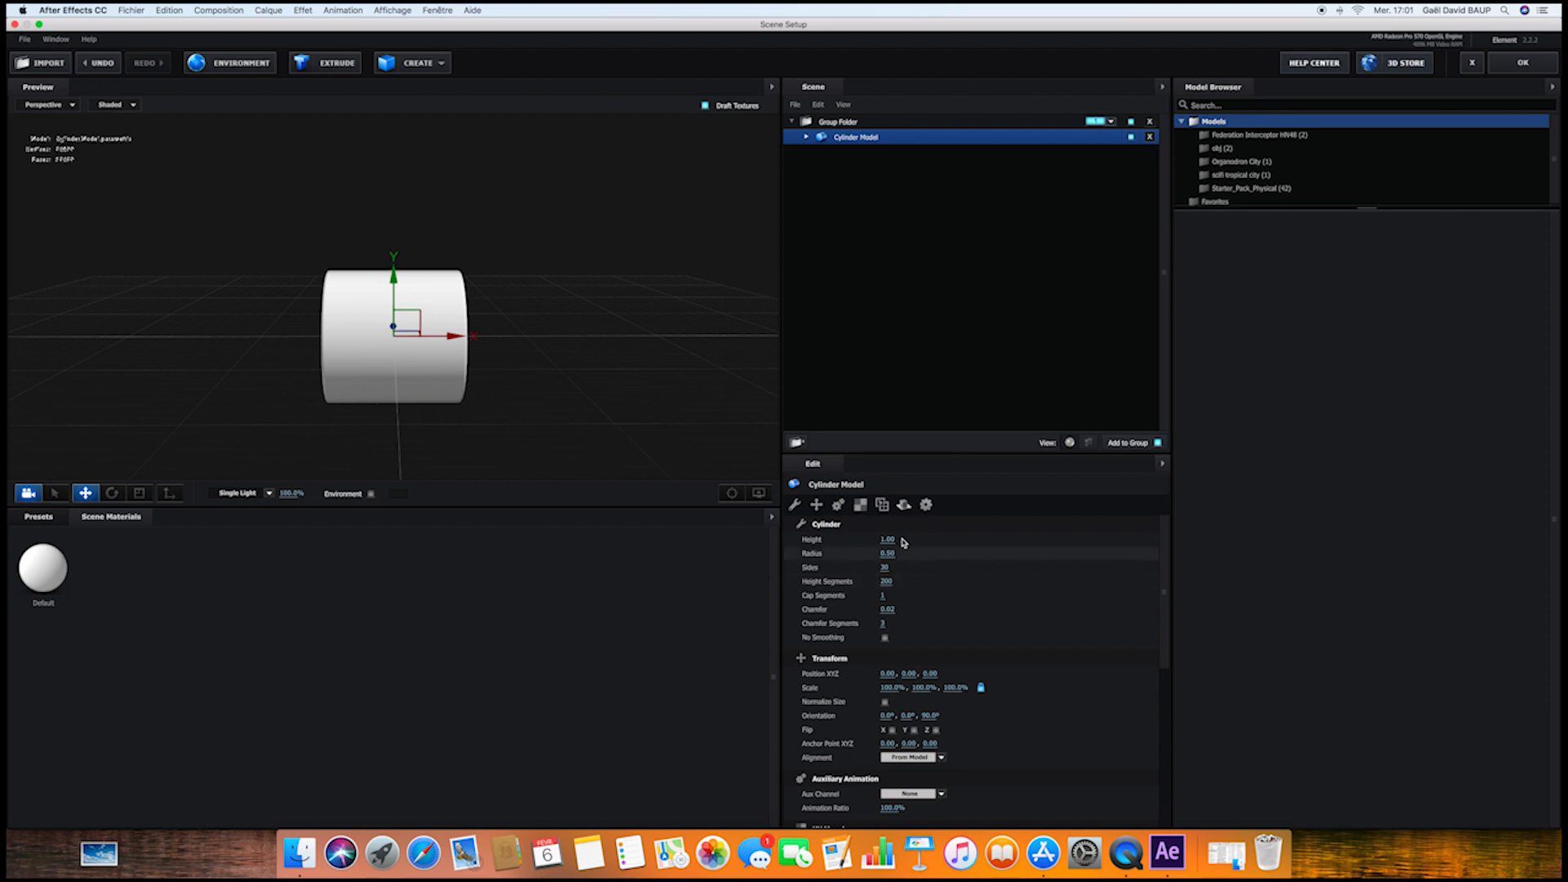
click(888, 553)
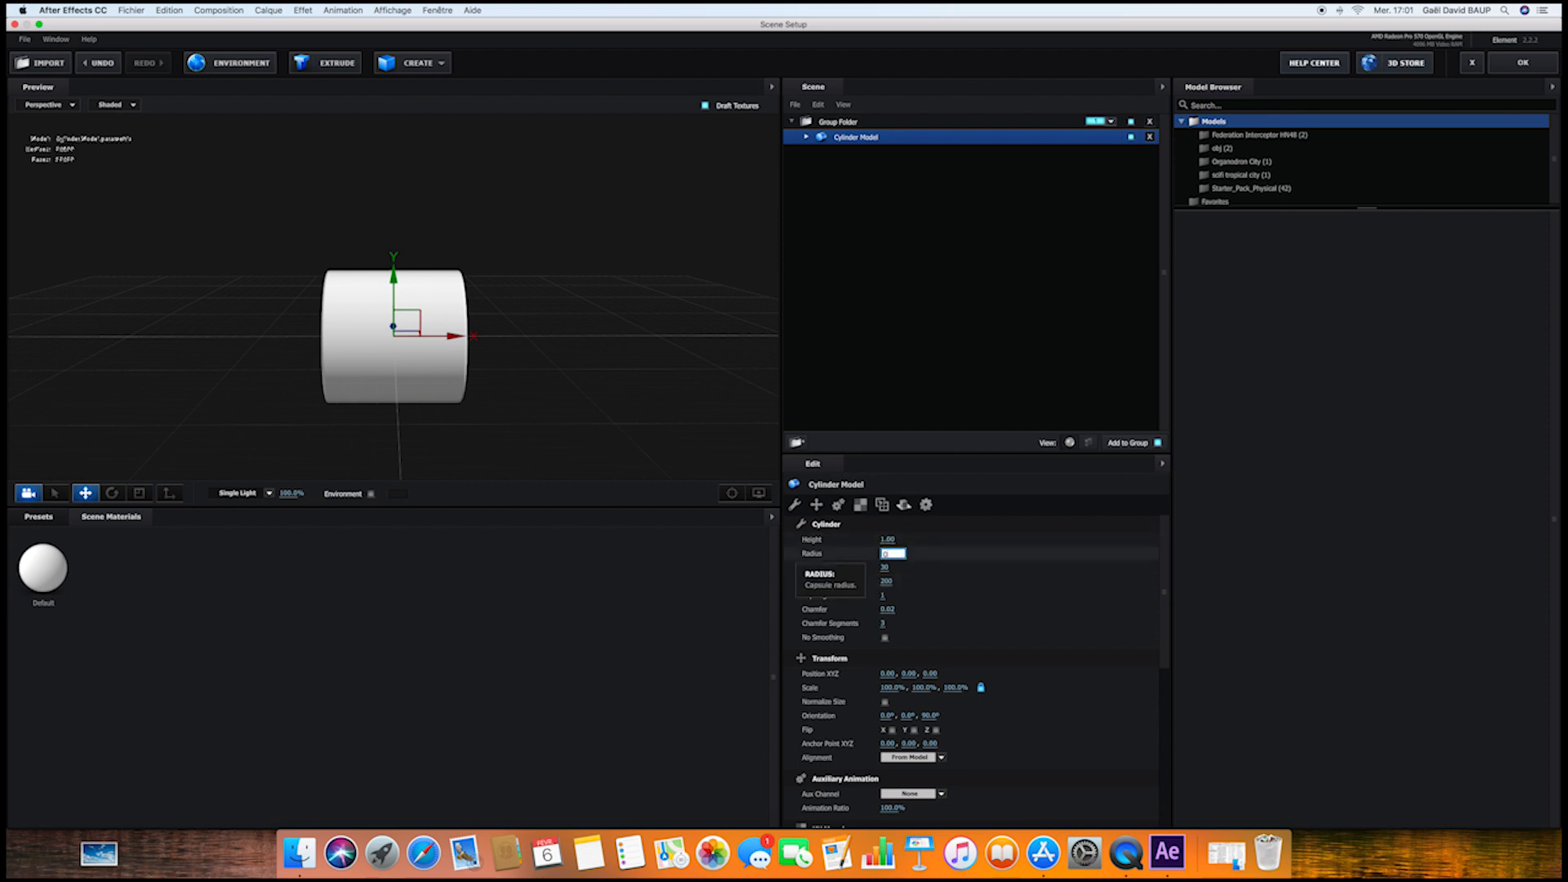
click(889, 540)
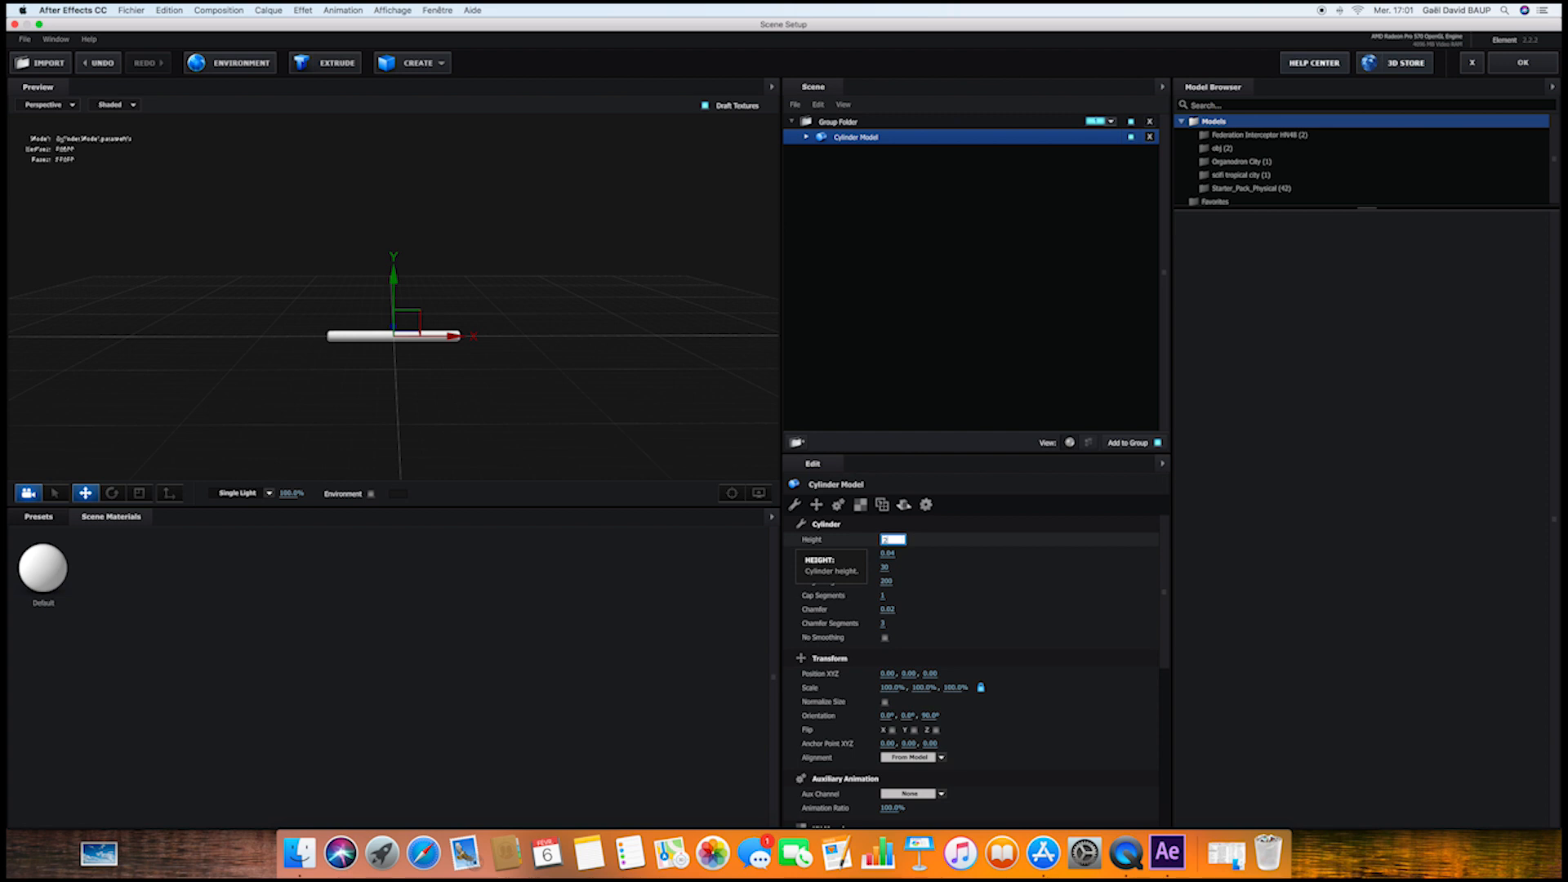
text(25)
key(Return)
Move the cylinder's anchor point to one end of the rod, at about 12.42 on the Y axis
scroll(514, 351, down, 3)
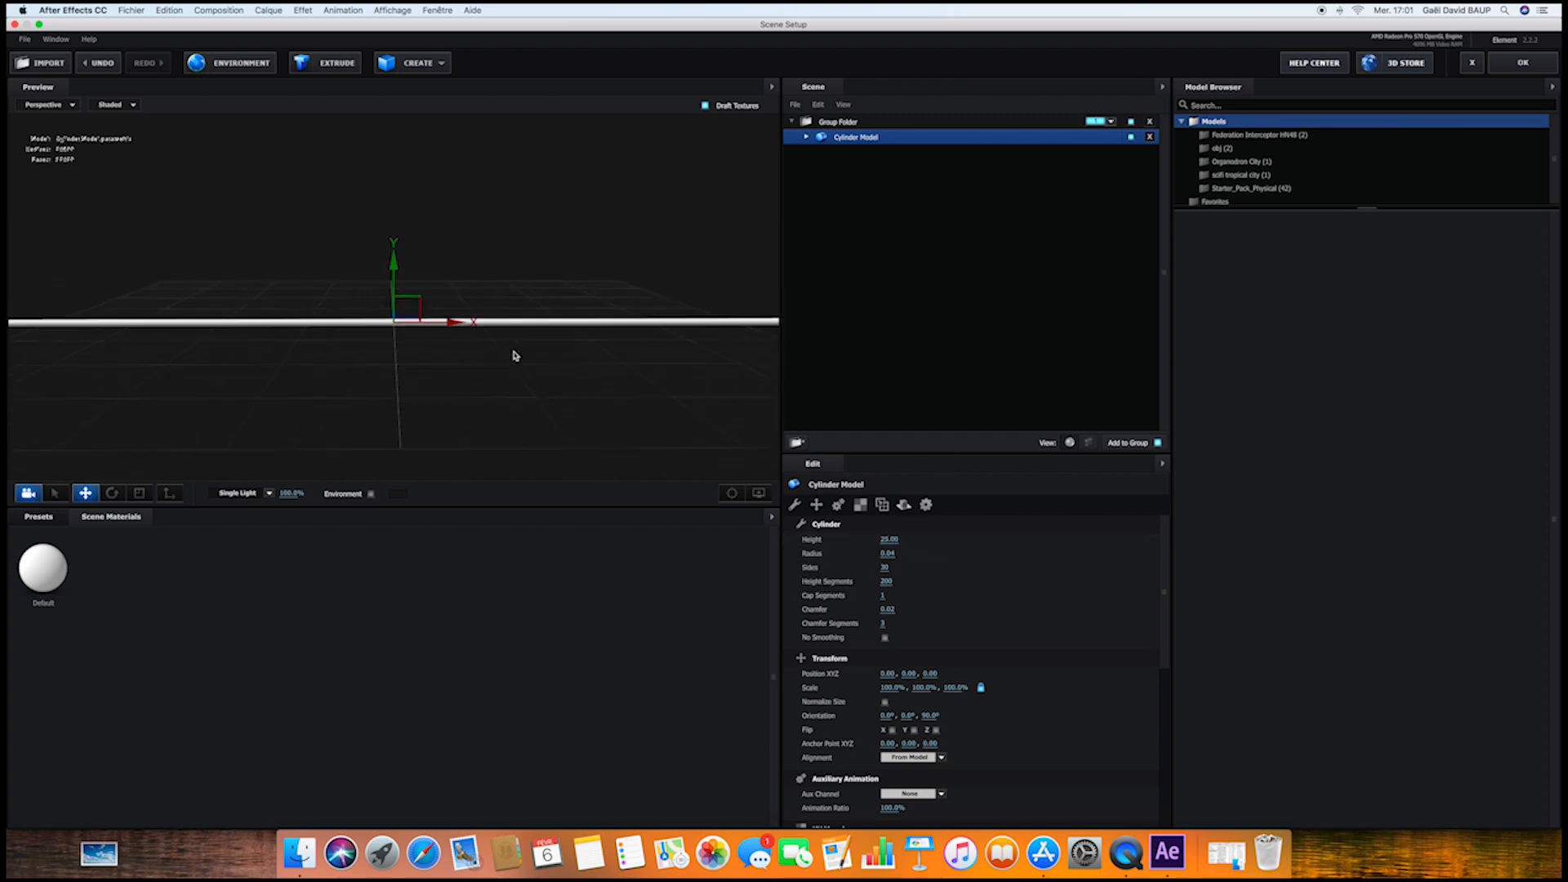
drag(515, 356, 447, 278)
click(170, 495)
click(173, 495)
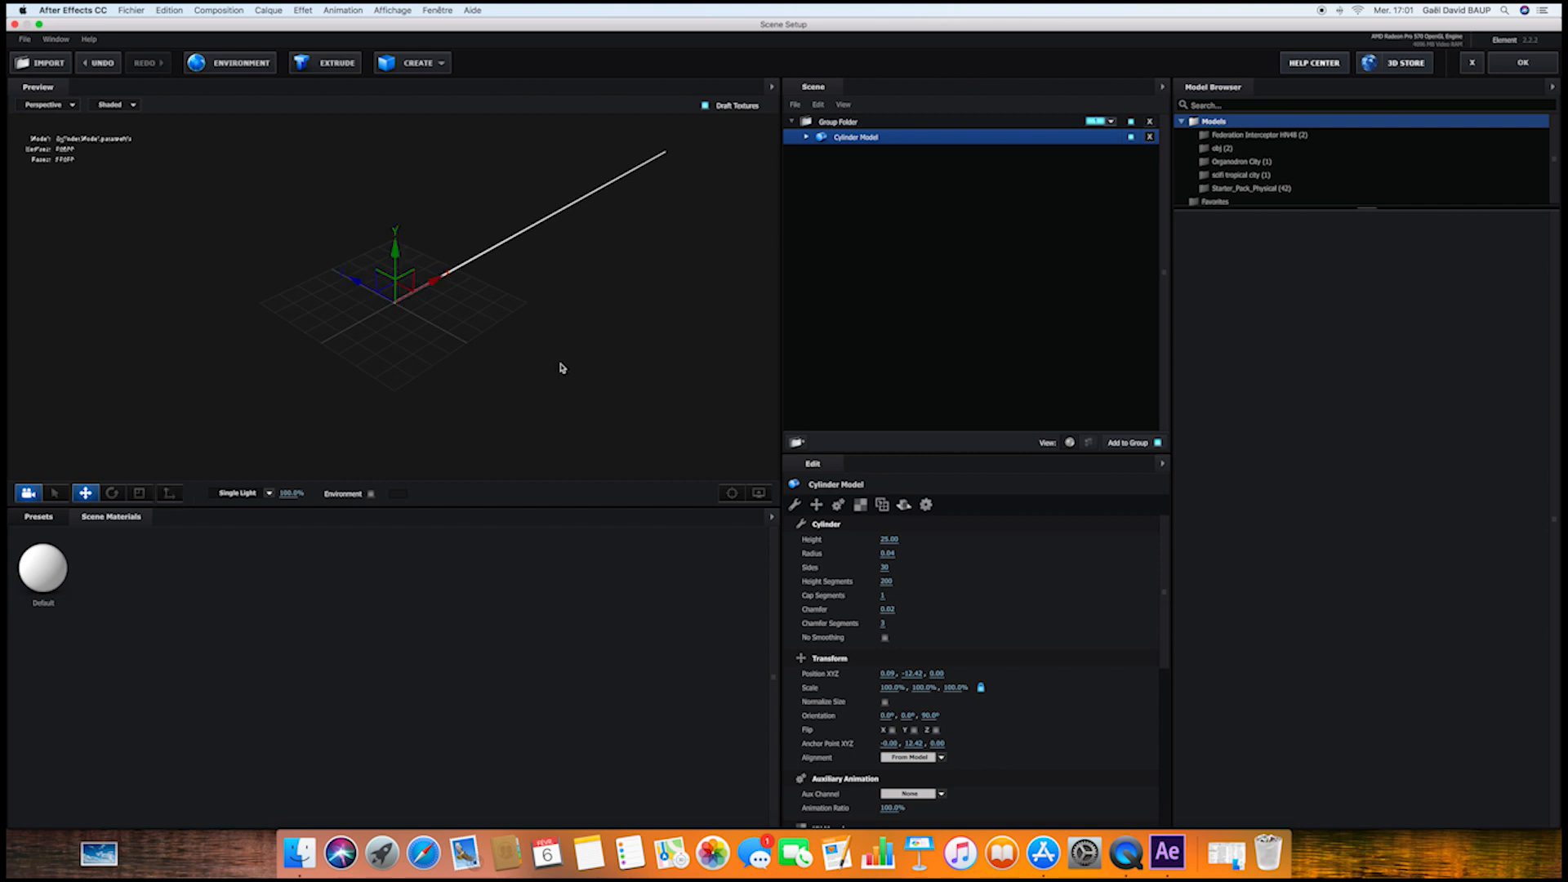
Add the web cone model from the obj model folder to the scene
drag(645, 351, 559, 345)
click(1231, 149)
click(1286, 237)
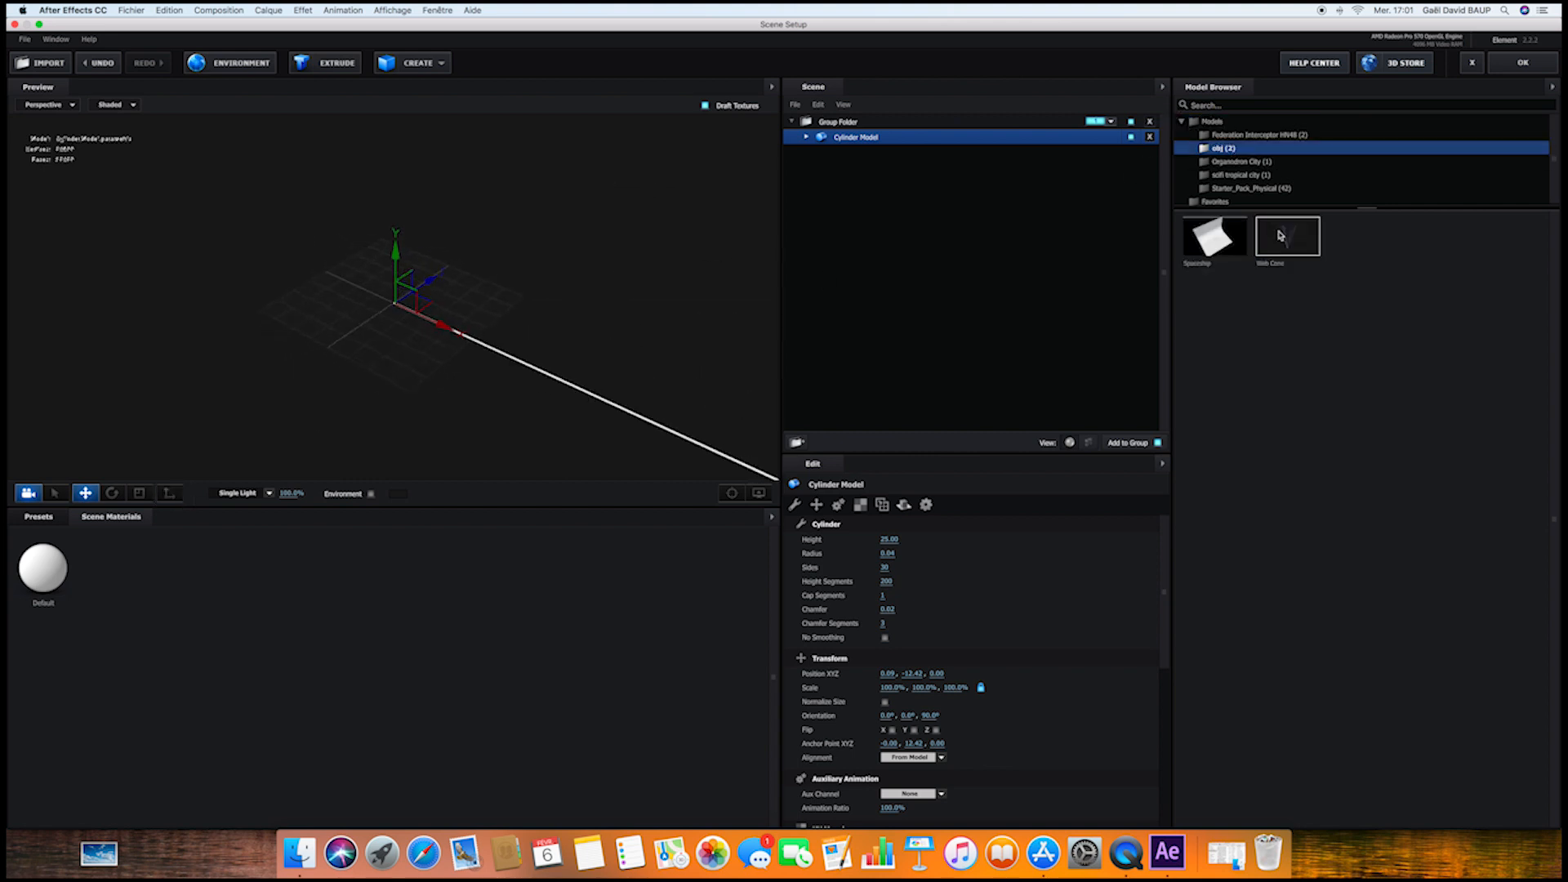
Place the web cone group at the cylinder's far end, at about 24.41 on X, and rotate it about -91° around Z
scroll(482, 373, down, 4)
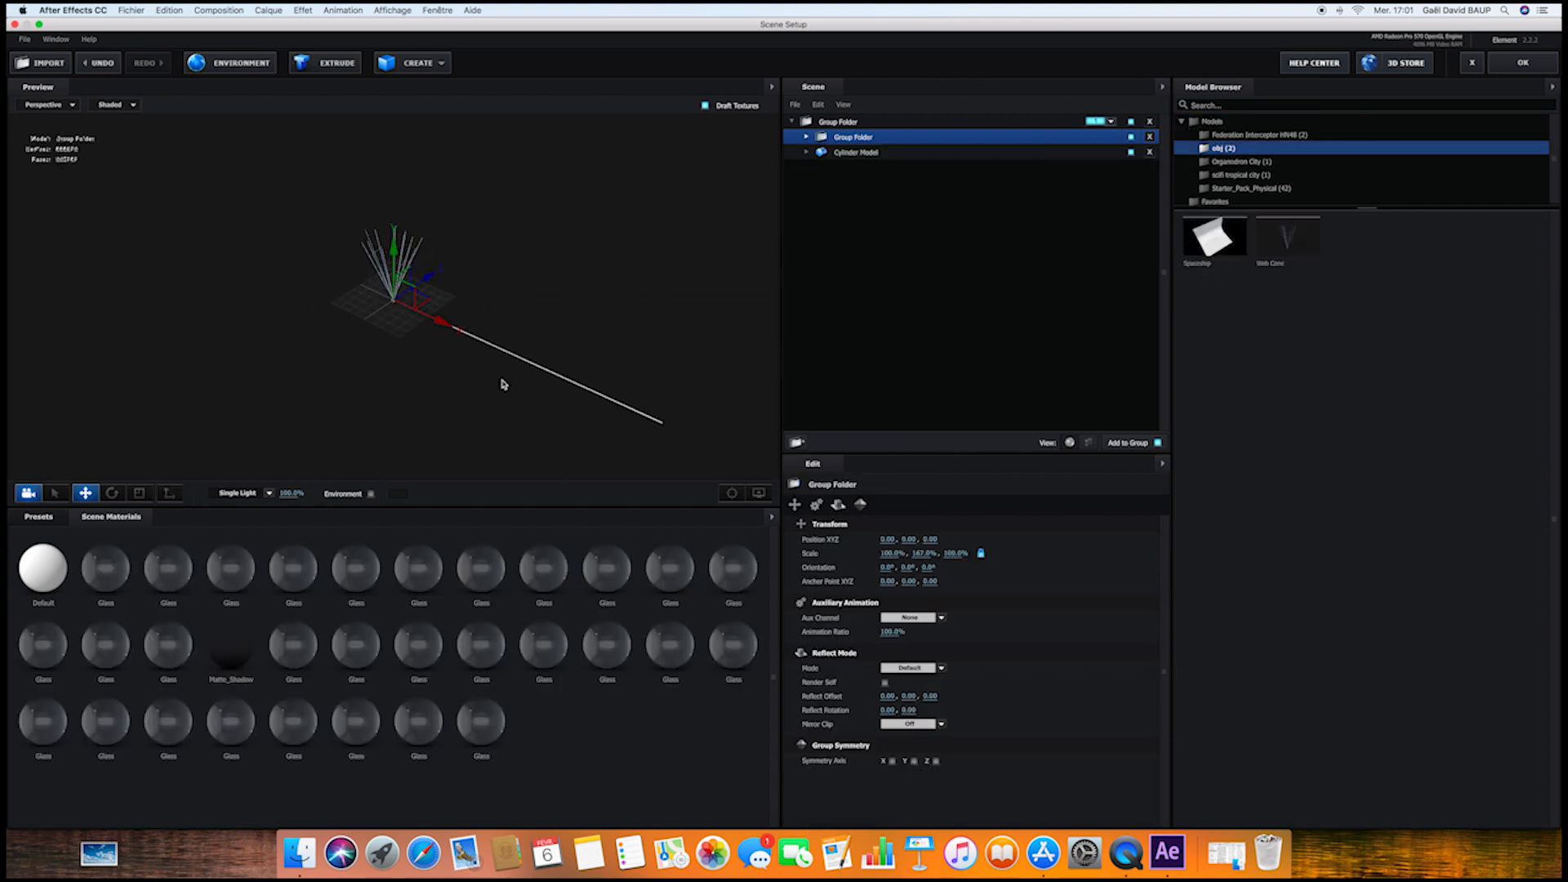
drag(447, 329, 728, 449)
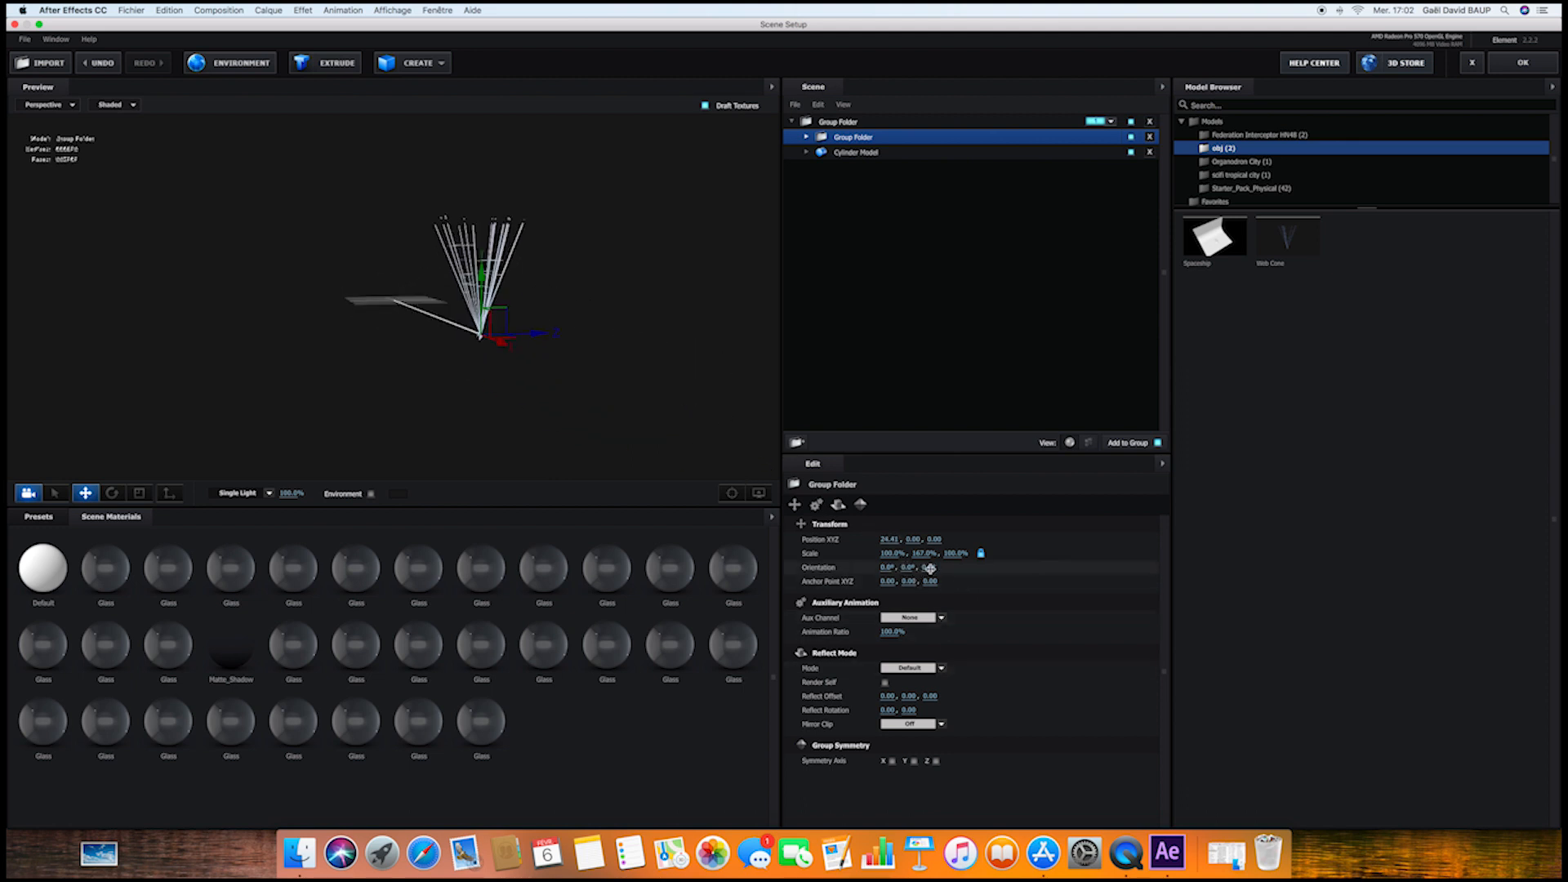
drag(913, 571, 833, 568)
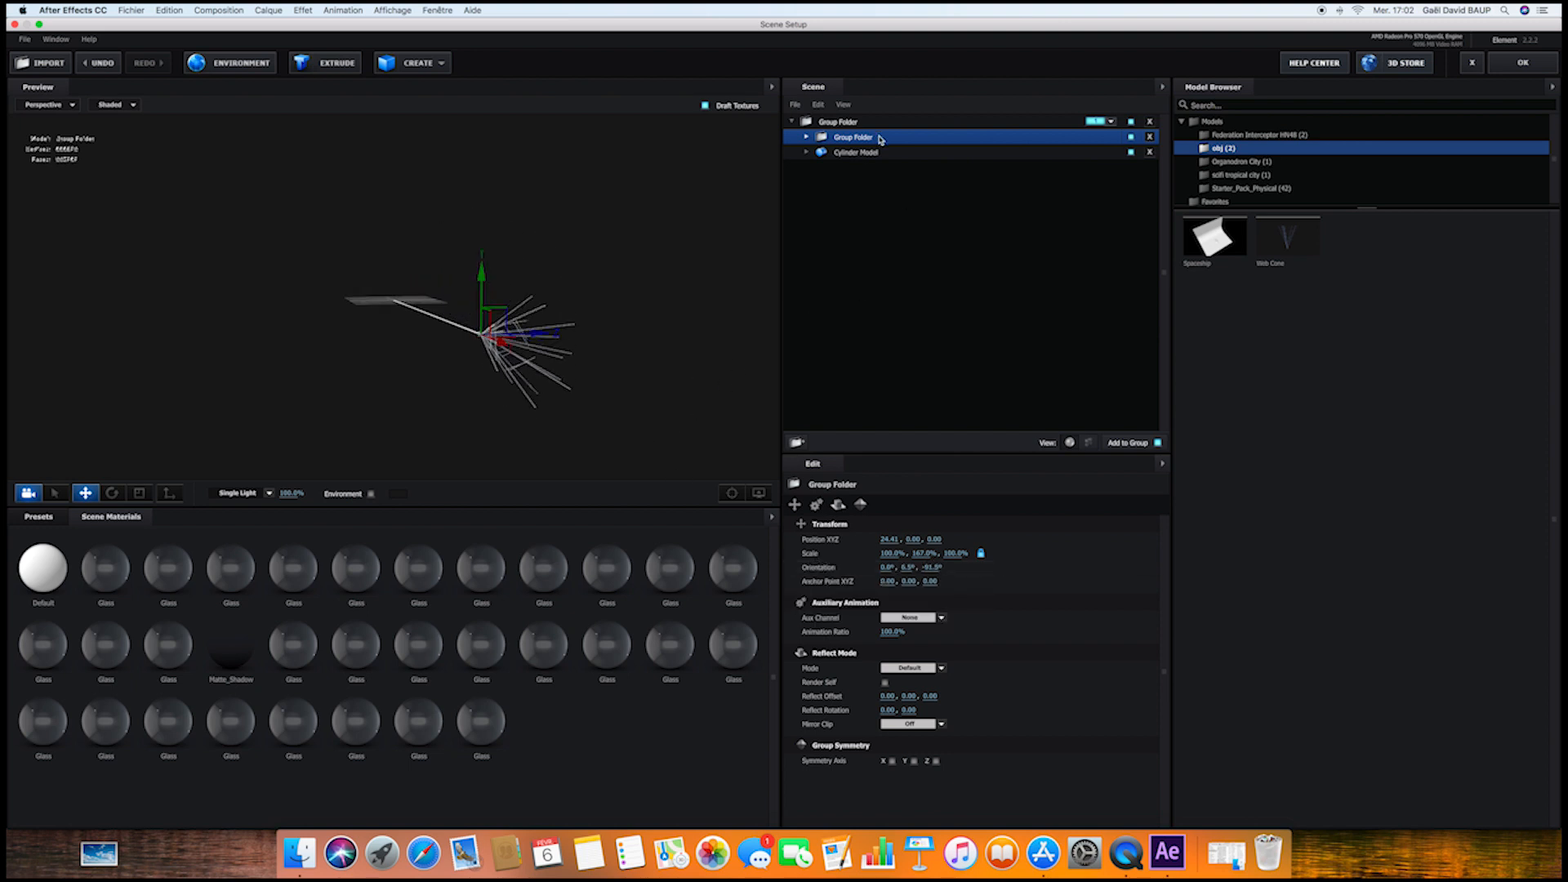
Duplicate the web cone group, shift the copy to about 23.21 on X and rotate it about 27° around X
key(super+d)
click(805, 137)
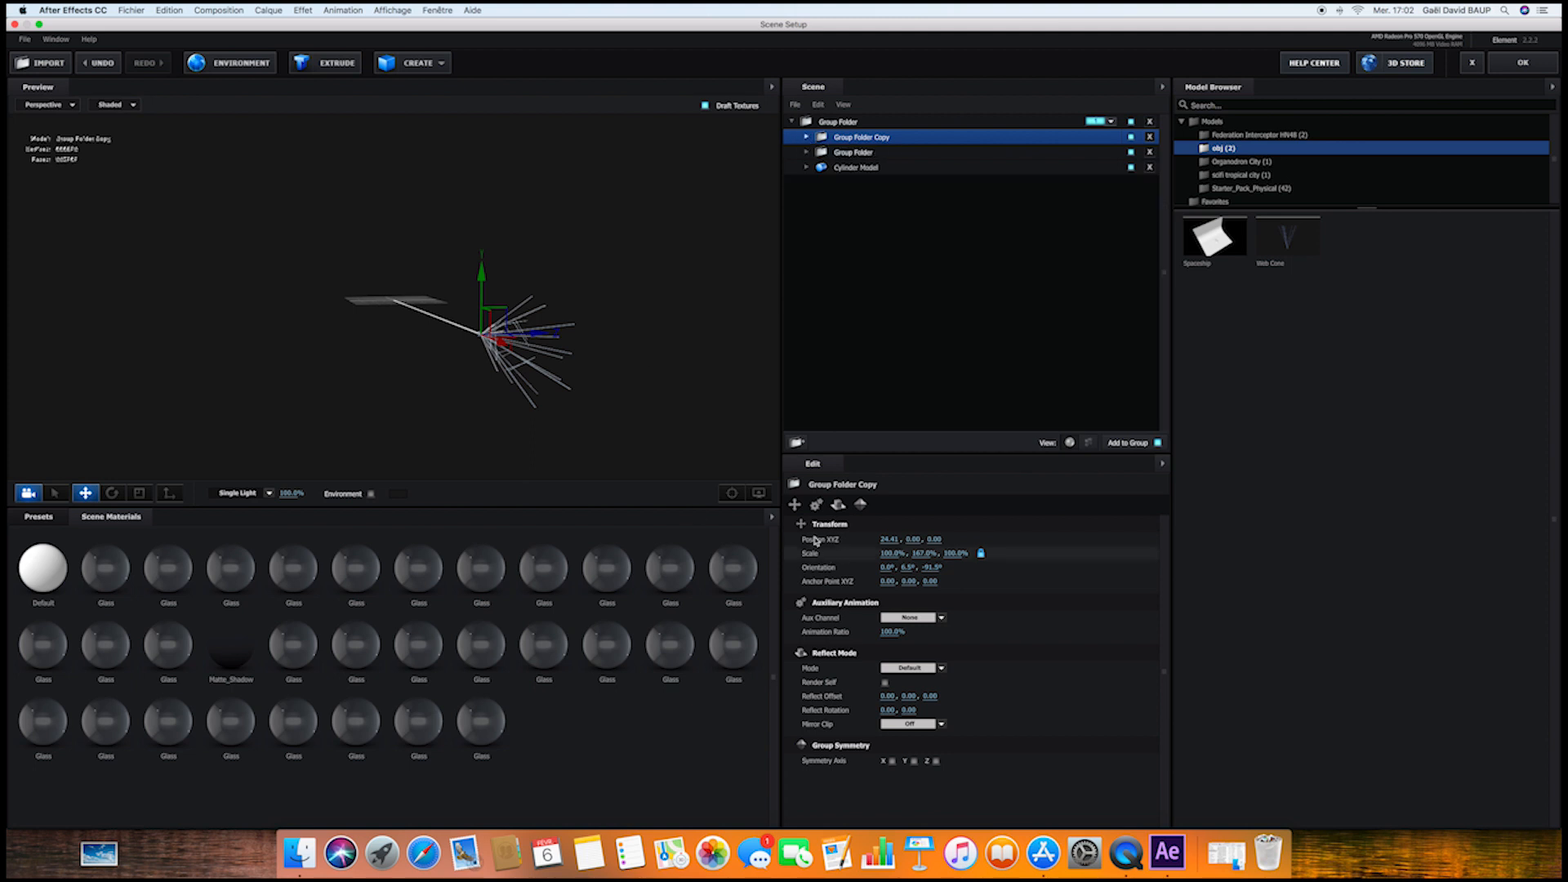
drag(500, 338, 493, 339)
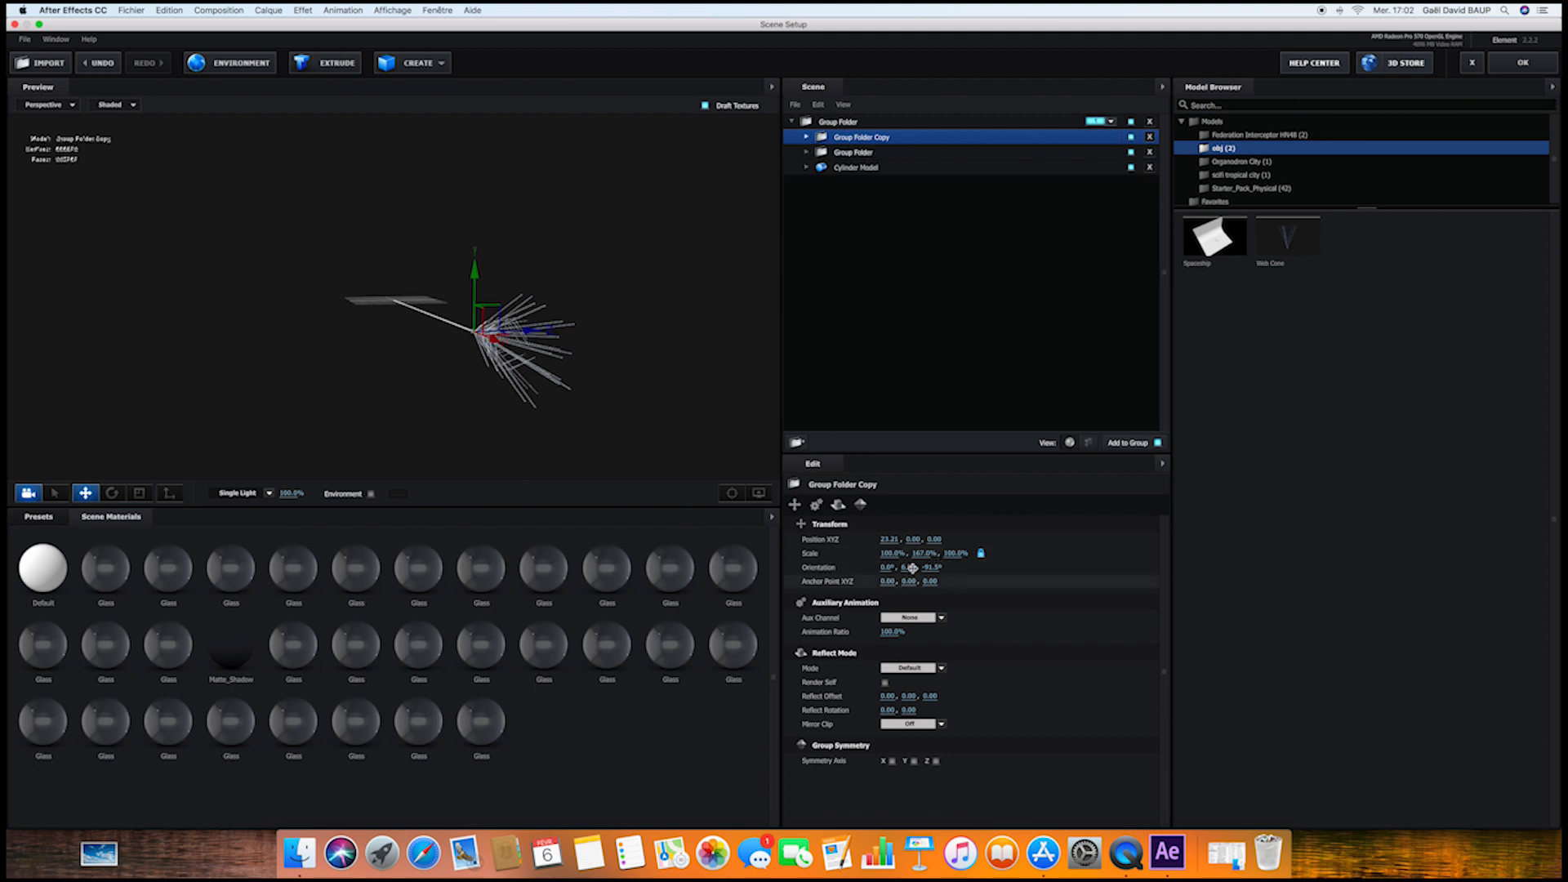
drag(885, 568, 916, 568)
drag(616, 371, 580, 375)
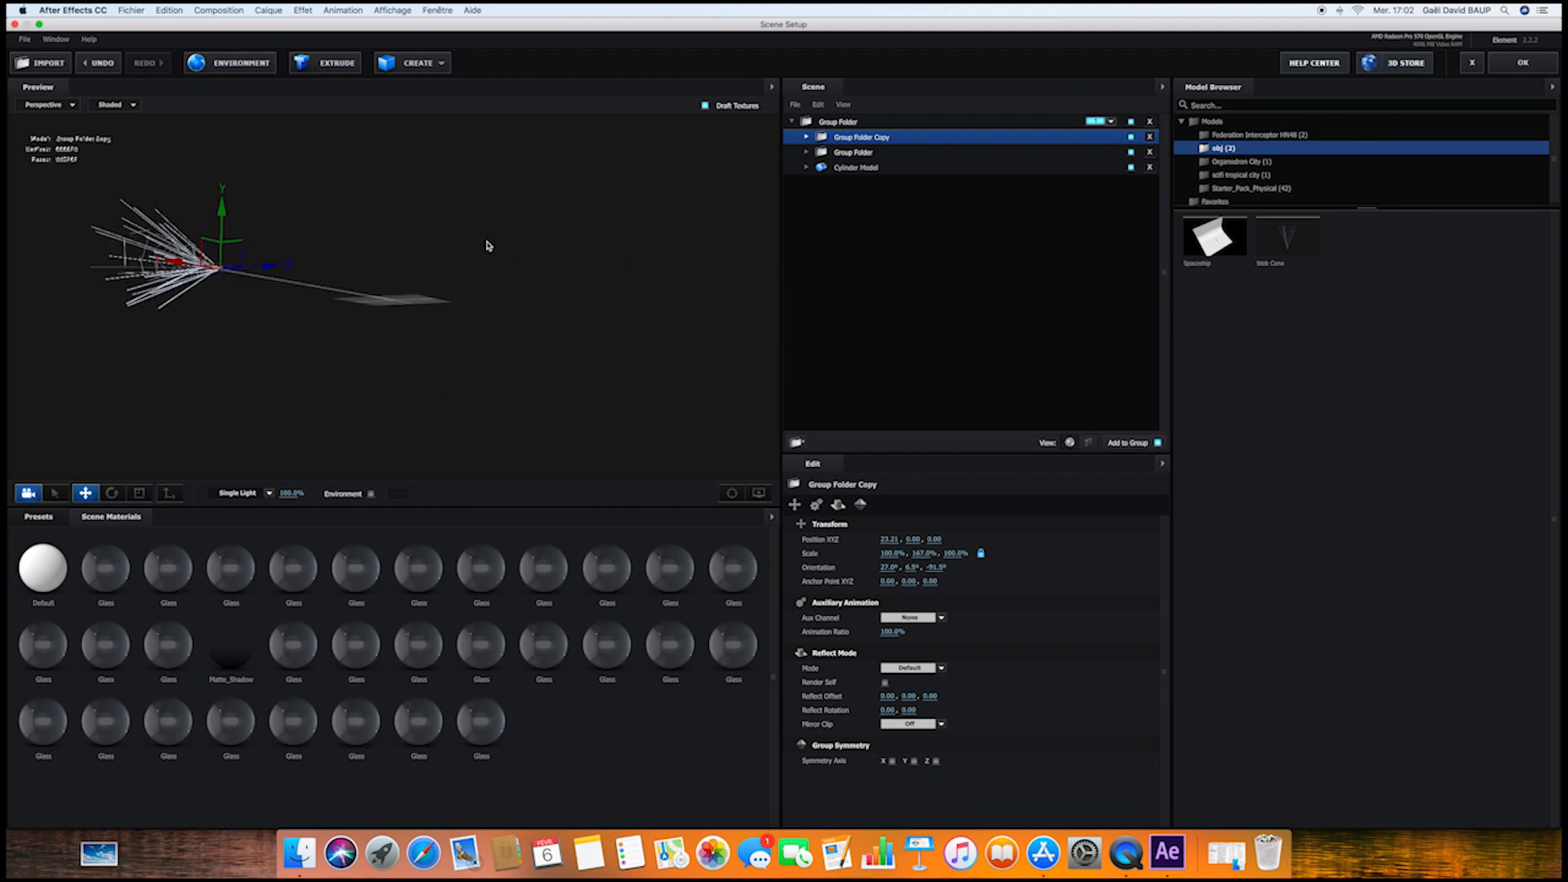
drag(488, 246, 600, 265)
Apply the Glass material from the Physical presets to the cylinder model
click(886, 169)
click(38, 516)
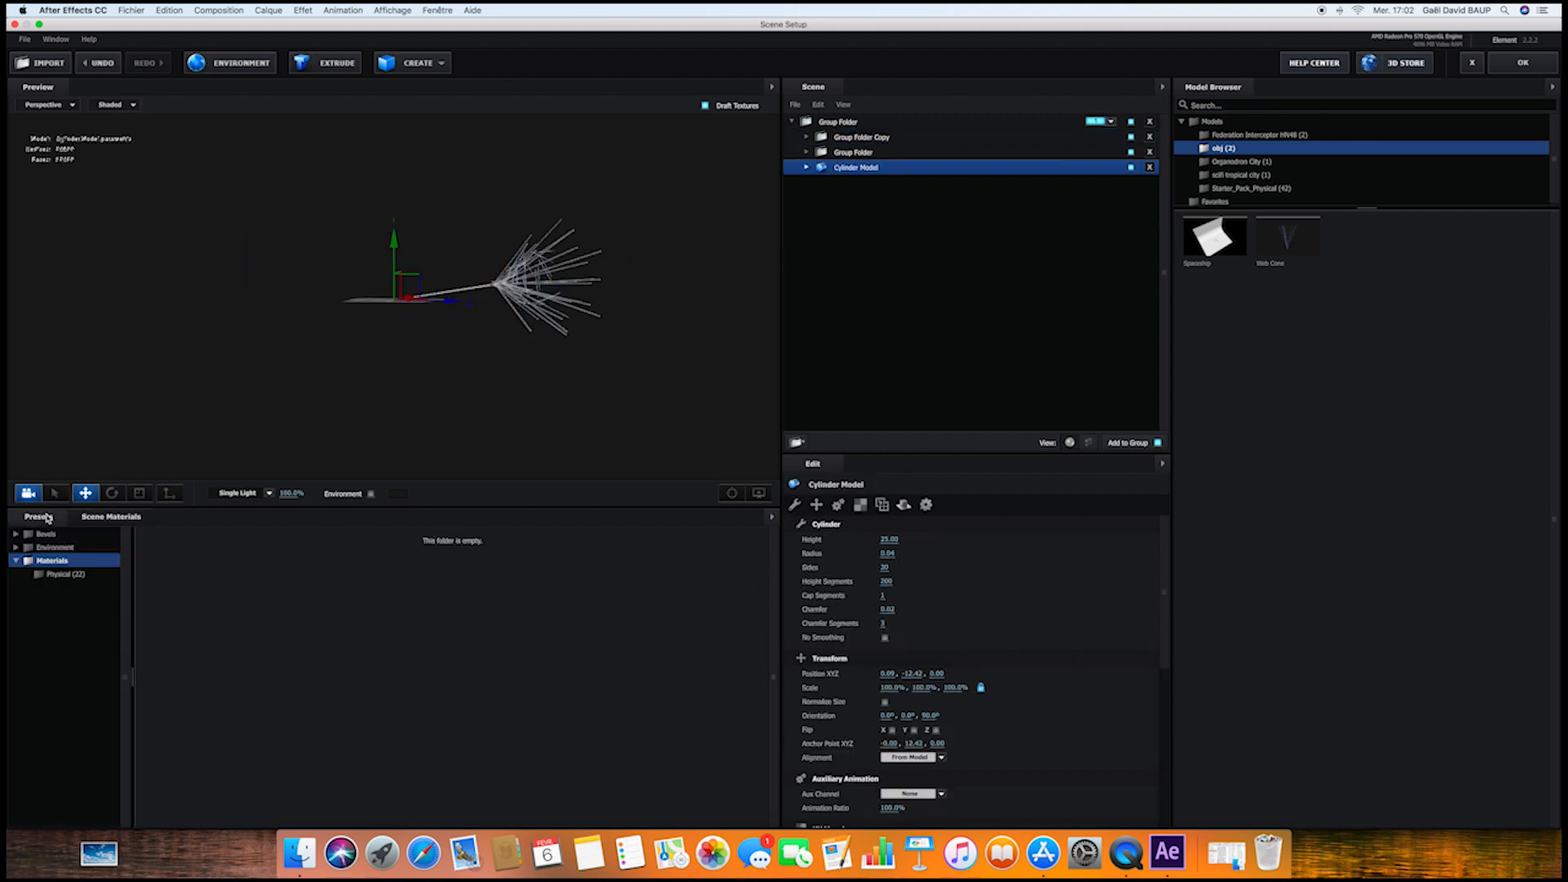
double_click(61, 561)
click(73, 575)
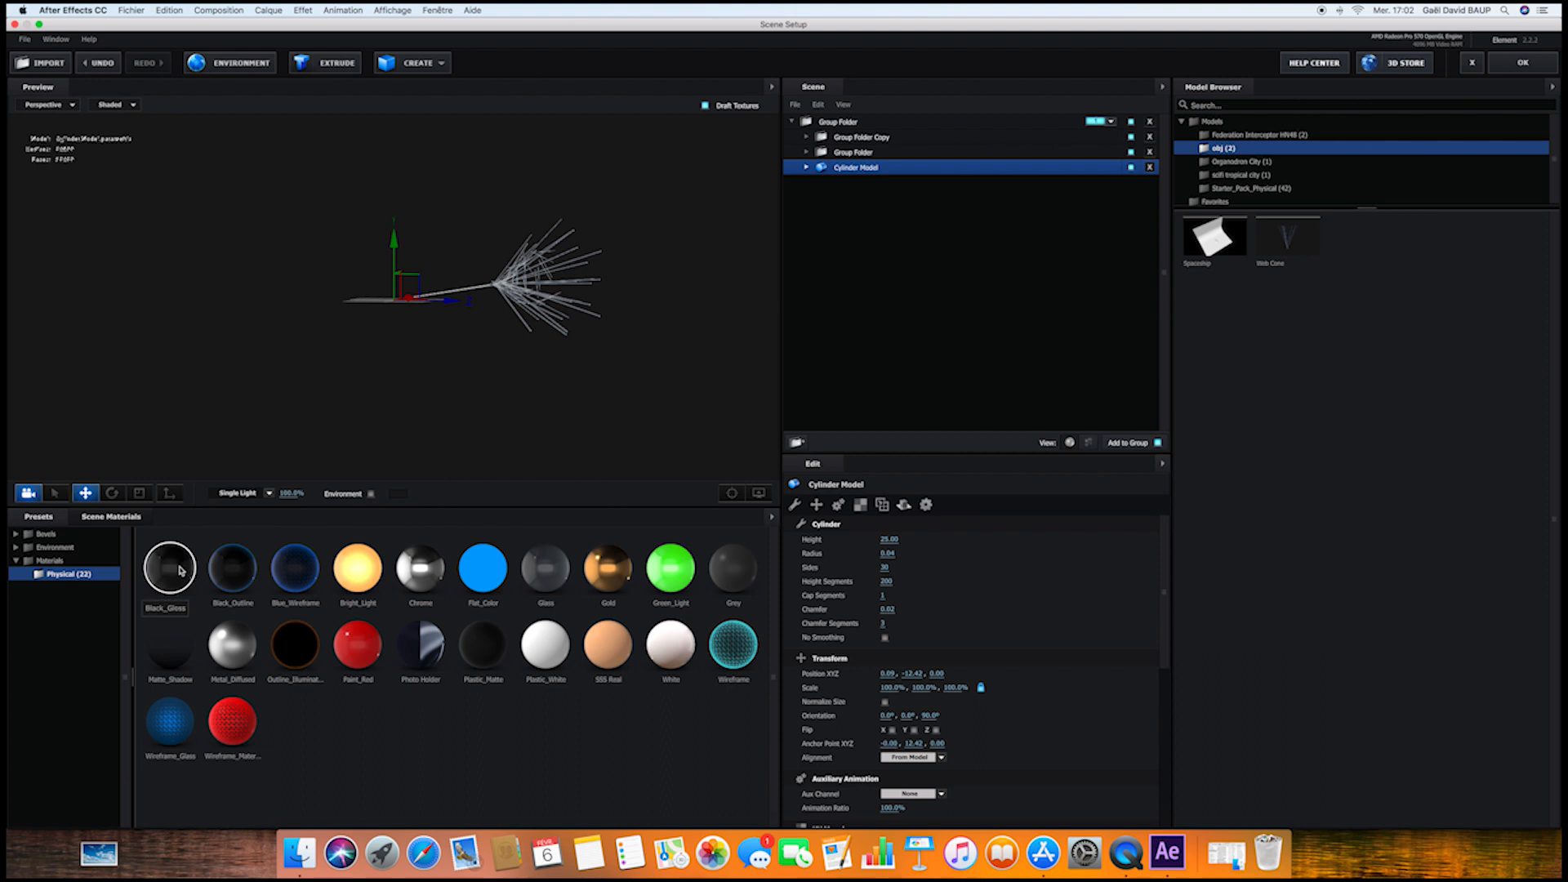
drag(544, 567, 841, 172)
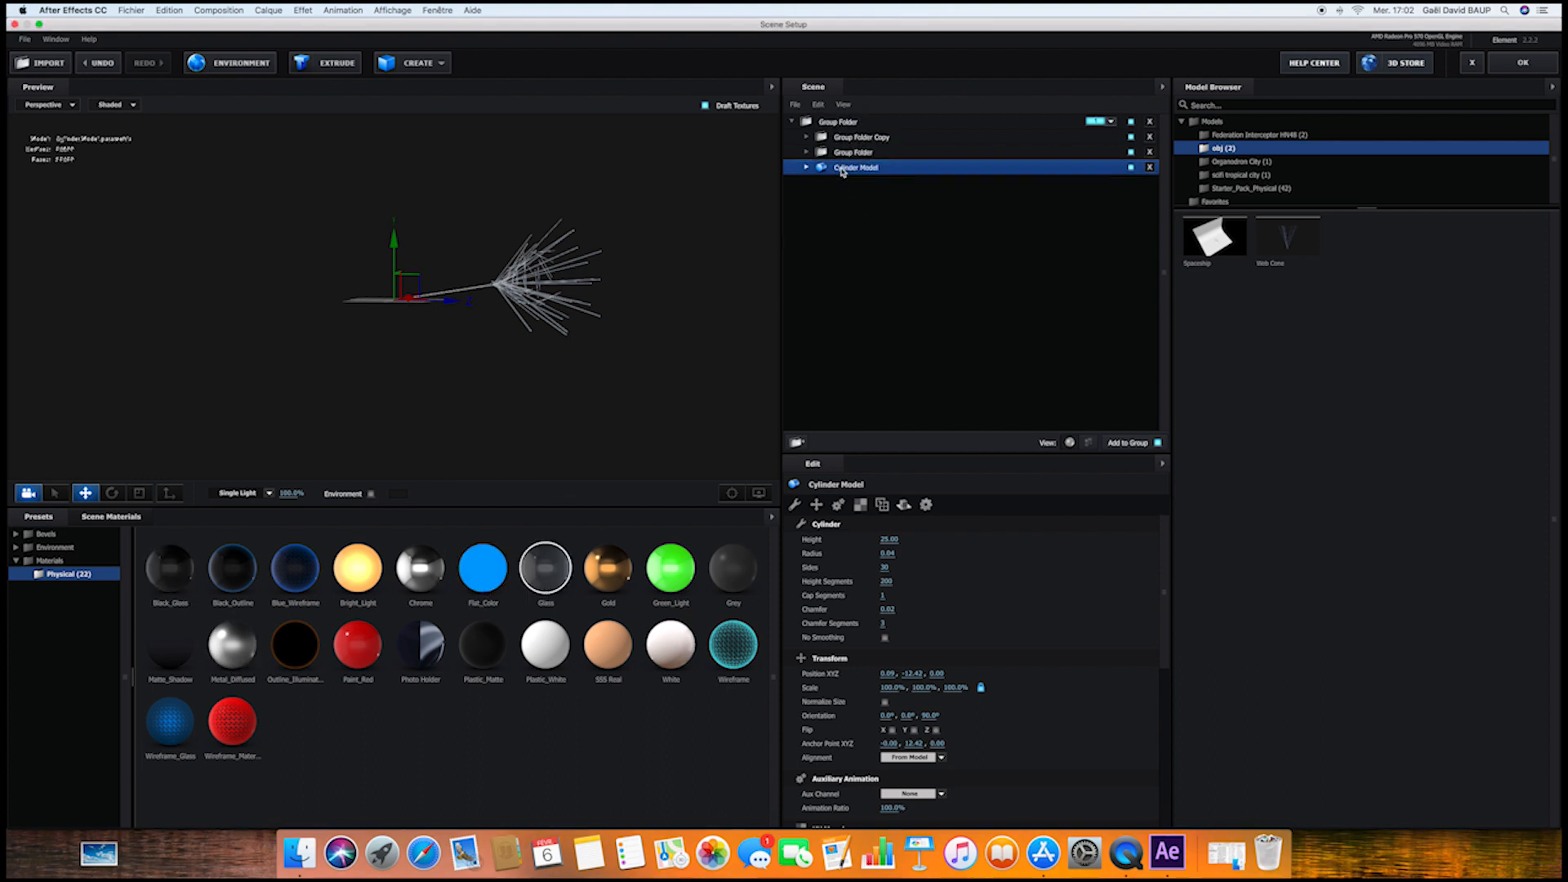
Set the environment texture to Custom Layer 1 and apply the scene setup
click(259, 65)
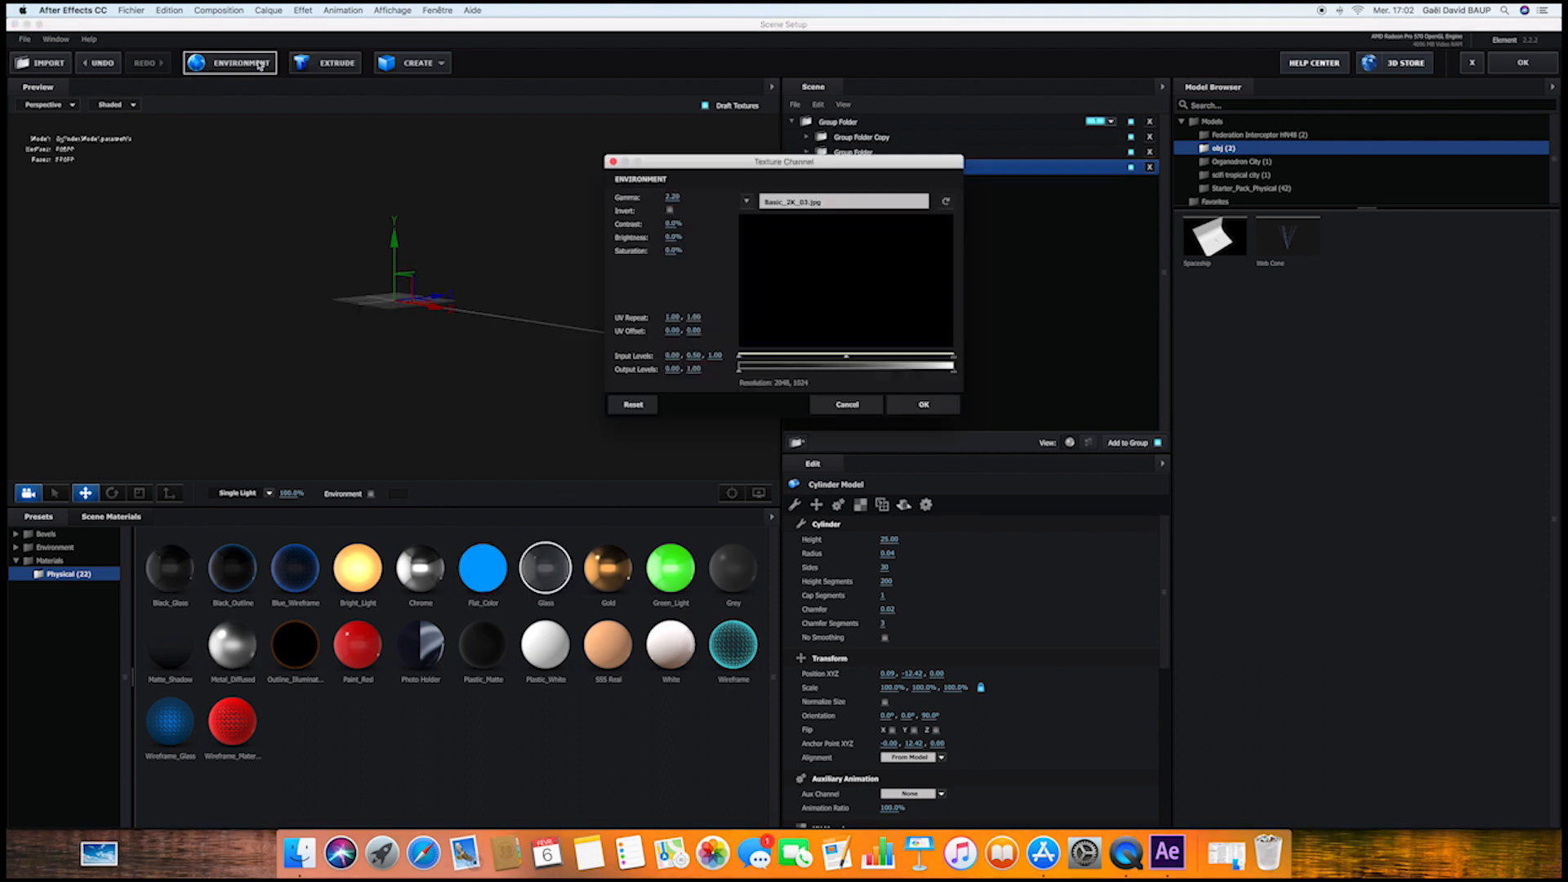
click(747, 201)
click(784, 218)
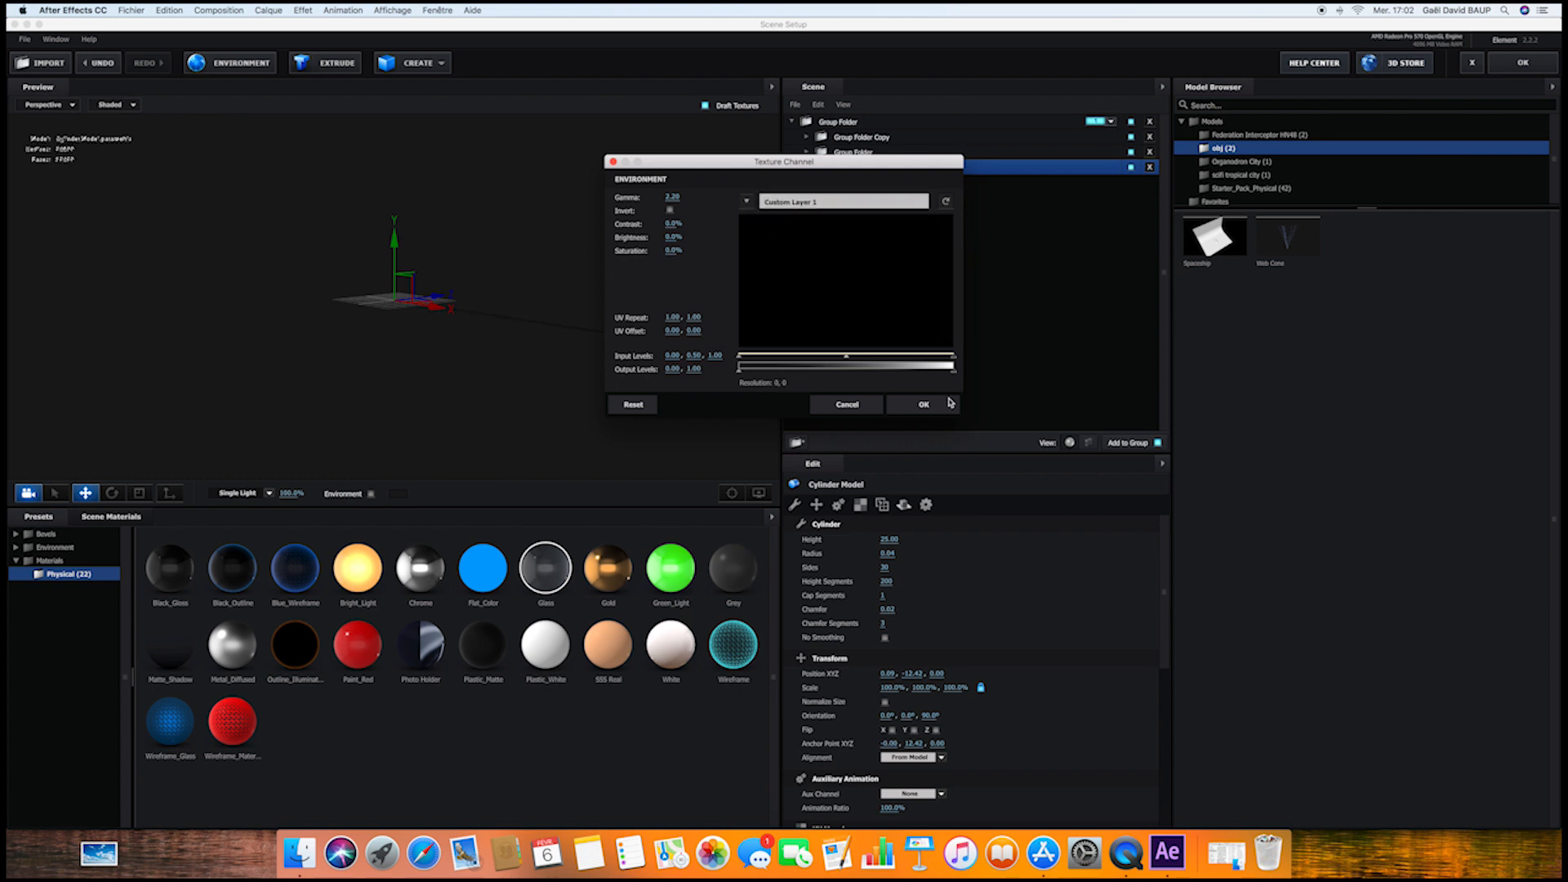
click(949, 402)
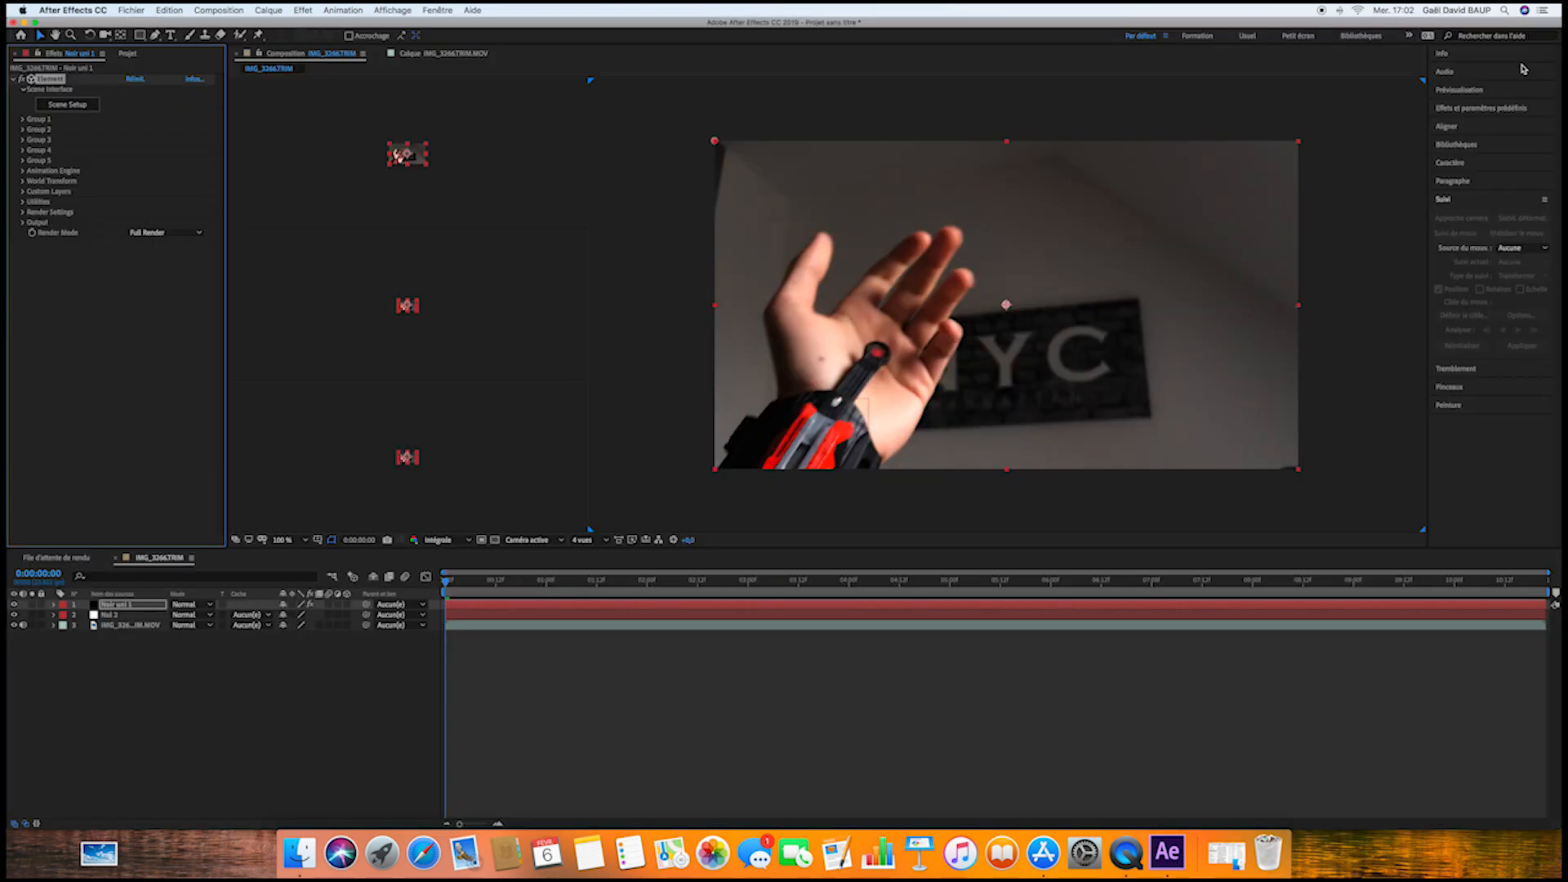
Create a new composition from the panorama image IMG_3273 2.JPG
click(67, 234)
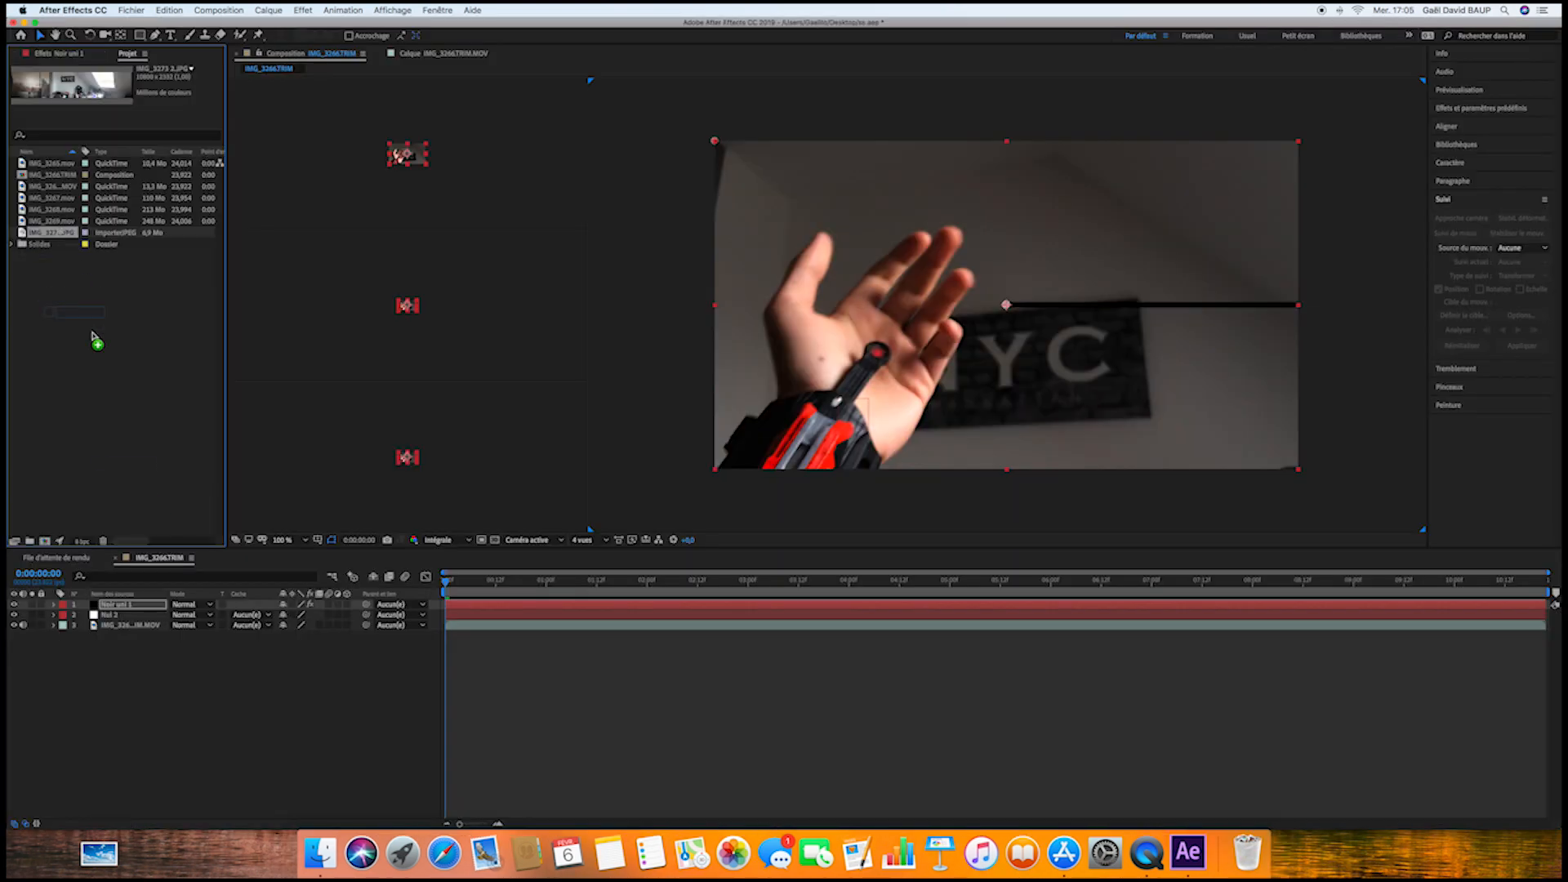
drag(45, 543, 45, 541)
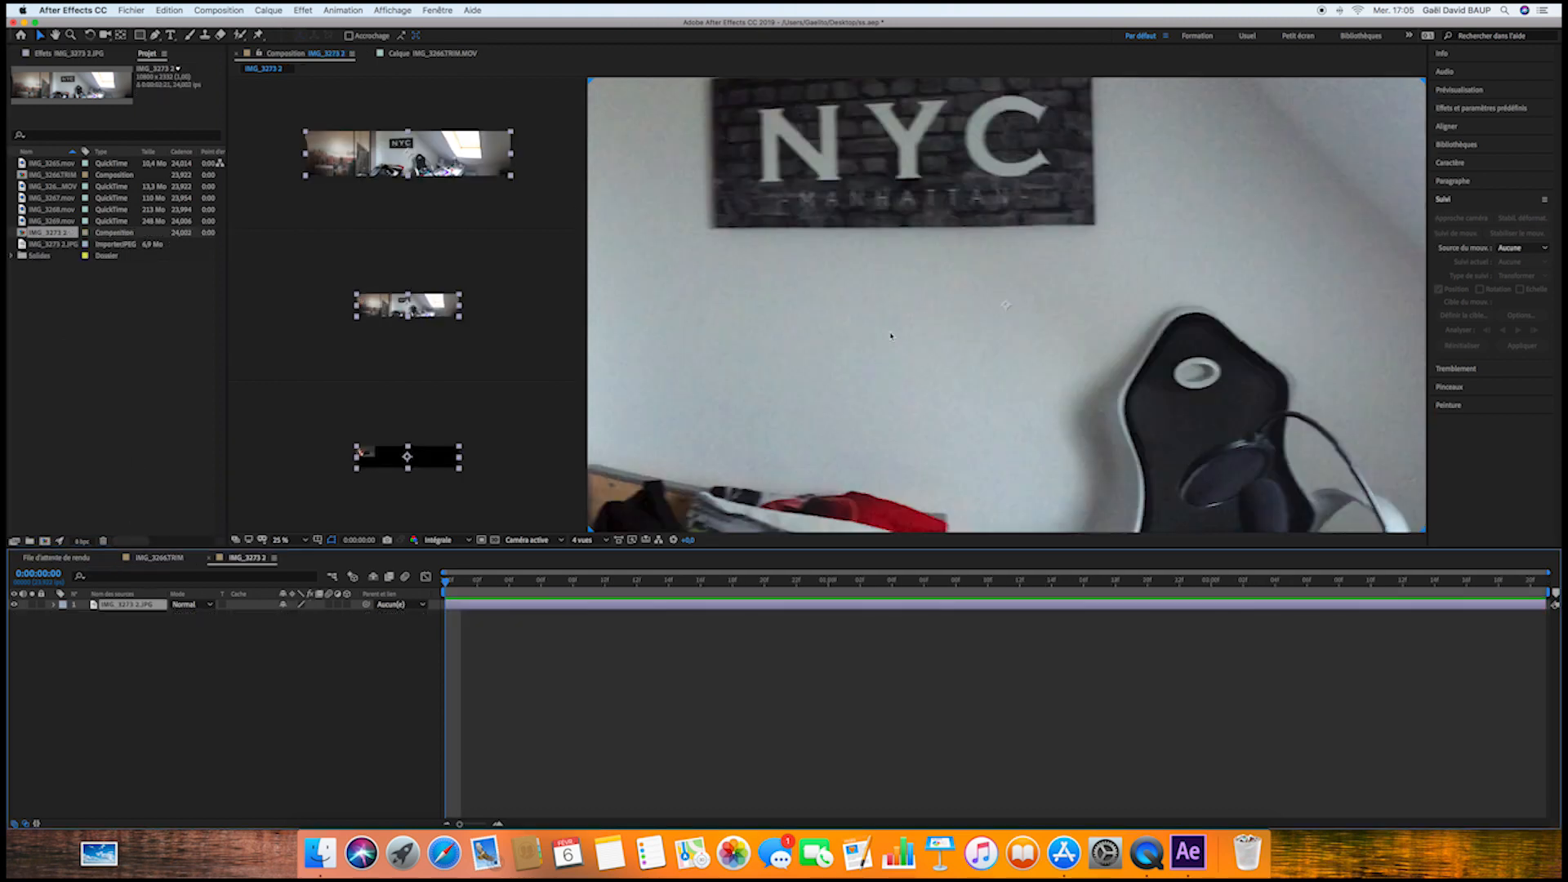
key(comma)
key(comma)
key(comma)
key(comma)
key(comma)
key(comma)
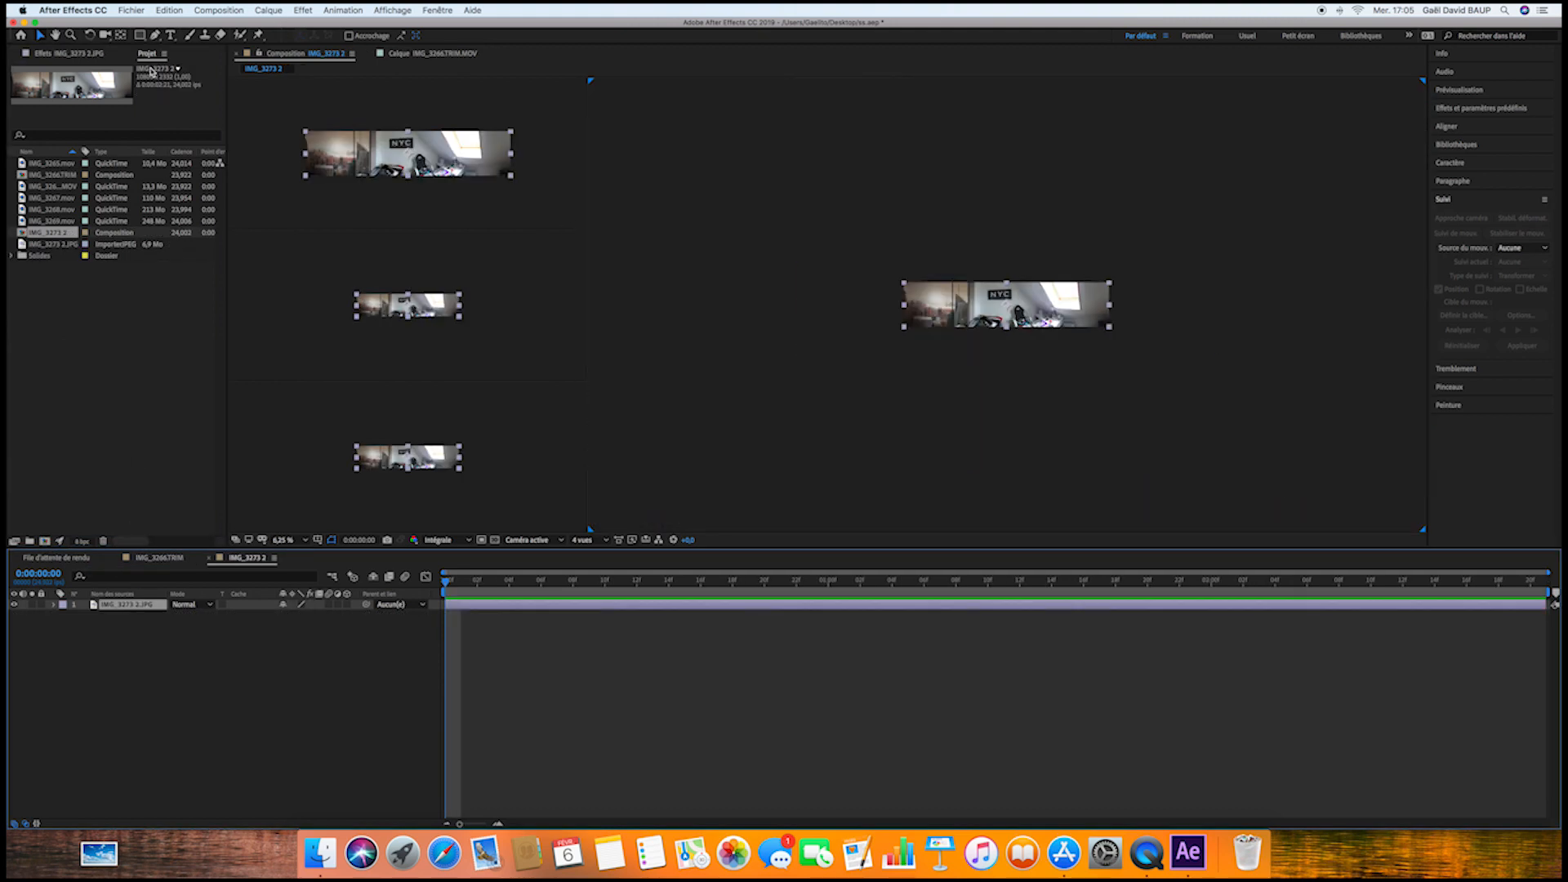
Rename the panorama composition to fond
click(218, 10)
click(246, 44)
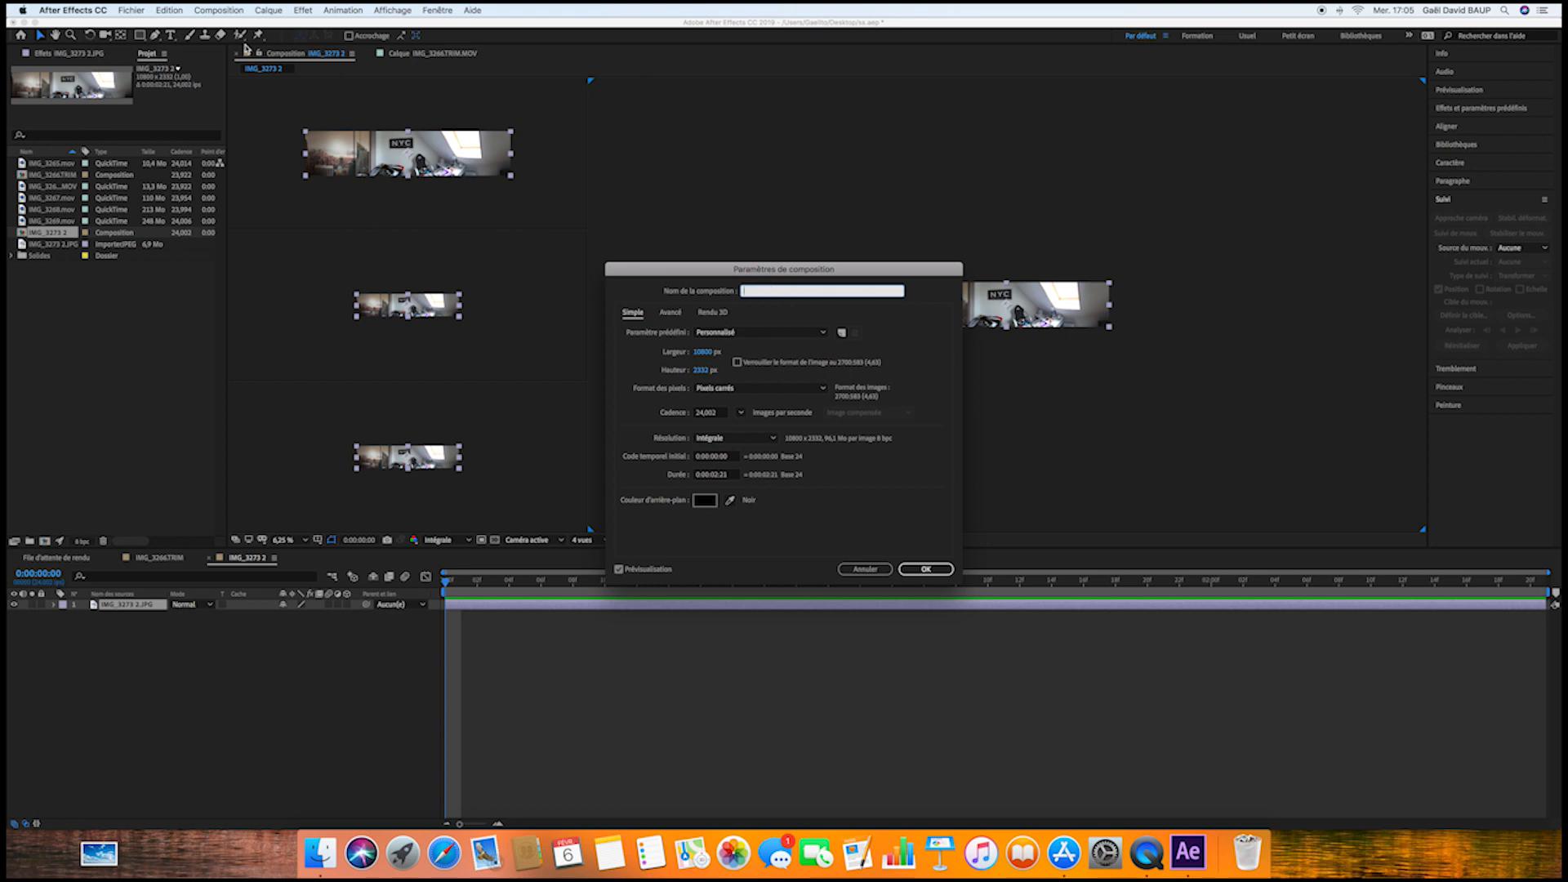
click(926, 570)
key(period)
Set the fond composition's size to 1920 x 1080 px
click(219, 9)
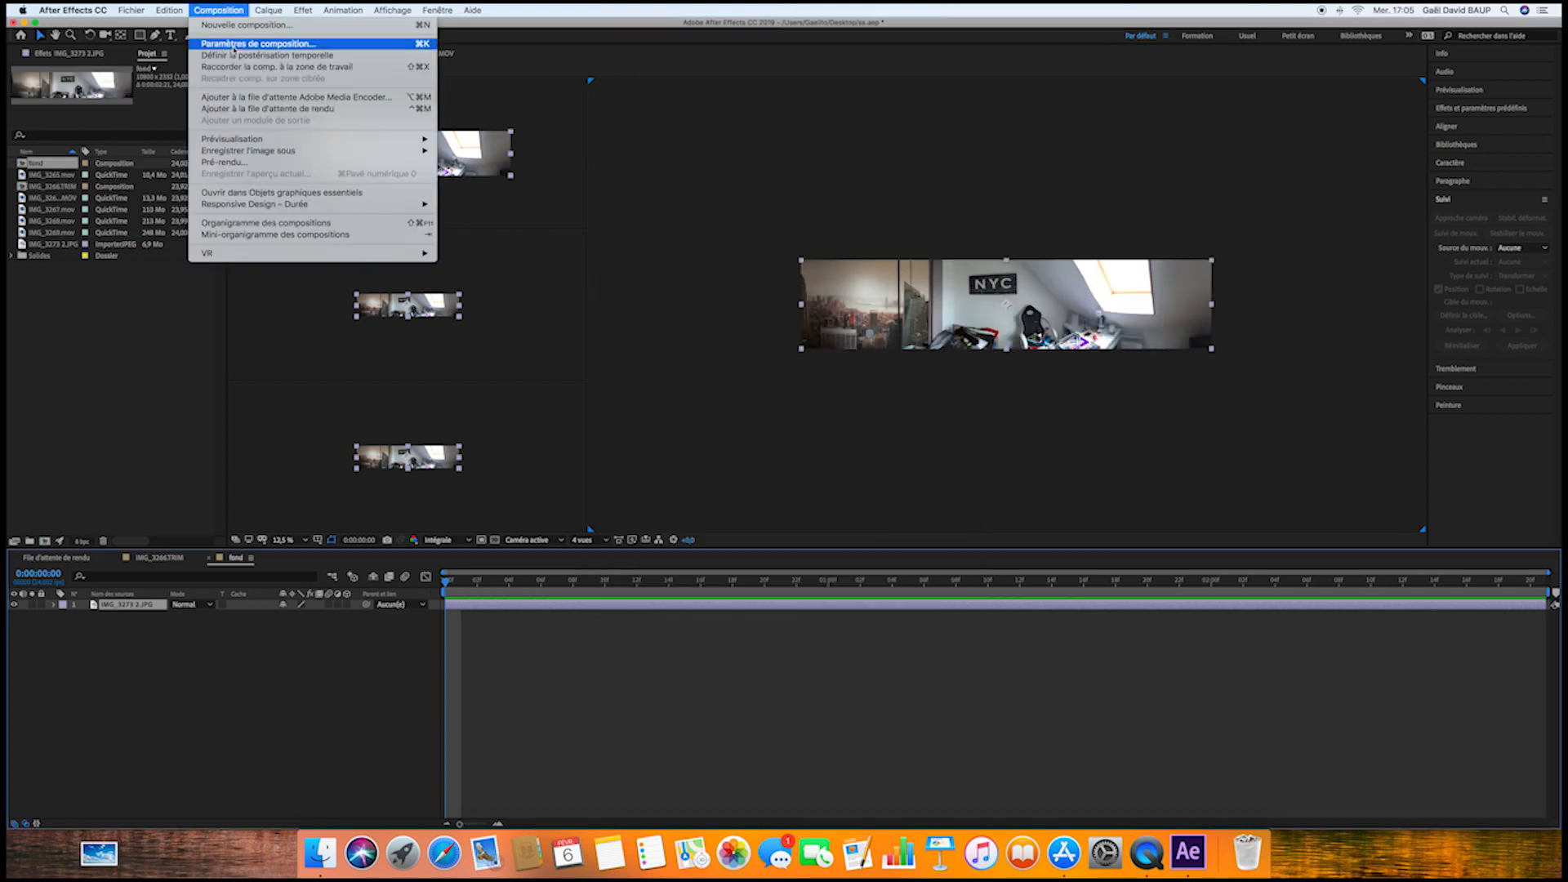
click(245, 44)
click(703, 352)
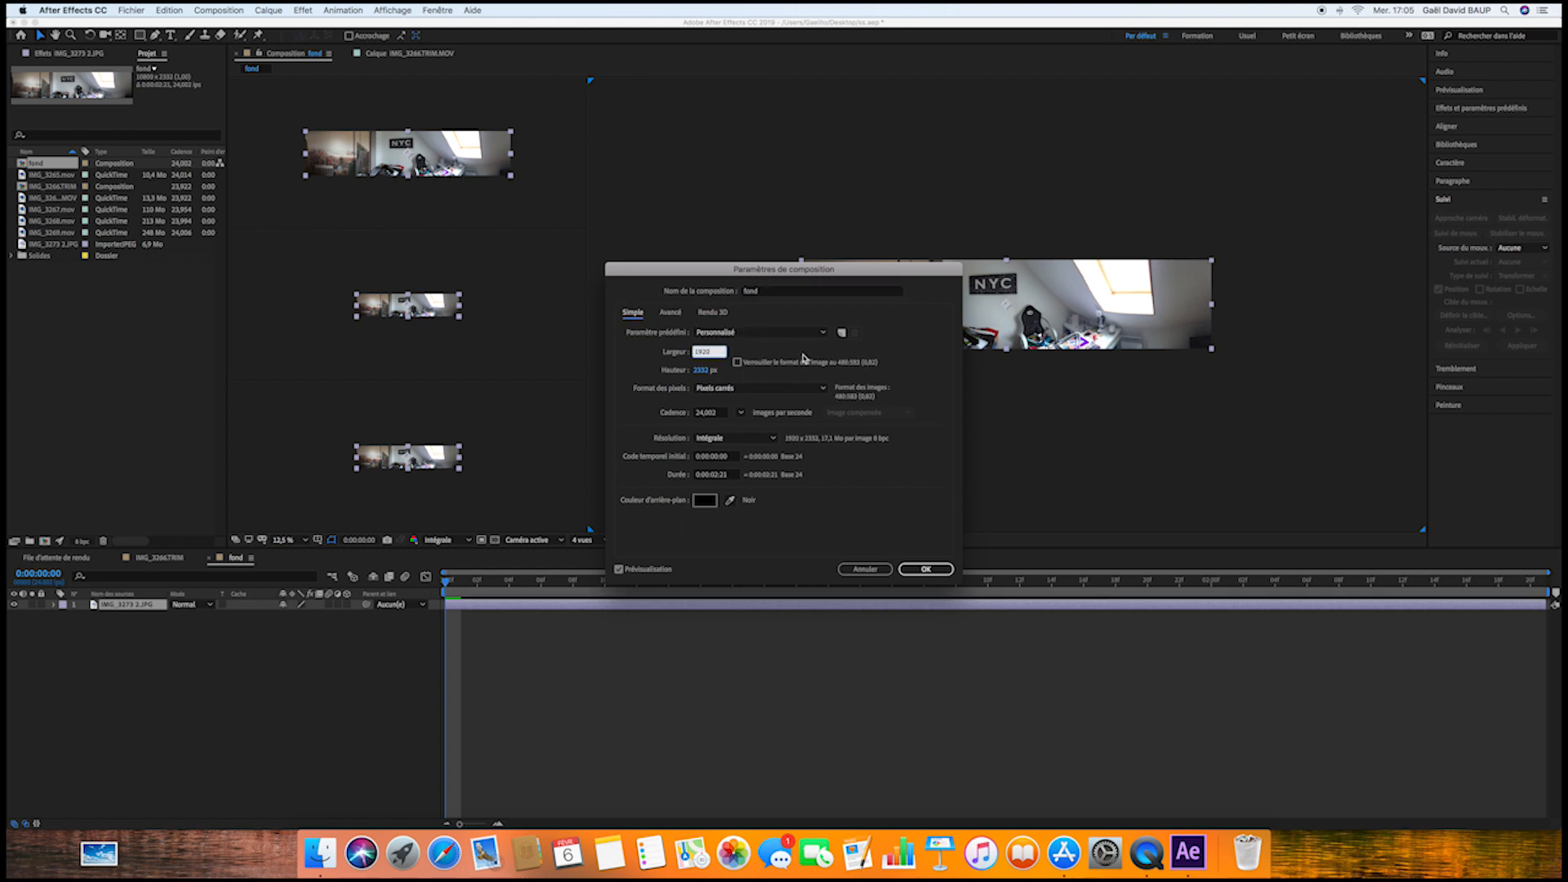
click(704, 372)
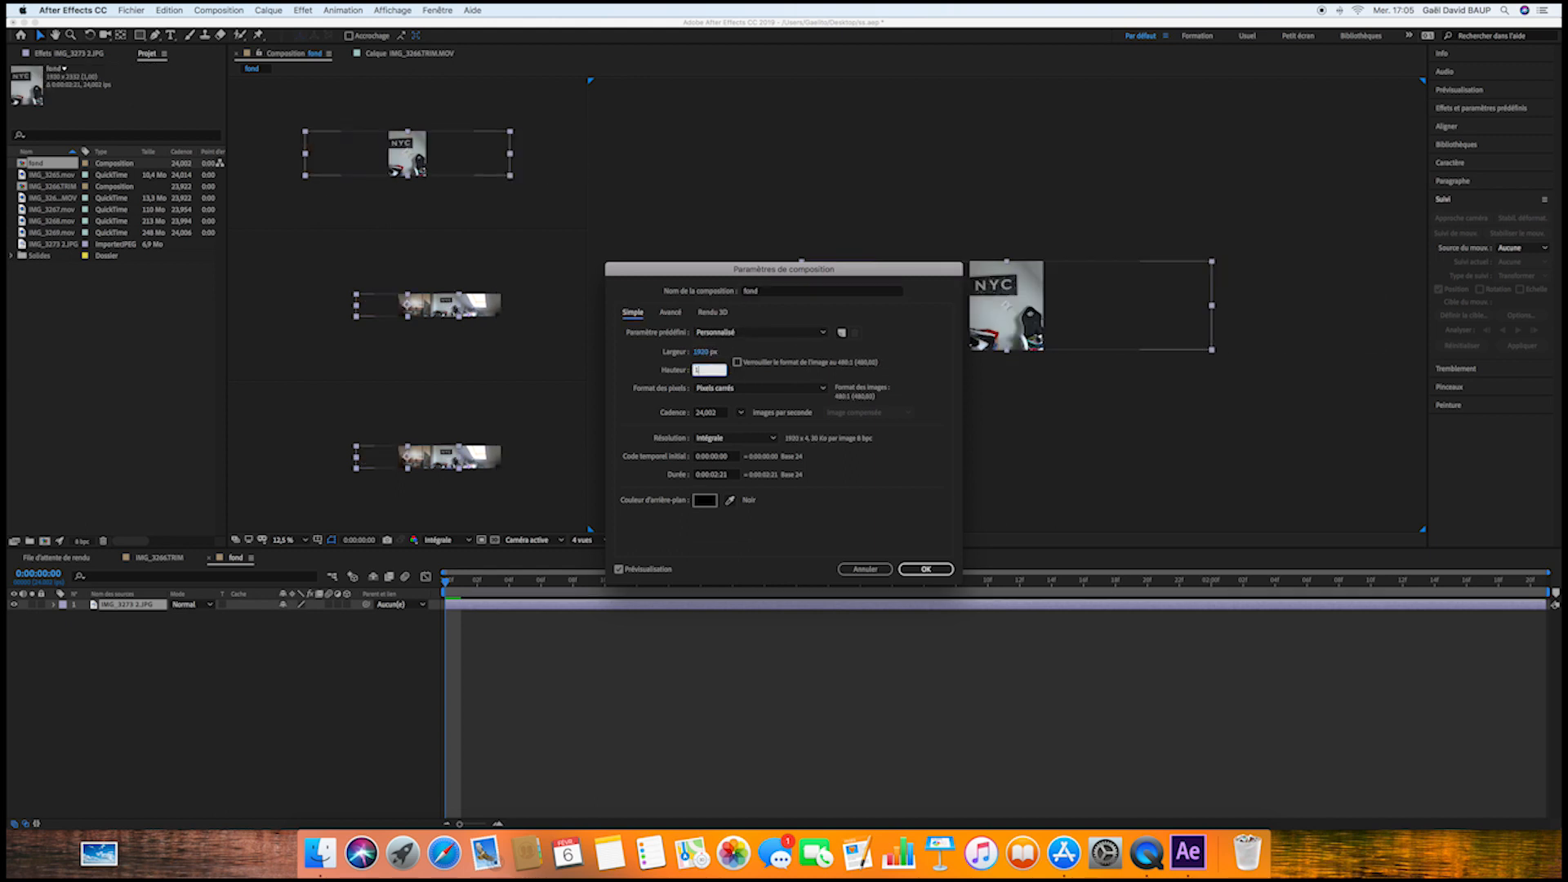
click(936, 572)
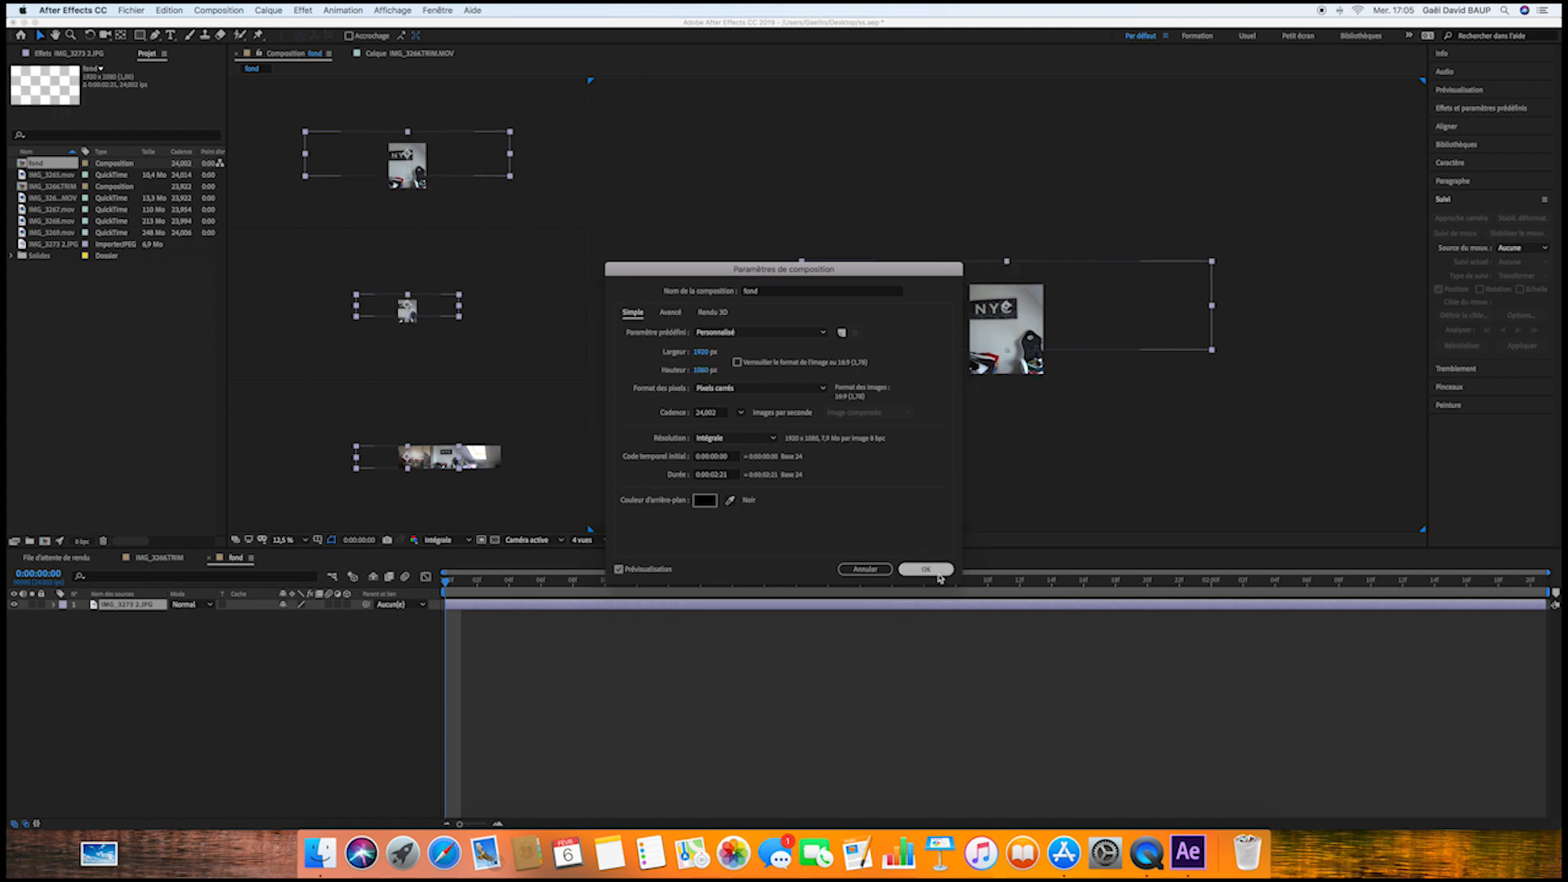
Fit the panorama image layer to the full size of the fond composition
right_click(1028, 327)
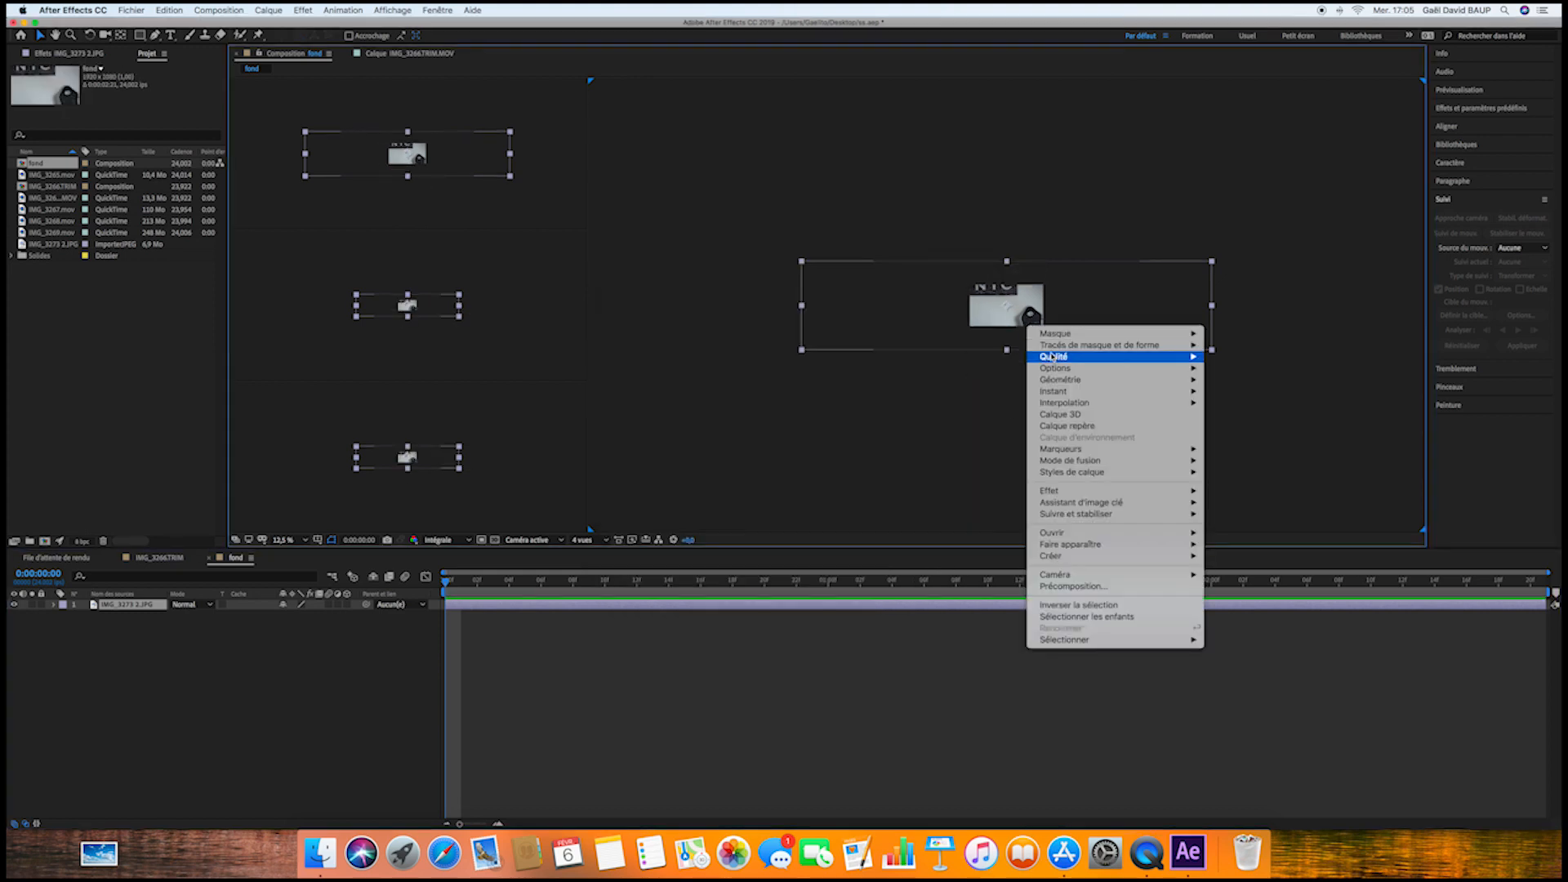
mouse_move(1143, 380)
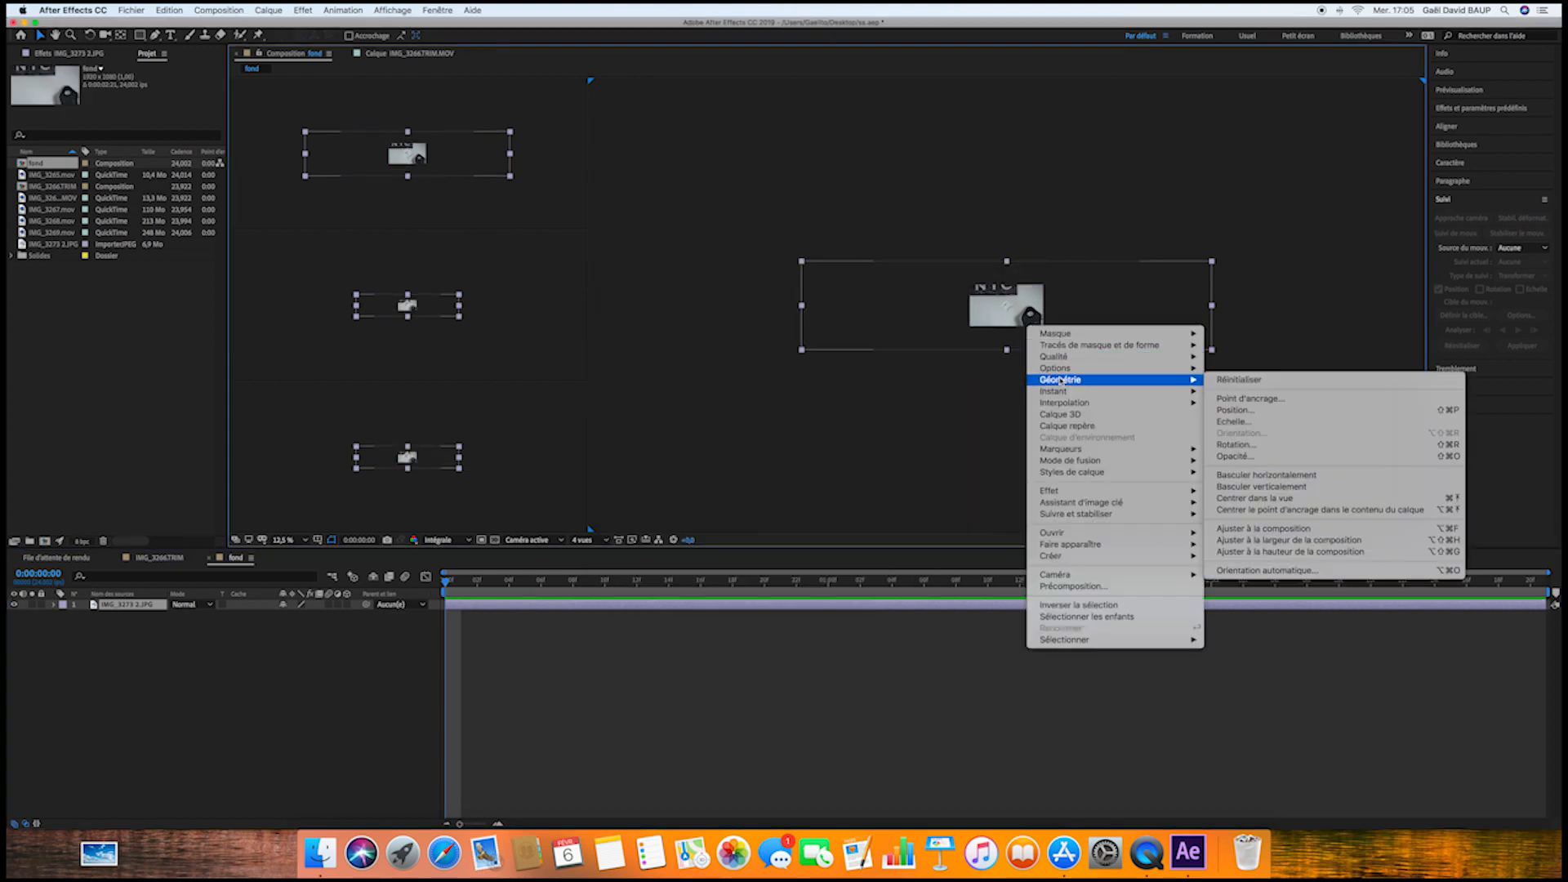
click(1286, 529)
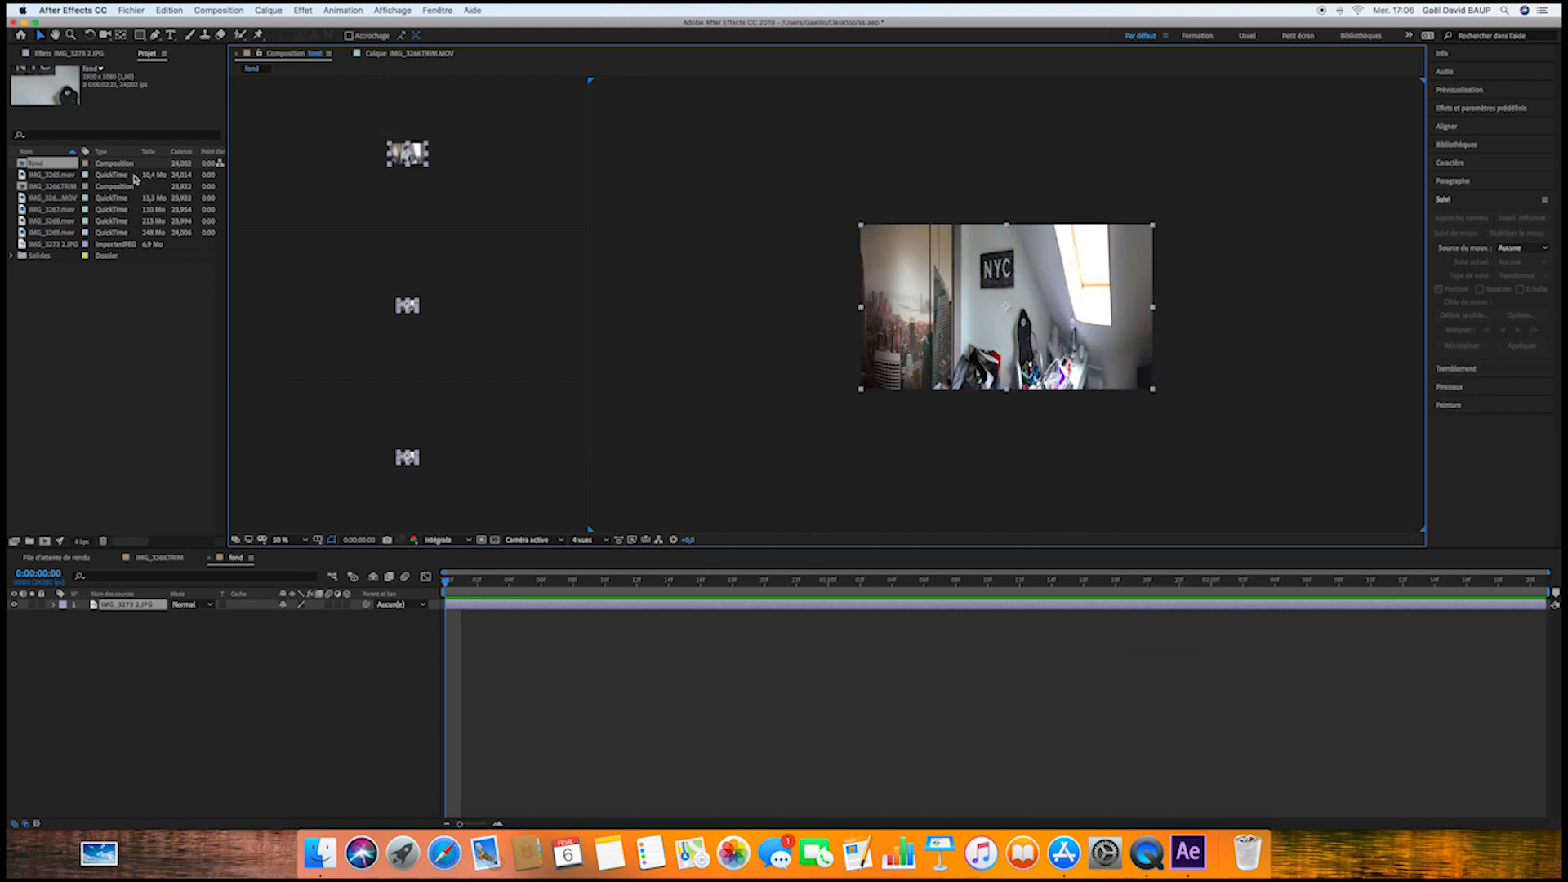
Add the fond composition as the lowest layer, beneath the footage, in the main hand-footage composition
click(160, 558)
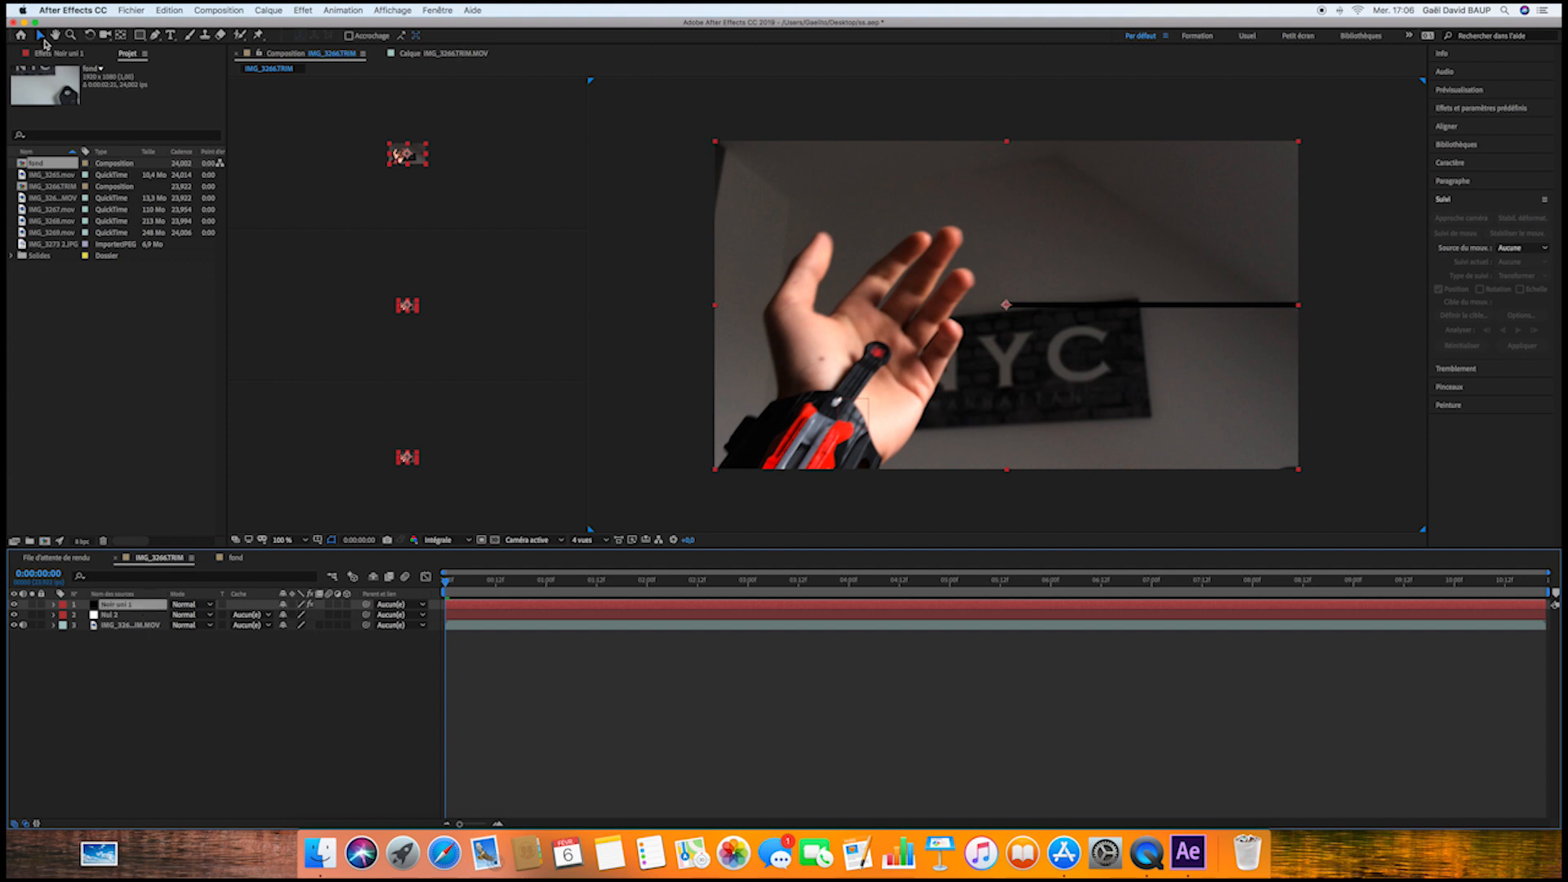
click(61, 54)
click(127, 54)
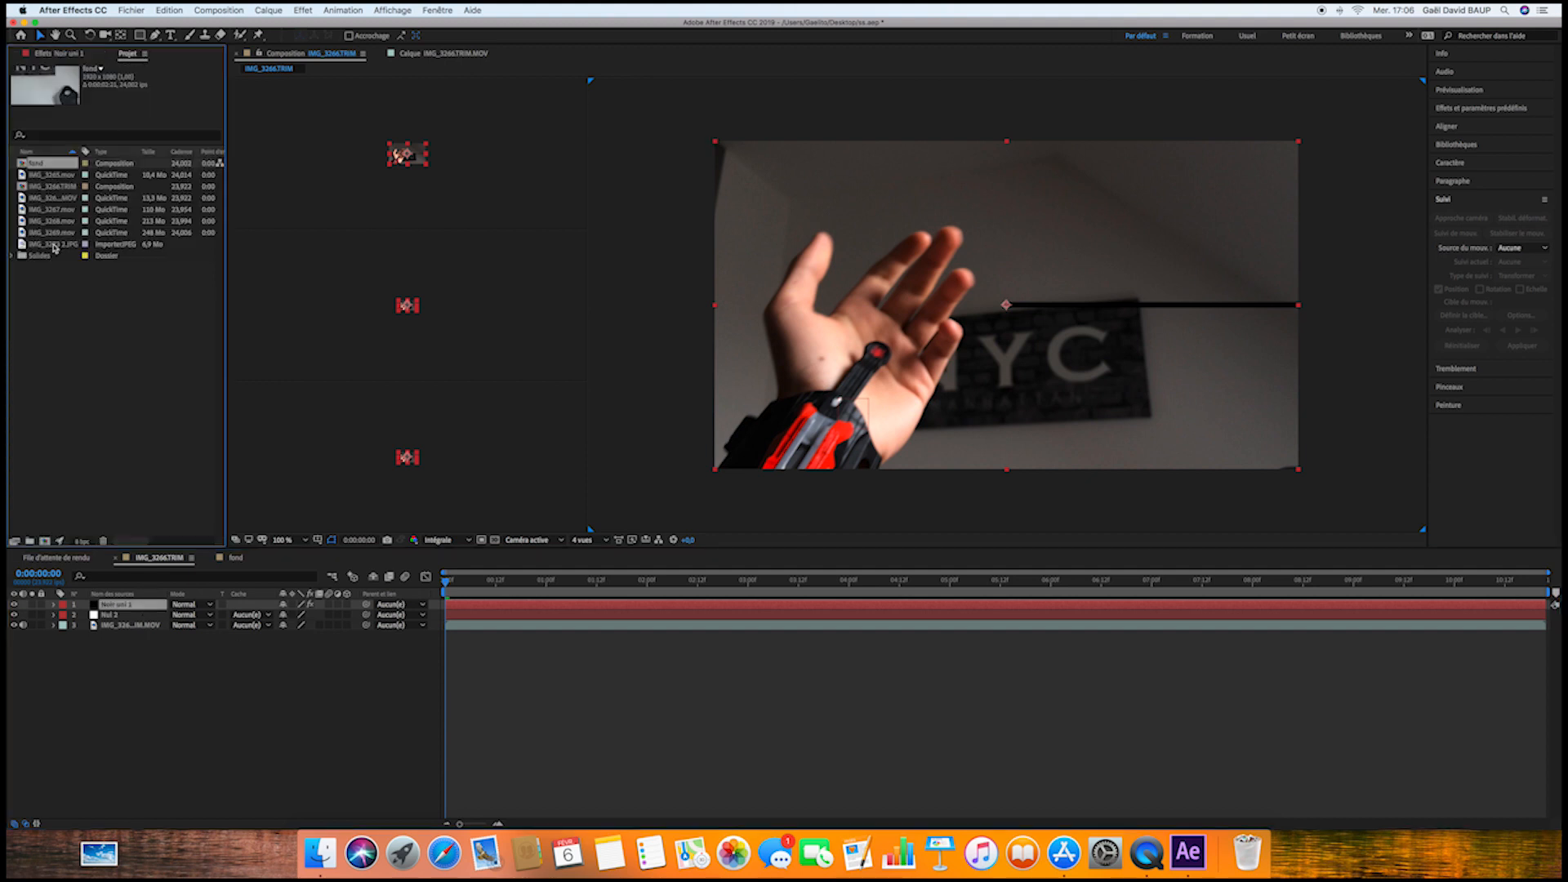
drag(94, 583, 102, 635)
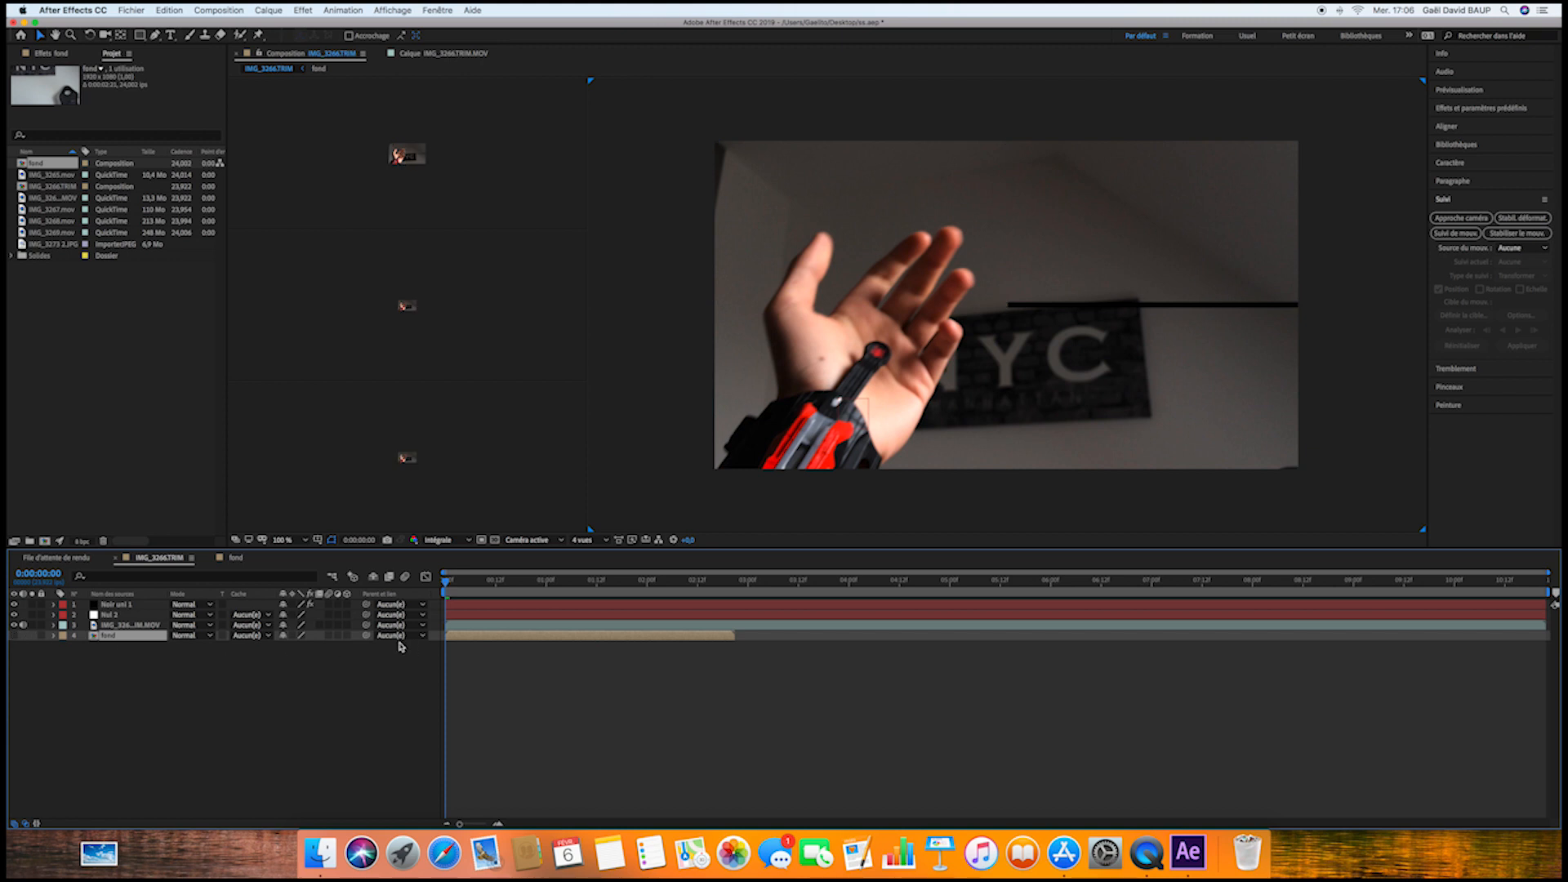
Enable time remapping on the fond layer and extend it to the end of the composition
right_click(471, 636)
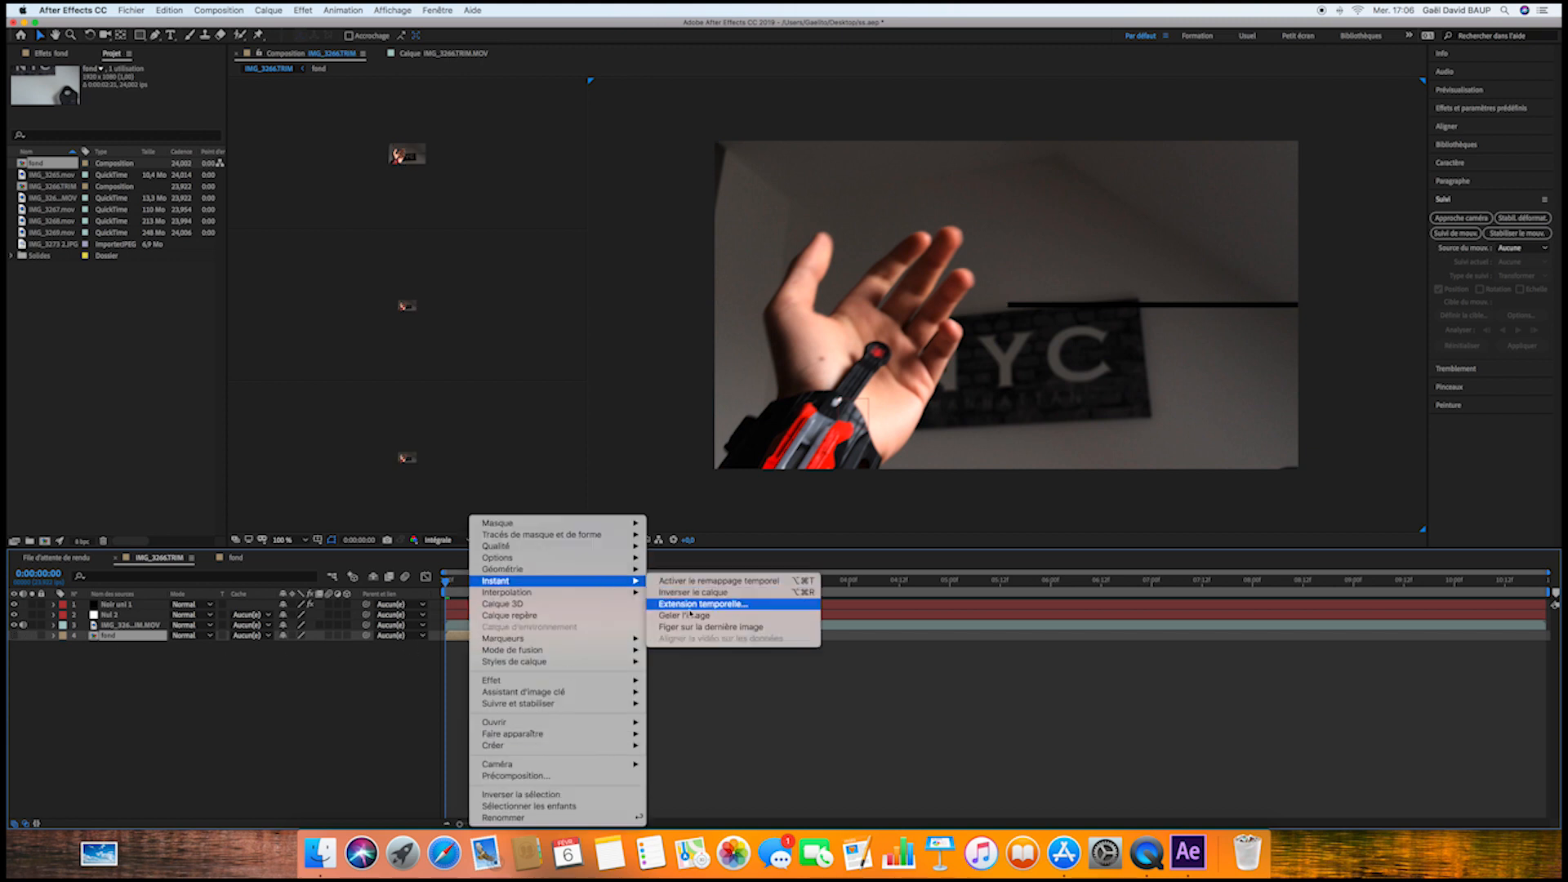
click(727, 582)
drag(732, 641, 1552, 635)
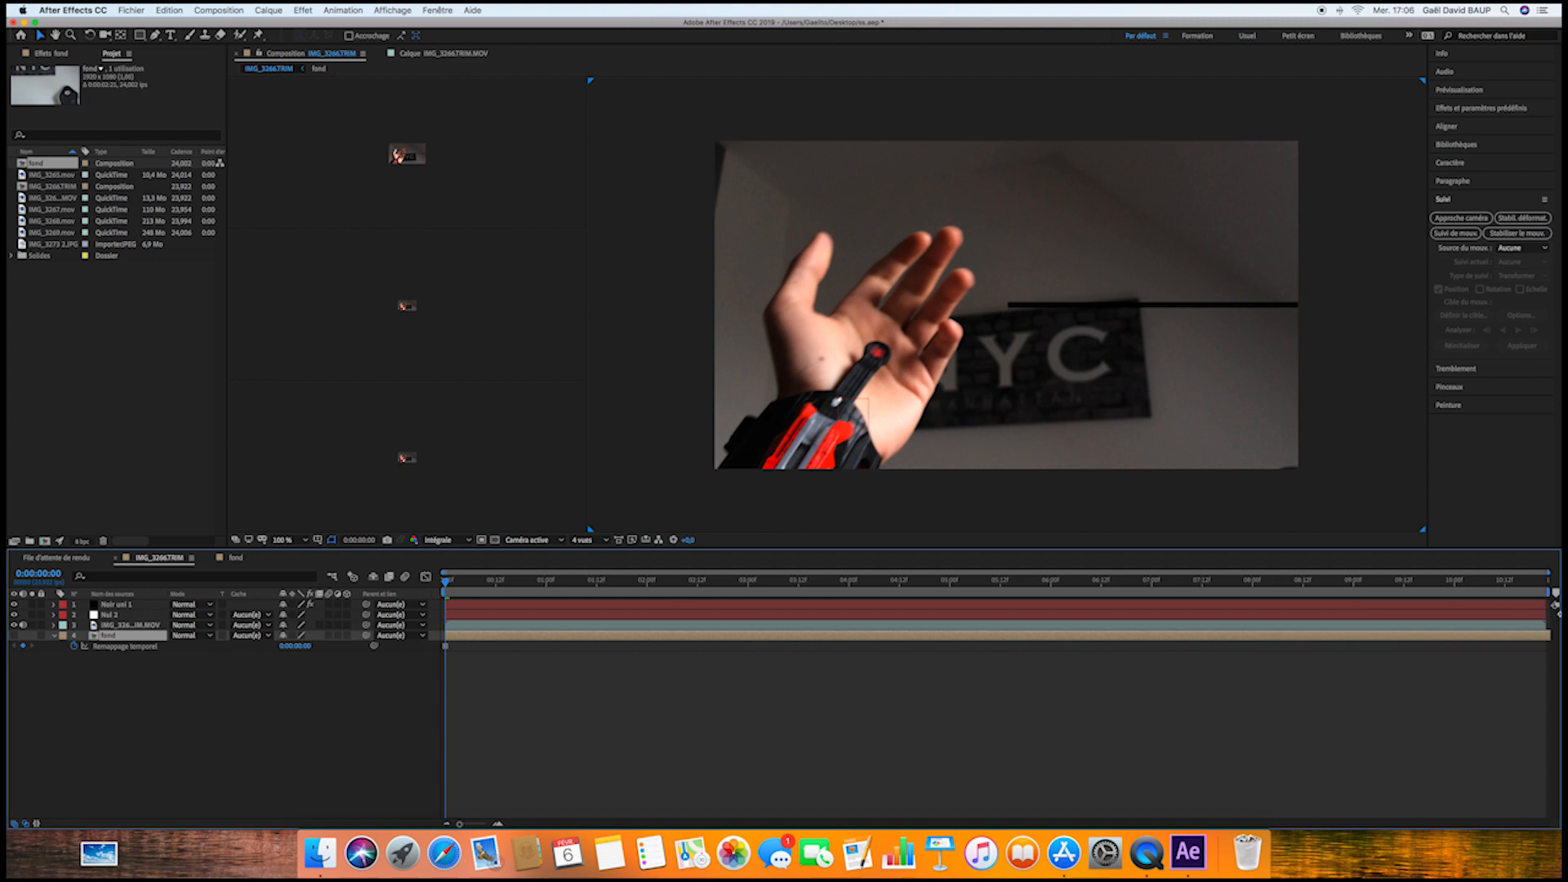
Assign the fond layer as Layer 1 of the custom texture maps in the black solid's Element effect
click(141, 606)
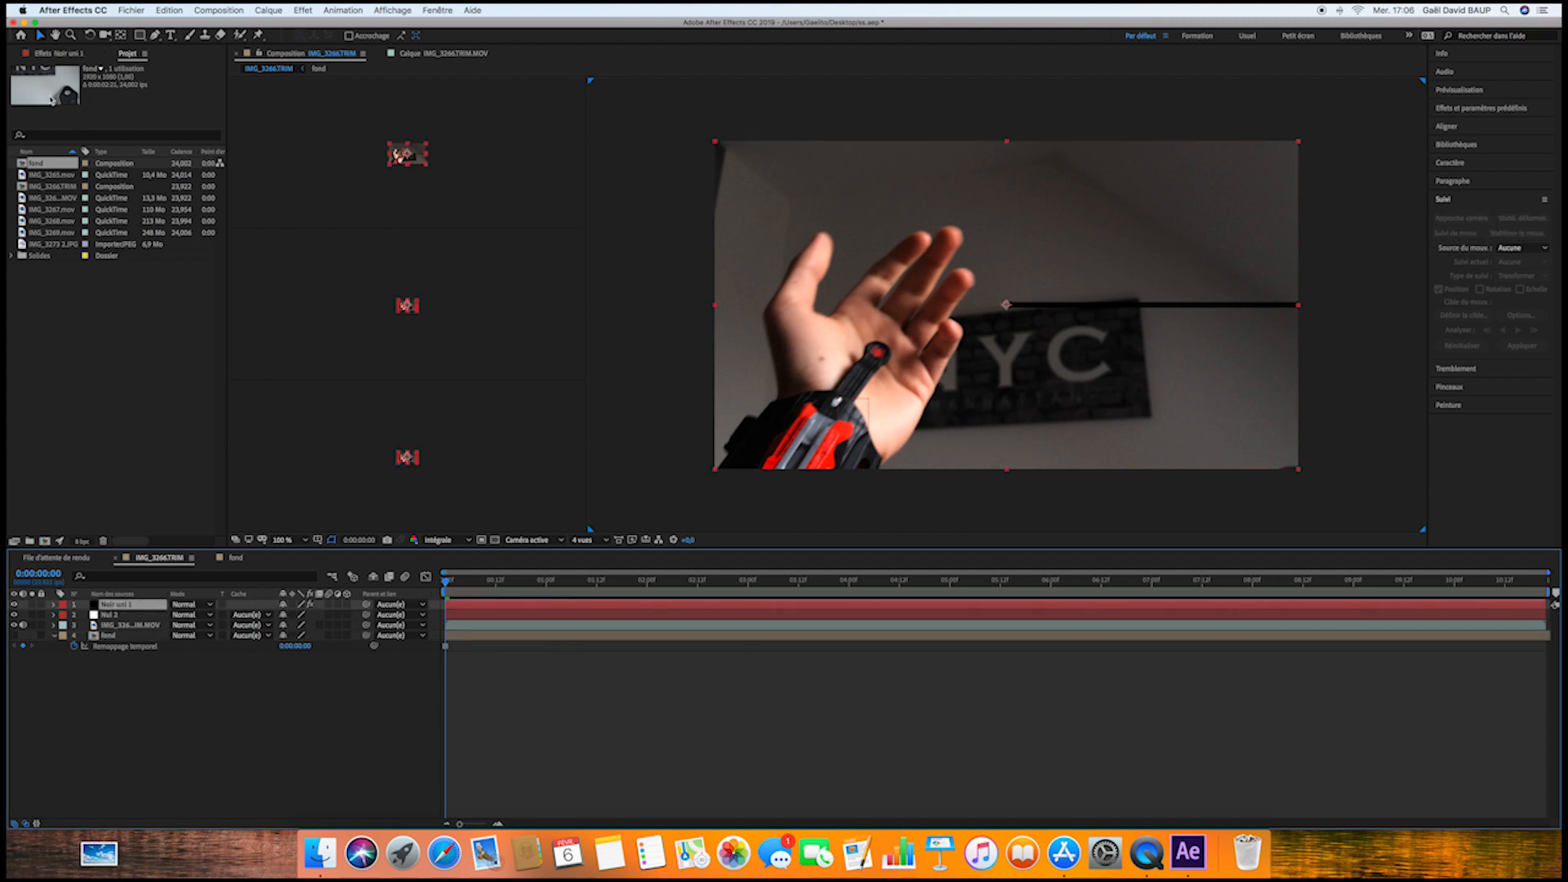
click(70, 57)
click(23, 192)
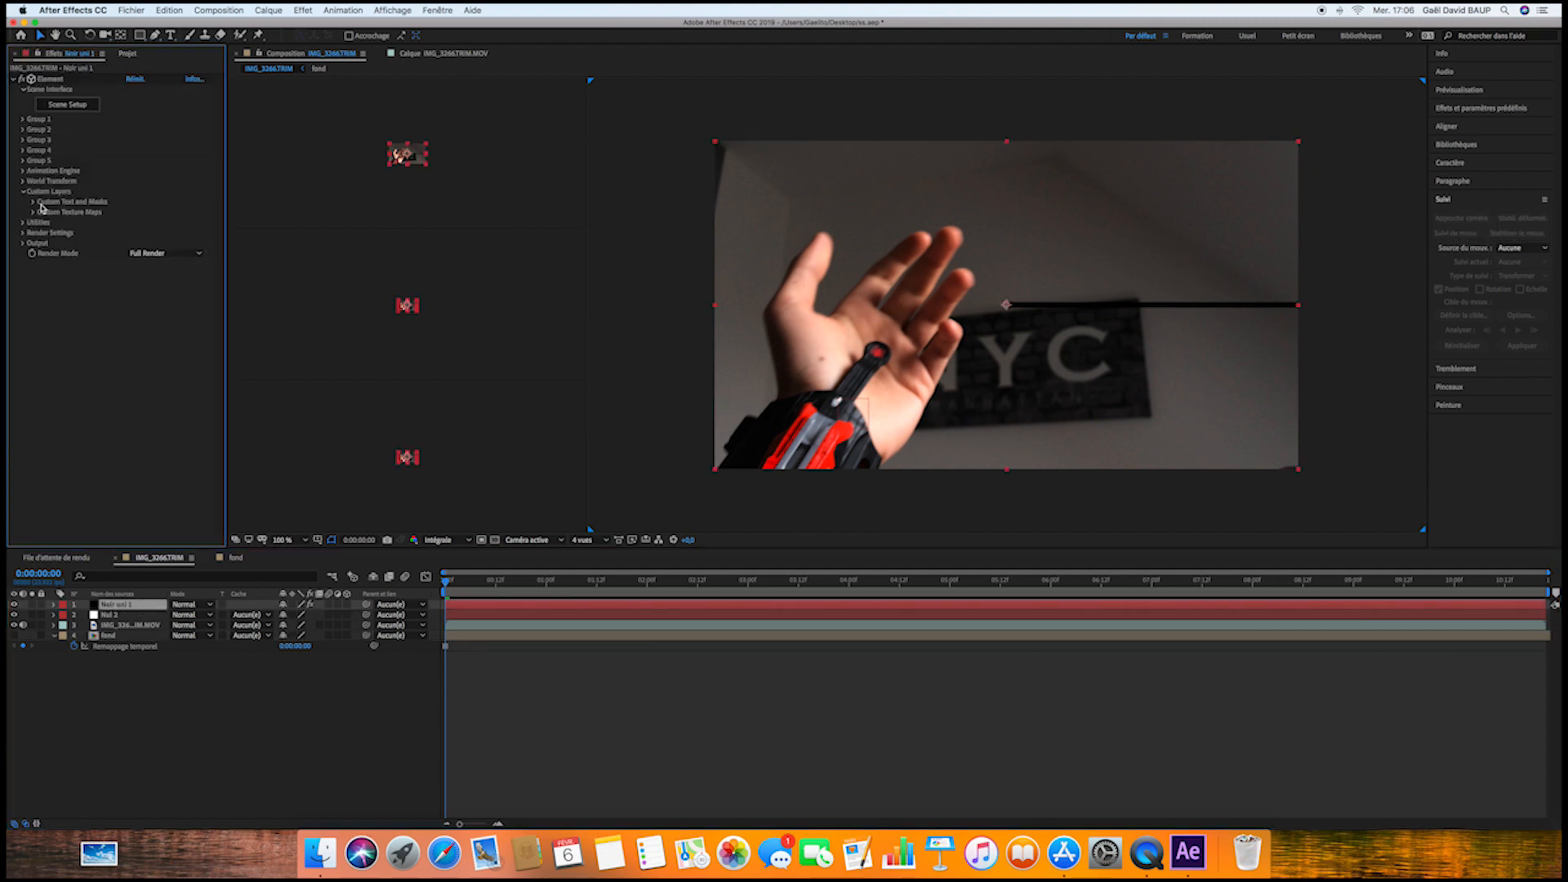
click(31, 212)
click(147, 222)
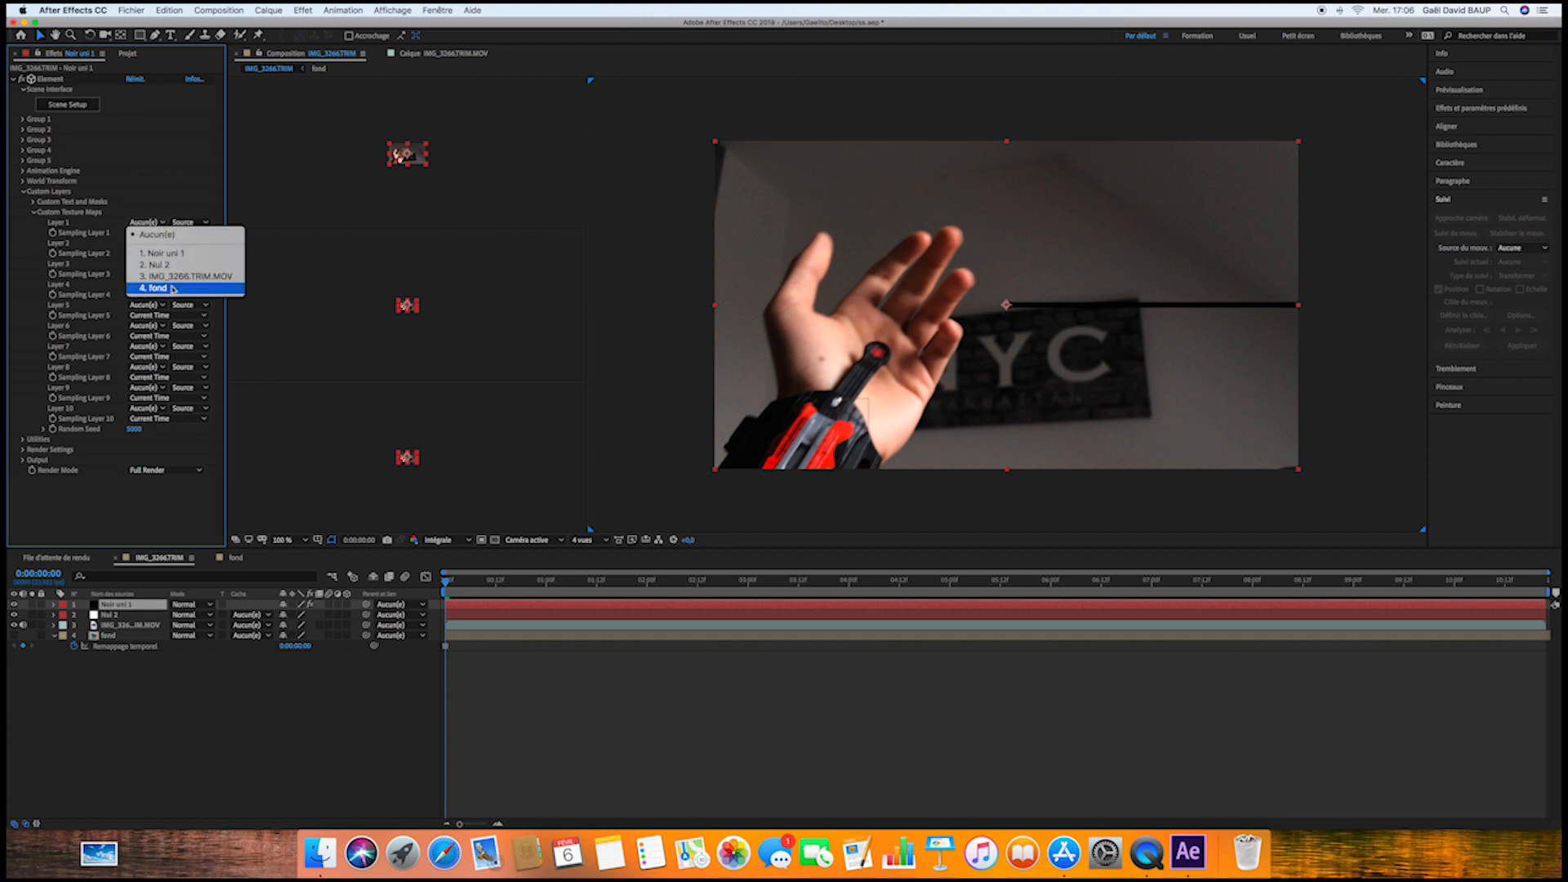
click(173, 289)
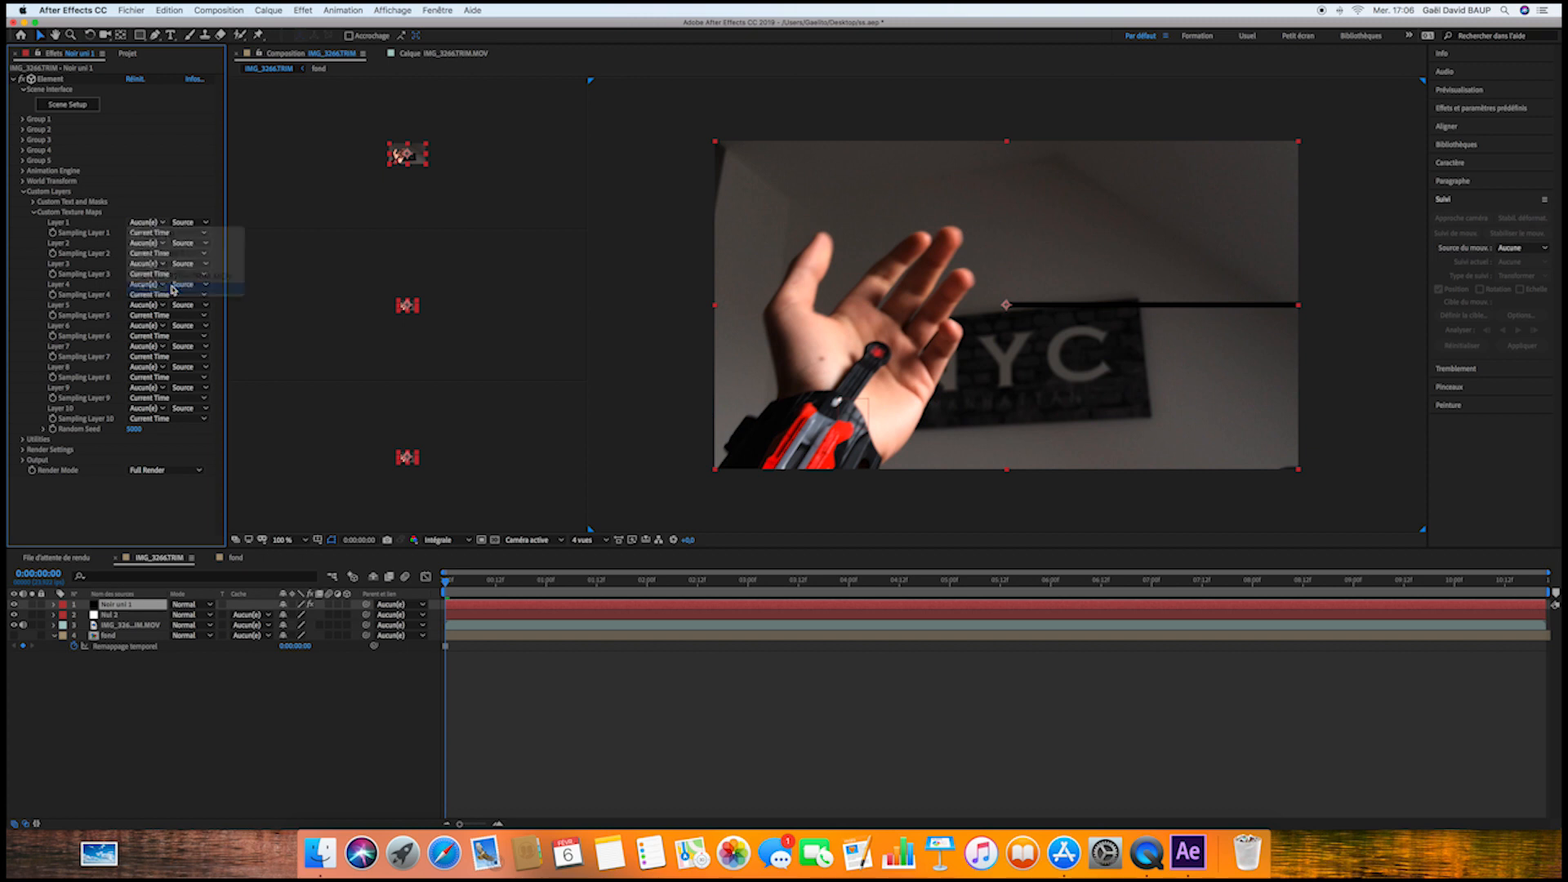
click(35, 213)
click(23, 192)
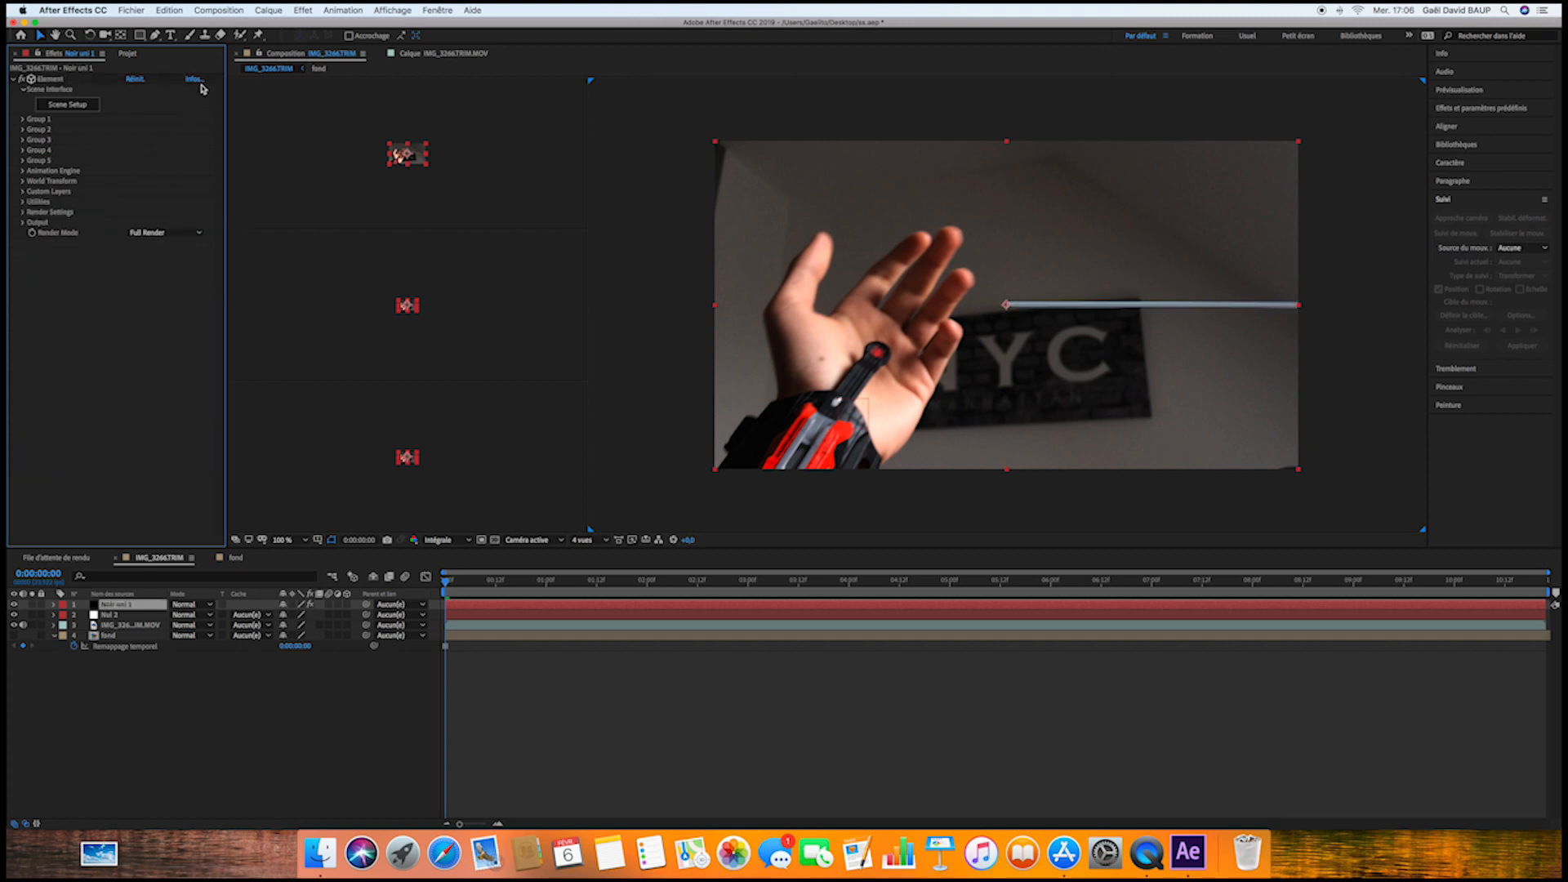
Add a two-node 50 mm camera to the hand-footage composition
click(276, 8)
mouse_move(278, 18)
click(457, 58)
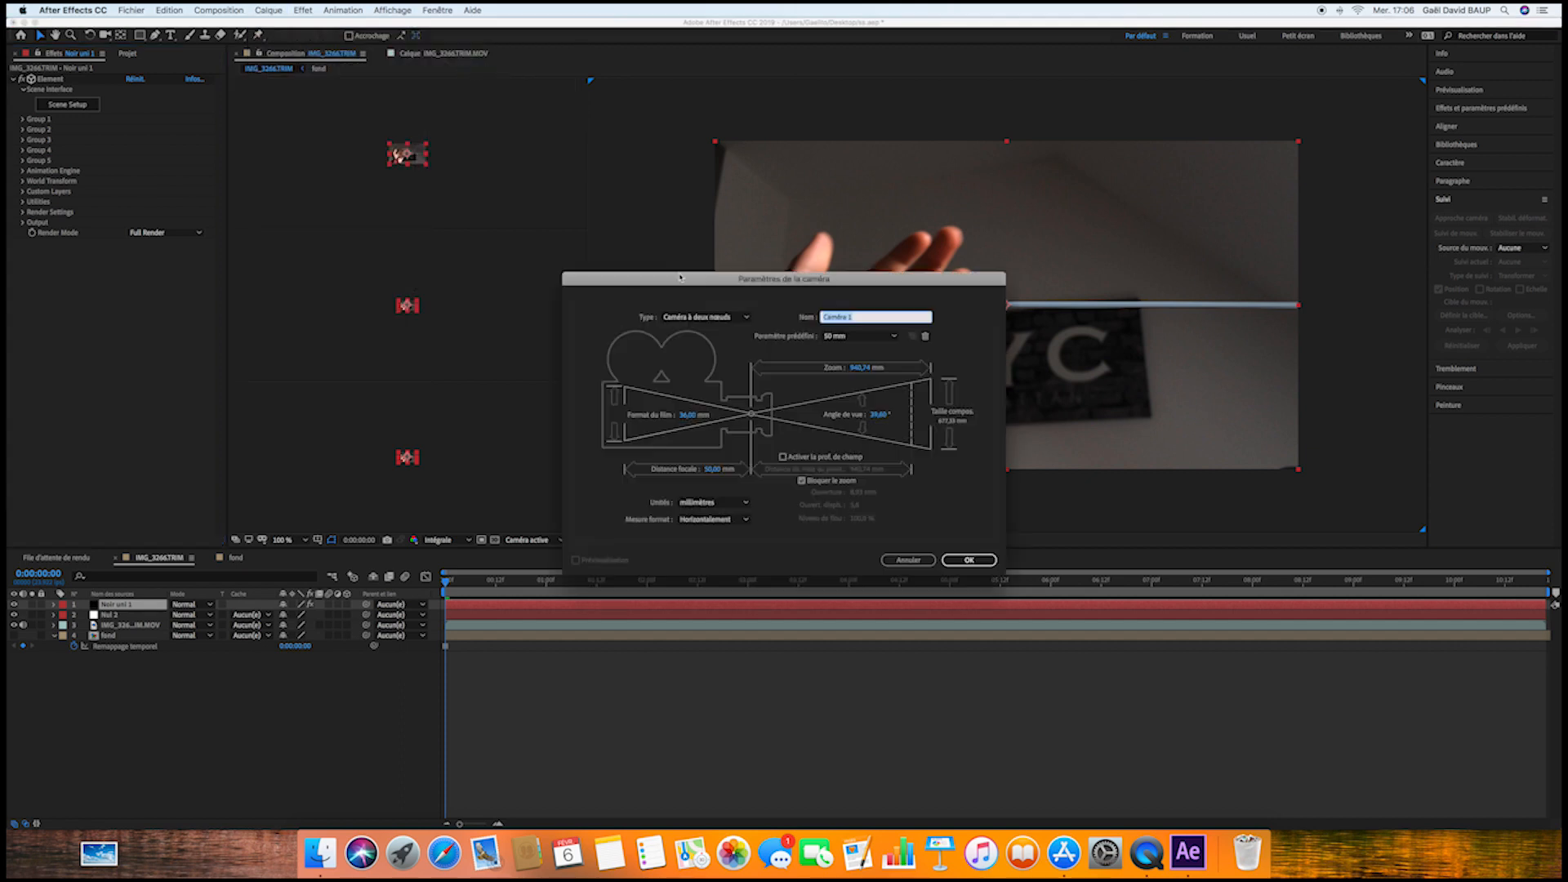
click(968, 560)
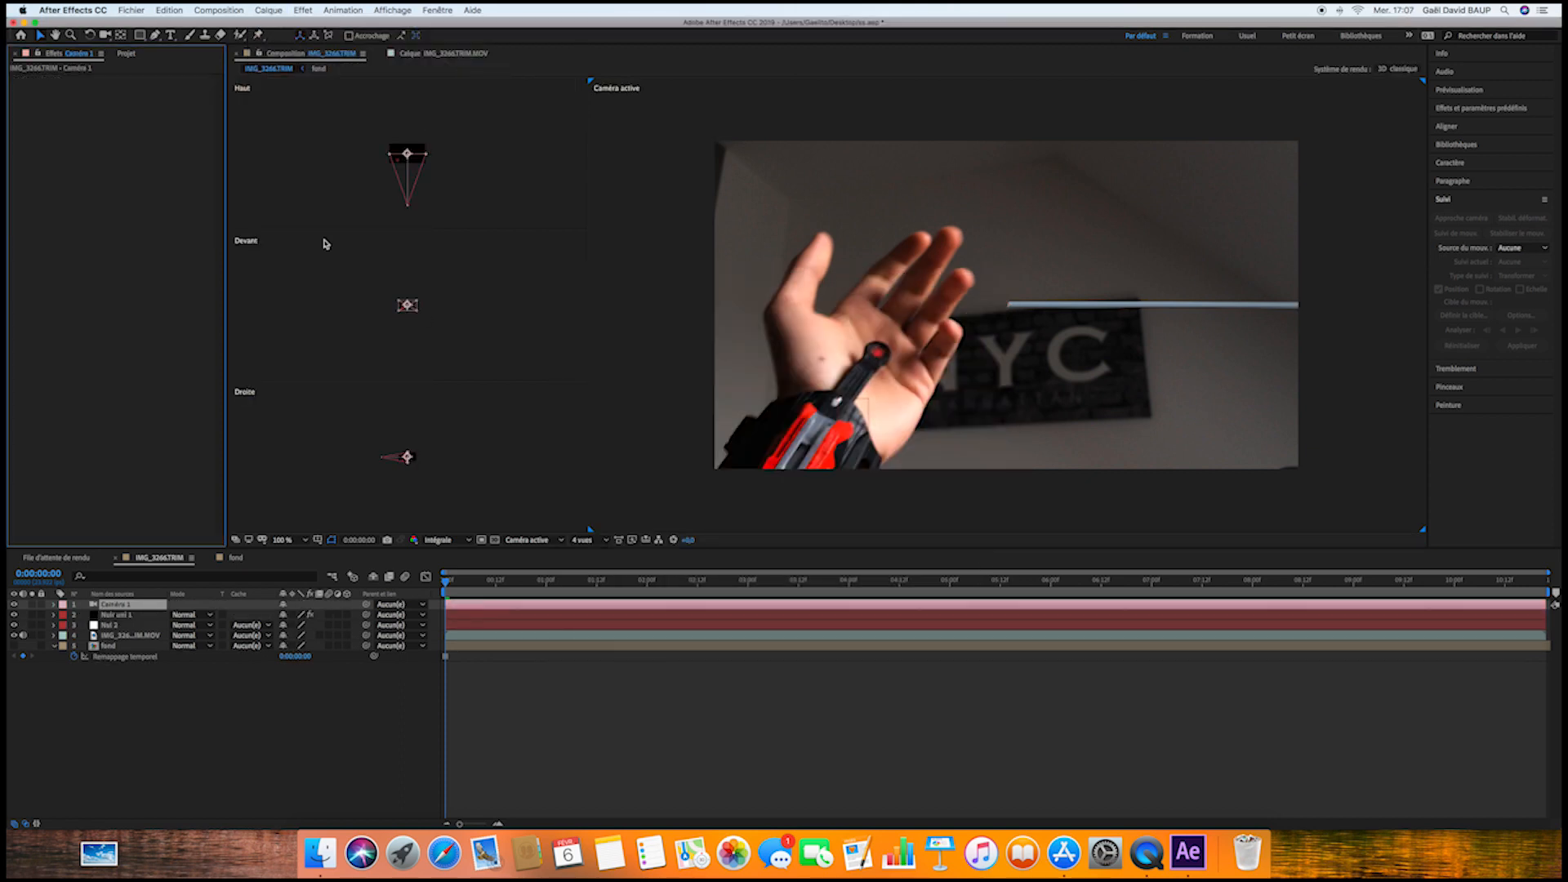
Orbit the camera so the web strand is seen at an angle, extending away from the wrist with its spiky end visible
click(108, 38)
click(162, 48)
drag(981, 250, 1013, 258)
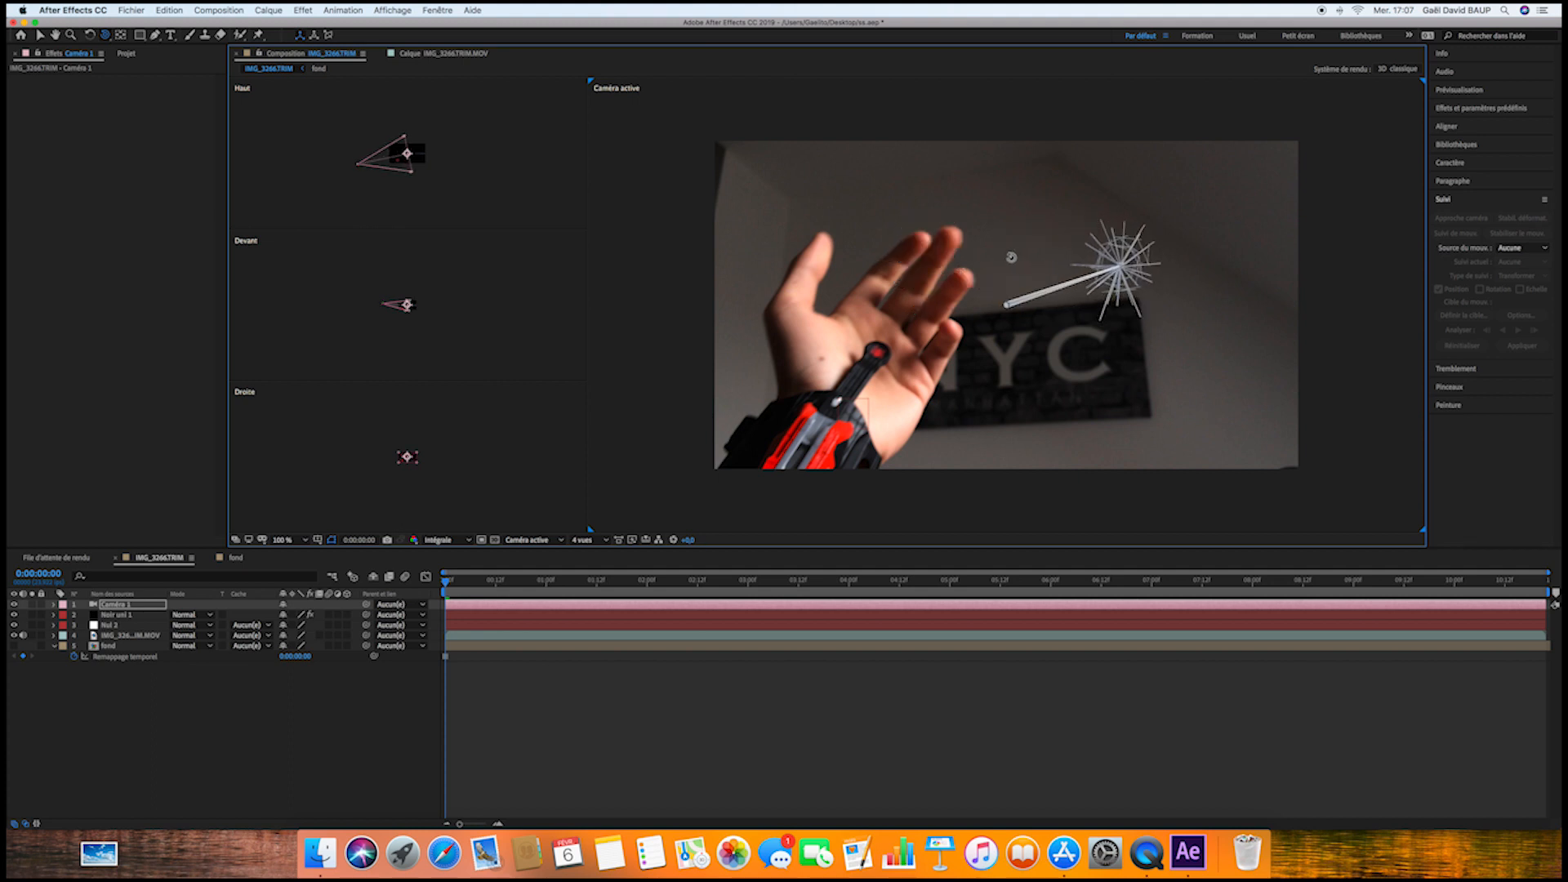
drag(1011, 257, 1012, 254)
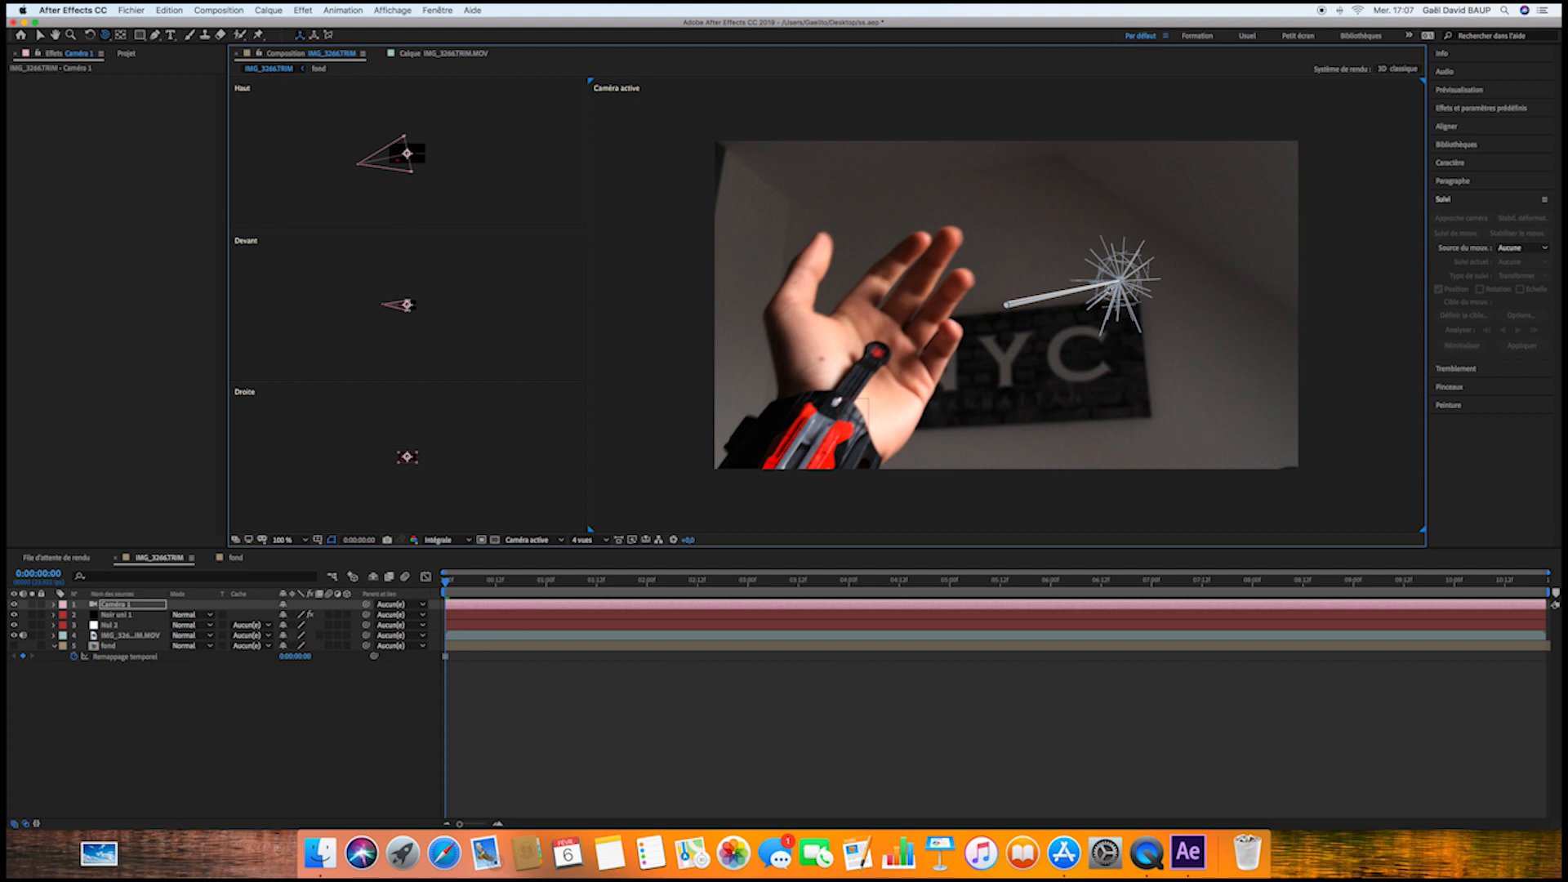
click(107, 36)
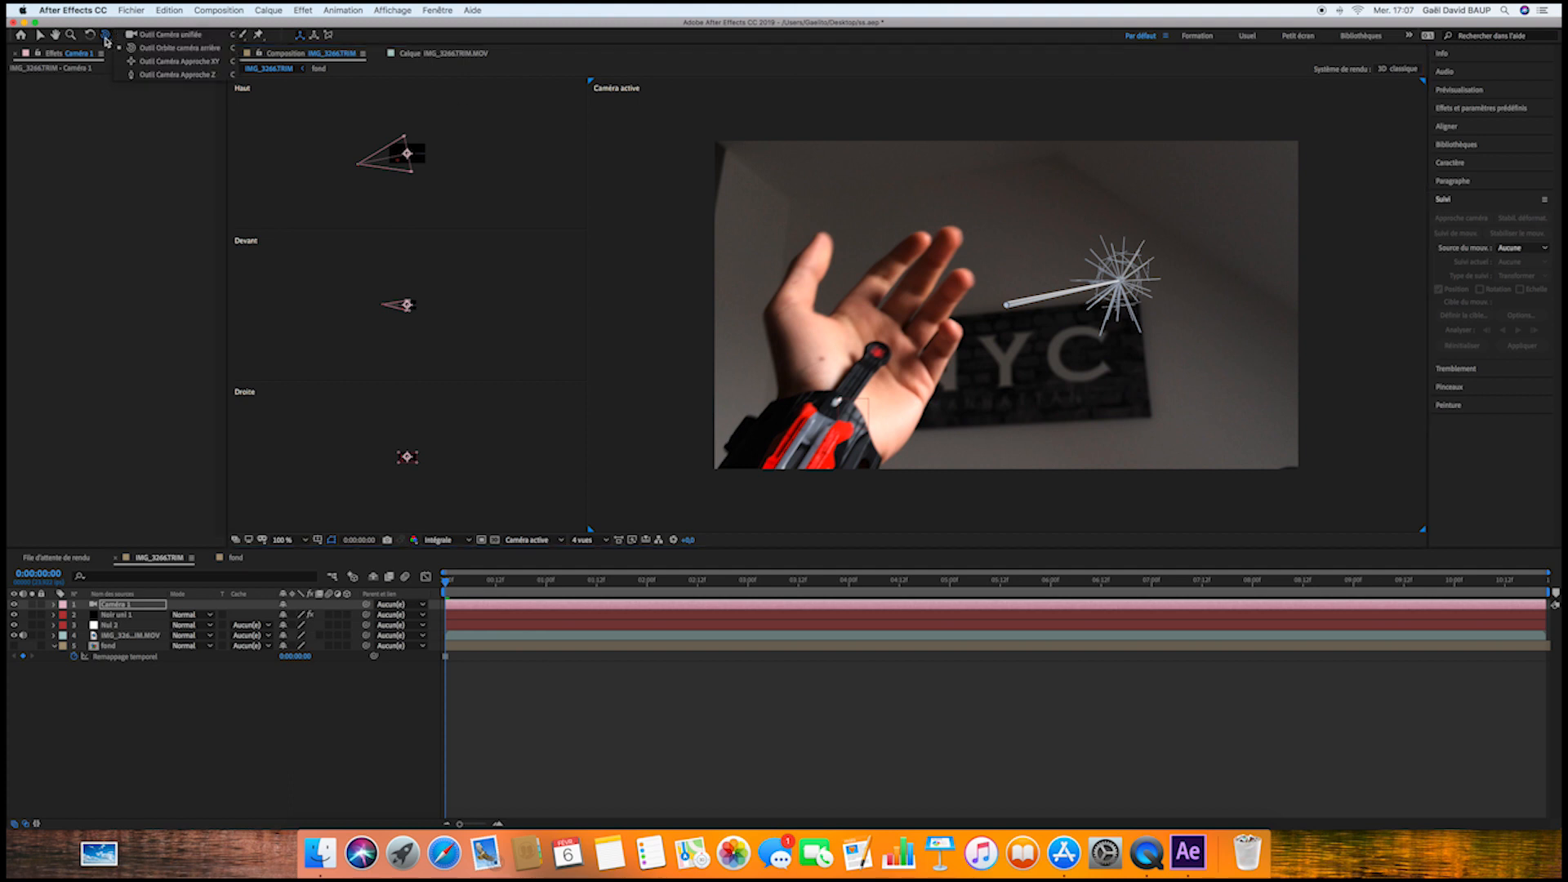
click(152, 35)
click(38, 35)
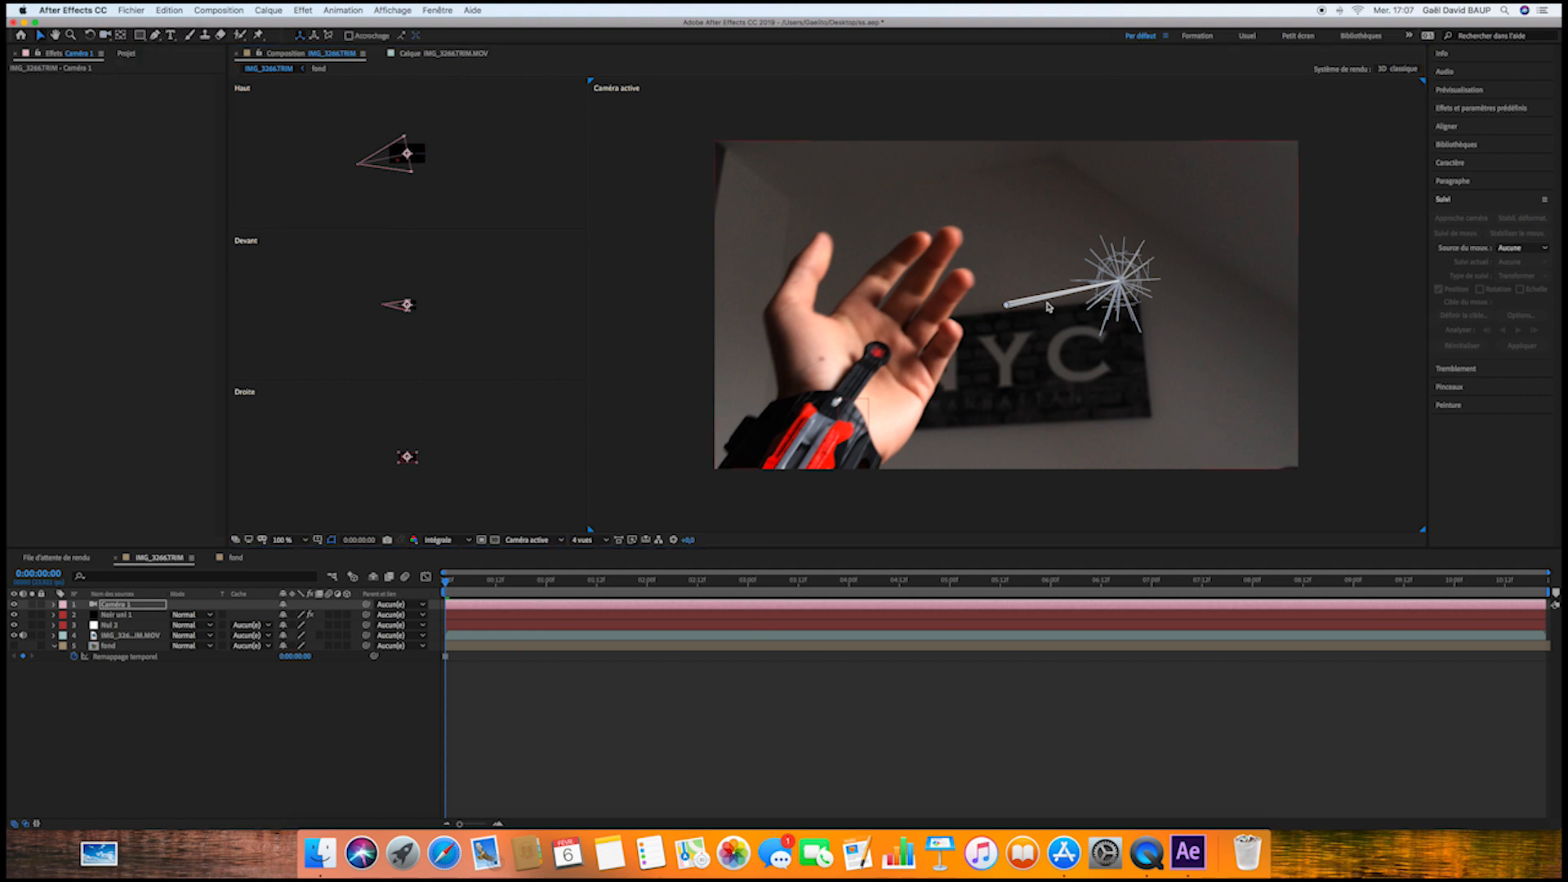
Enable depth of field on the camera, with a focus distance of 2764.7 pixels and an aperture of 36.3 pixels
click(53, 605)
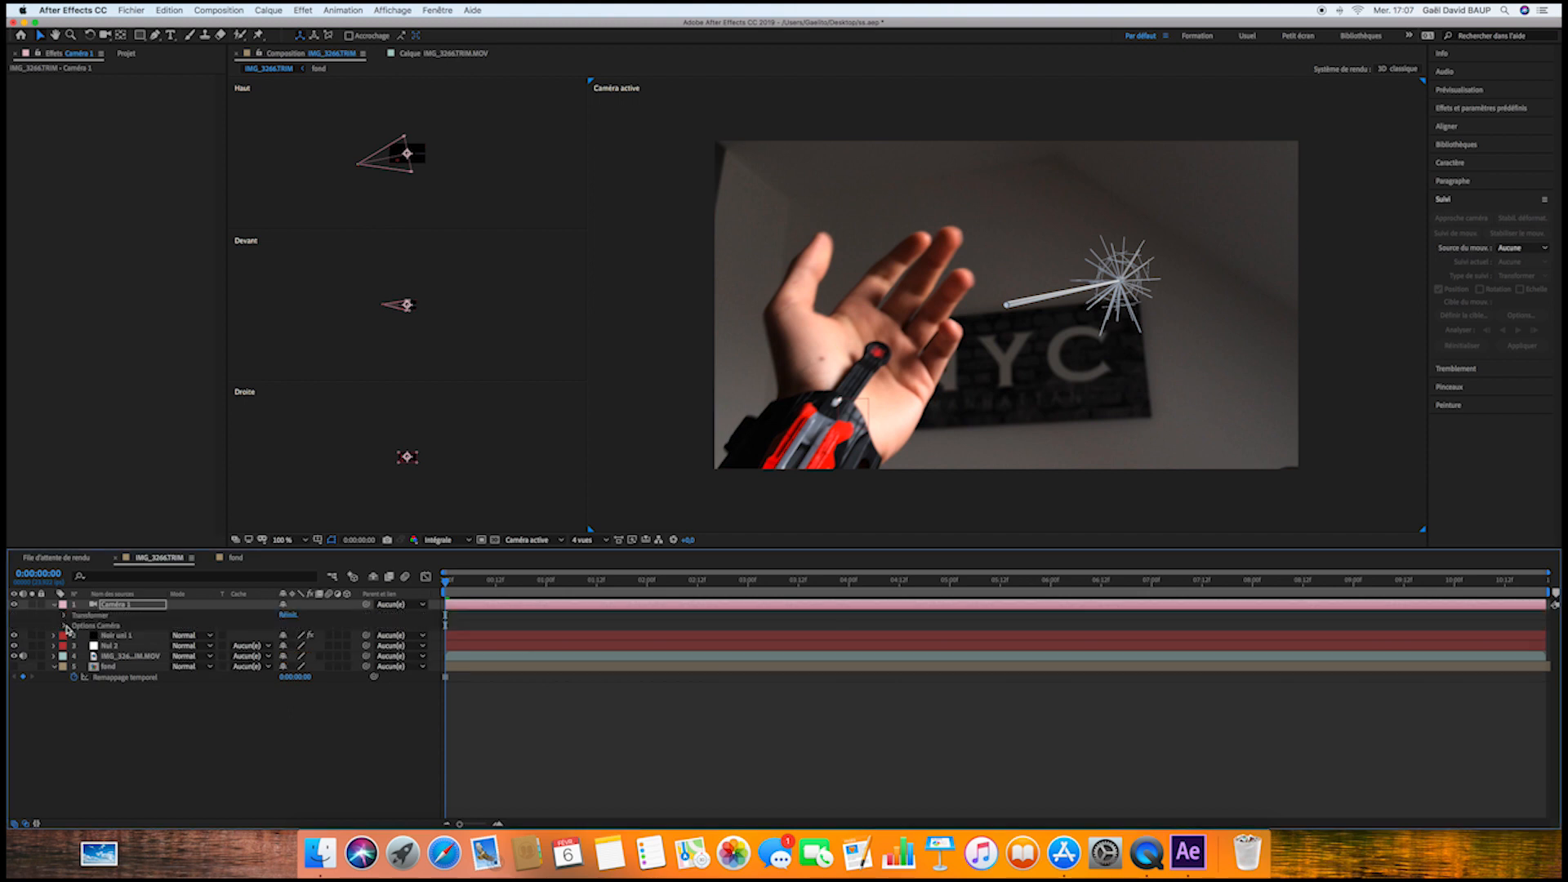
click(65, 625)
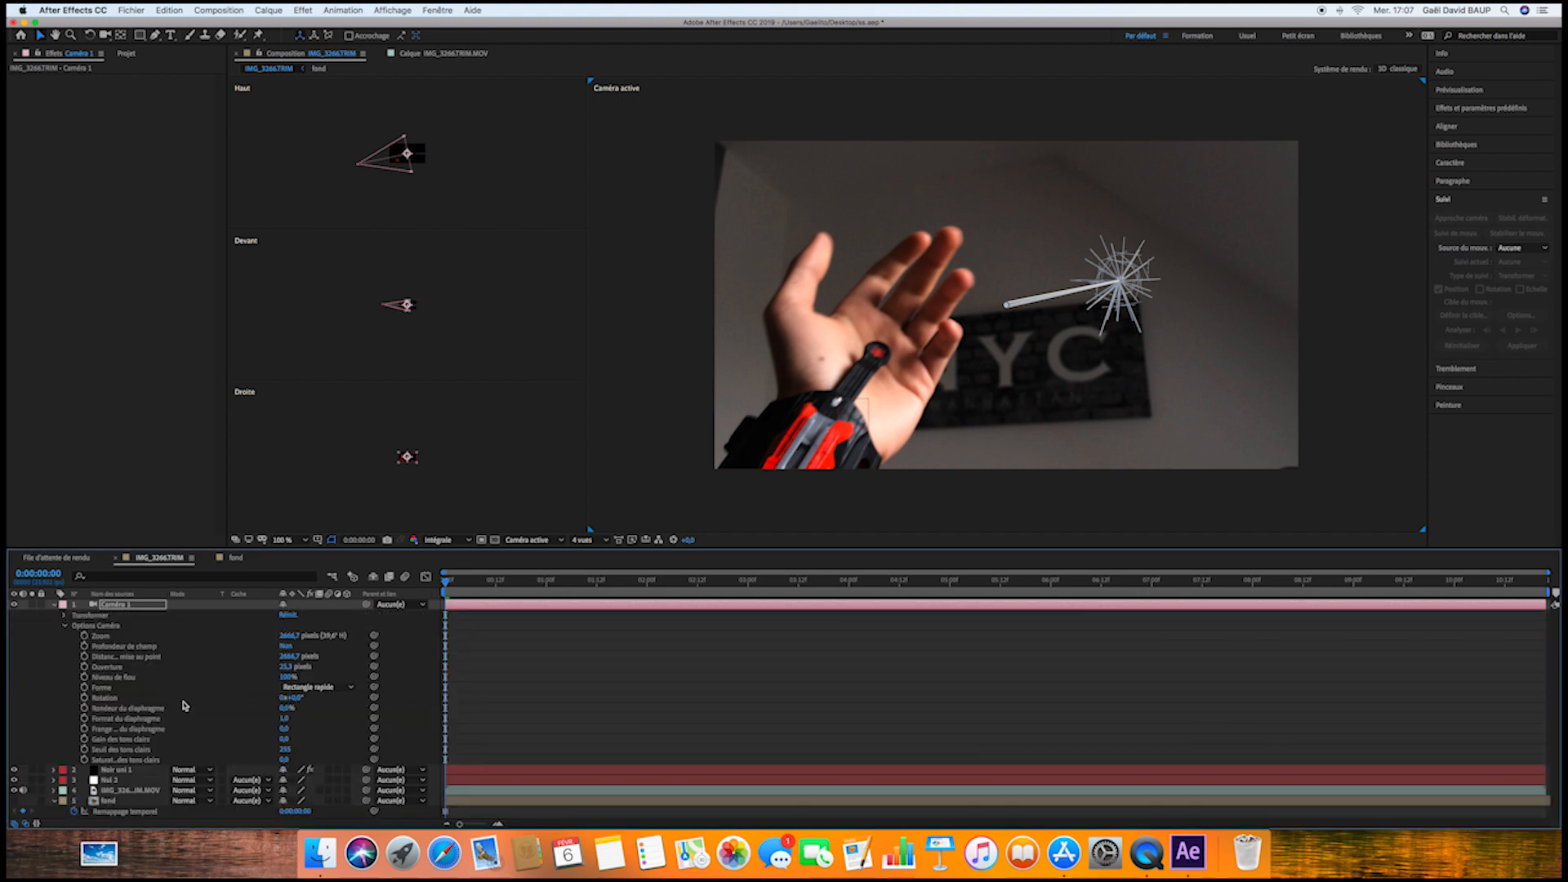
click(286, 646)
mouse_move(292, 652)
mouse_down()
mouse_move(351, 660)
mouse_move(295, 668)
mouse_up()
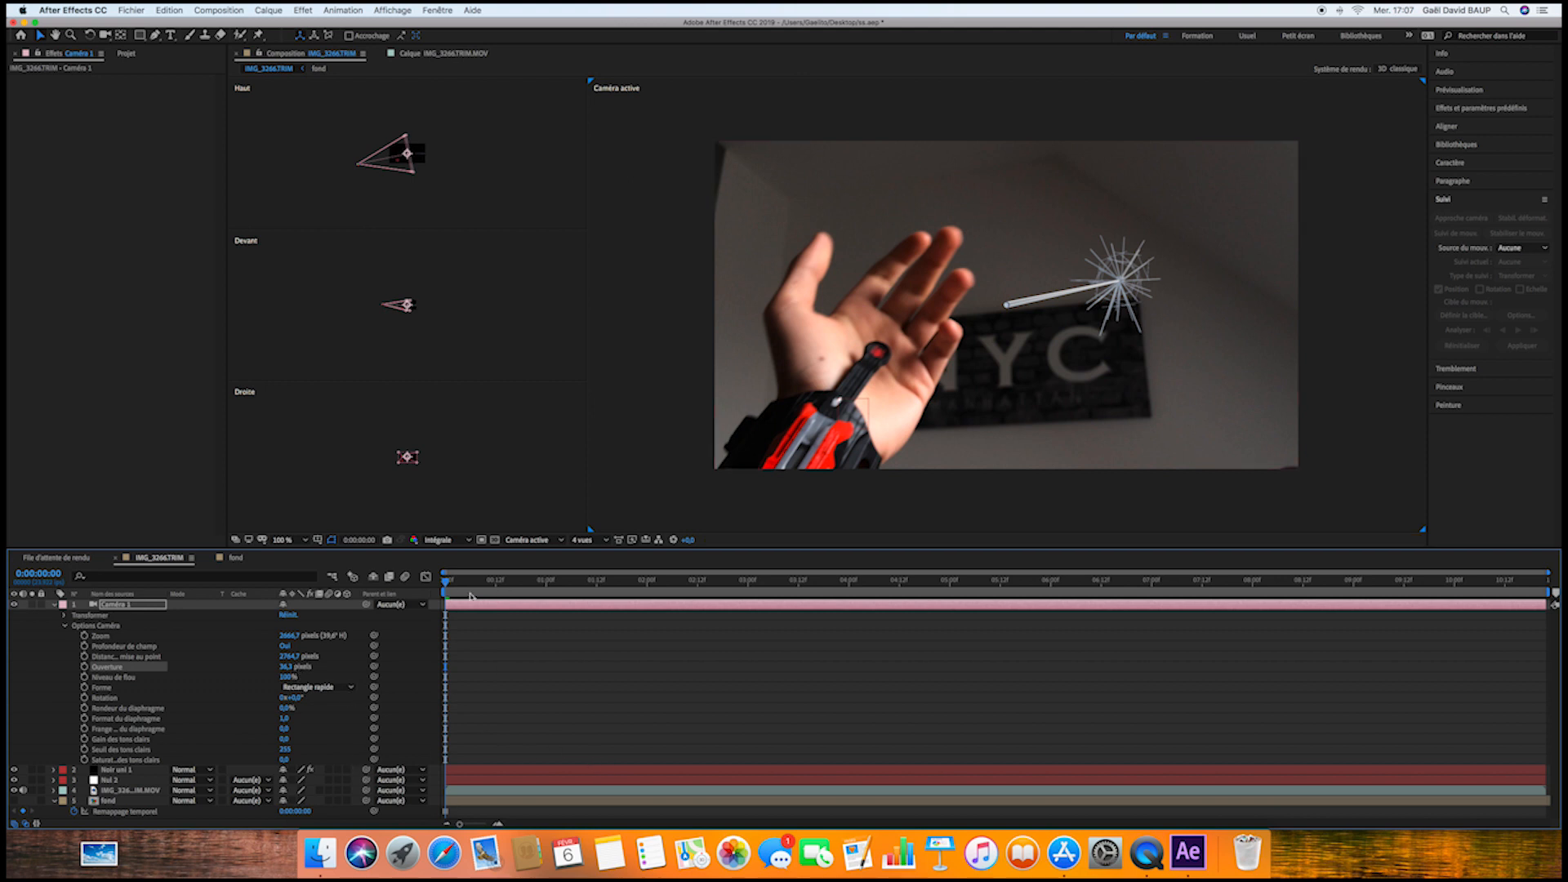
click(54, 605)
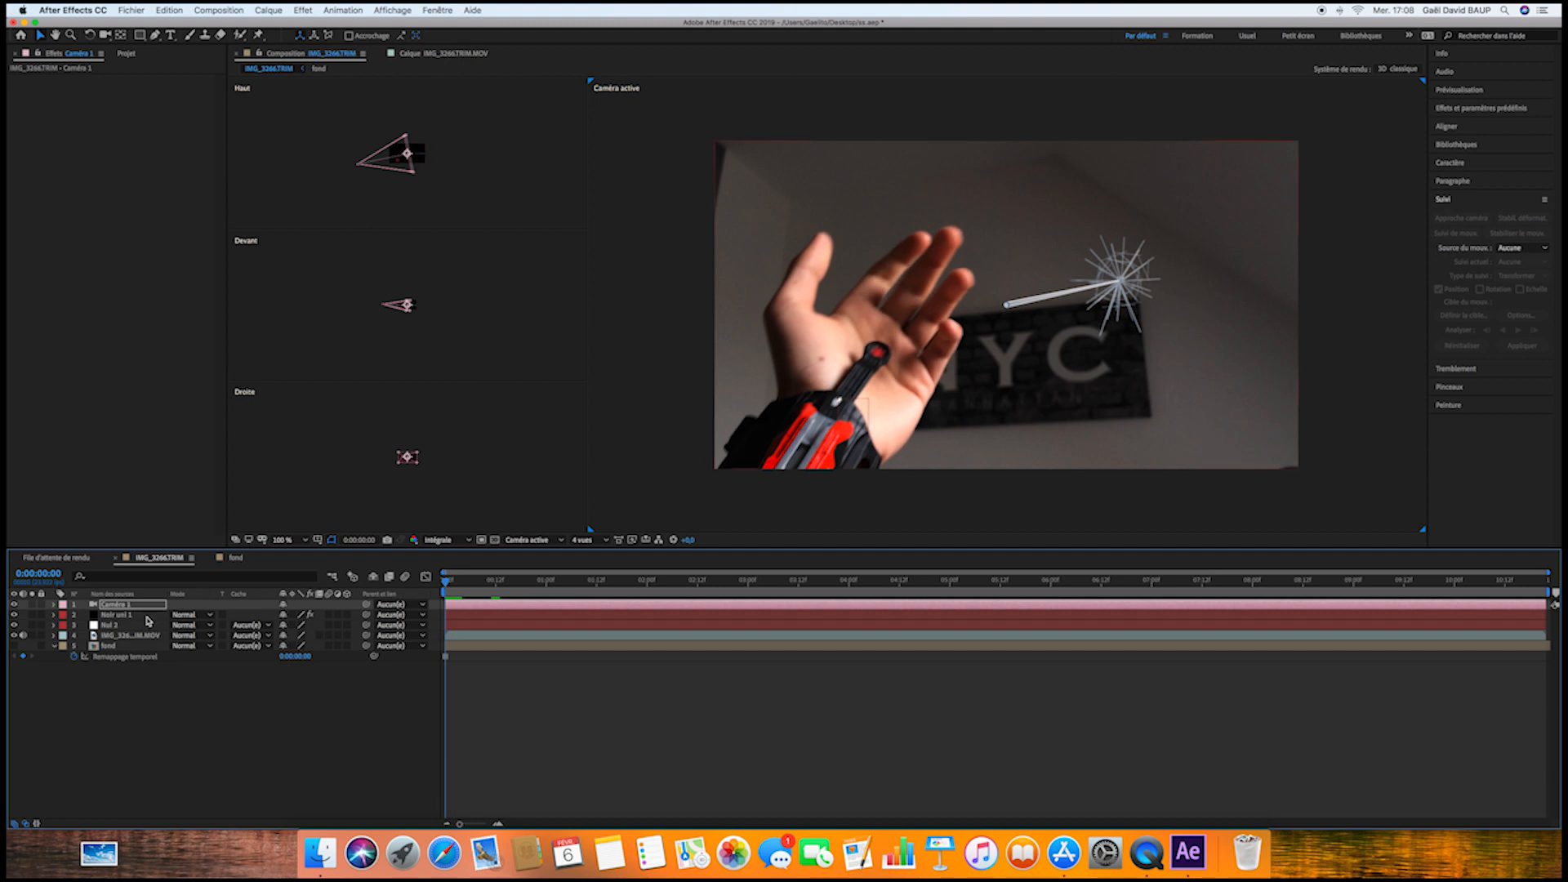
Open the Element scene setup of the black solid
click(148, 615)
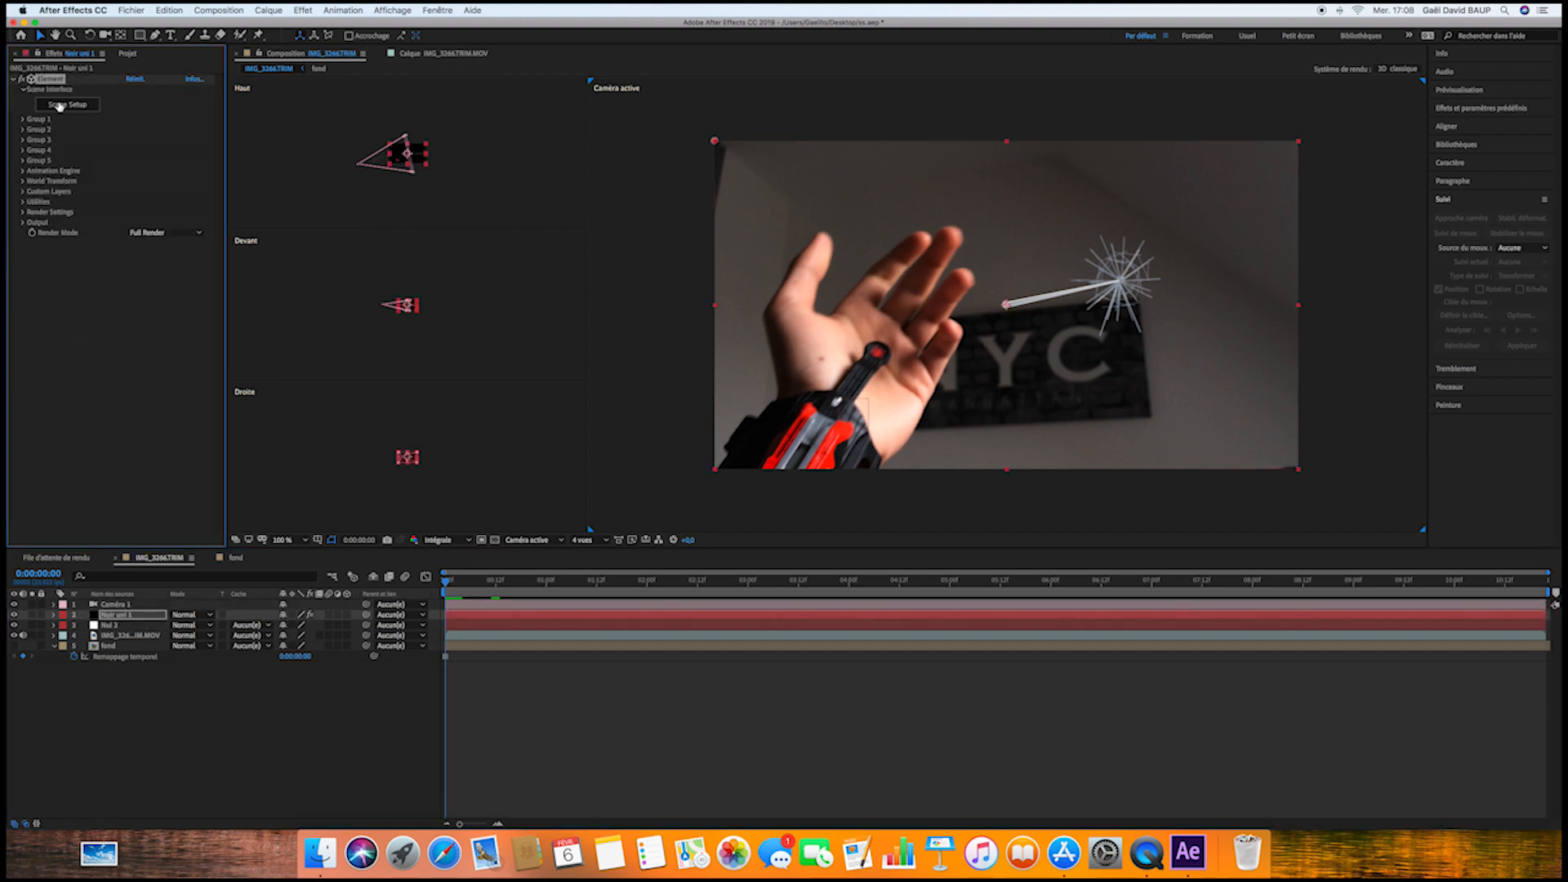
click(59, 106)
click(858, 125)
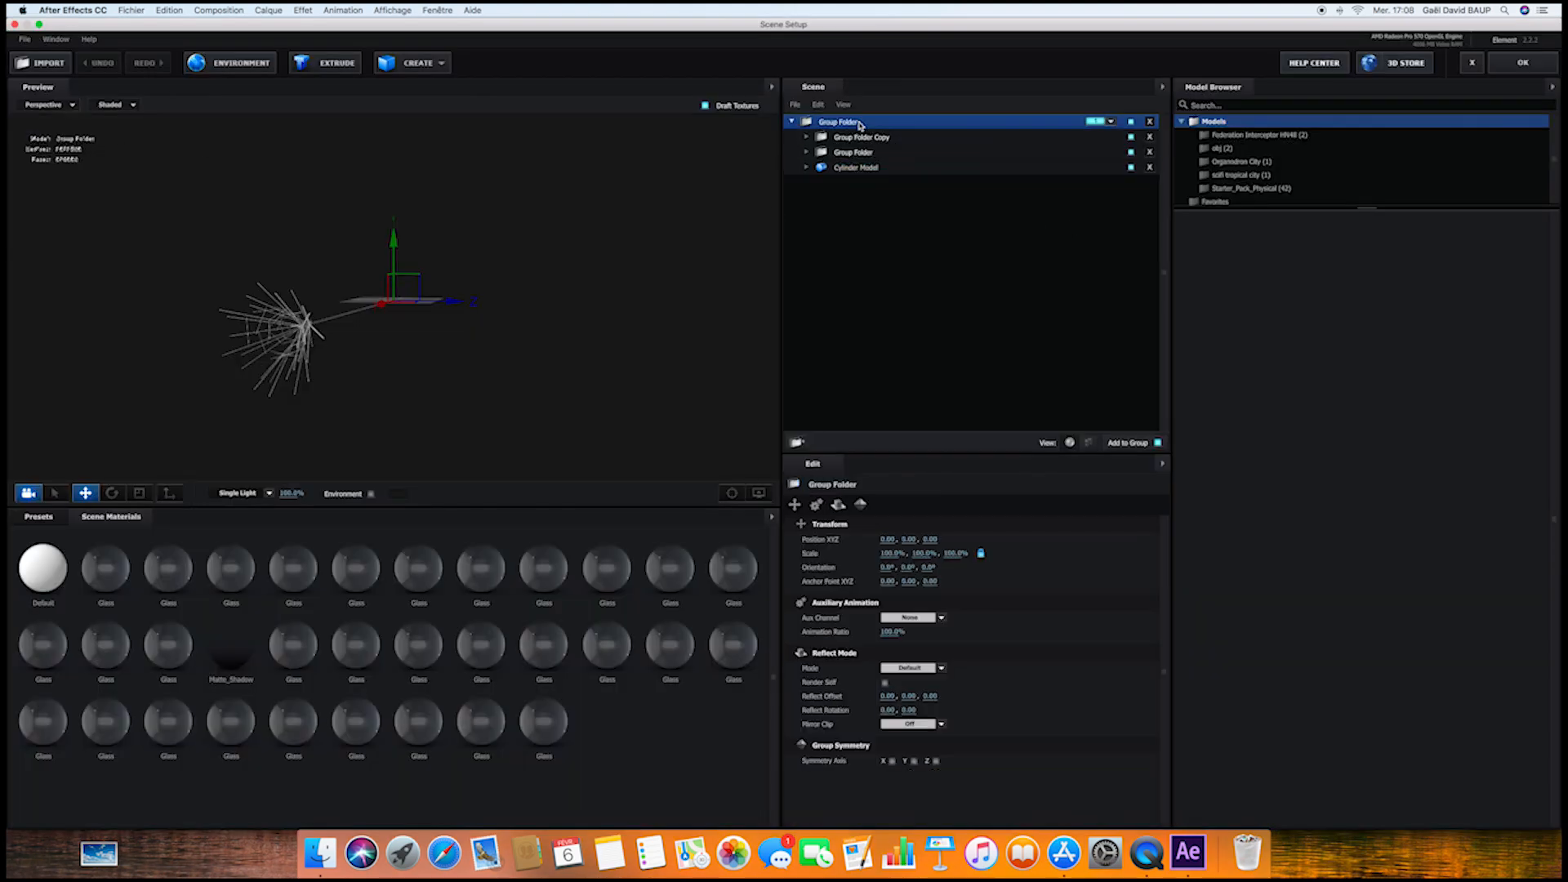
key(super+d)
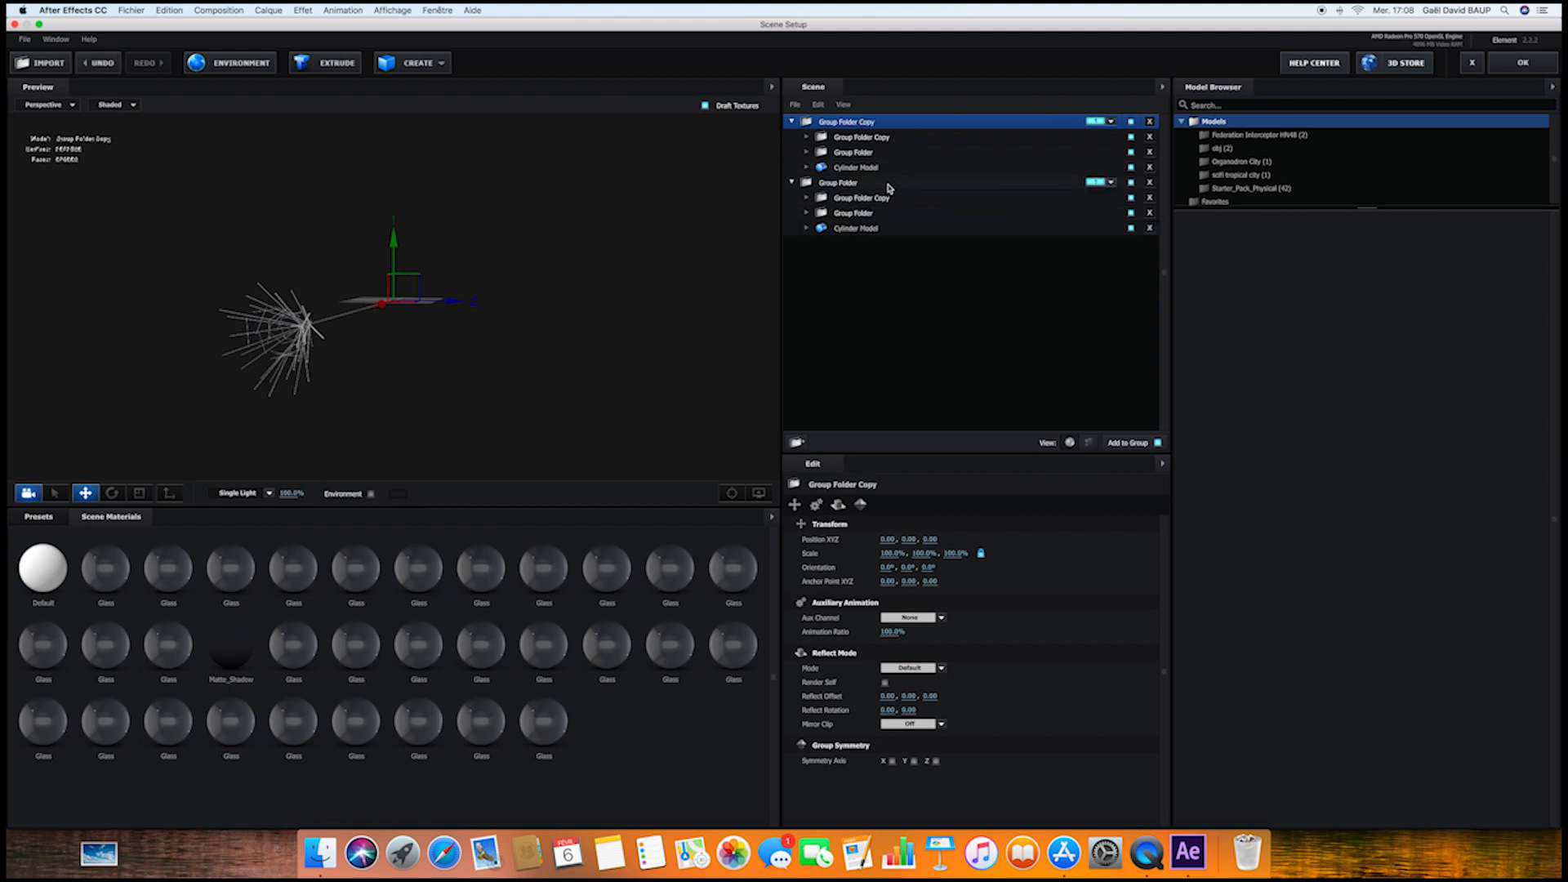
key(super+z)
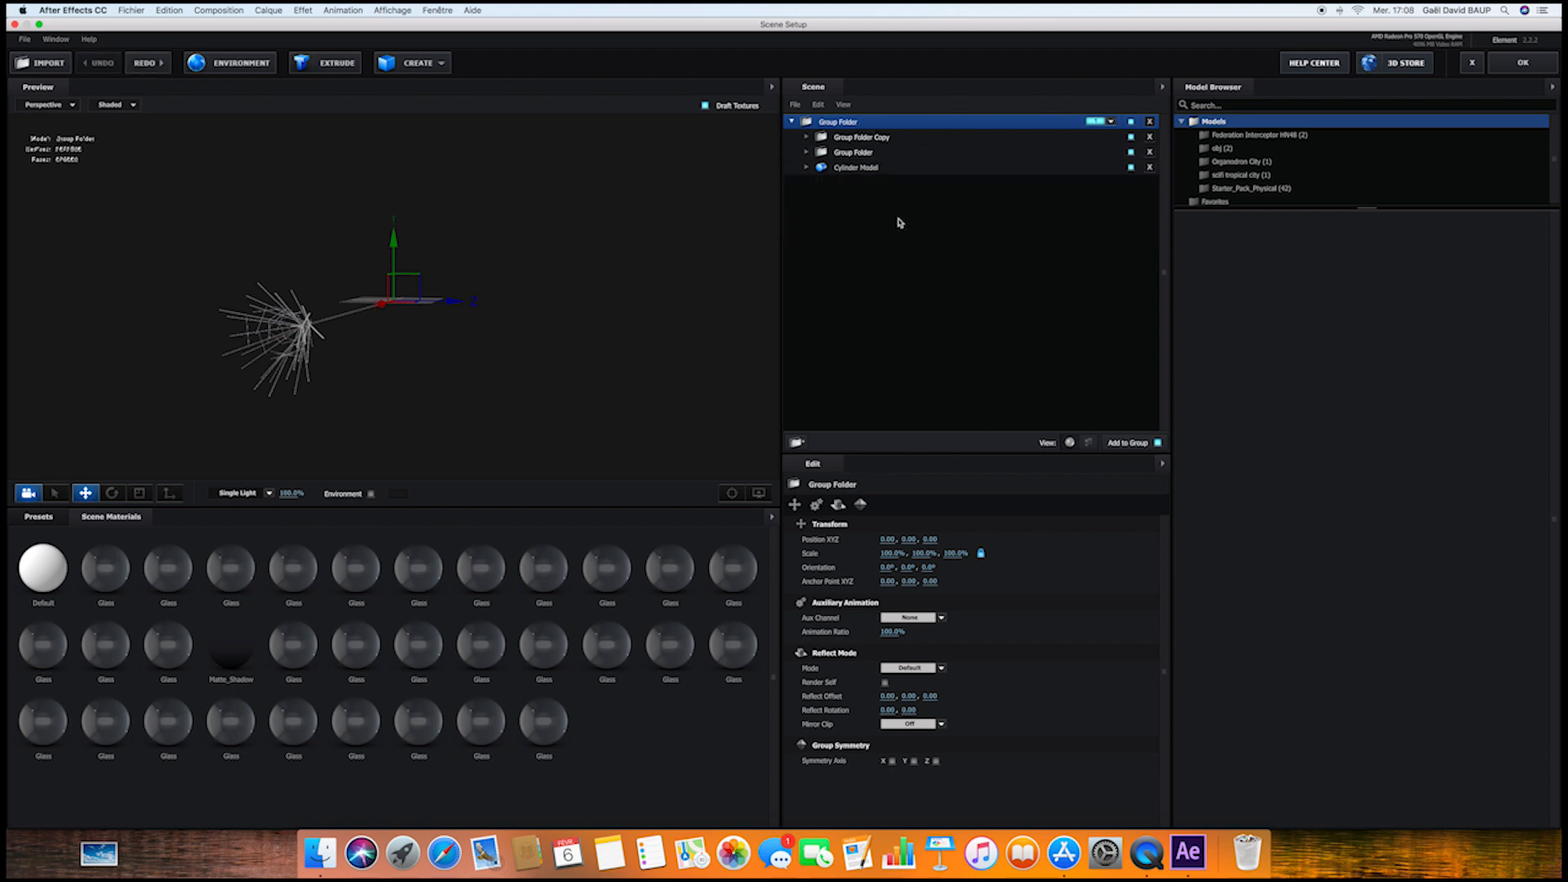
Move the two web-end subfolders into a new separate top-level group folder assigned to group 2, and apply the scene
click(797, 441)
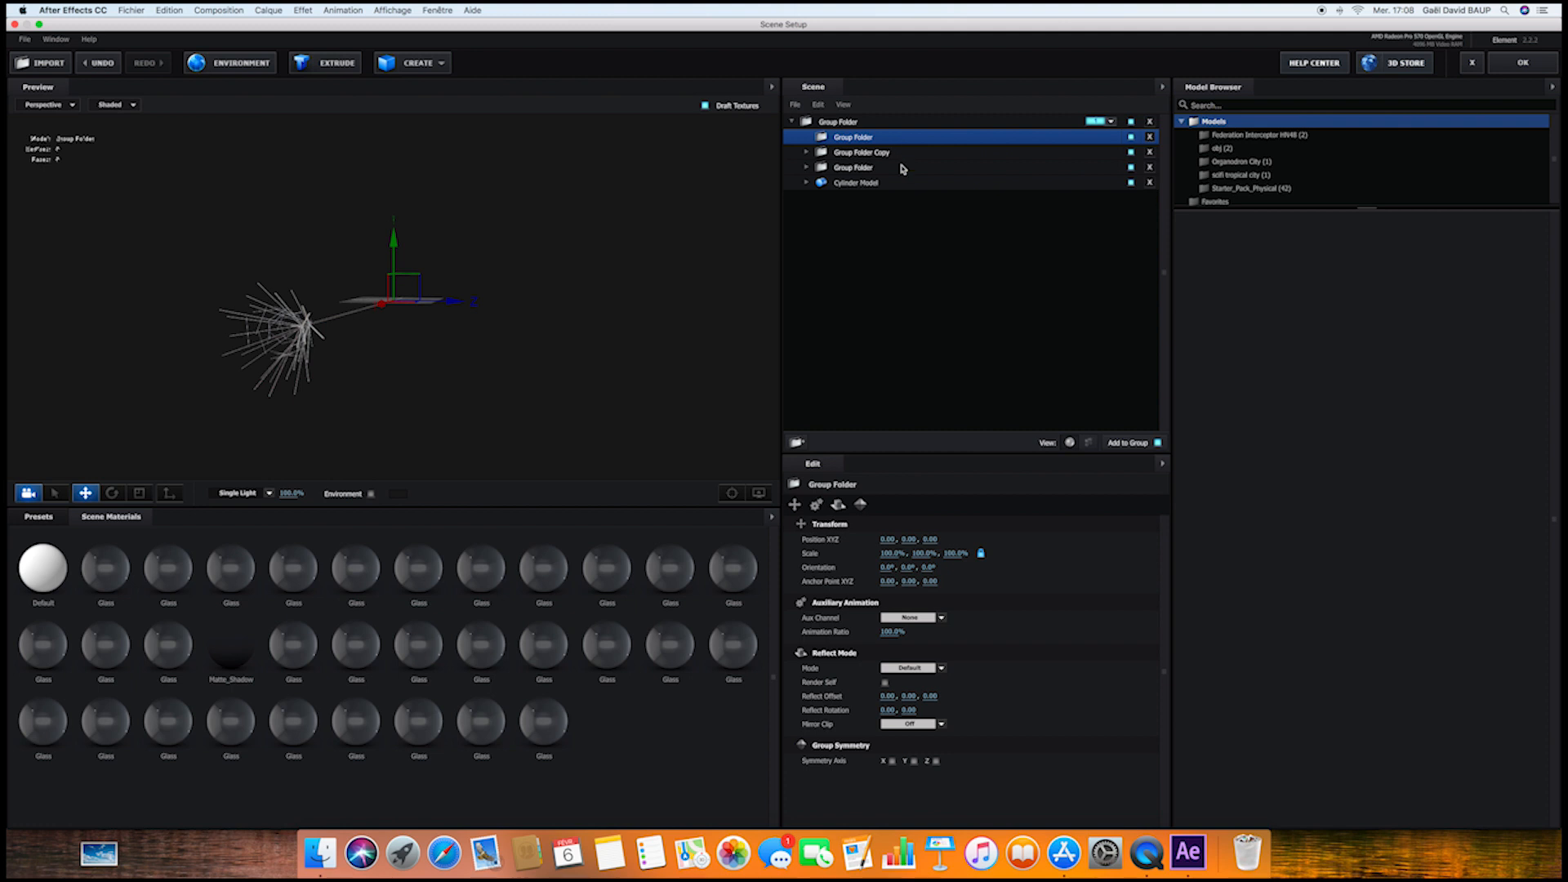
drag(903, 169, 900, 209)
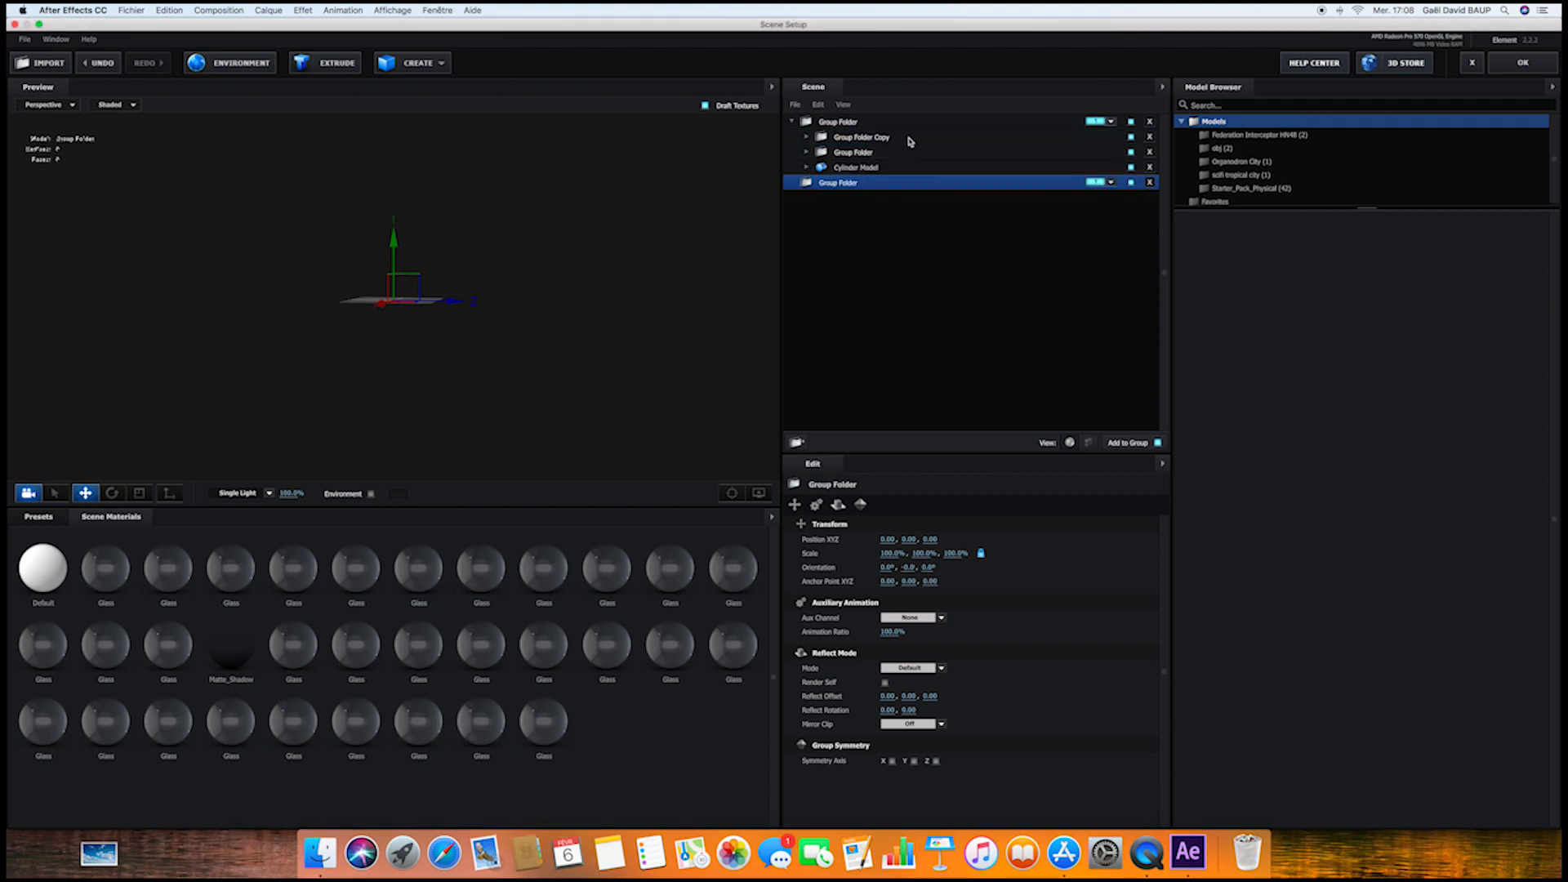
click(881, 139)
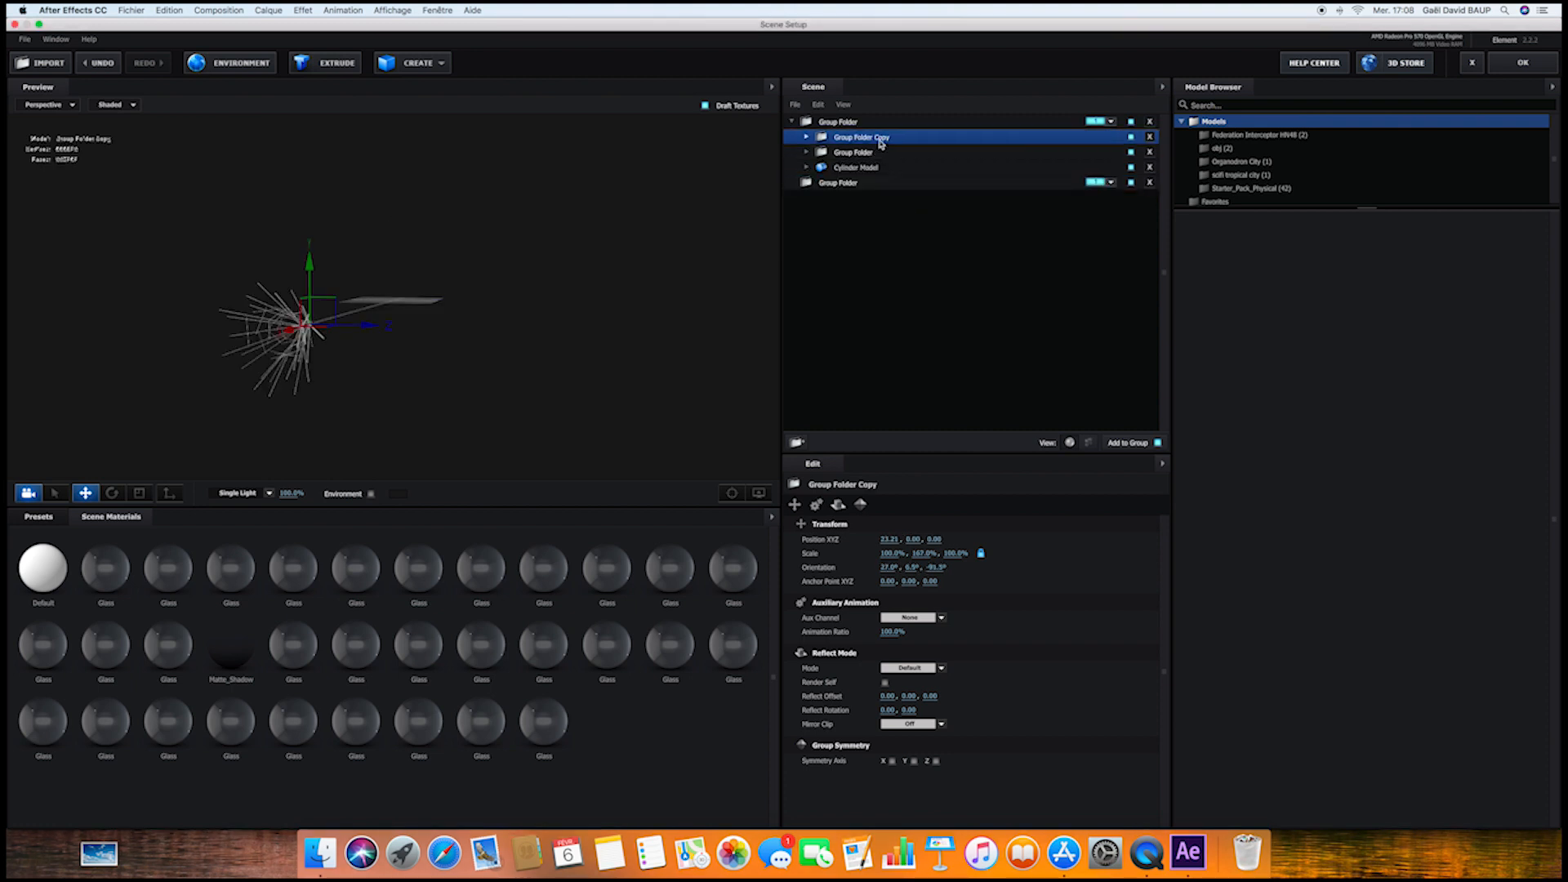
shift+click(880, 154)
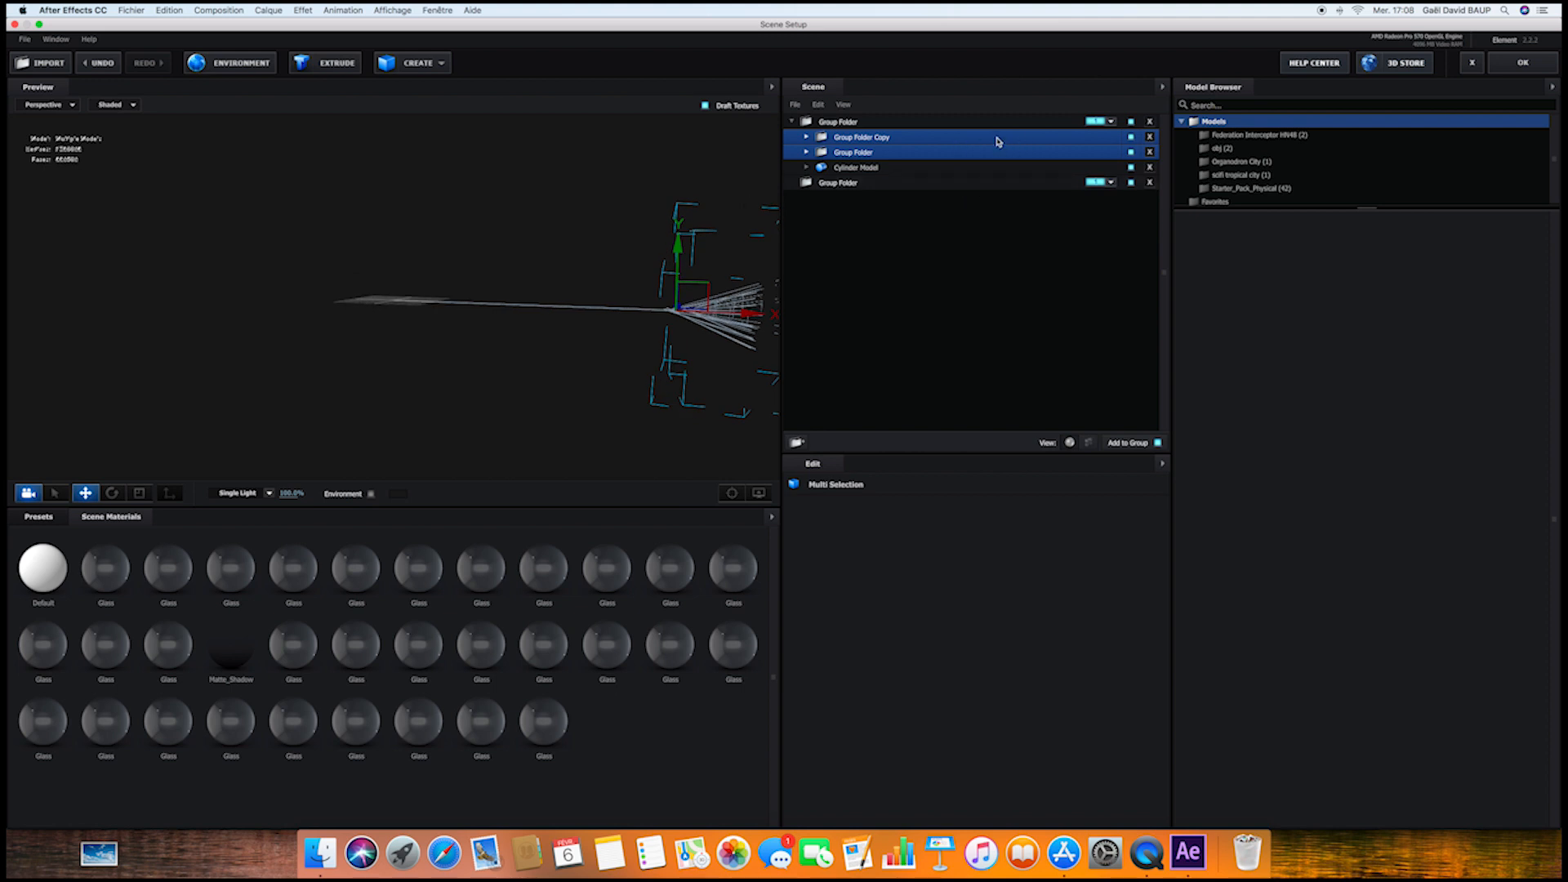
mouse_move(998, 142)
mouse_down()
mouse_move(1002, 187)
mouse_move(974, 160)
mouse_up()
click(1095, 154)
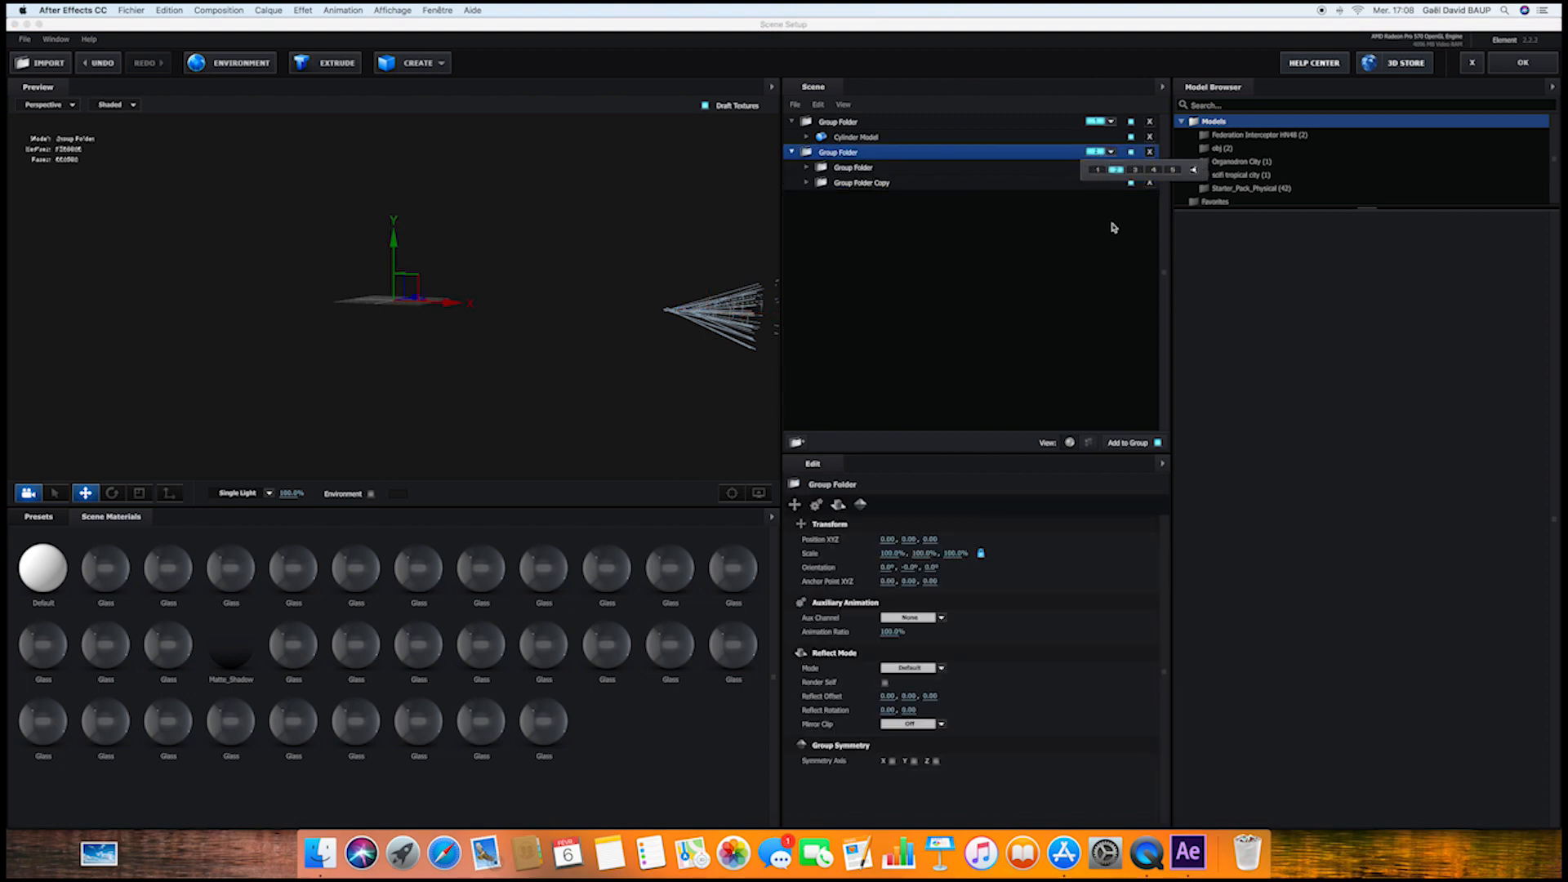
click(1523, 62)
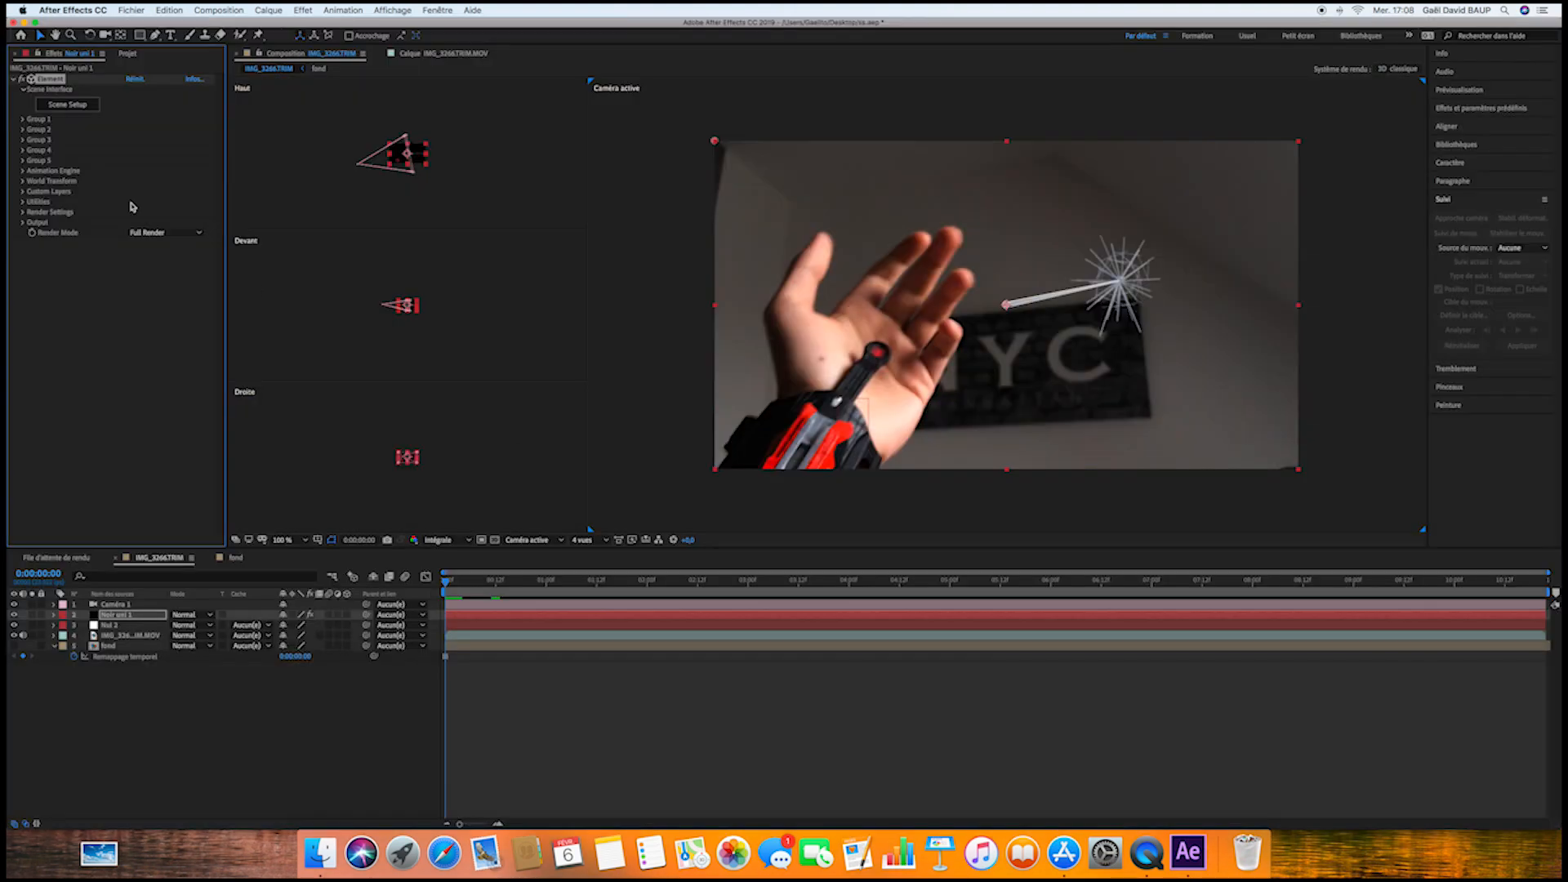
Create group nulls for Element Group 1 and Group 2, and parent the Group 2 Null to the Group 1 Null
click(23, 119)
click(43, 191)
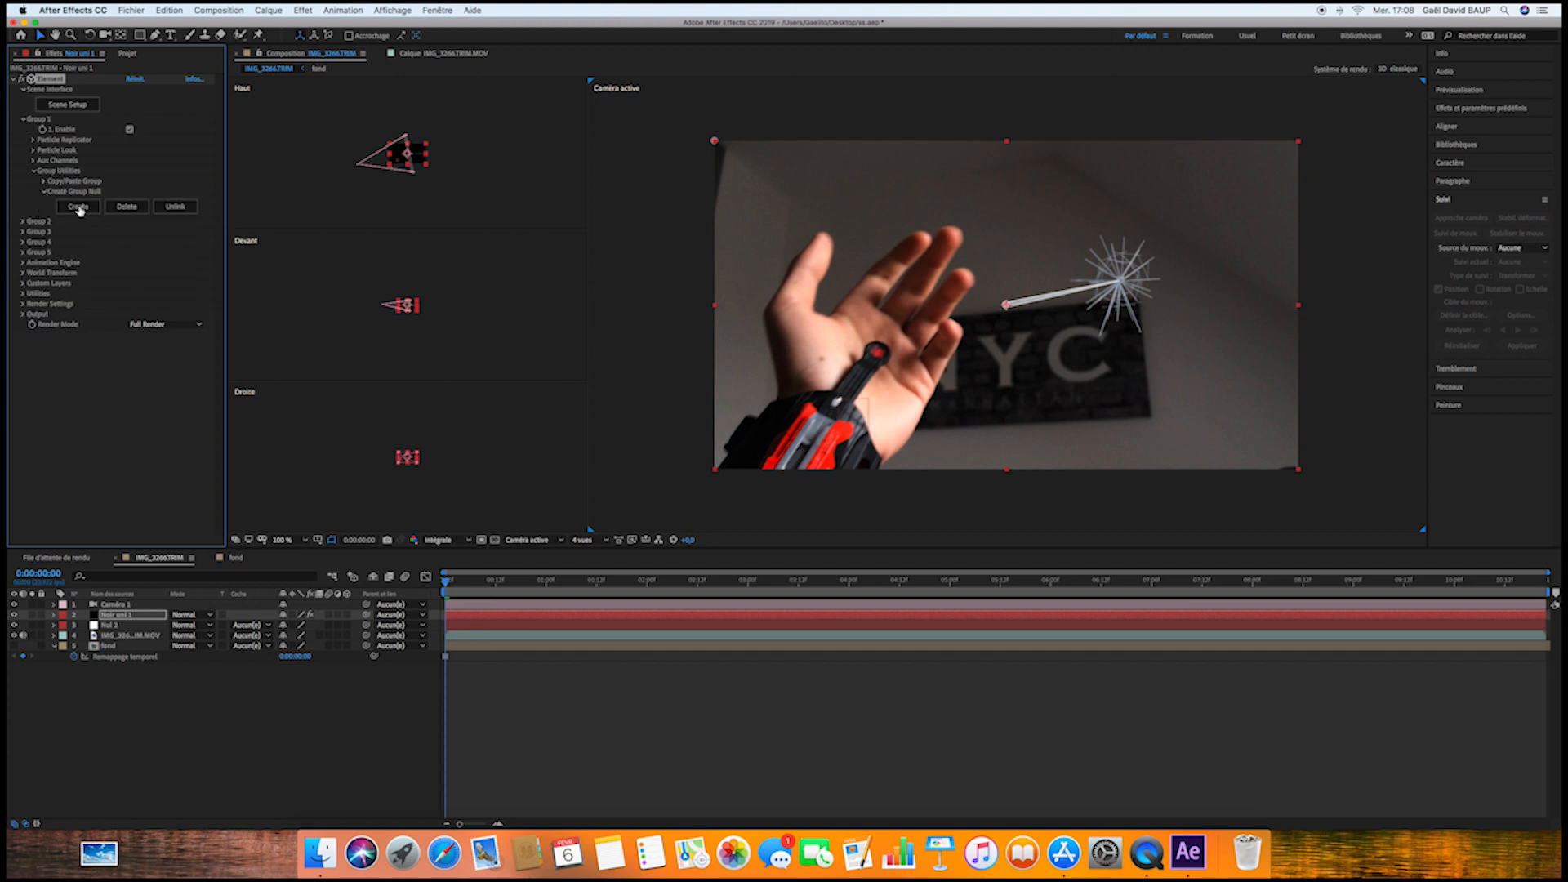
click(78, 206)
click(24, 221)
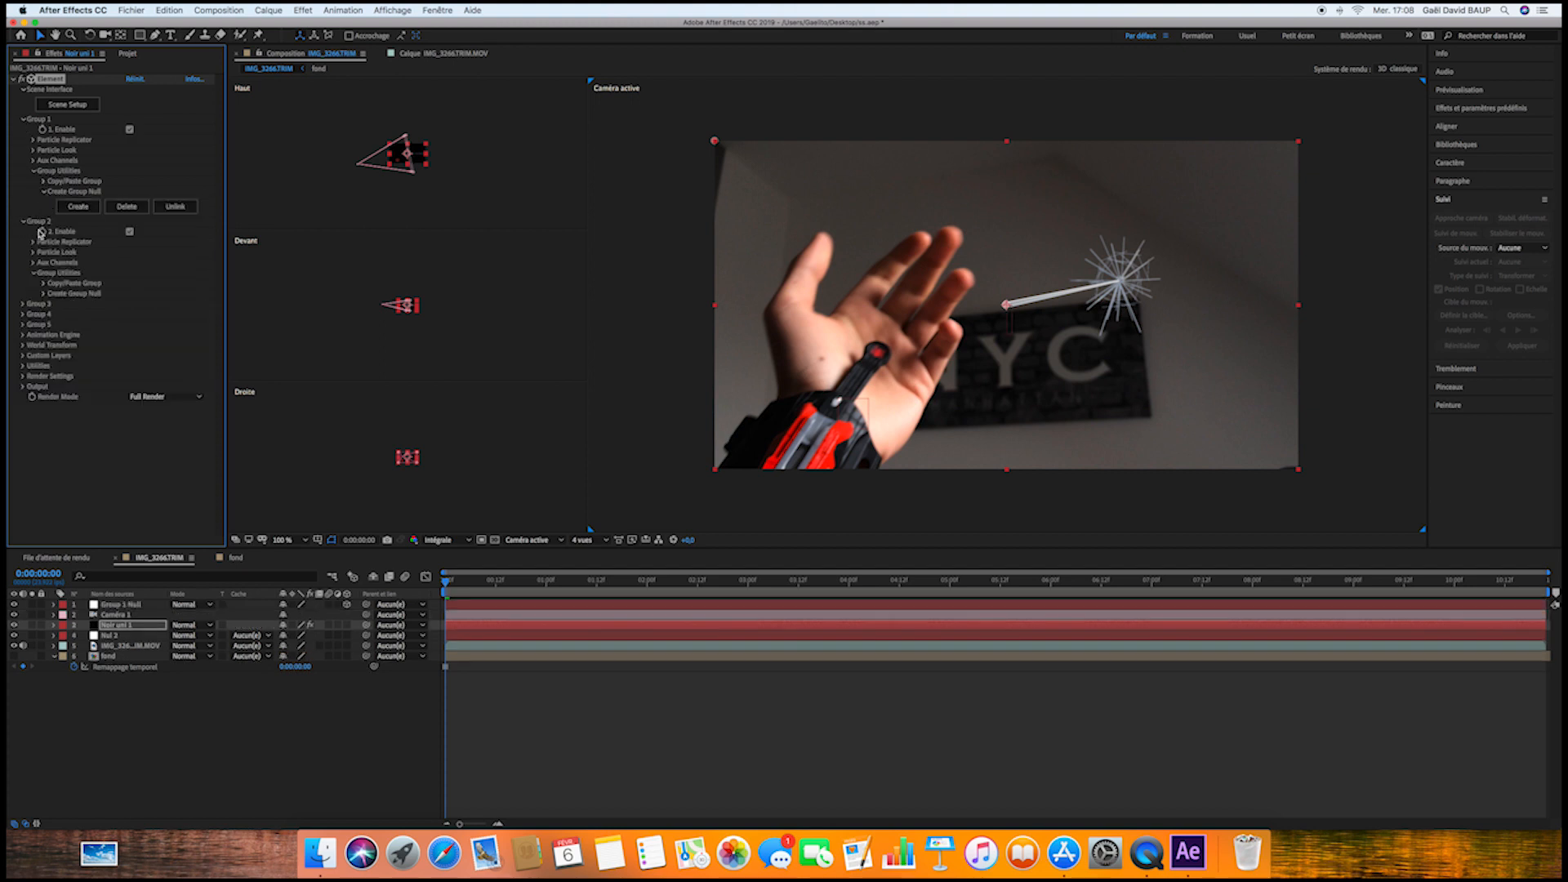
click(44, 294)
click(78, 308)
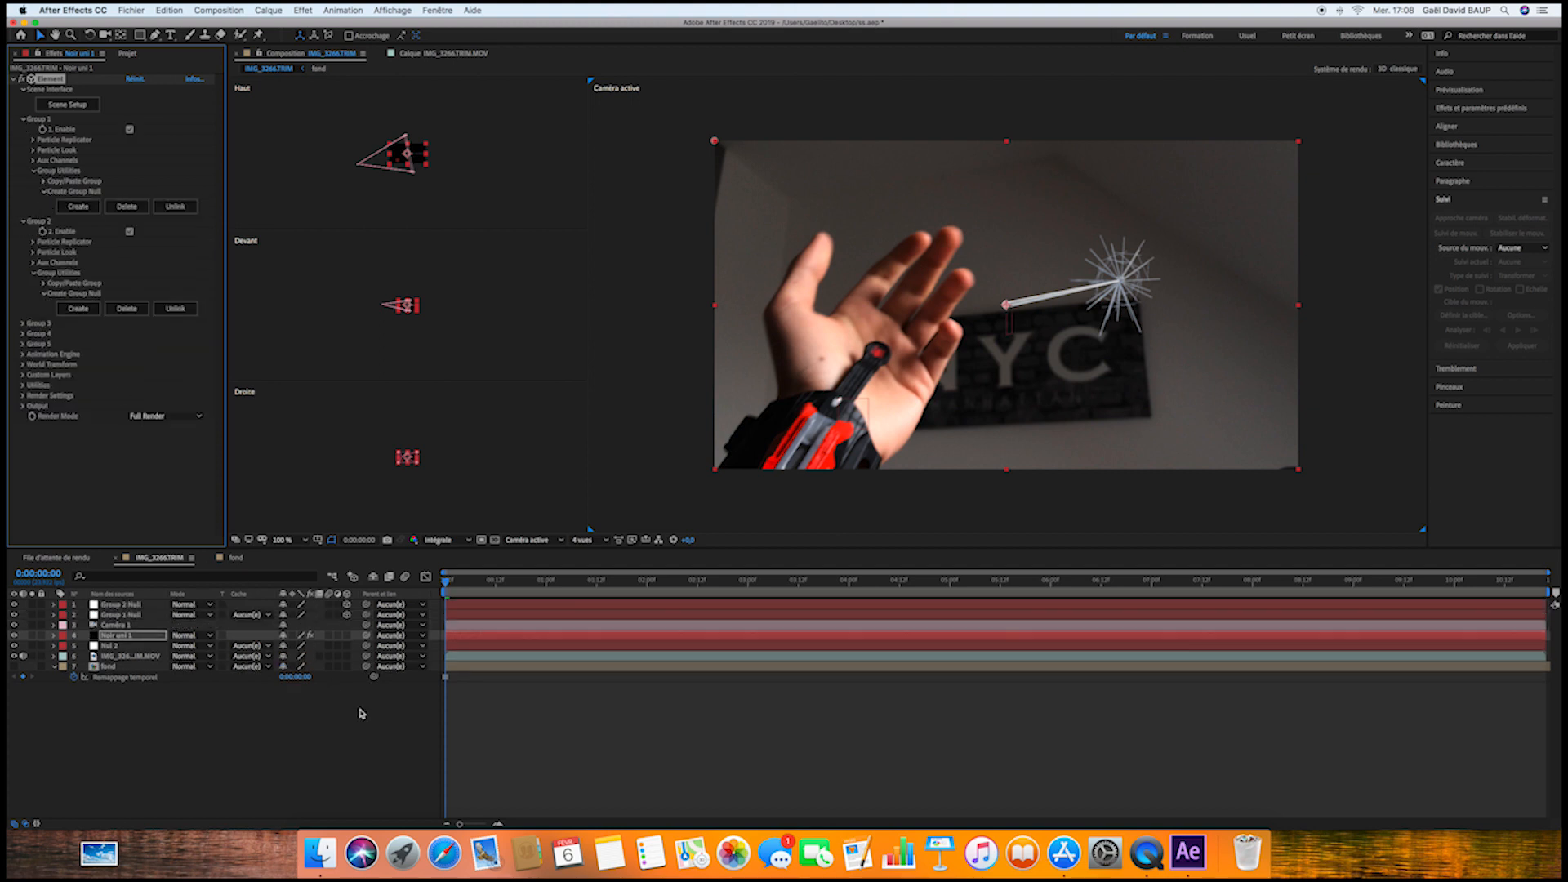
click(464, 605)
drag(350, 609, 142, 620)
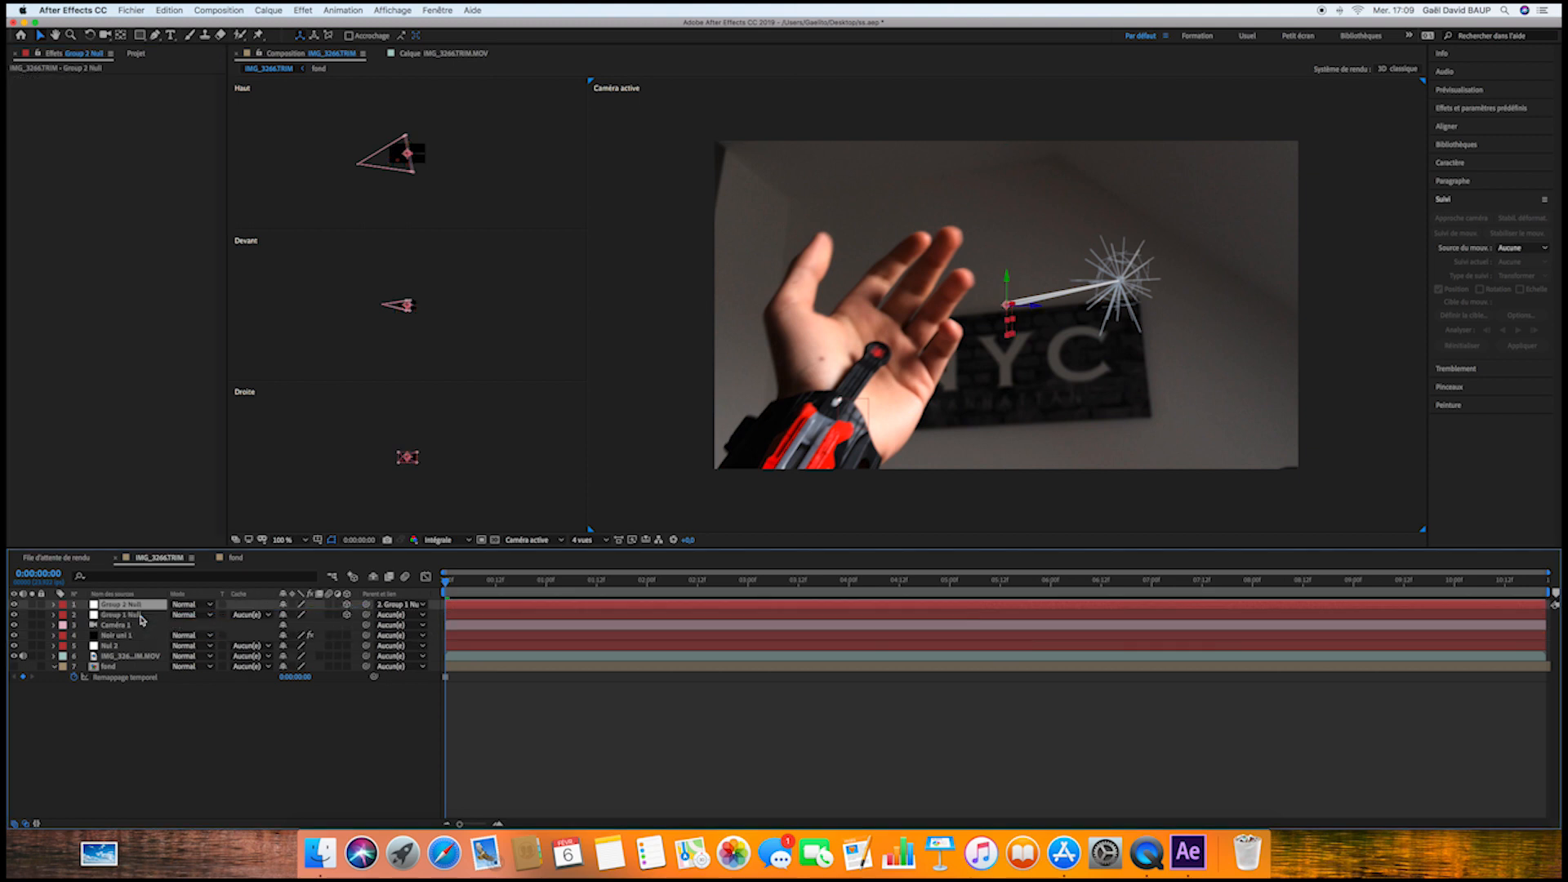
click(138, 54)
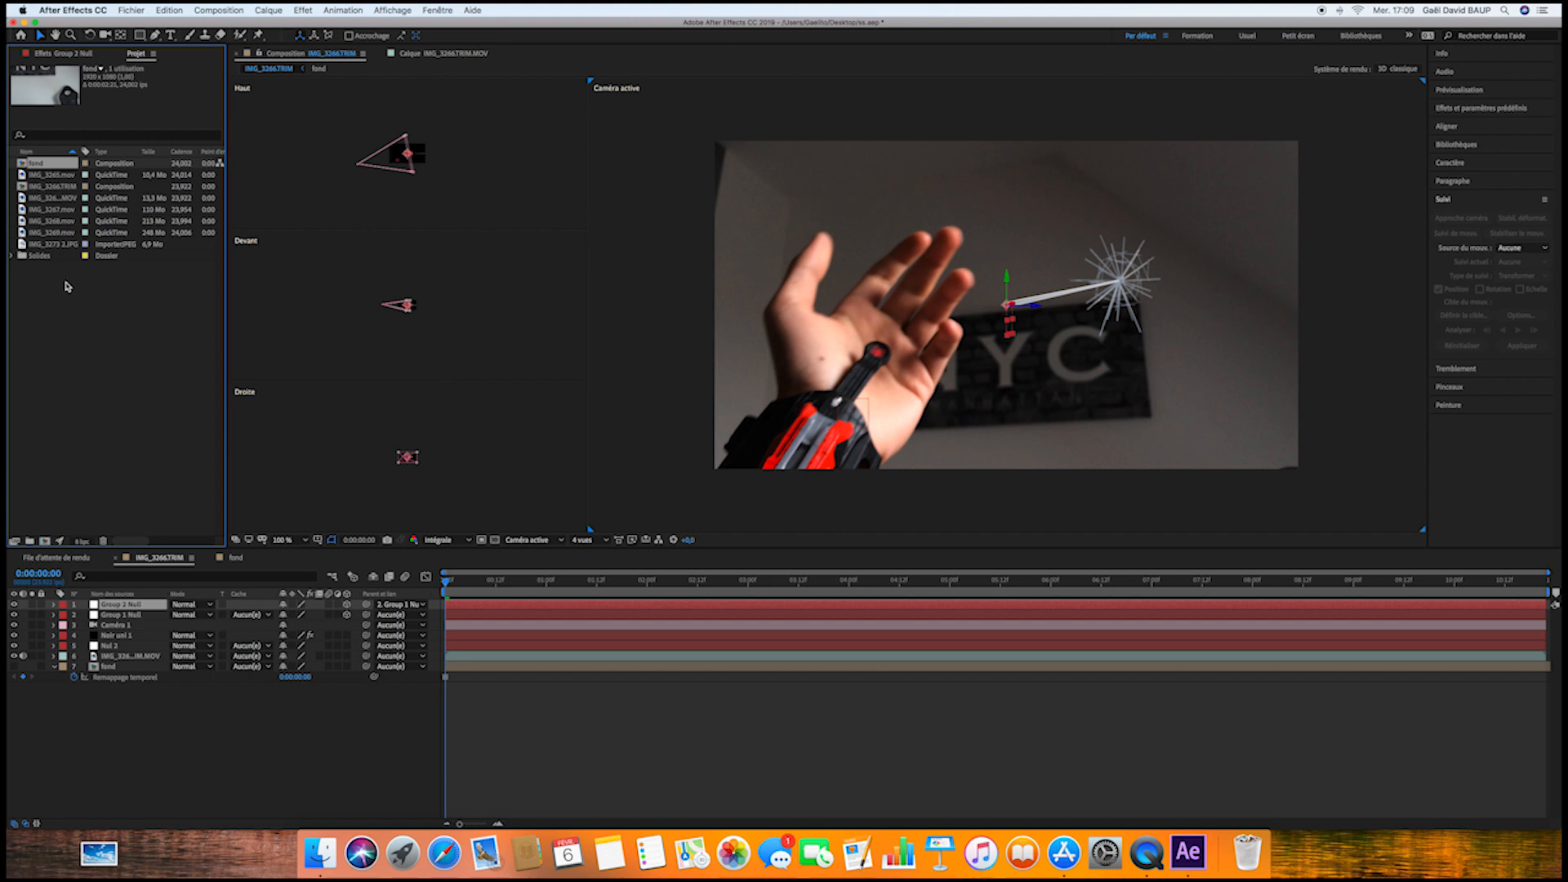
mouse_move(454, 584)
mouse_down()
mouse_move(537, 586)
mouse_move(431, 589)
mouse_up()
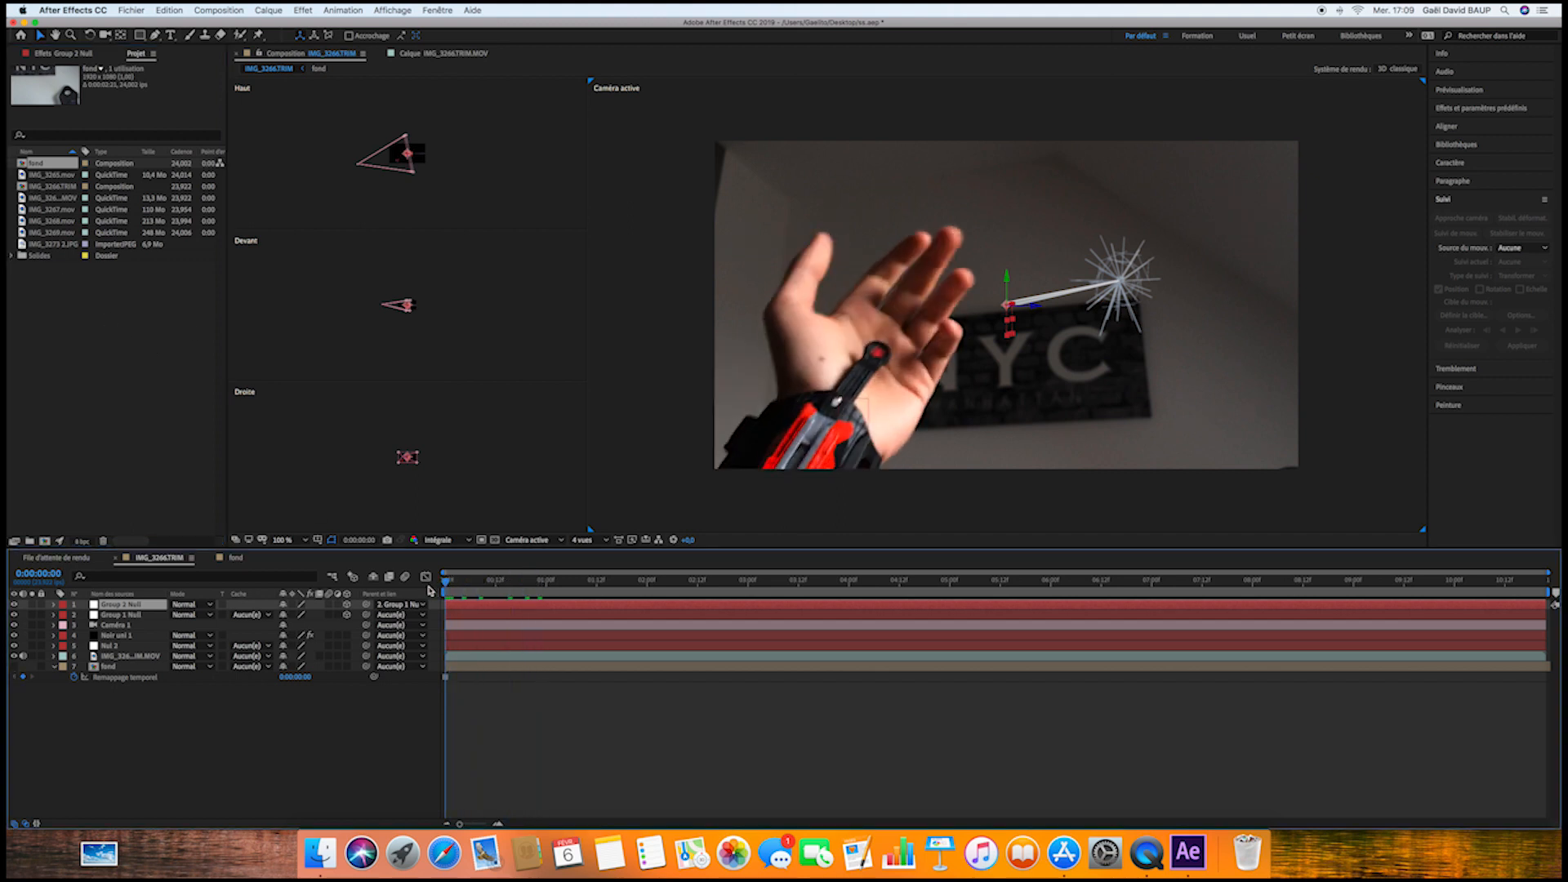
Enable the noise deformation in Group 1's particle look and adjust its intensity and scale to roughen the web strand
click(78, 636)
click(71, 54)
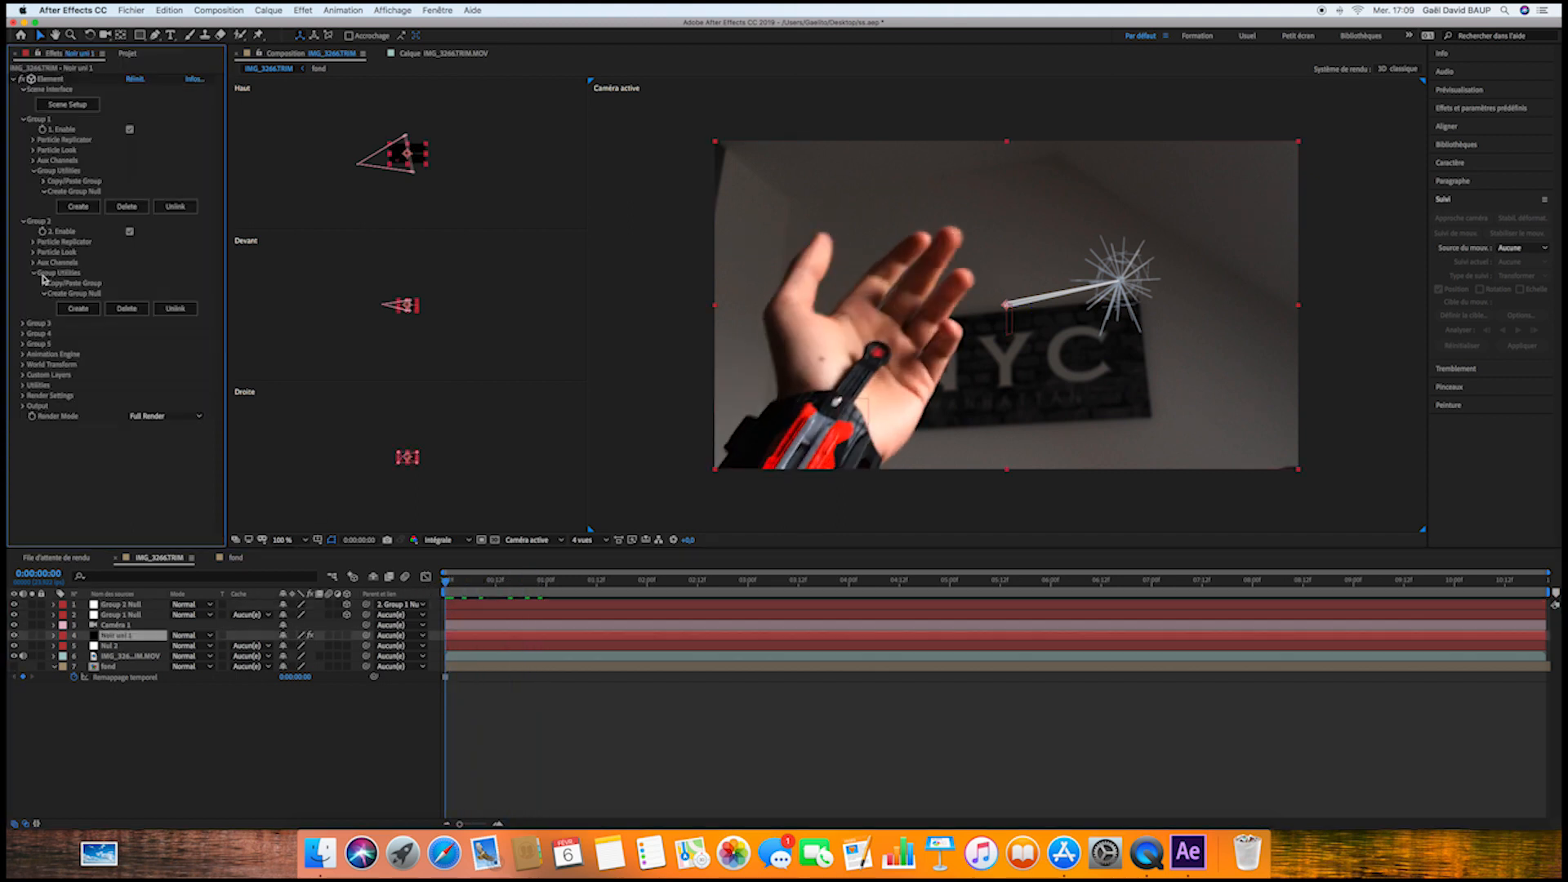
click(32, 150)
click(40, 244)
scroll(91, 266, down, 1)
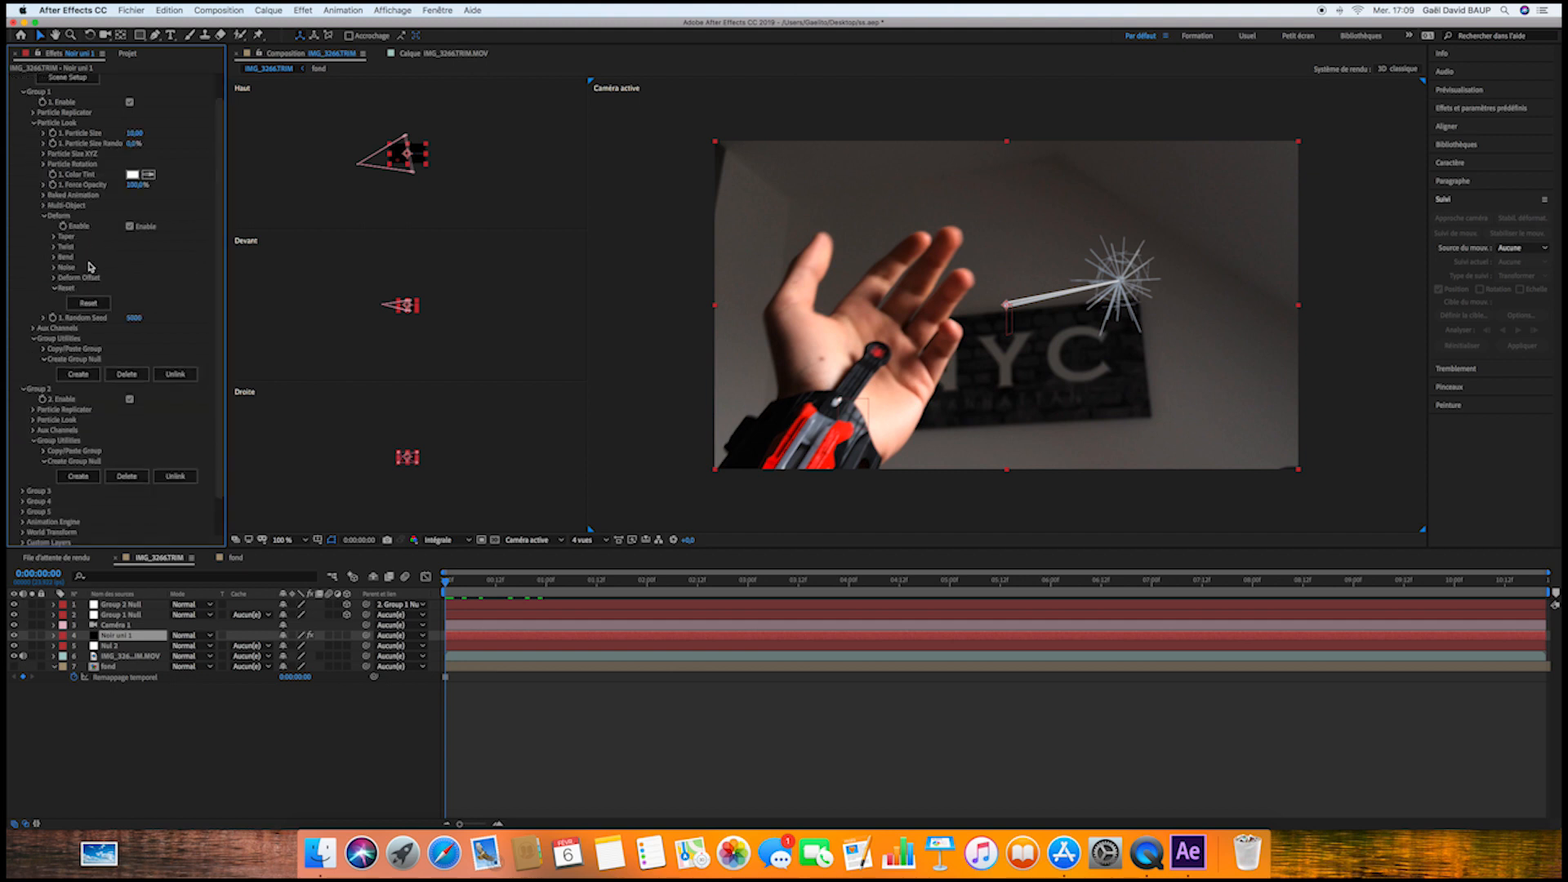
click(54, 268)
click(135, 298)
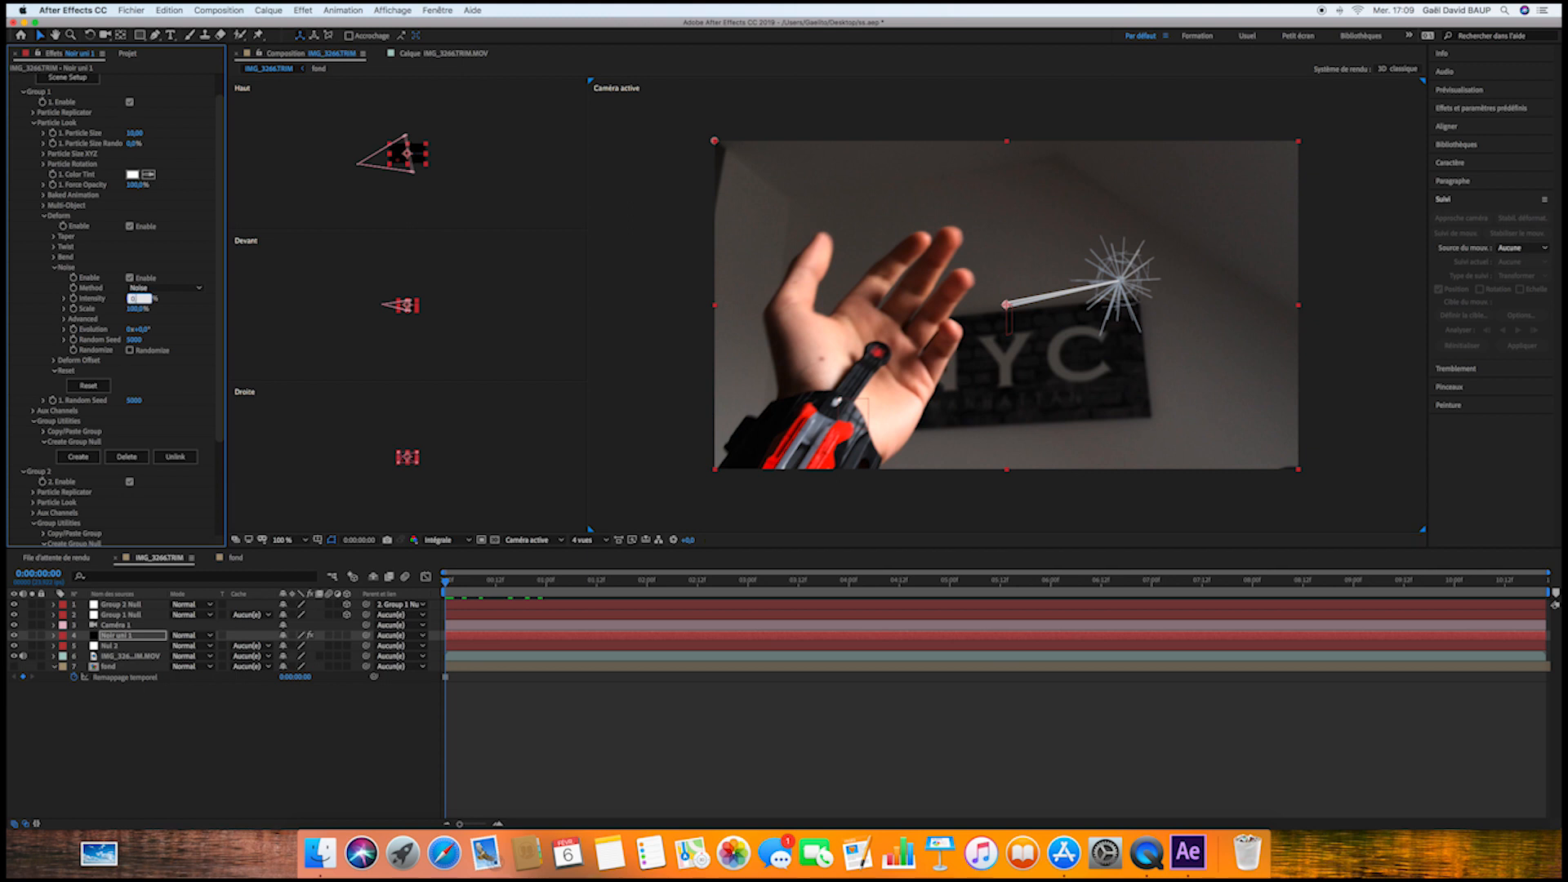
click(168, 303)
click(135, 309)
click(183, 316)
click(26, 92)
click(22, 130)
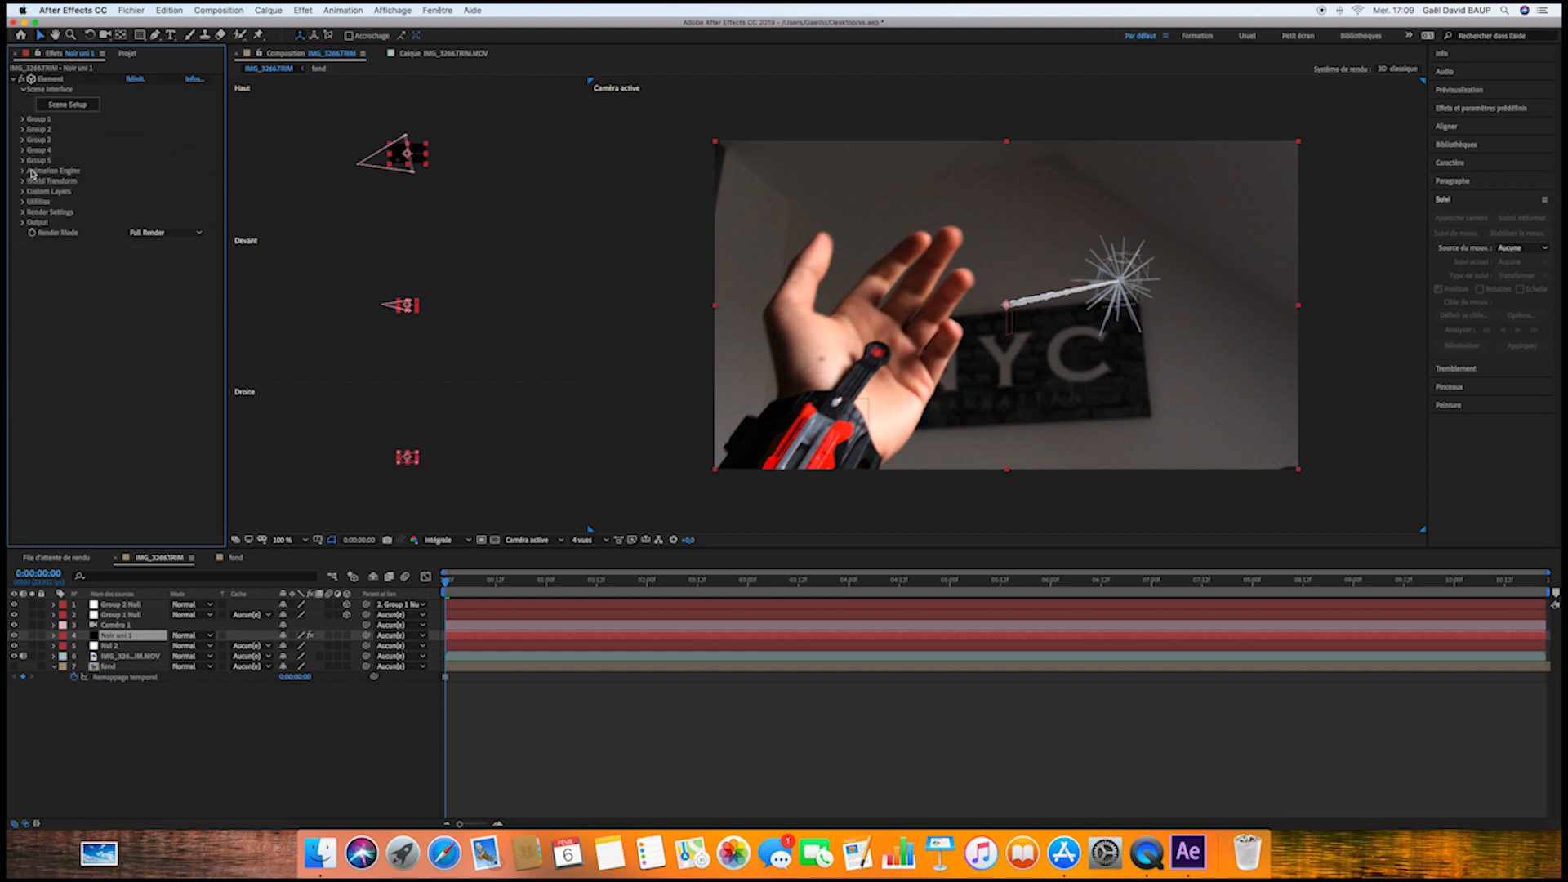
Rotate Element's physical environment to about 109° around Y, showing it in the background only while adjusting
click(23, 213)
click(34, 222)
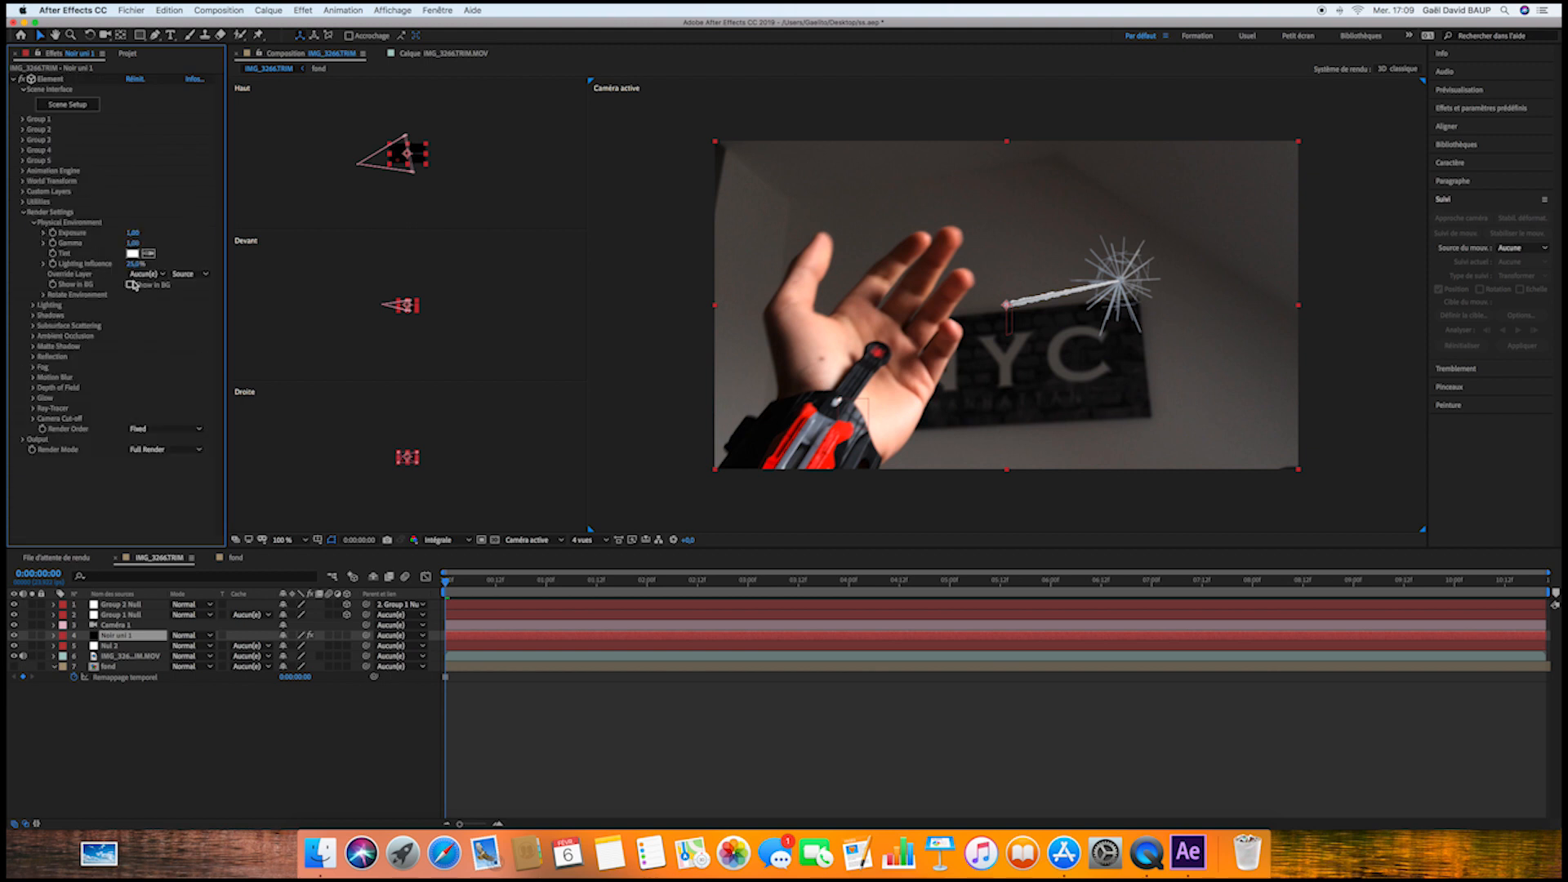
click(129, 284)
mouse_move(138, 315)
mouse_down()
mouse_move(396, 328)
mouse_move(132, 317)
mouse_up()
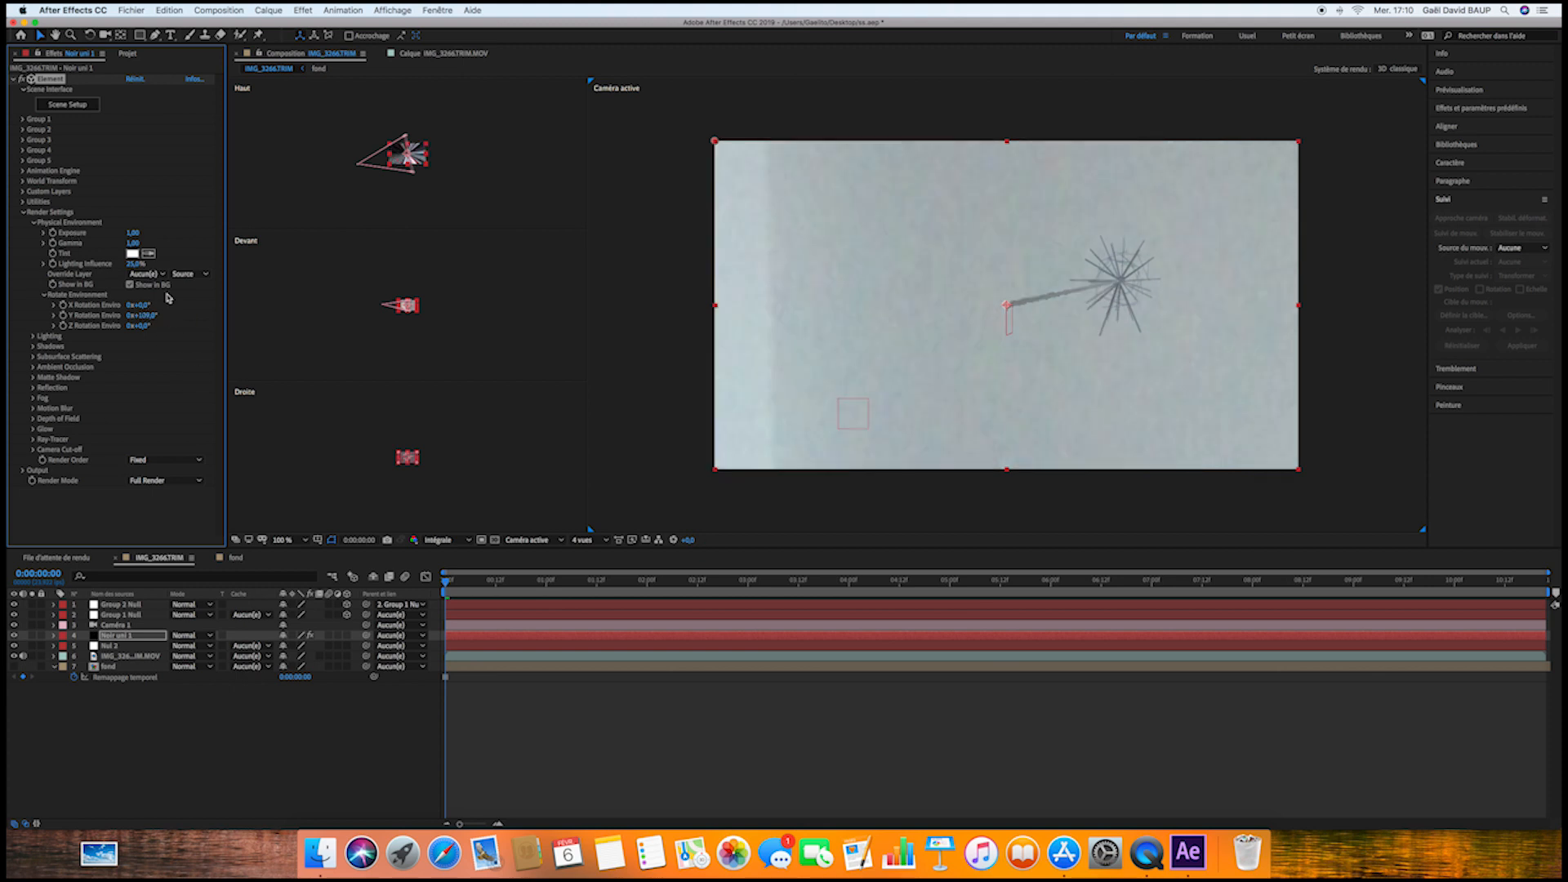
click(130, 285)
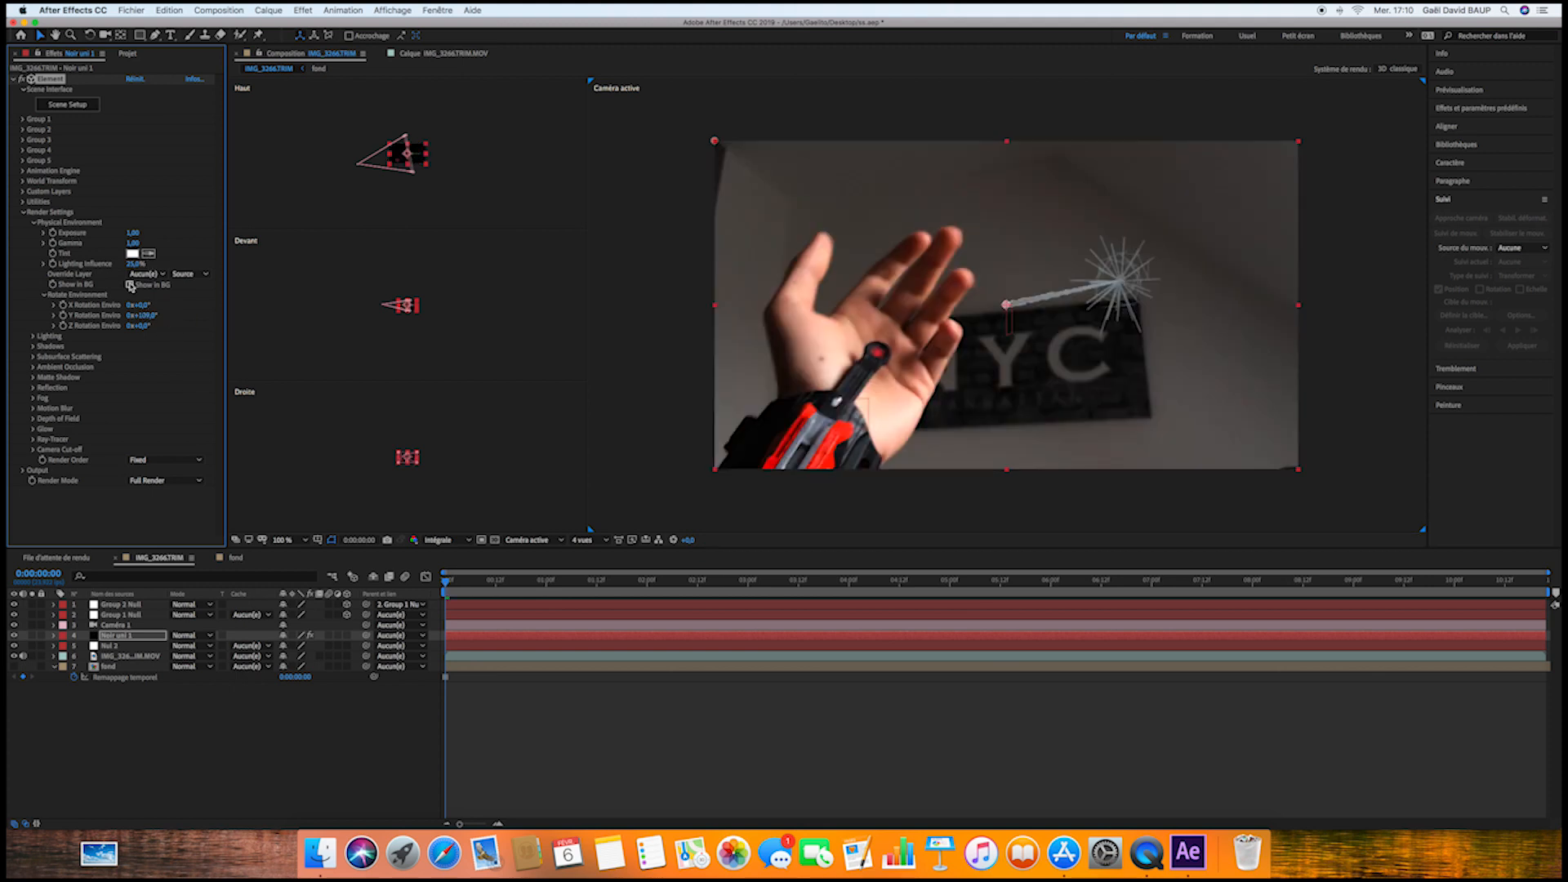
Enable ambient occlusion in Element's render settings, keeping the SSAO mode
click(33, 224)
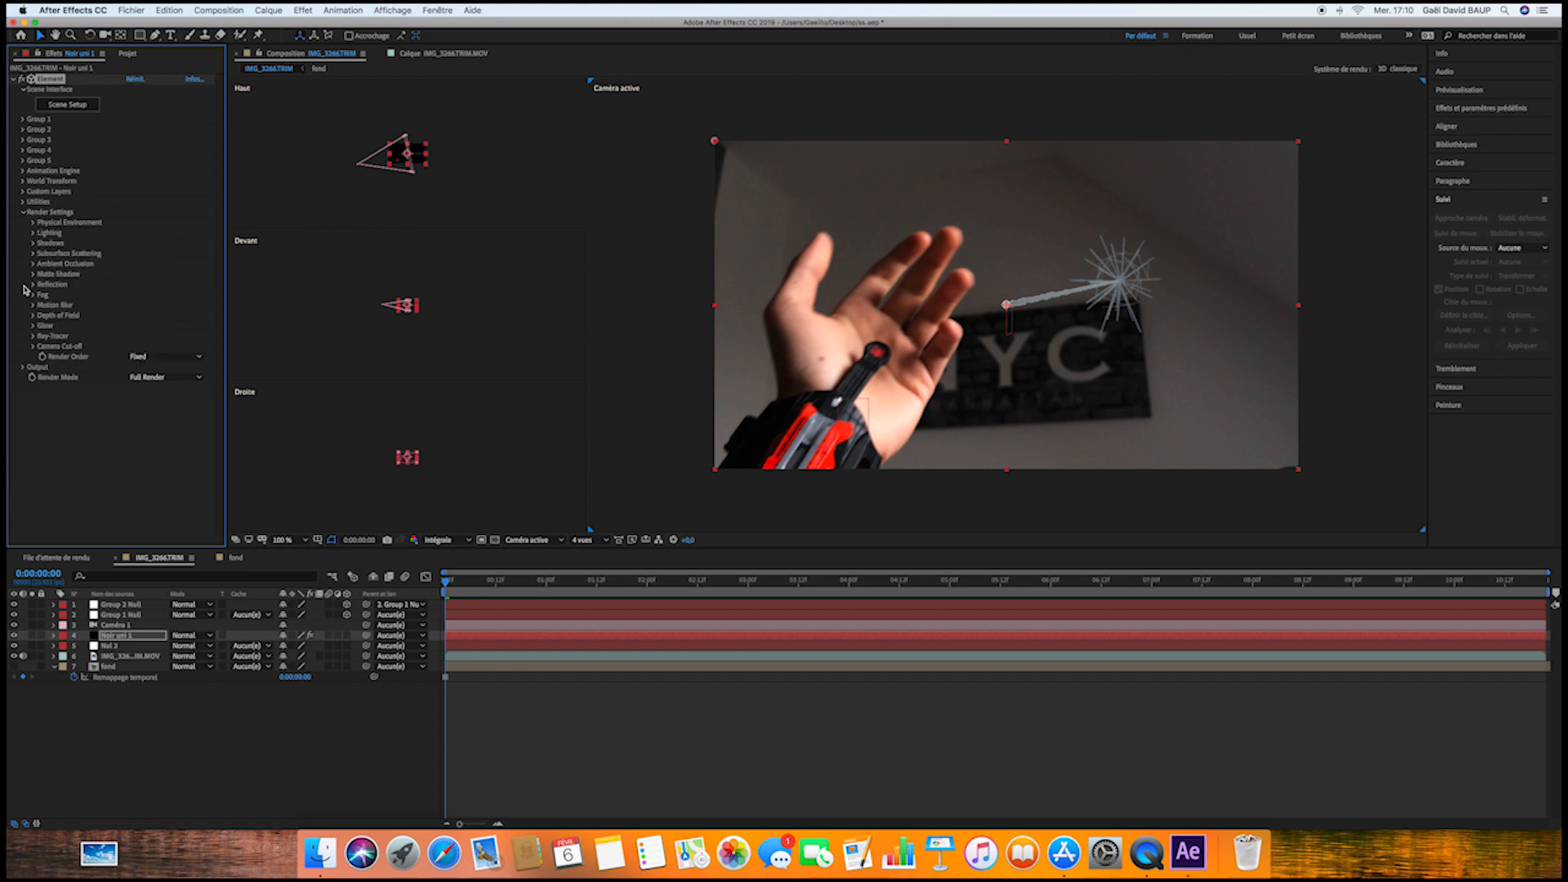
click(33, 264)
click(129, 274)
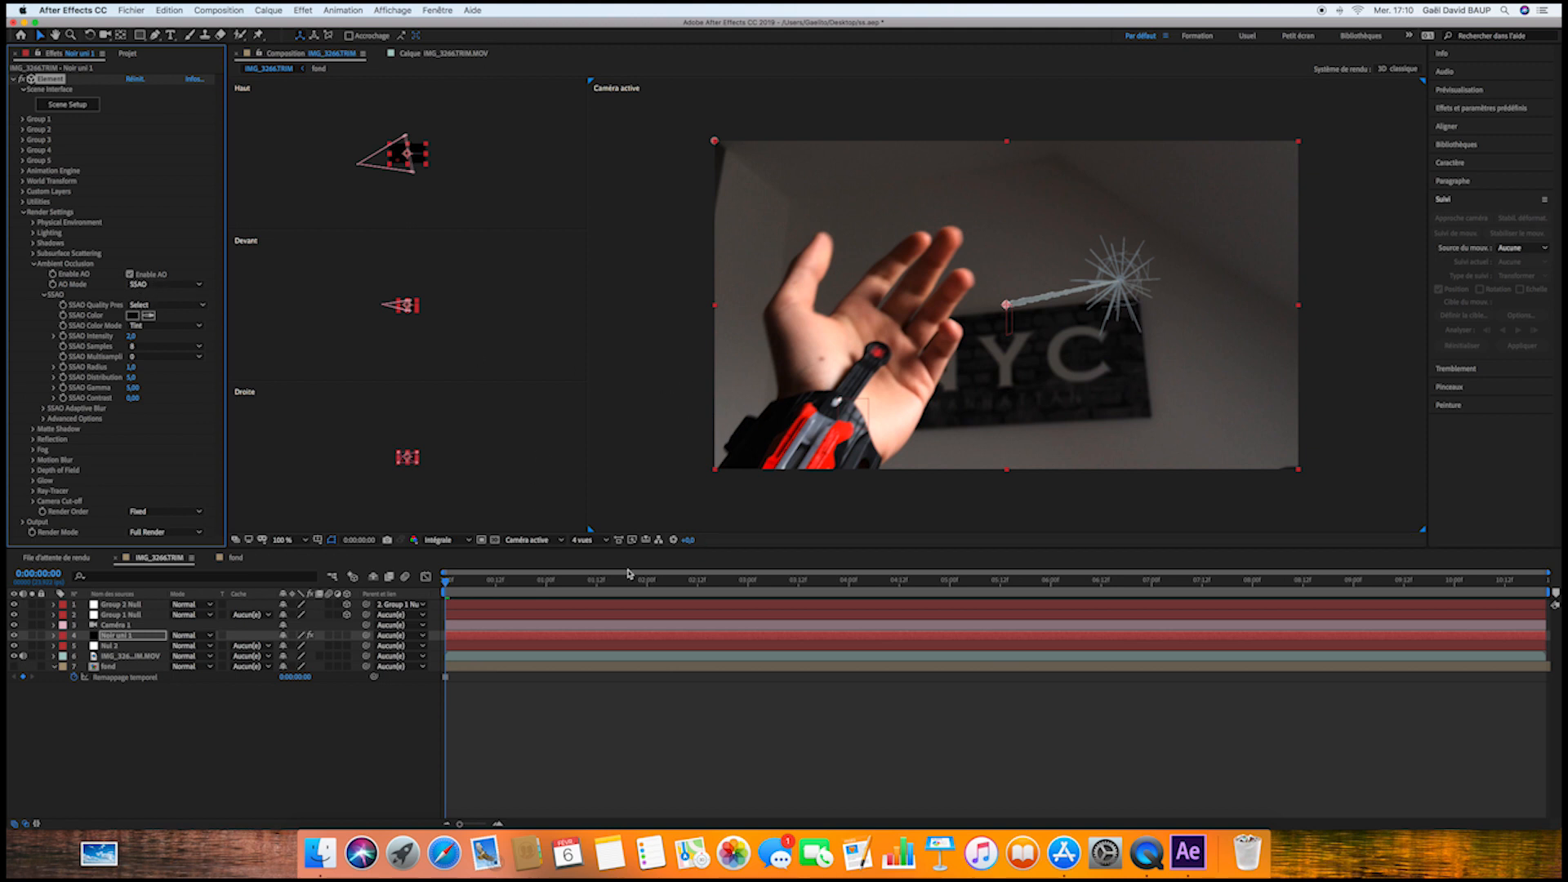
Move the Noir uni 1 Element layer up and to the left so the web strand starts near the fingers
drag(448, 580, 426, 581)
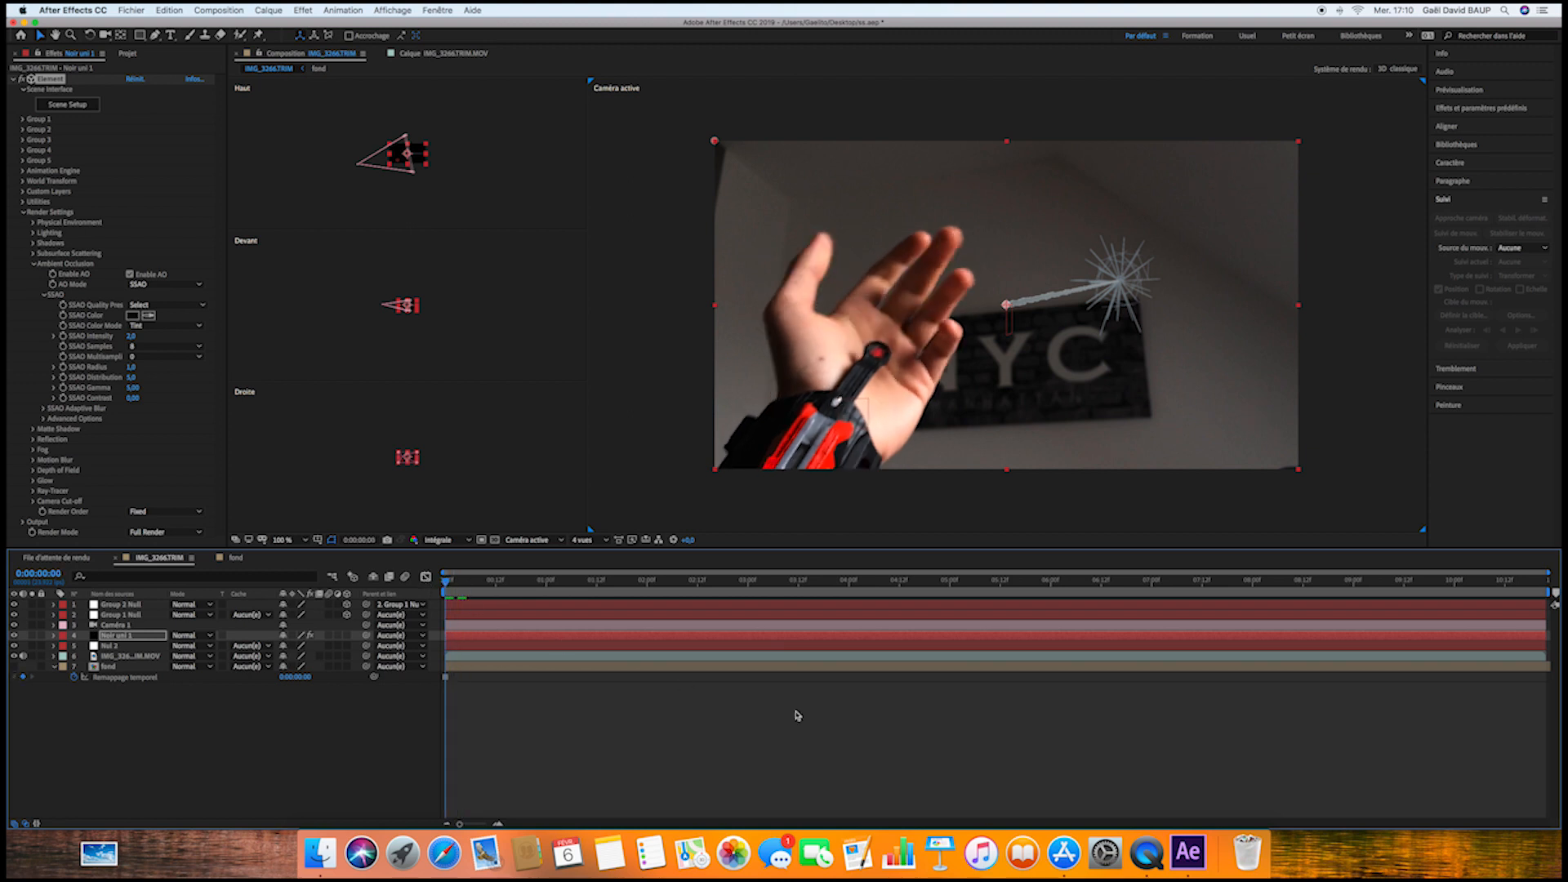
click(128, 639)
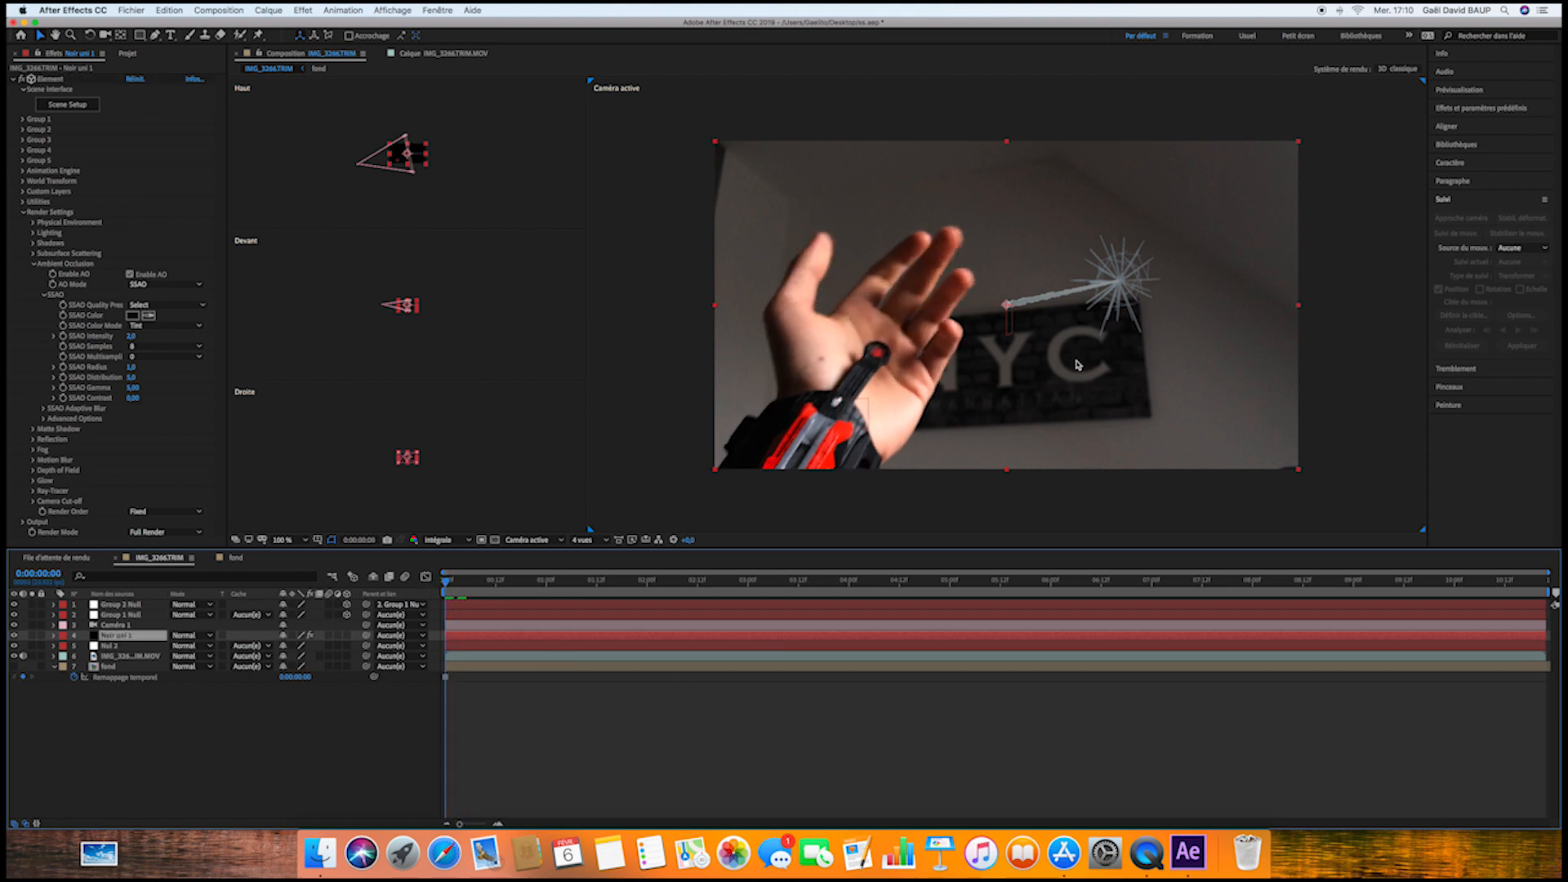
drag(1032, 342, 1021, 341)
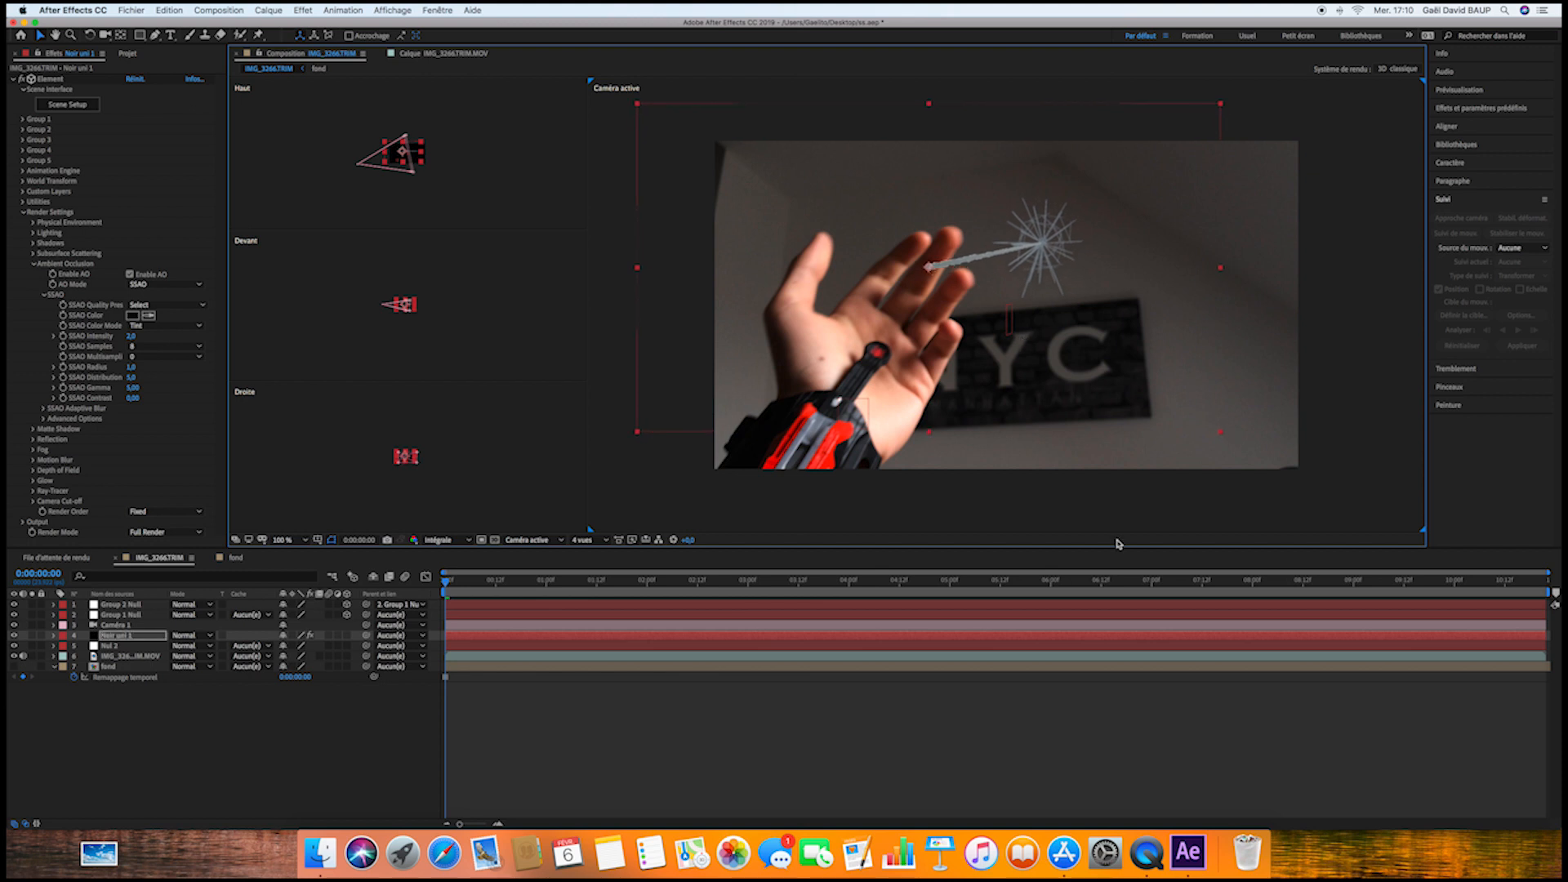
click(1073, 709)
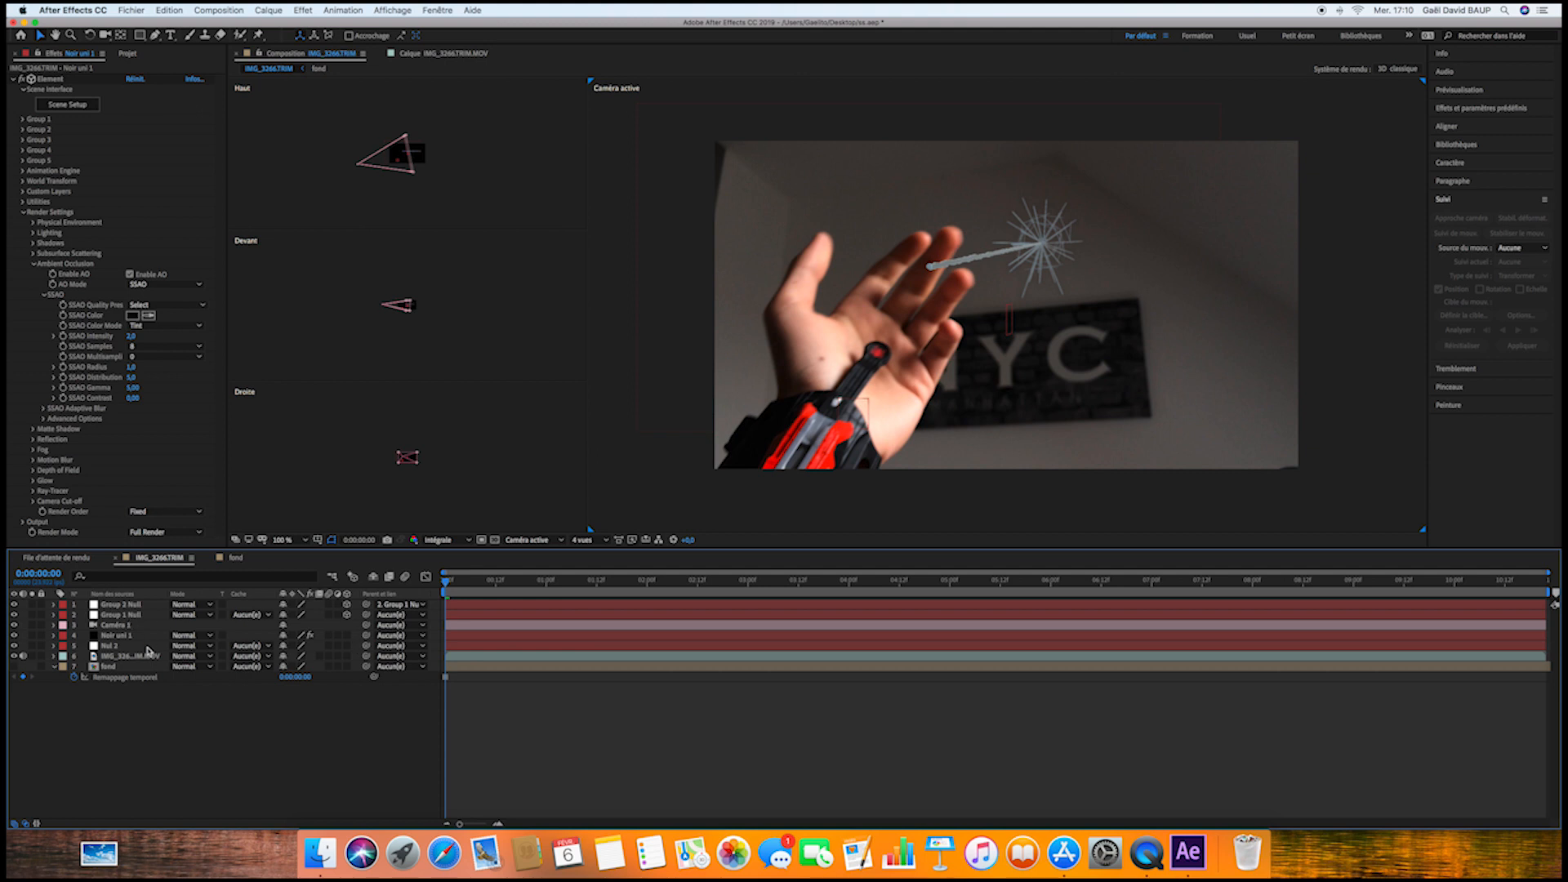
Trim the start of the Noir uni 1 layer to 0:00:00:11, where the hand fires the web
click(137, 607)
drag(447, 586, 493, 589)
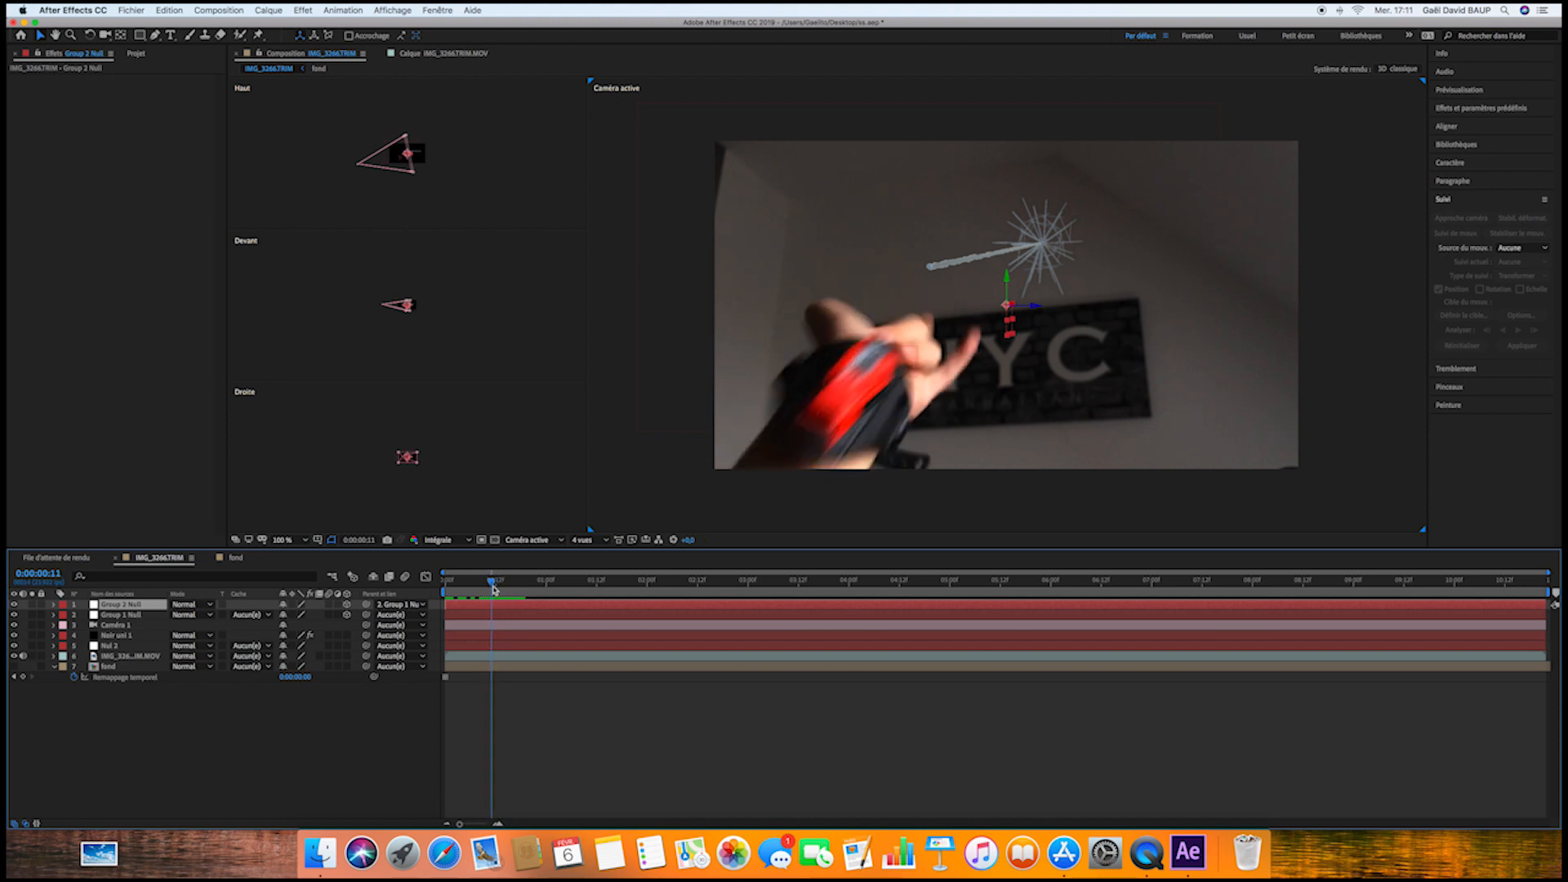
click(455, 638)
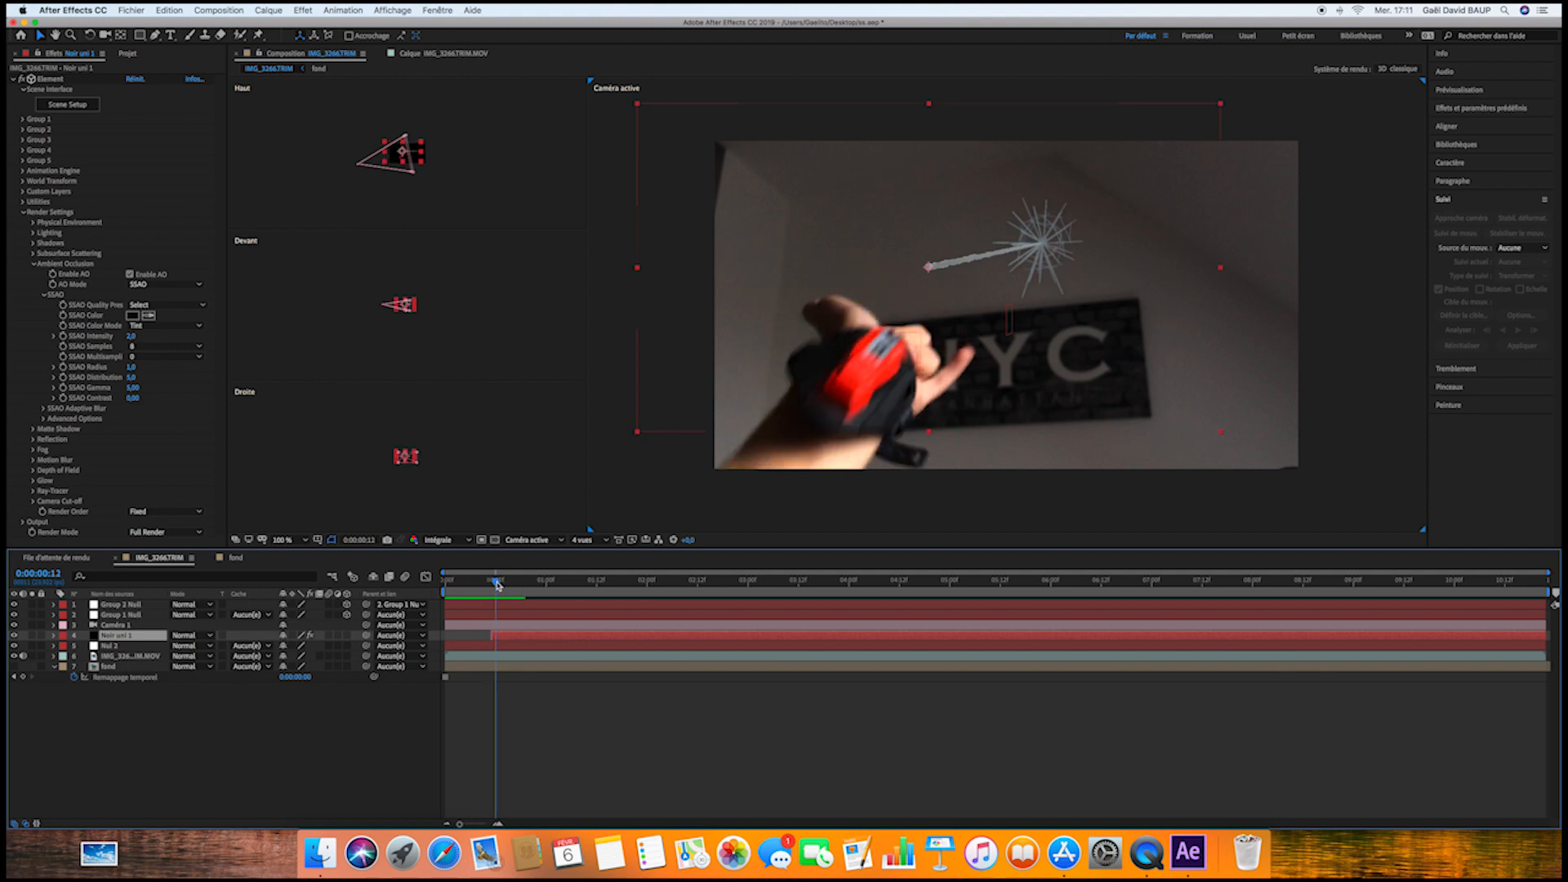
Add a scale keyframe to the Group 1 Null at 0:00:00:11 with the X scale set to 0%
click(126, 617)
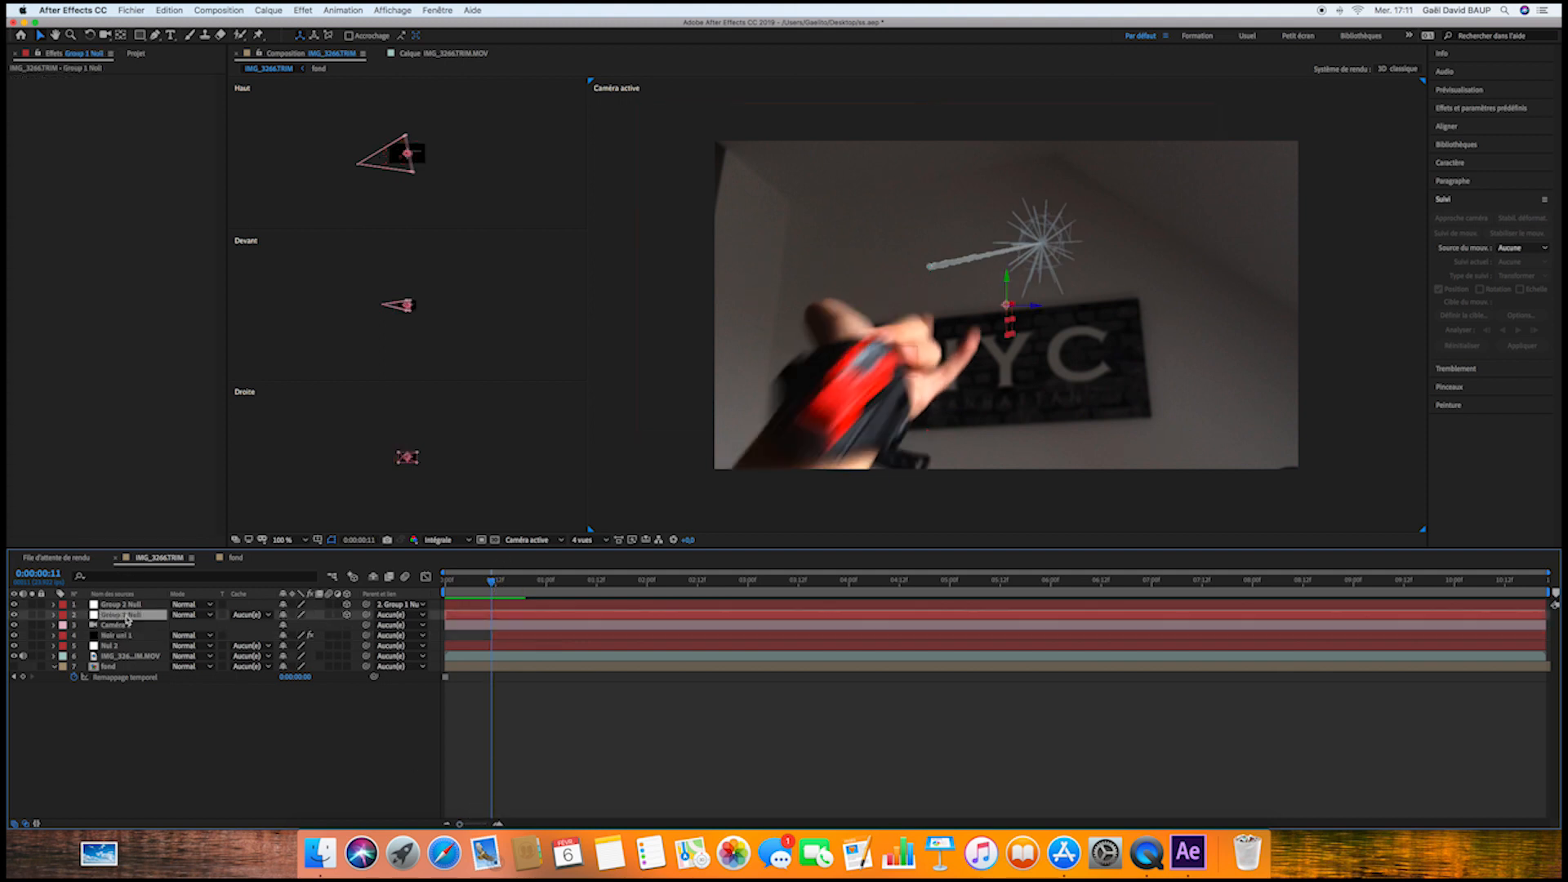
key(s)
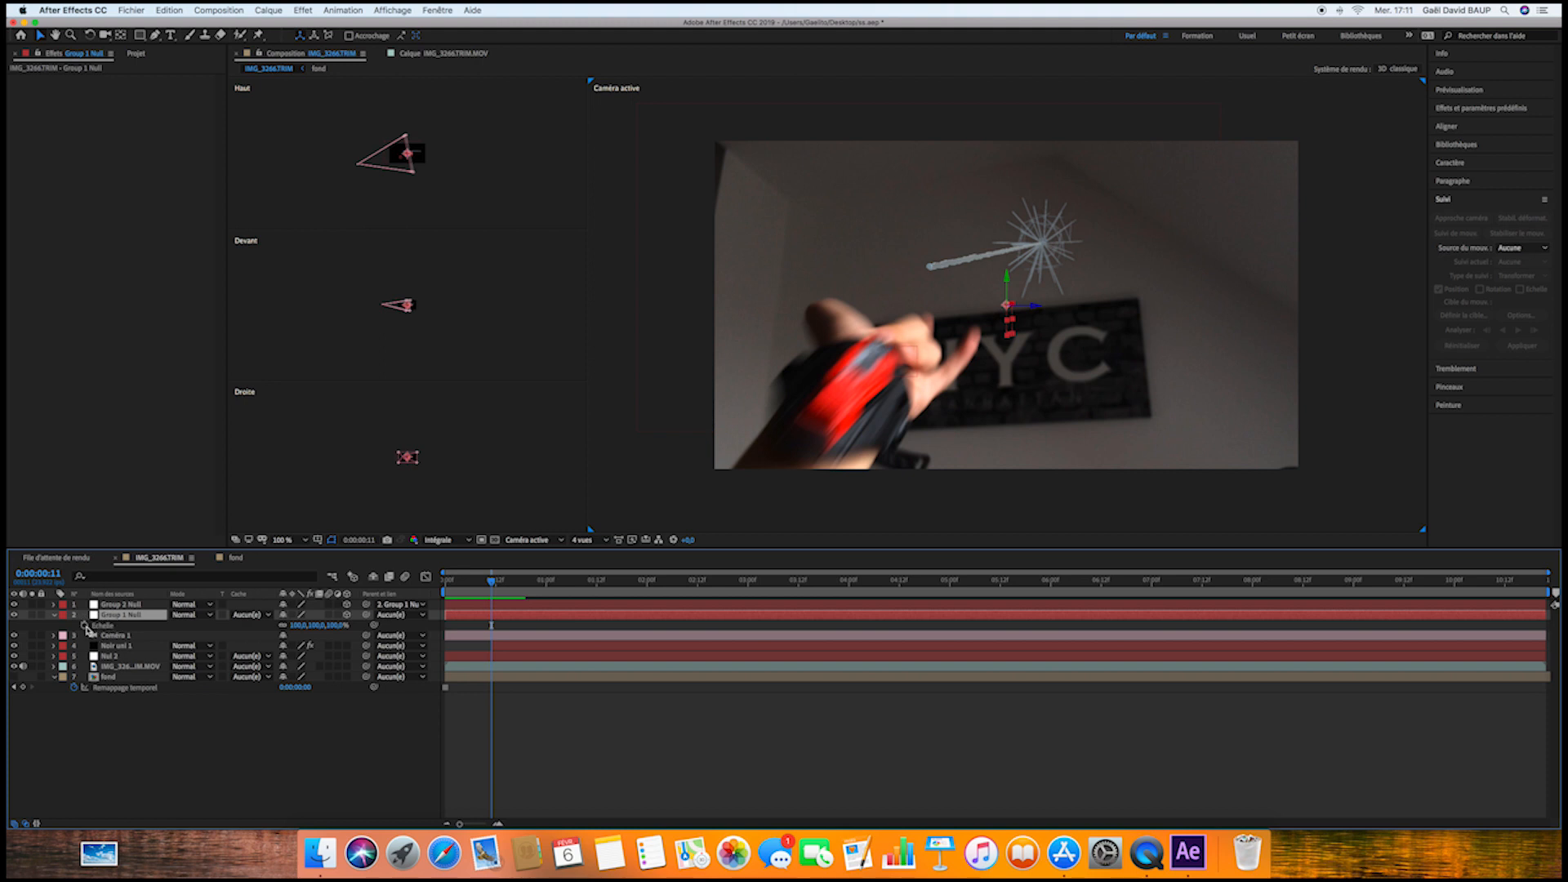
click(84, 625)
click(300, 626)
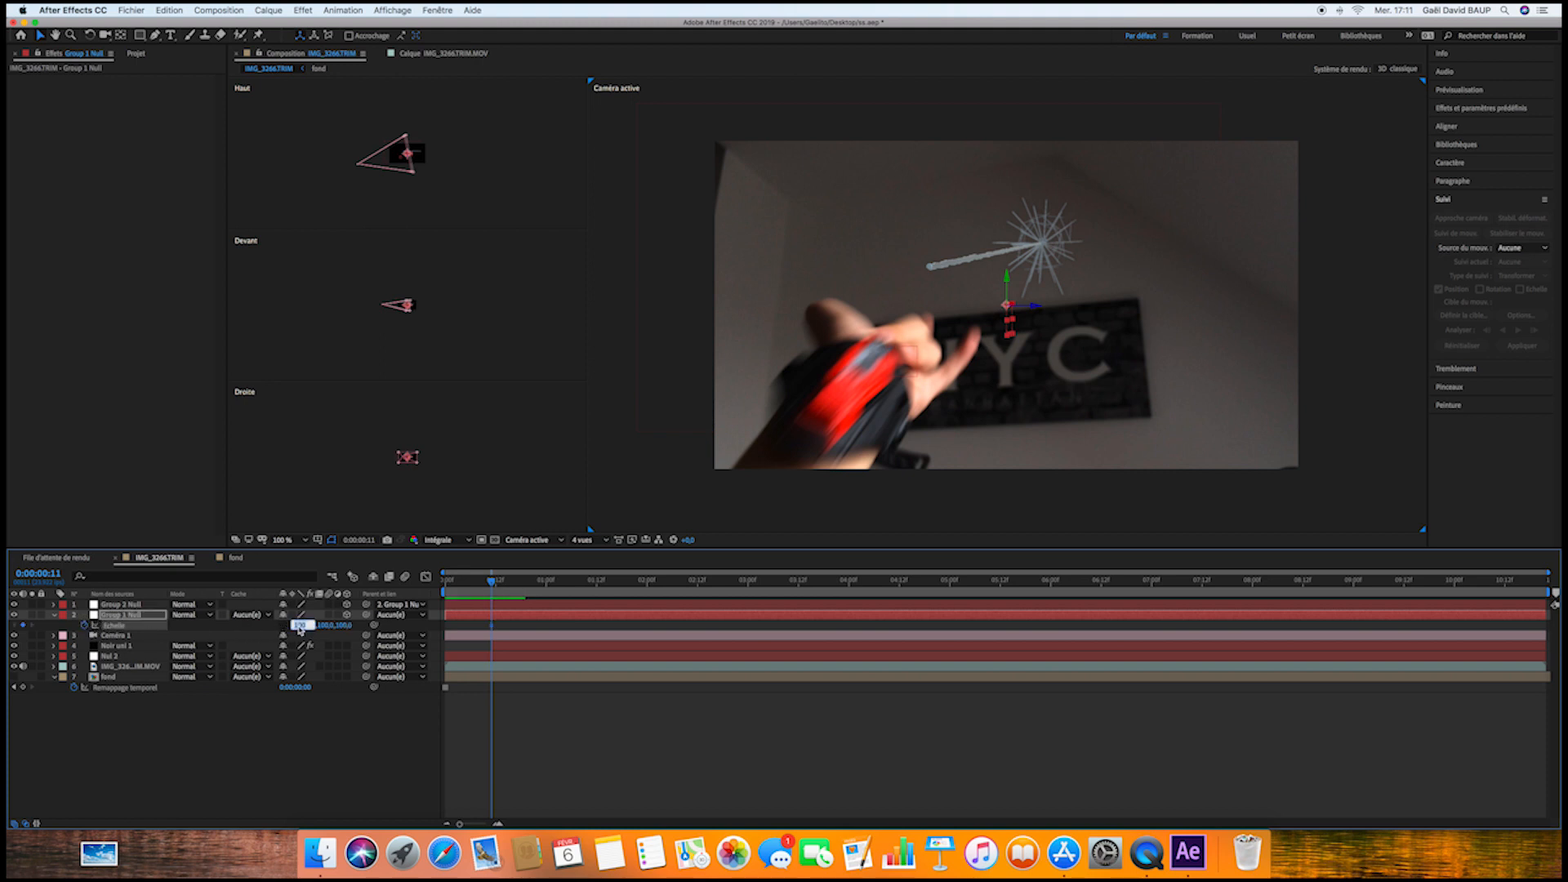
click(319, 709)
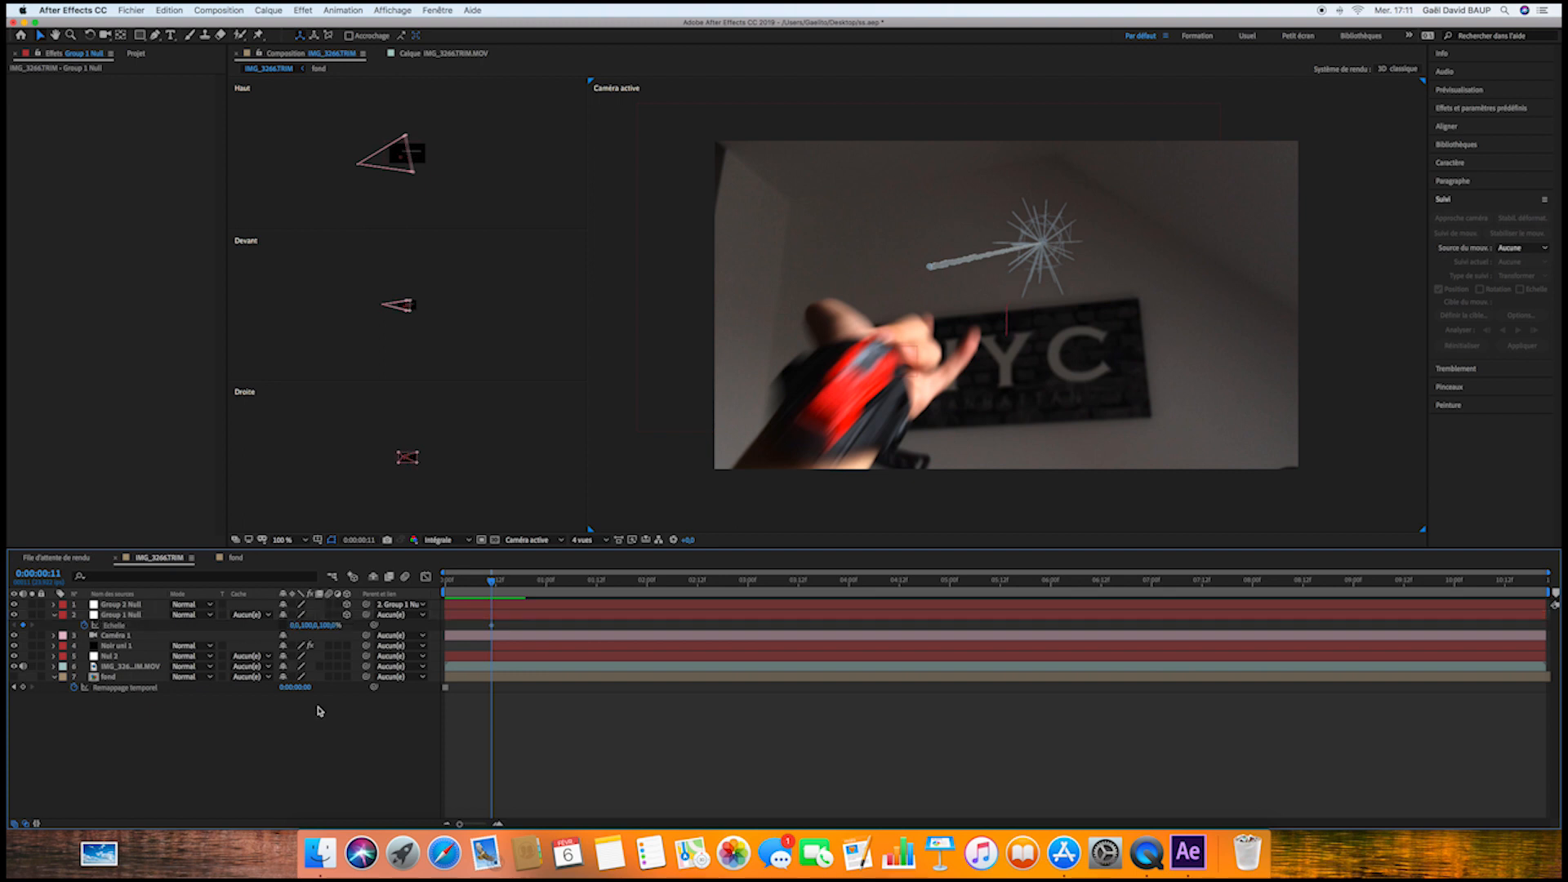
Keyframe the Group 1 Null's X scale at 100% at 0:00:00:14
drag(465, 824, 485, 823)
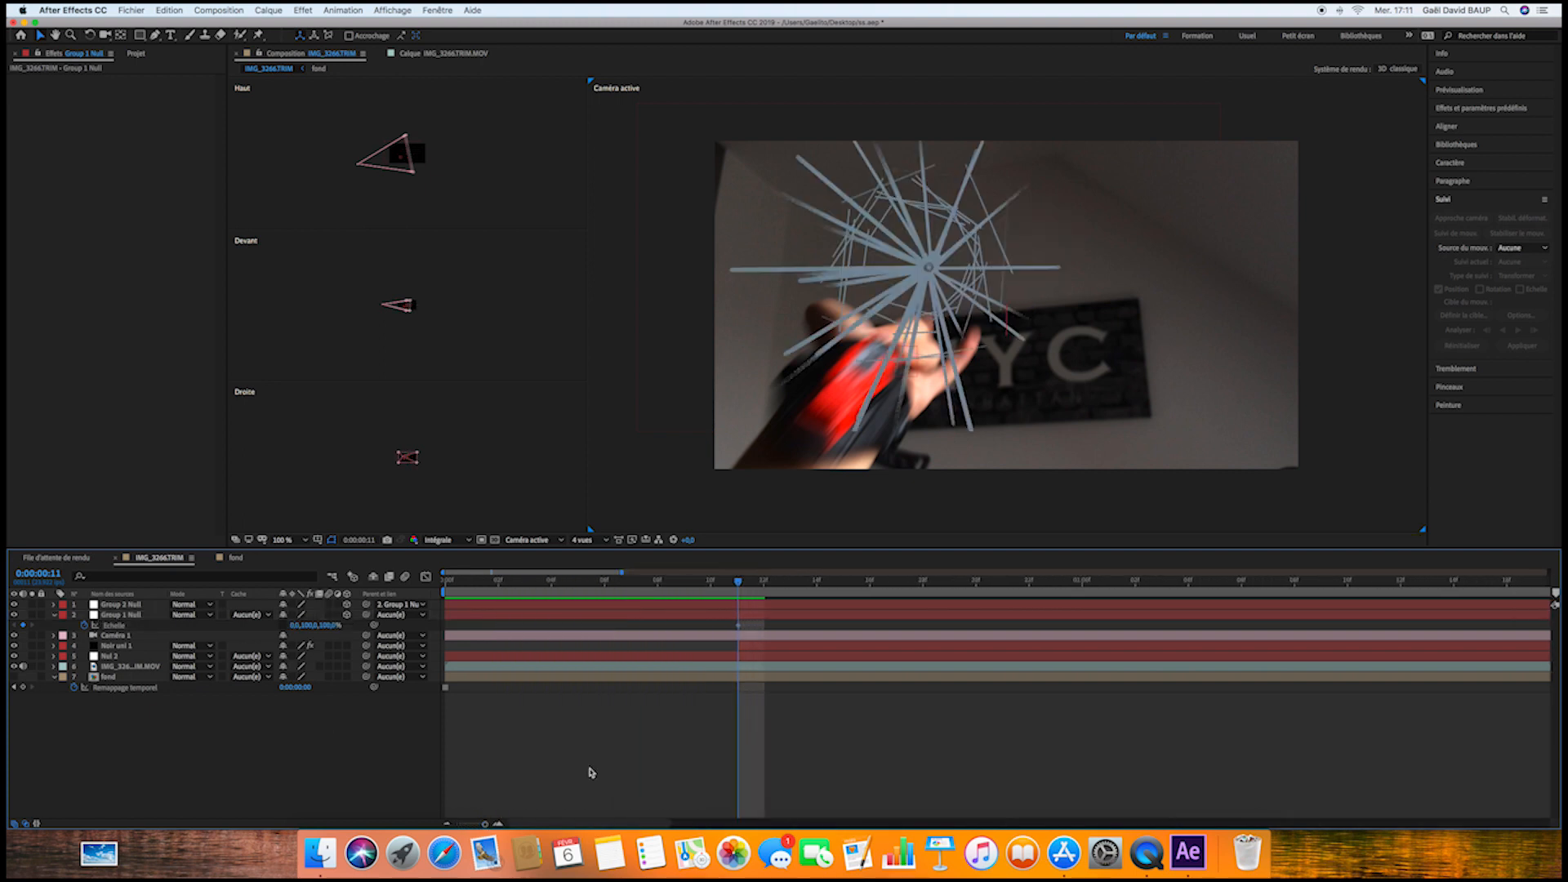
drag(744, 585, 818, 583)
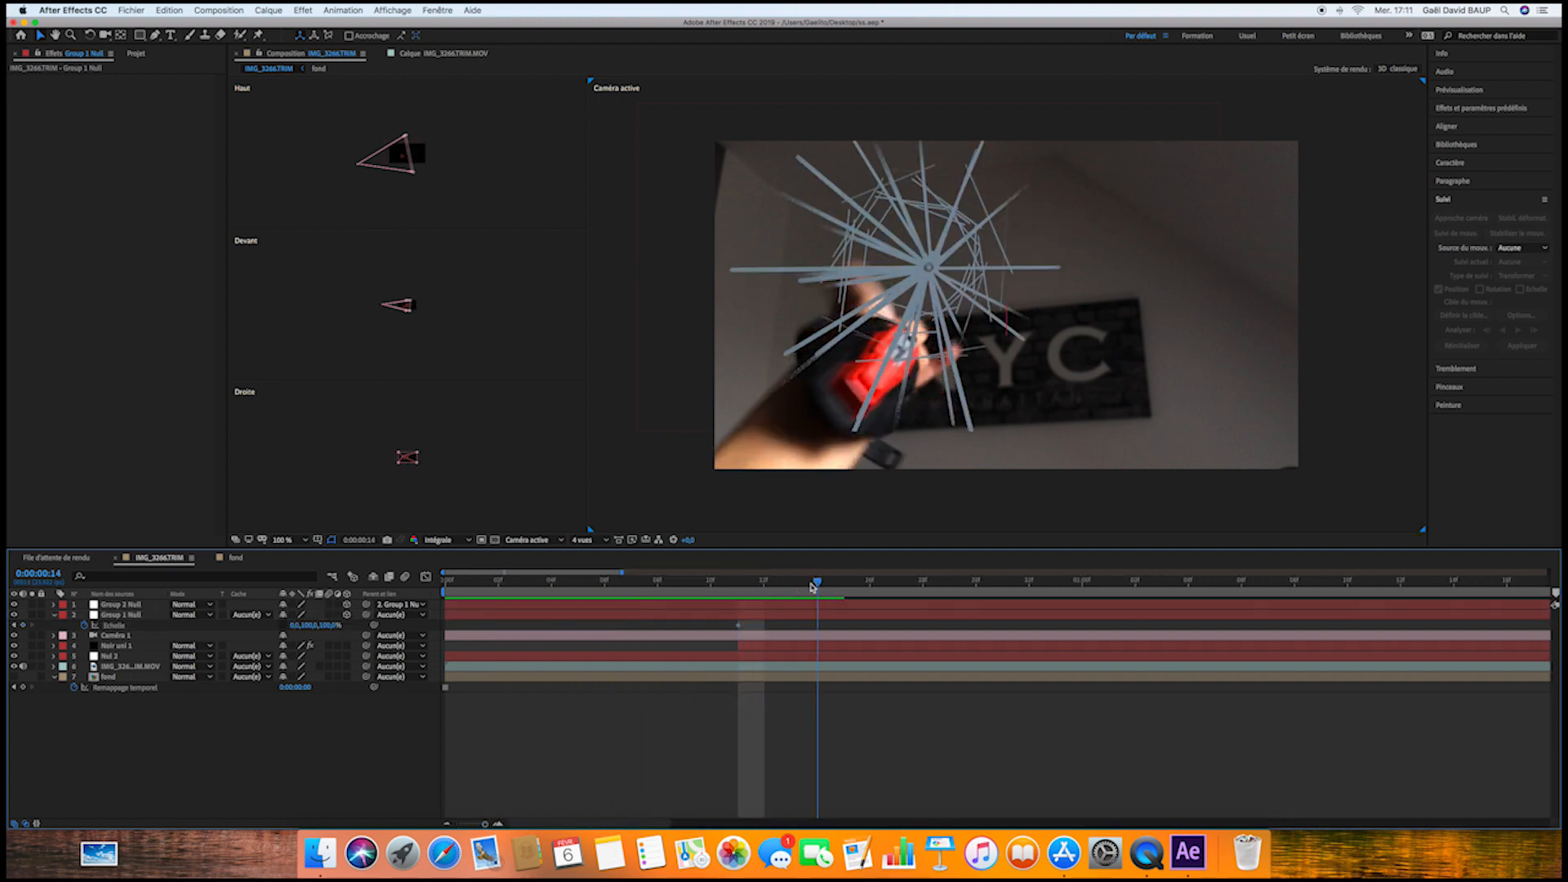
click(297, 625)
click(326, 735)
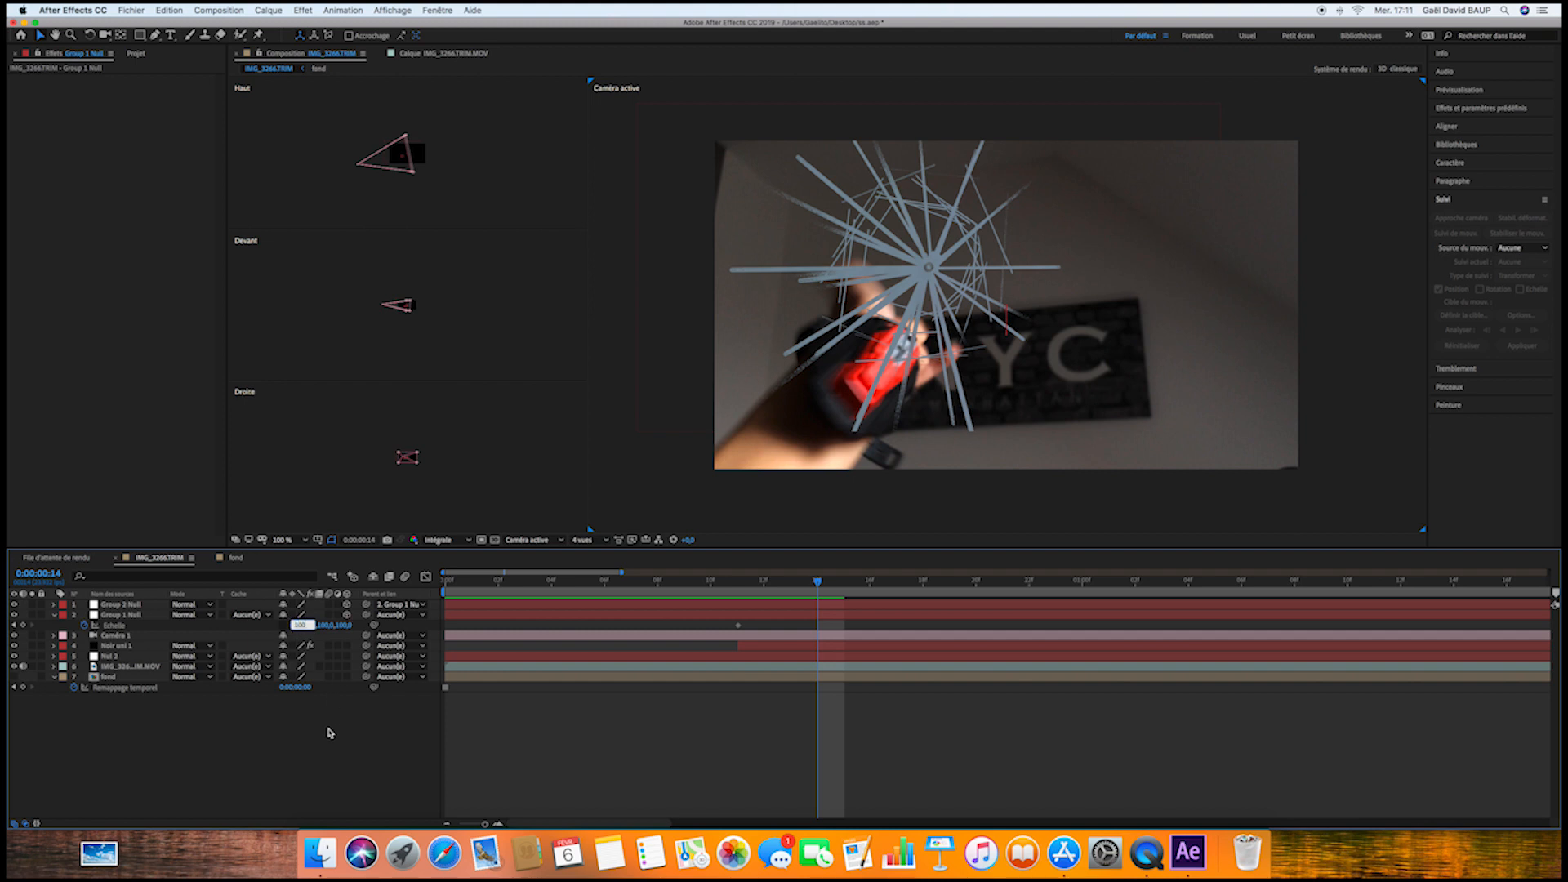
Add a scale keyframe to the Group 2 Null at 0:00:00:11, unlink its proportions and reduce the Y and Z scale
drag(818, 583, 738, 583)
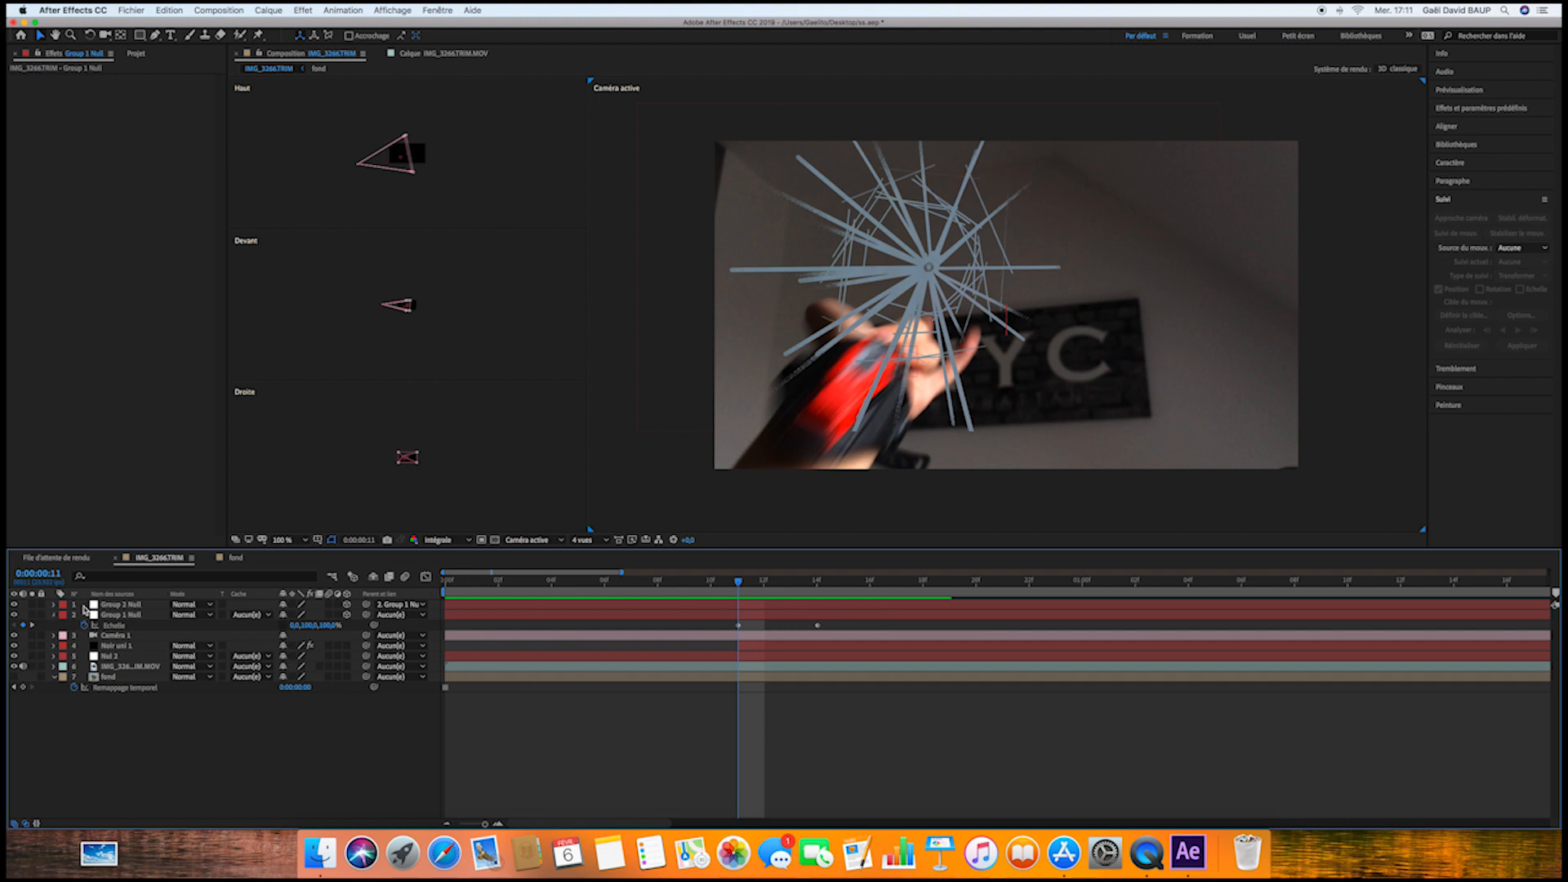
click(123, 606)
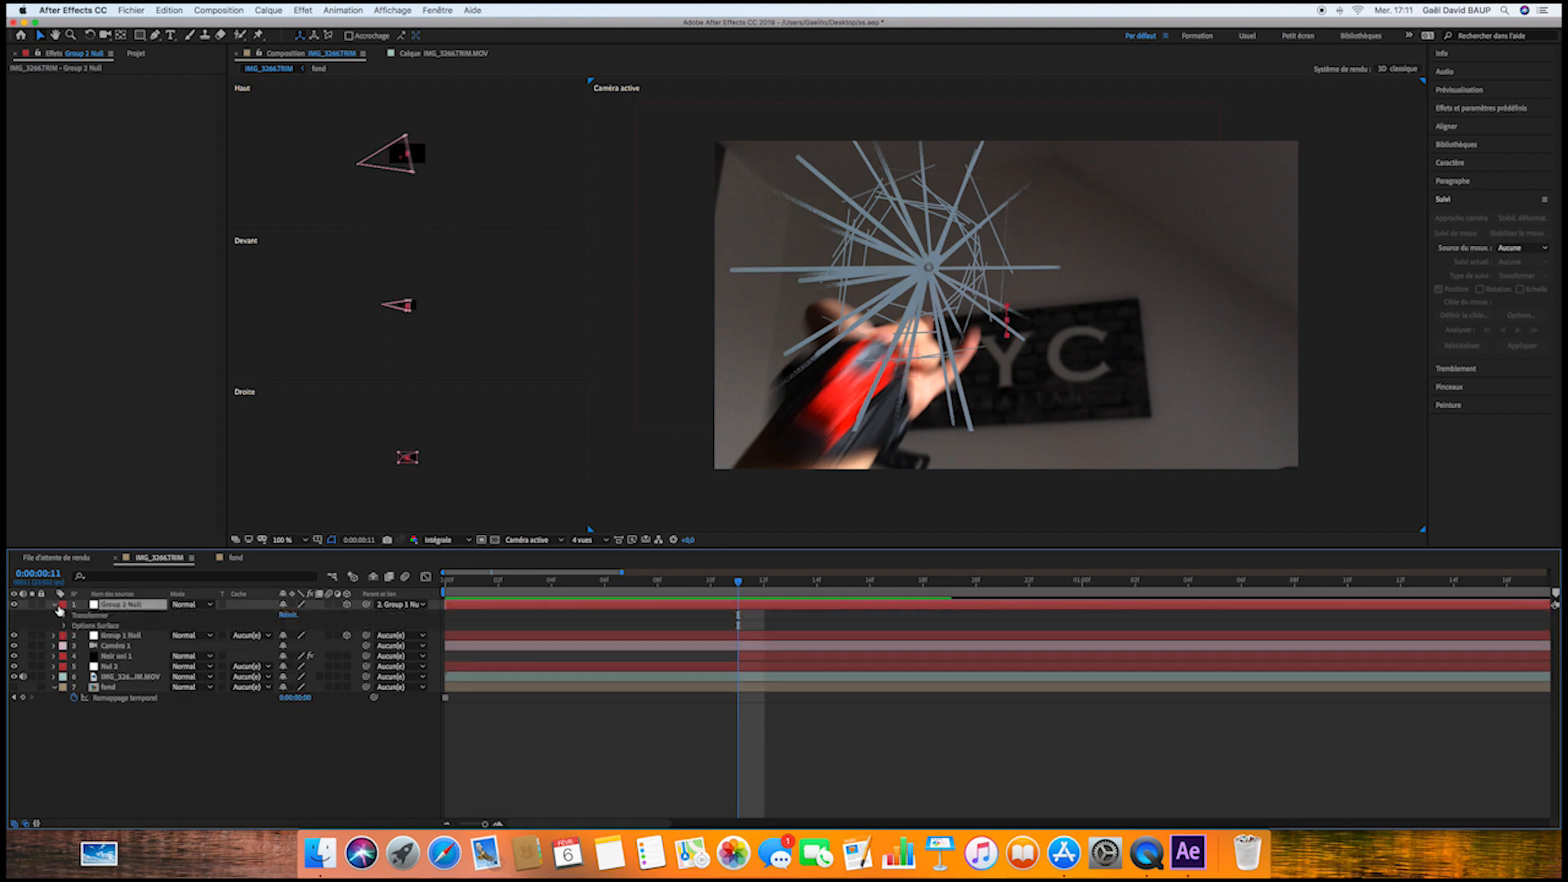
key(s)
click(84, 615)
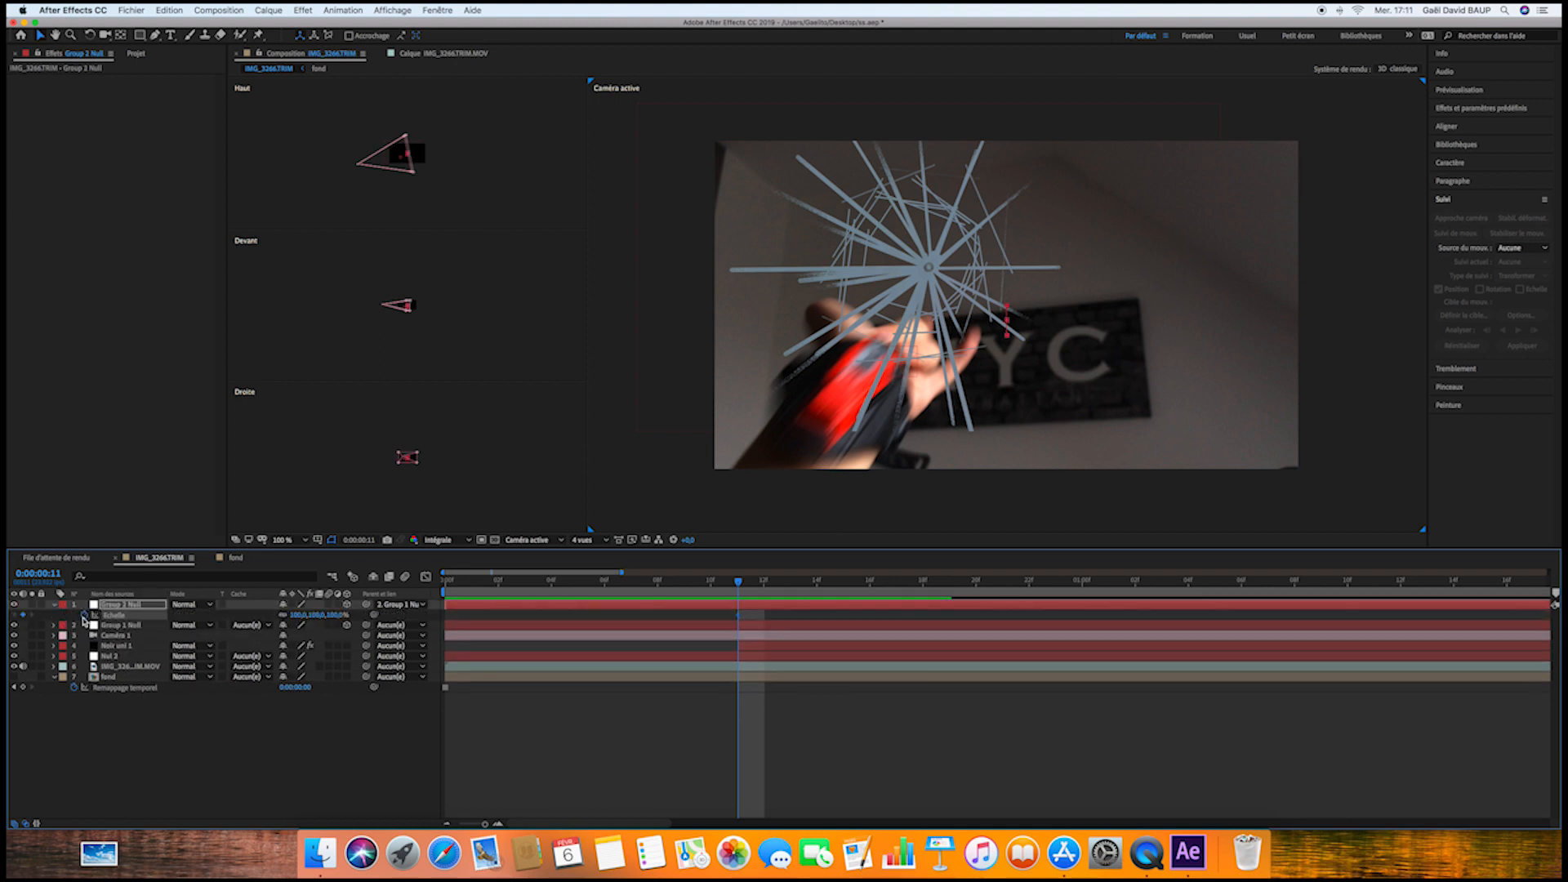
click(279, 616)
click(283, 615)
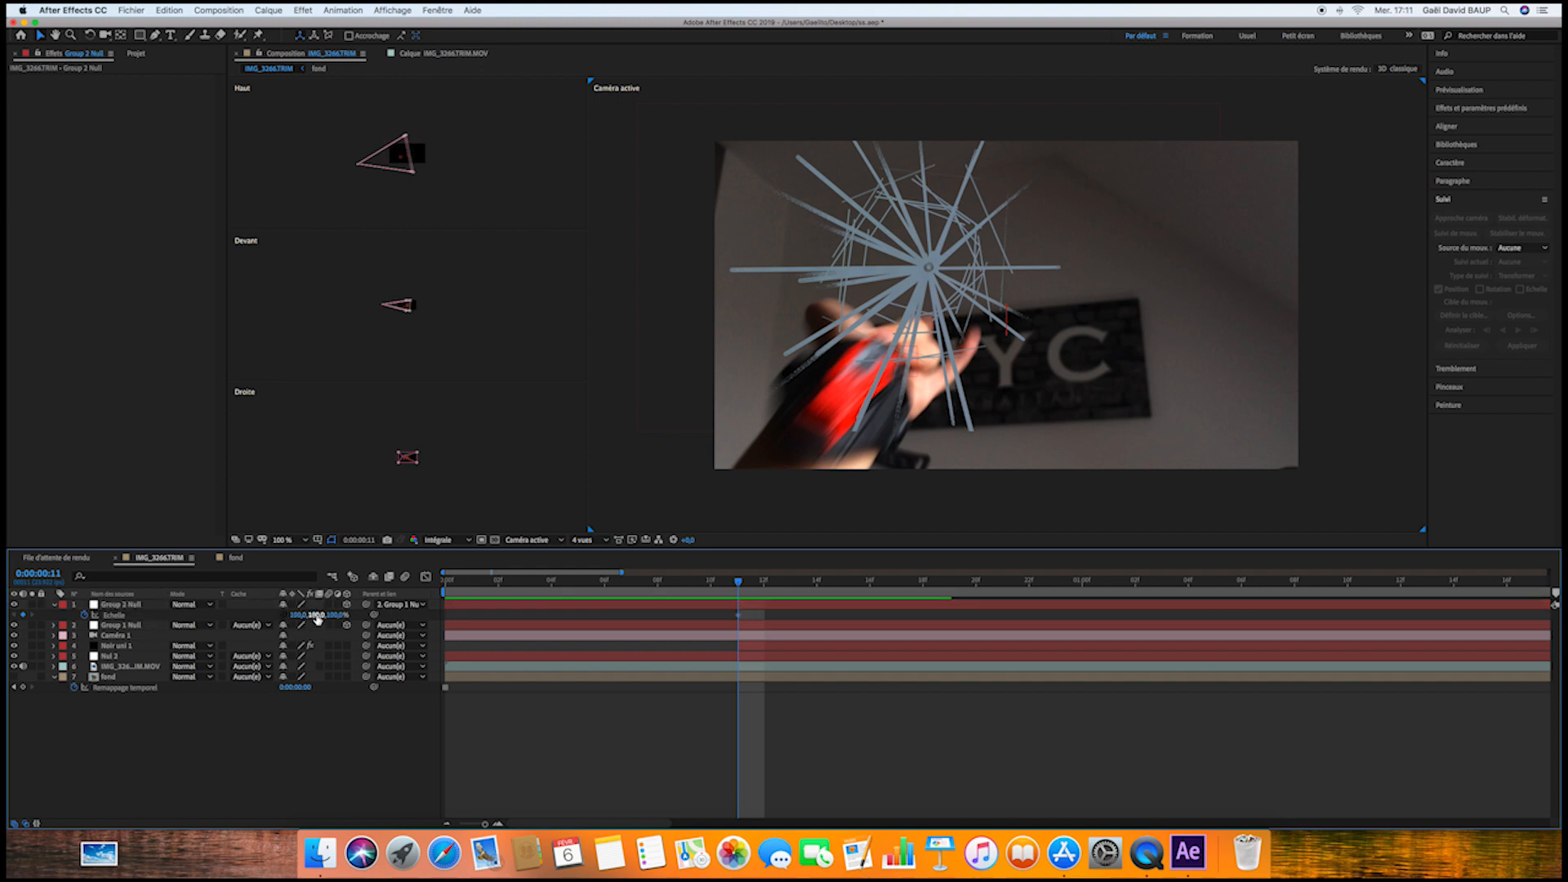
mouse_move(317, 616)
mouse_down()
mouse_move(275, 616)
mouse_move(341, 615)
mouse_move(298, 613)
mouse_up()
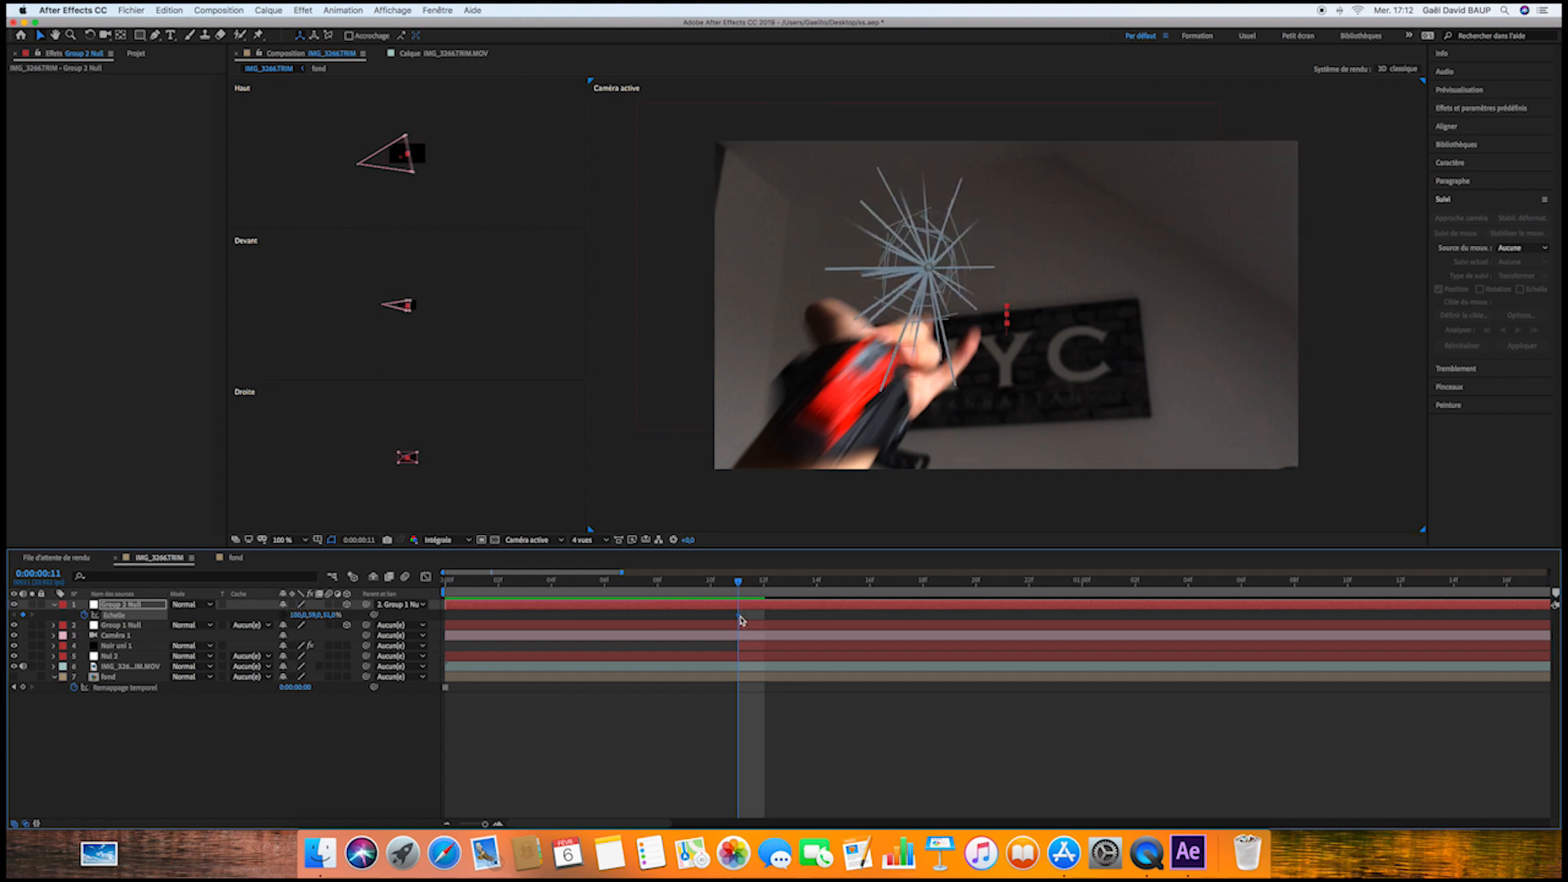
Shift the Group 2 Null's scale keyframe to 0:00:00:14 and slightly enlarge the web burst through its Y and Z scale
mouse_move(741, 621)
drag(736, 583, 817, 618)
click(777, 616)
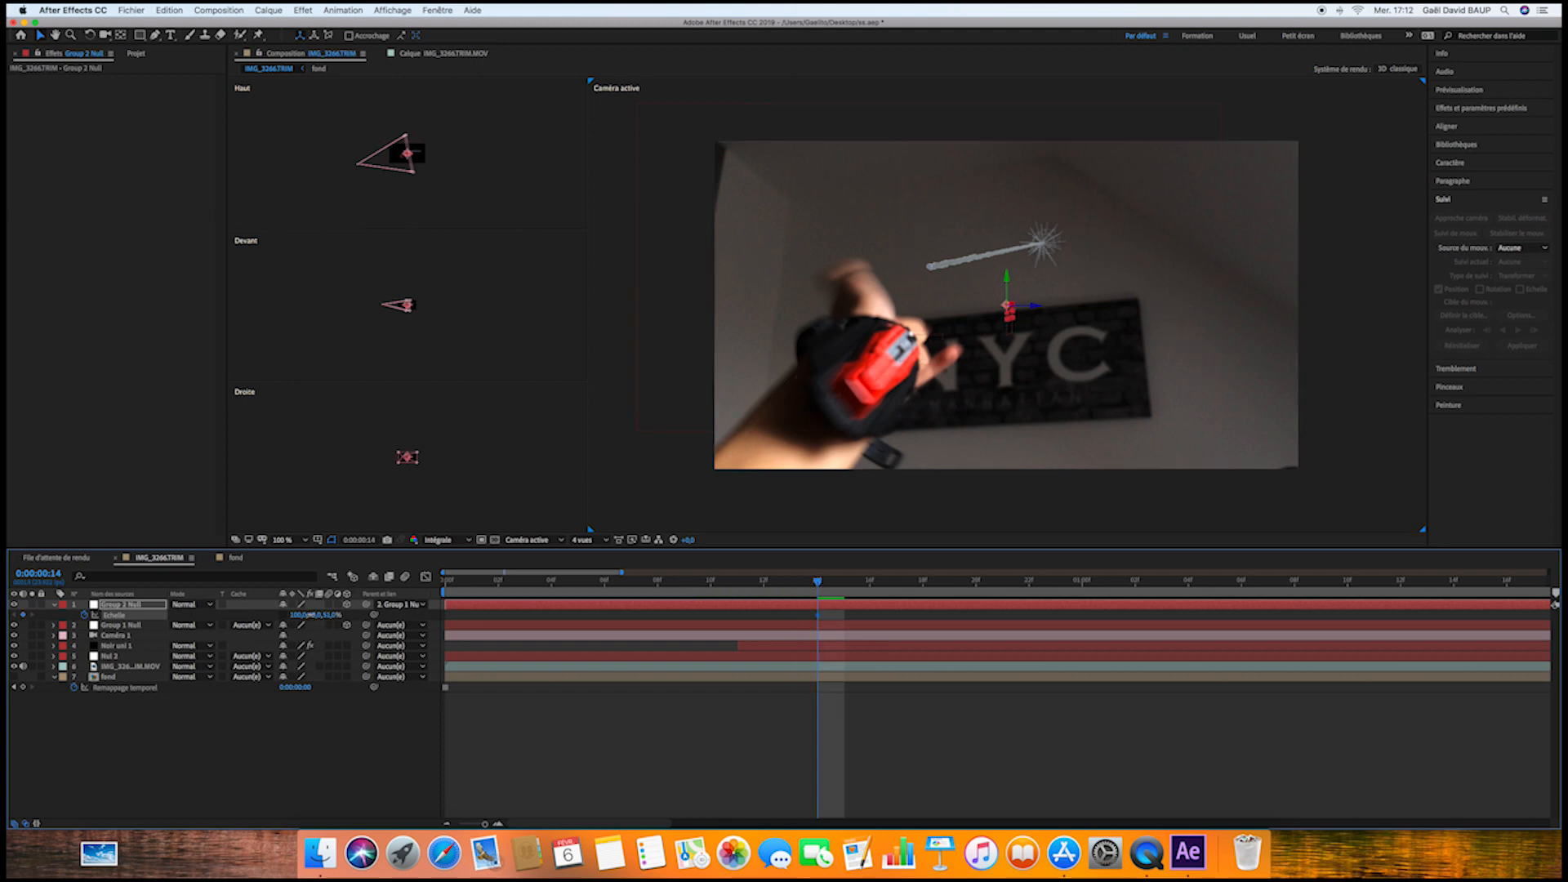
drag(314, 614, 334, 615)
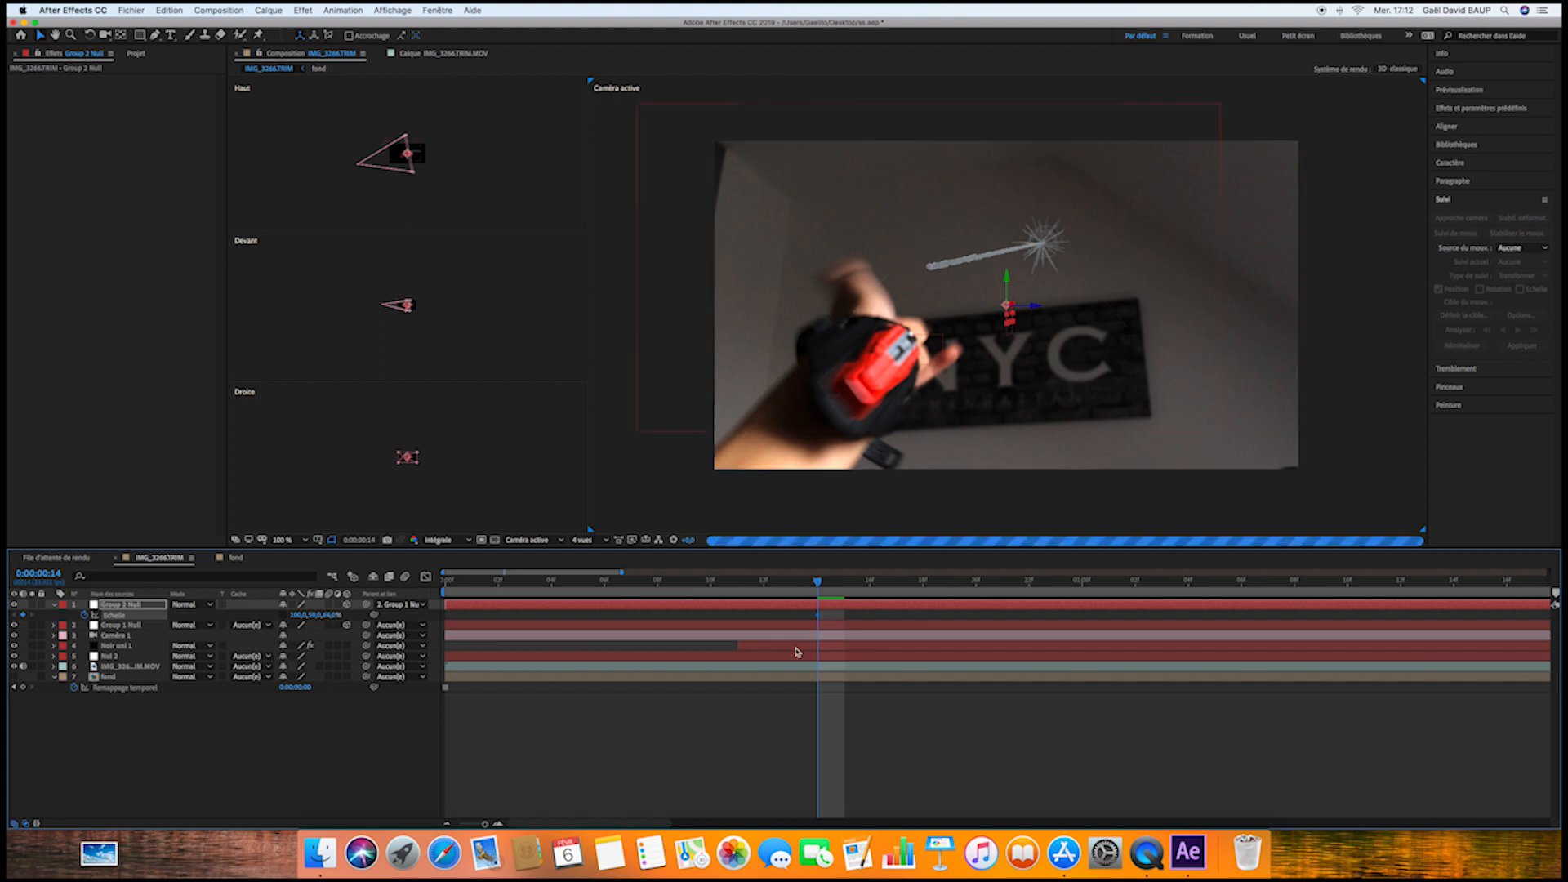
Keyframe the Group 2 Null's Y and Z scale at 0% at 0:00:00:11, check the growth up to frame 14 and collapse the layer
click(739, 583)
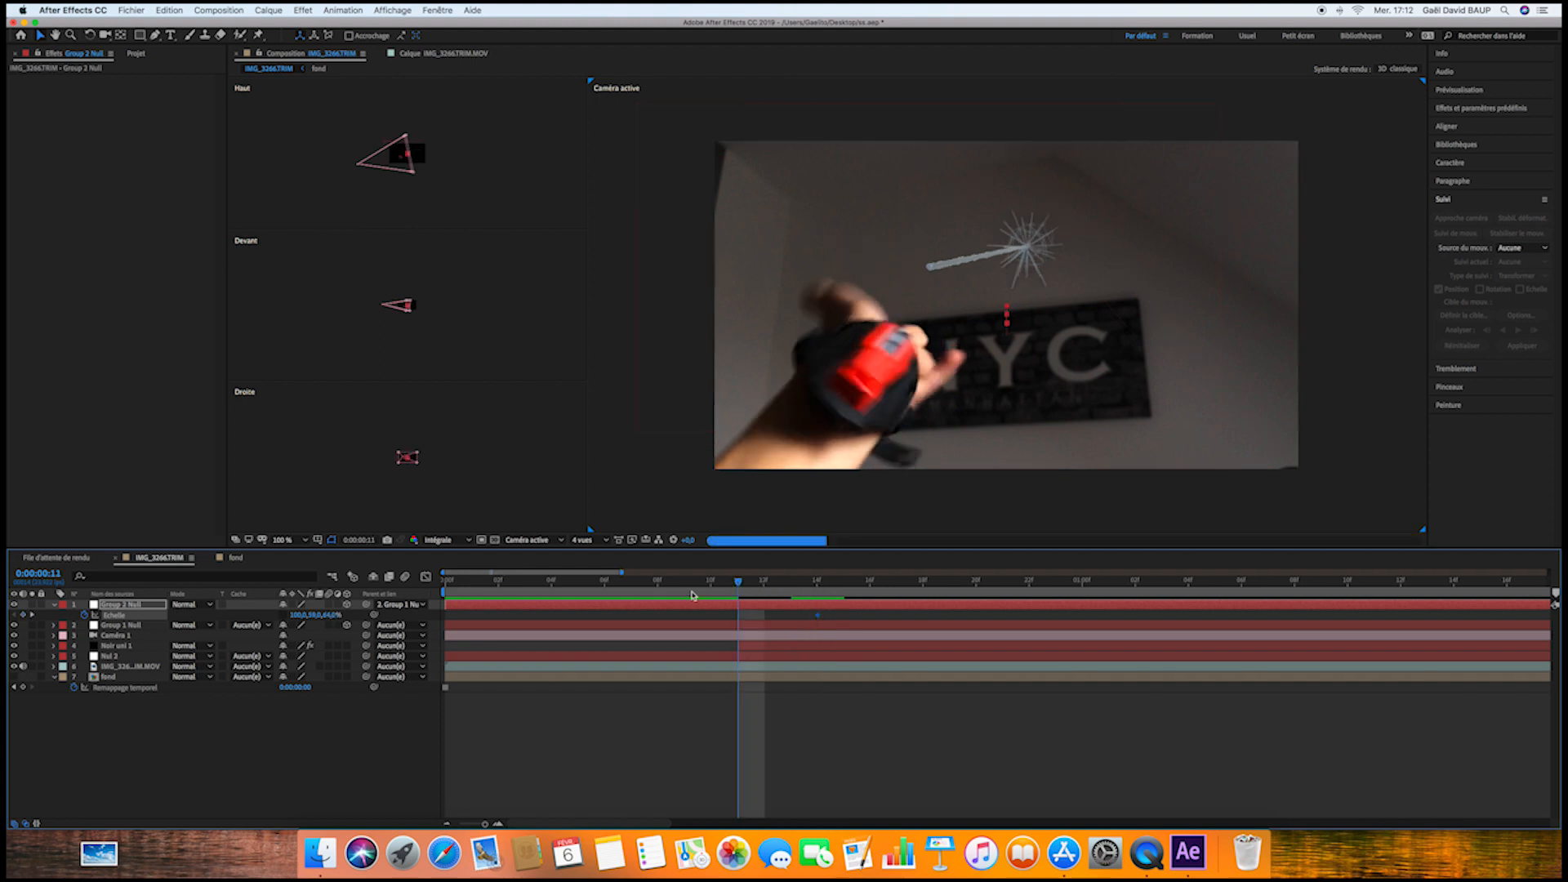
click(311, 616)
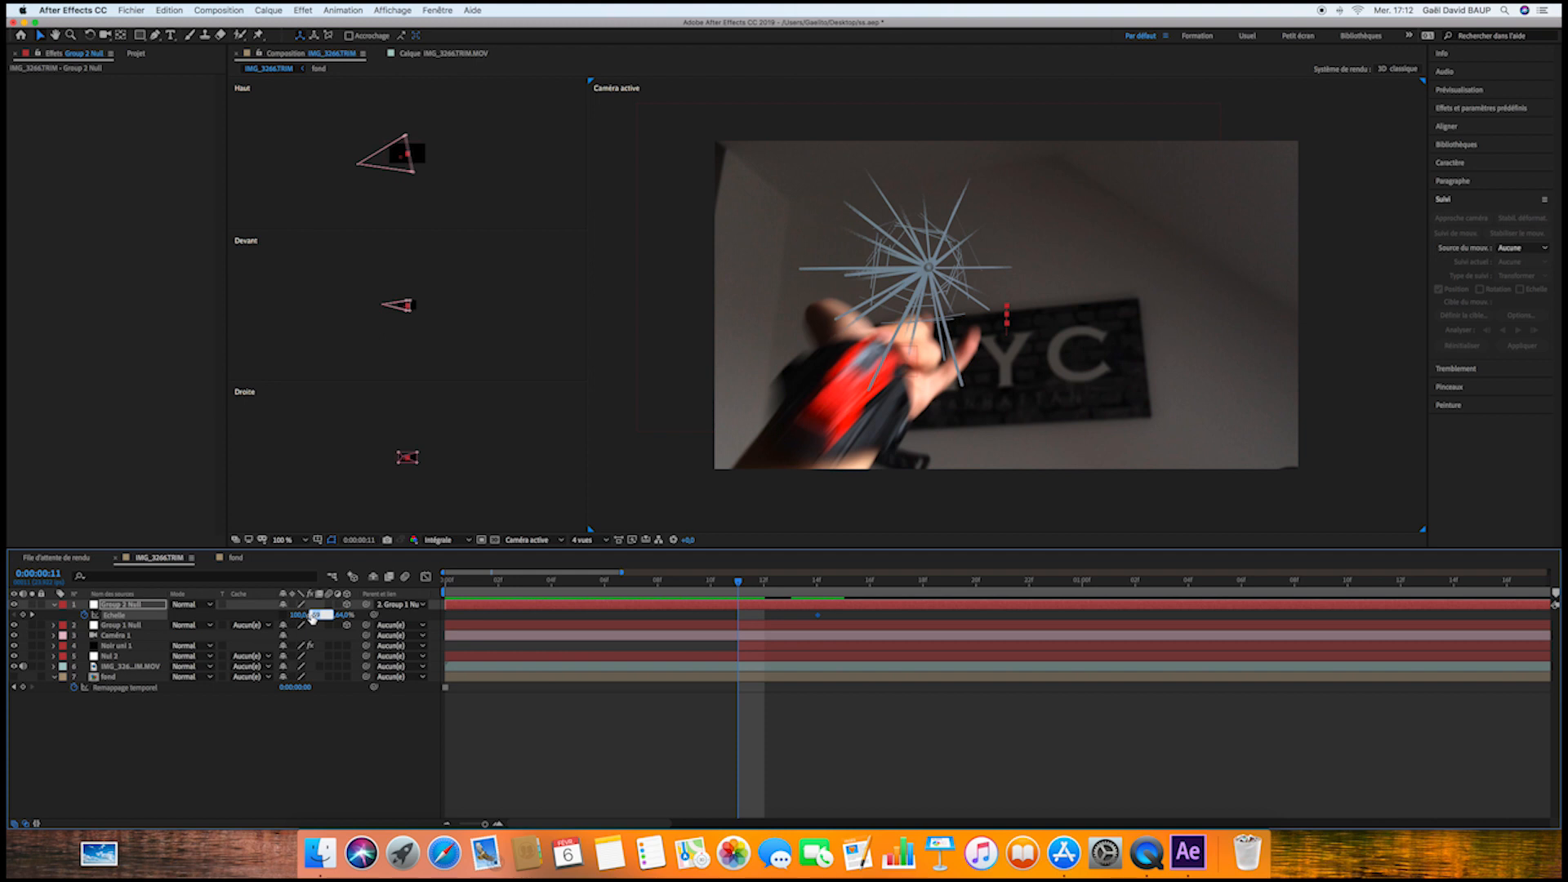
text(0)
key(Return)
click(331, 616)
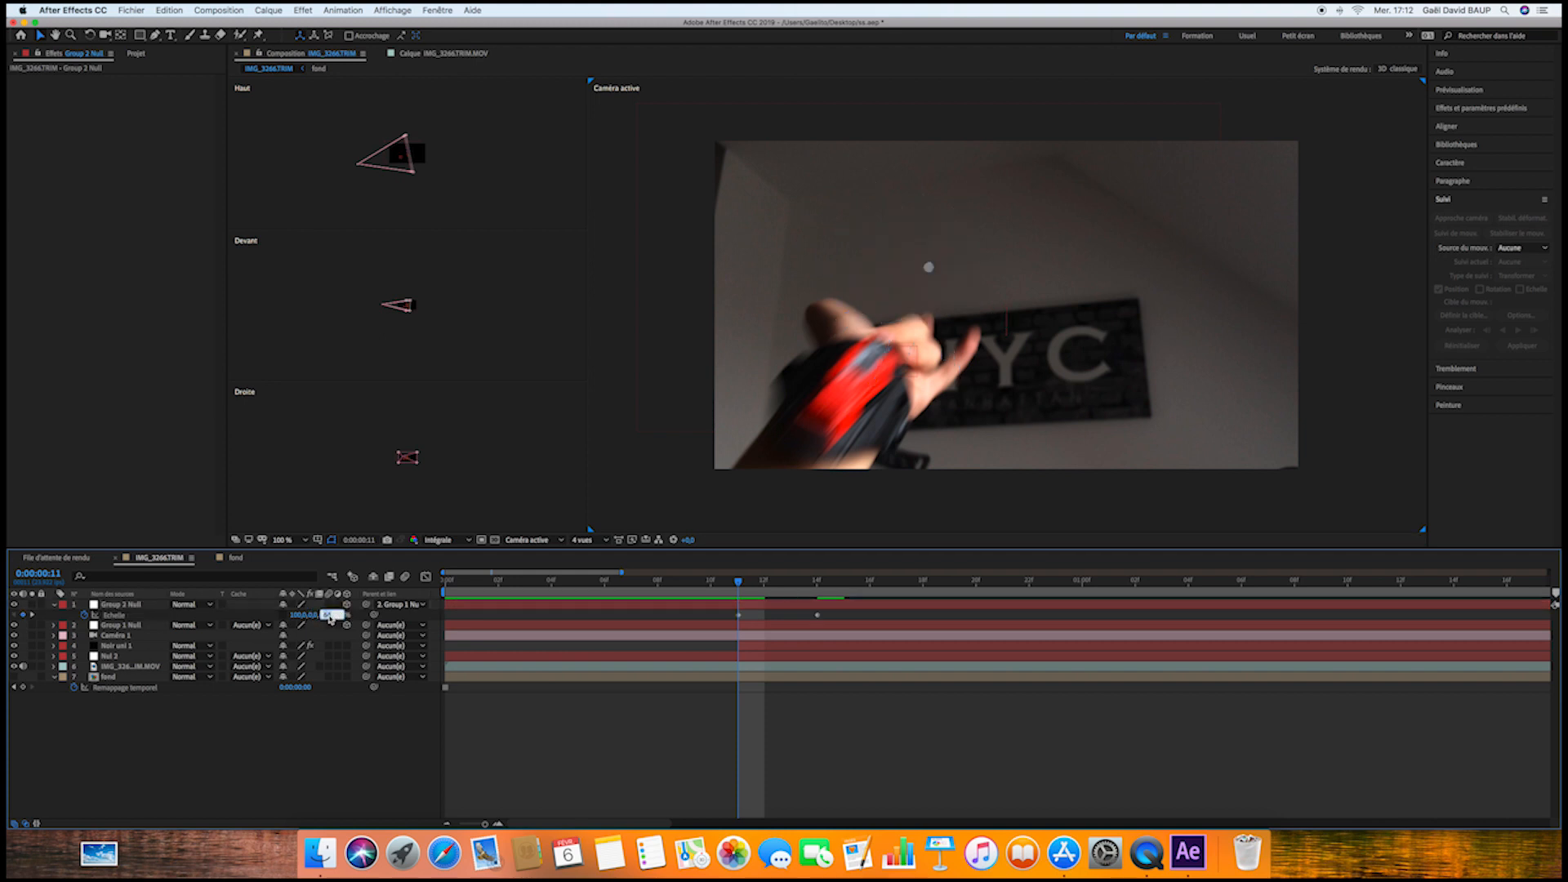
key(Return)
click(759, 584)
click(789, 583)
click(815, 584)
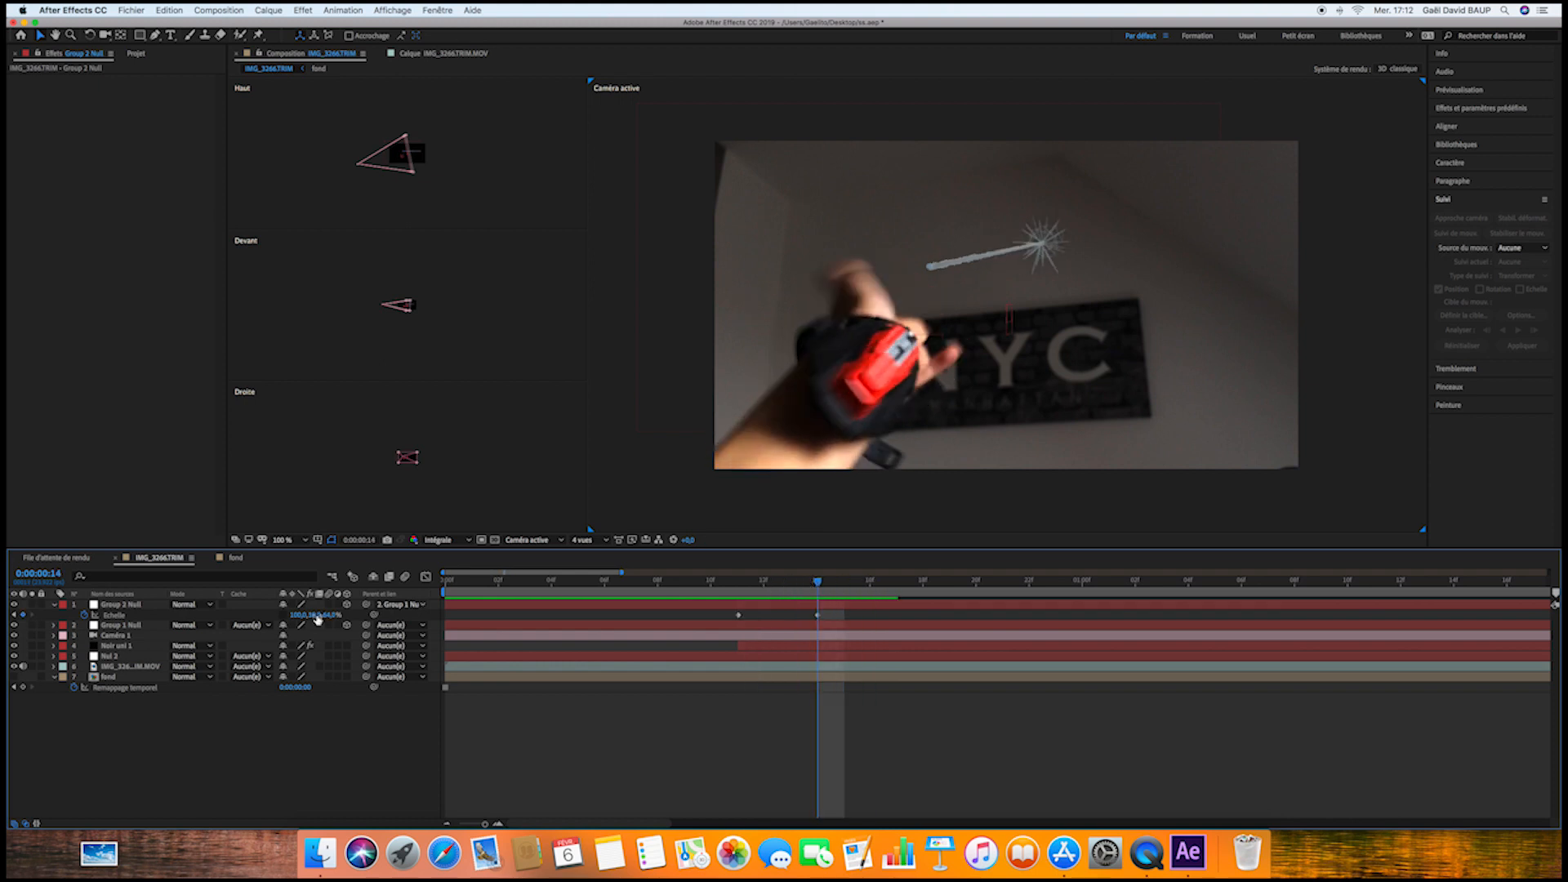
click(55, 606)
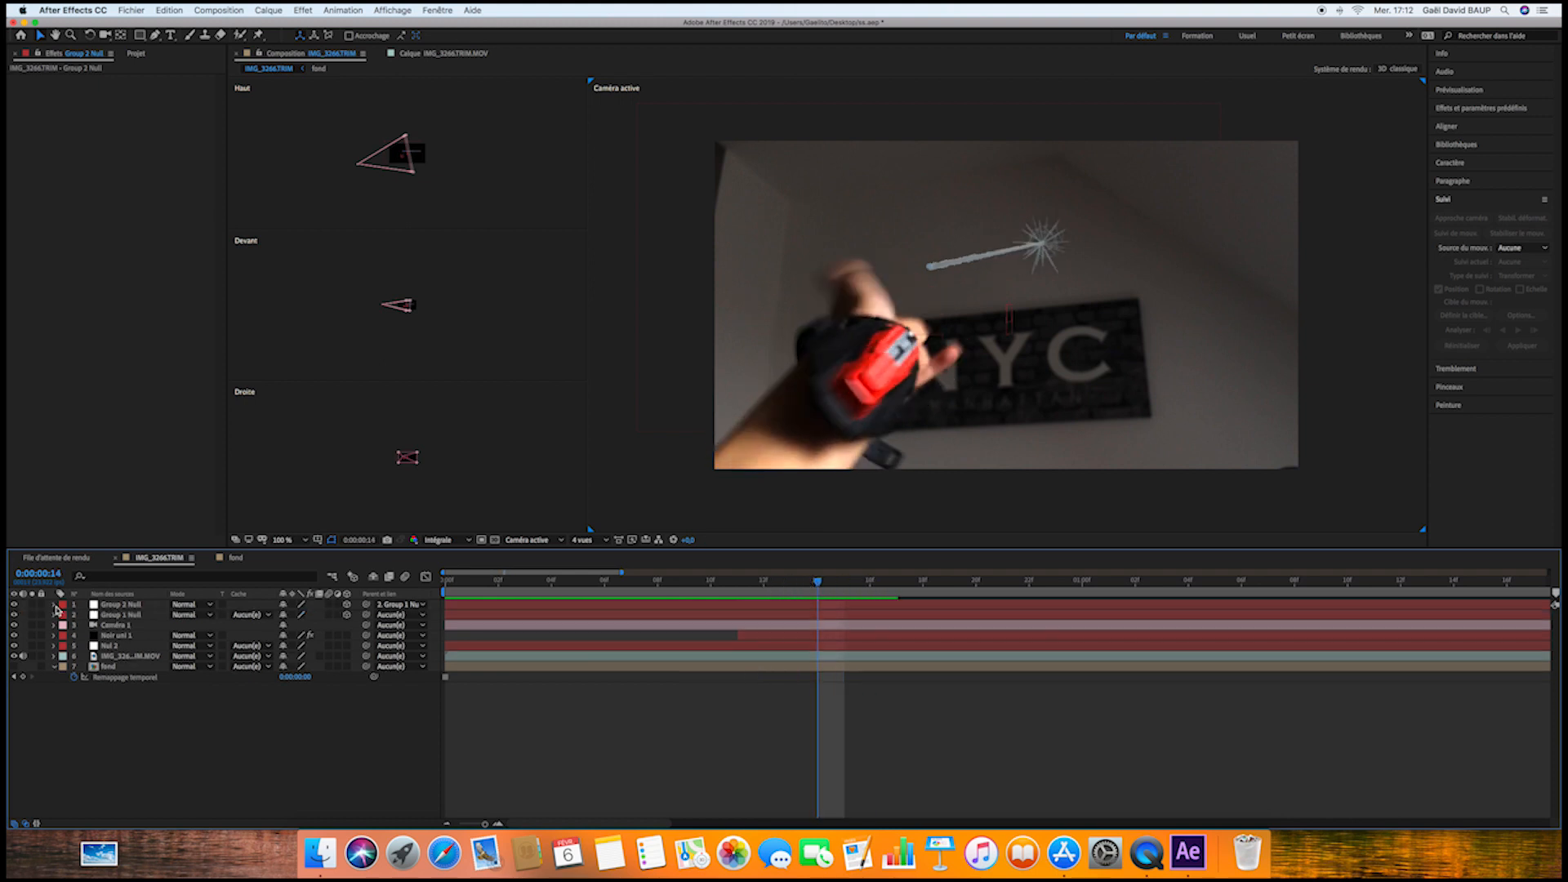
Duplicate the hand footage layer and place the copy directly under the Noir uni 1 layer, above the tracking null
click(127, 656)
key(super+d)
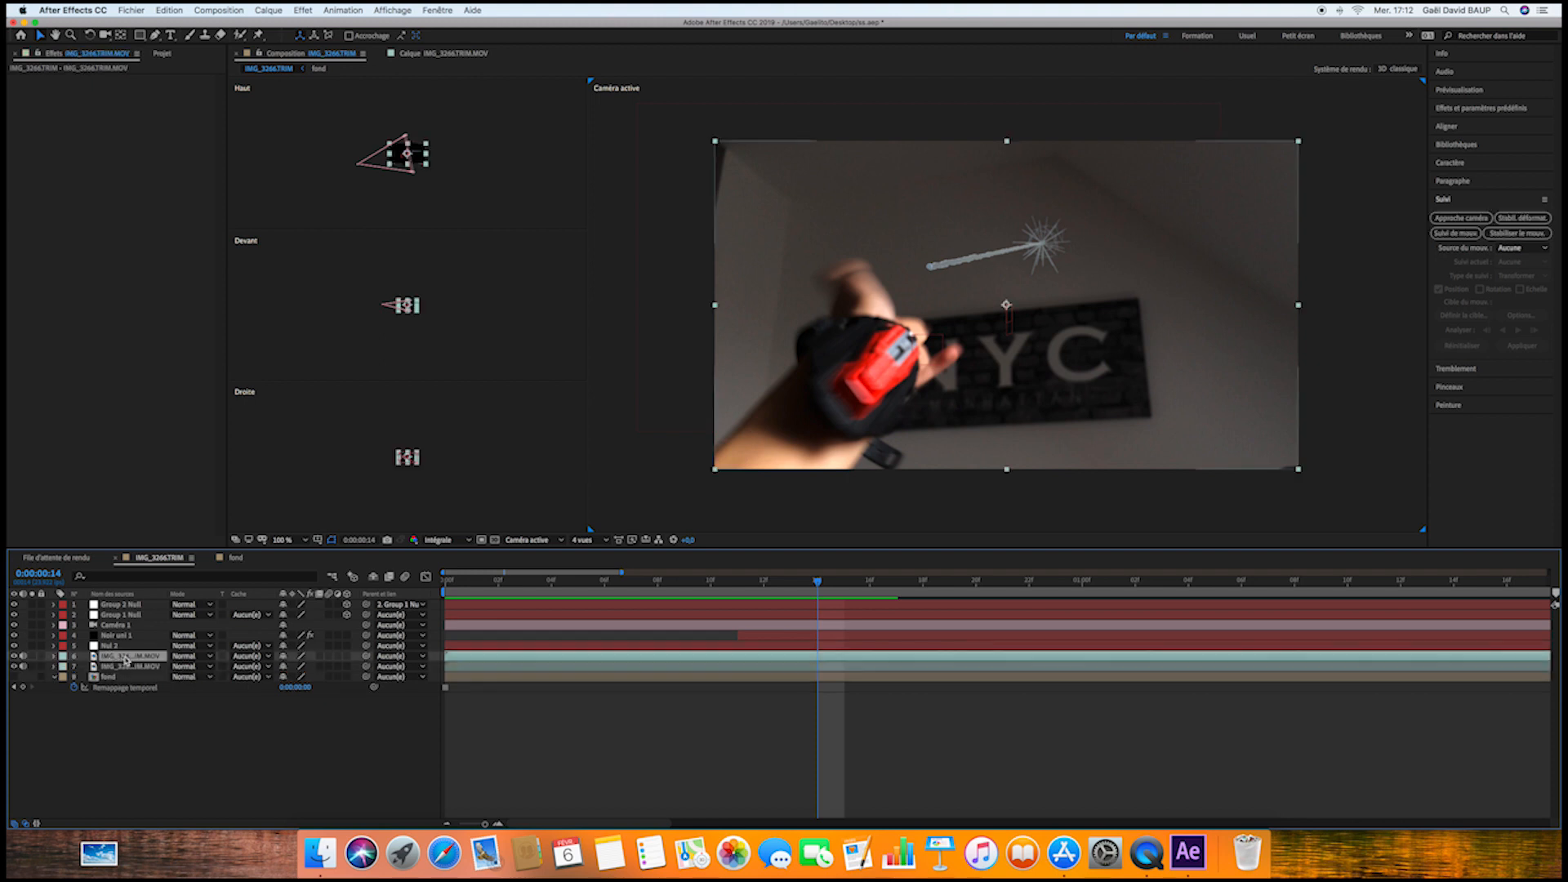
click(135, 704)
click(121, 658)
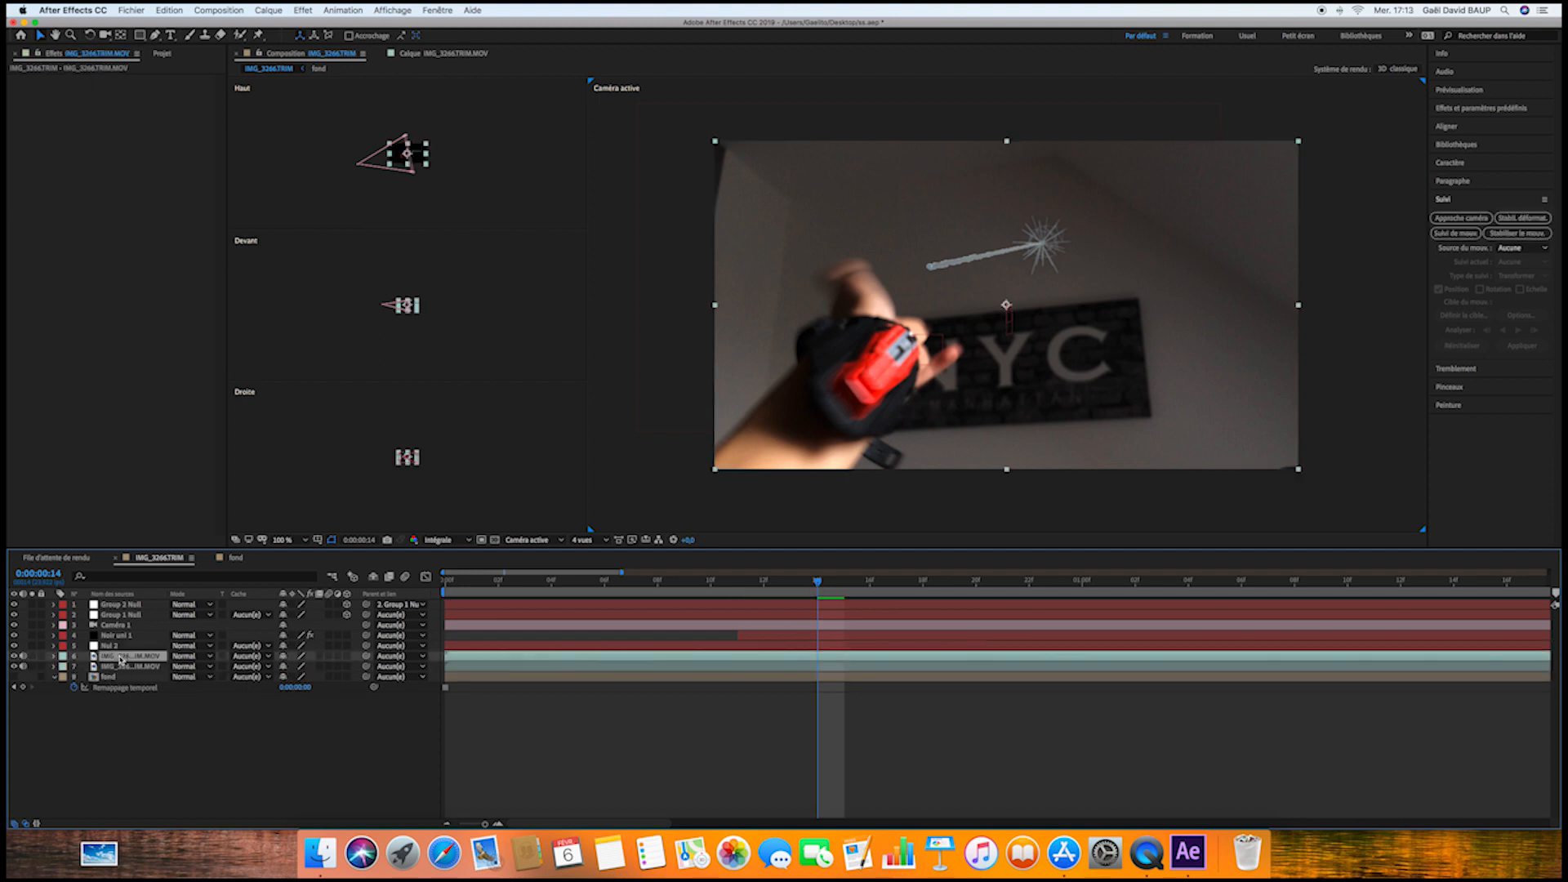
drag(120, 646, 118, 663)
click(120, 646)
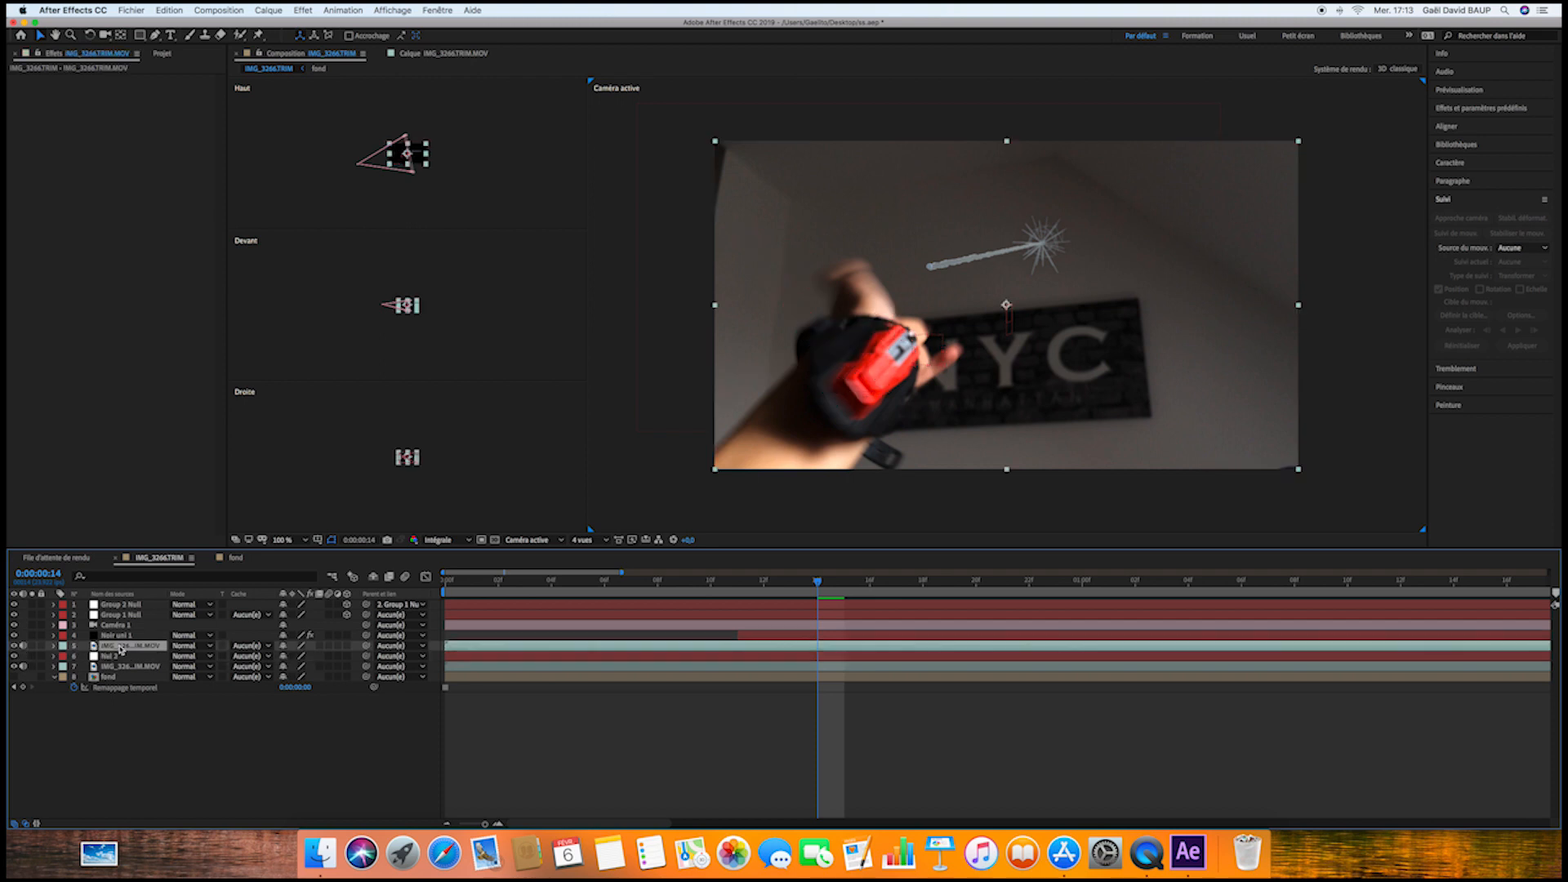
Precompose the two group nulls, the camera, the Element layer and the footage copy as "toilecomp", moving all attributes
shift+click(120, 607)
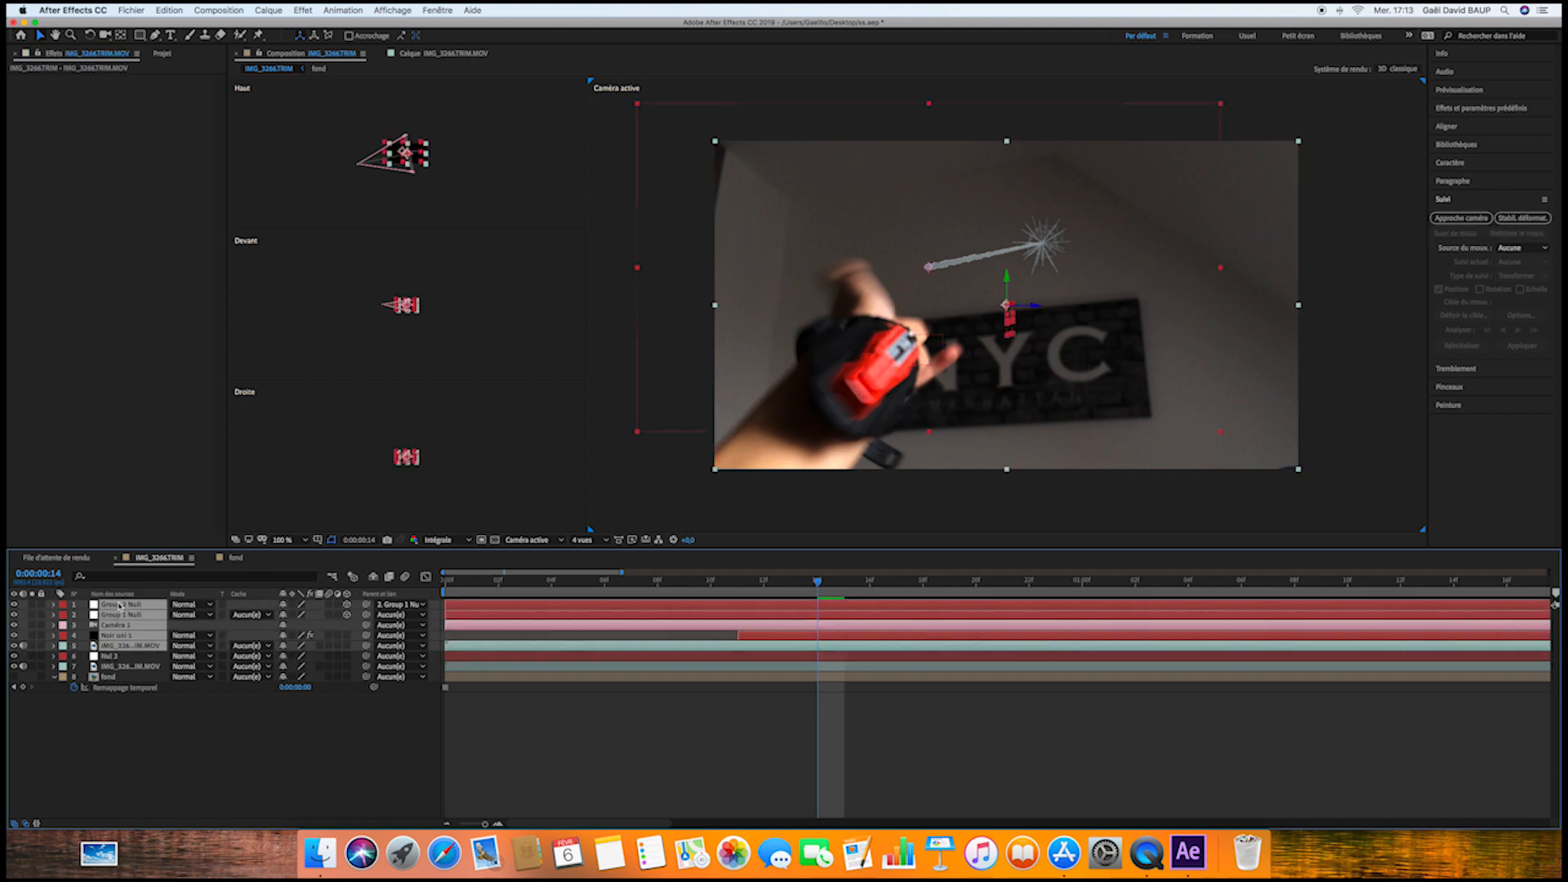
right_click(118, 606)
click(163, 777)
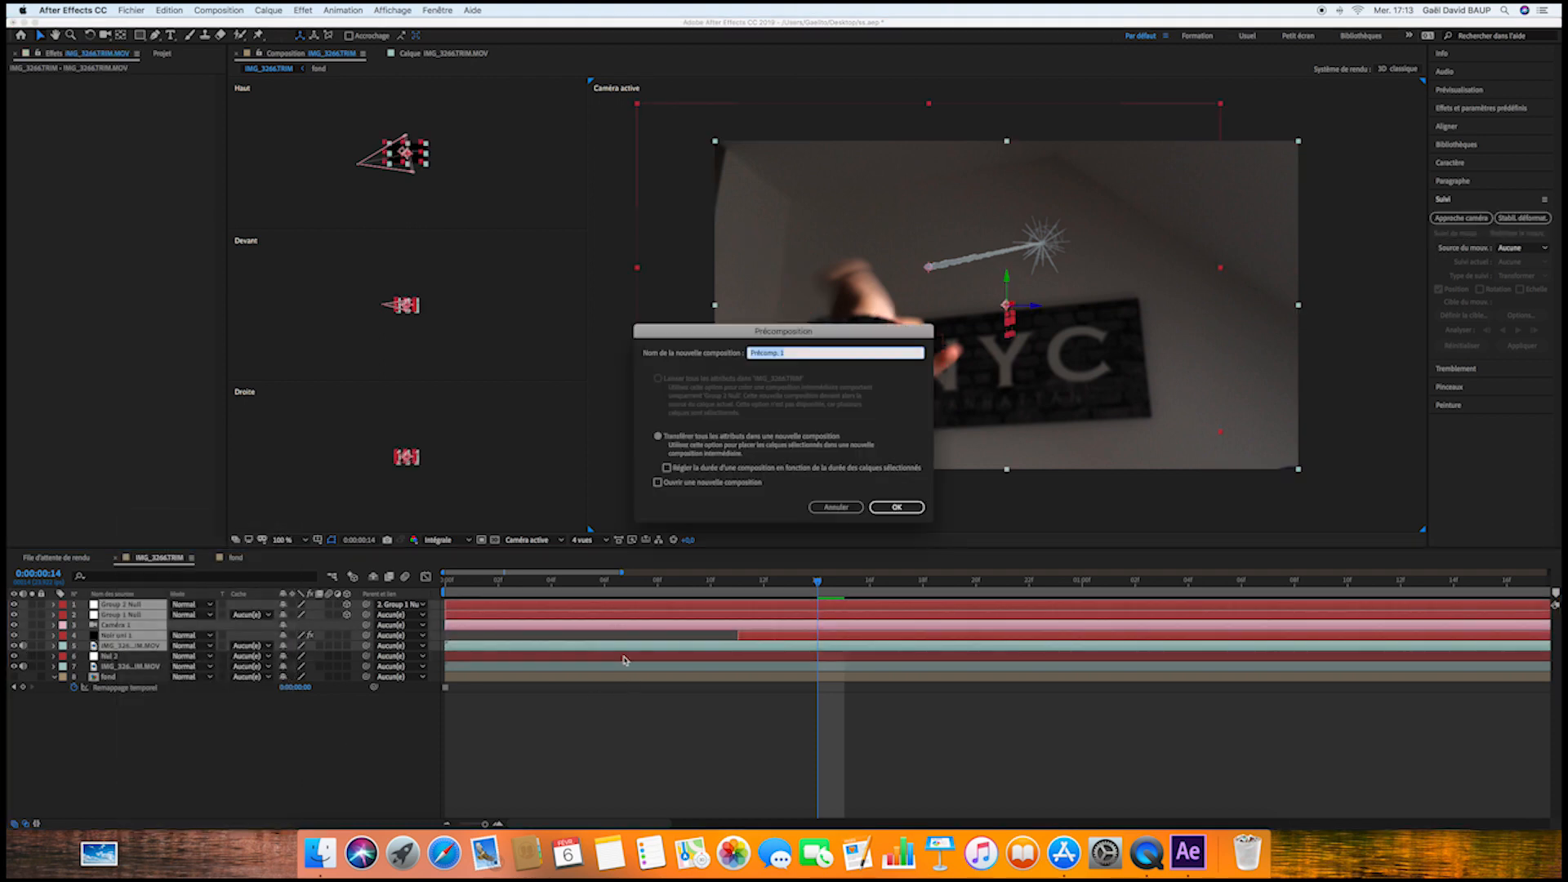
key(BackSpace)
text(toilecomp)
click(901, 508)
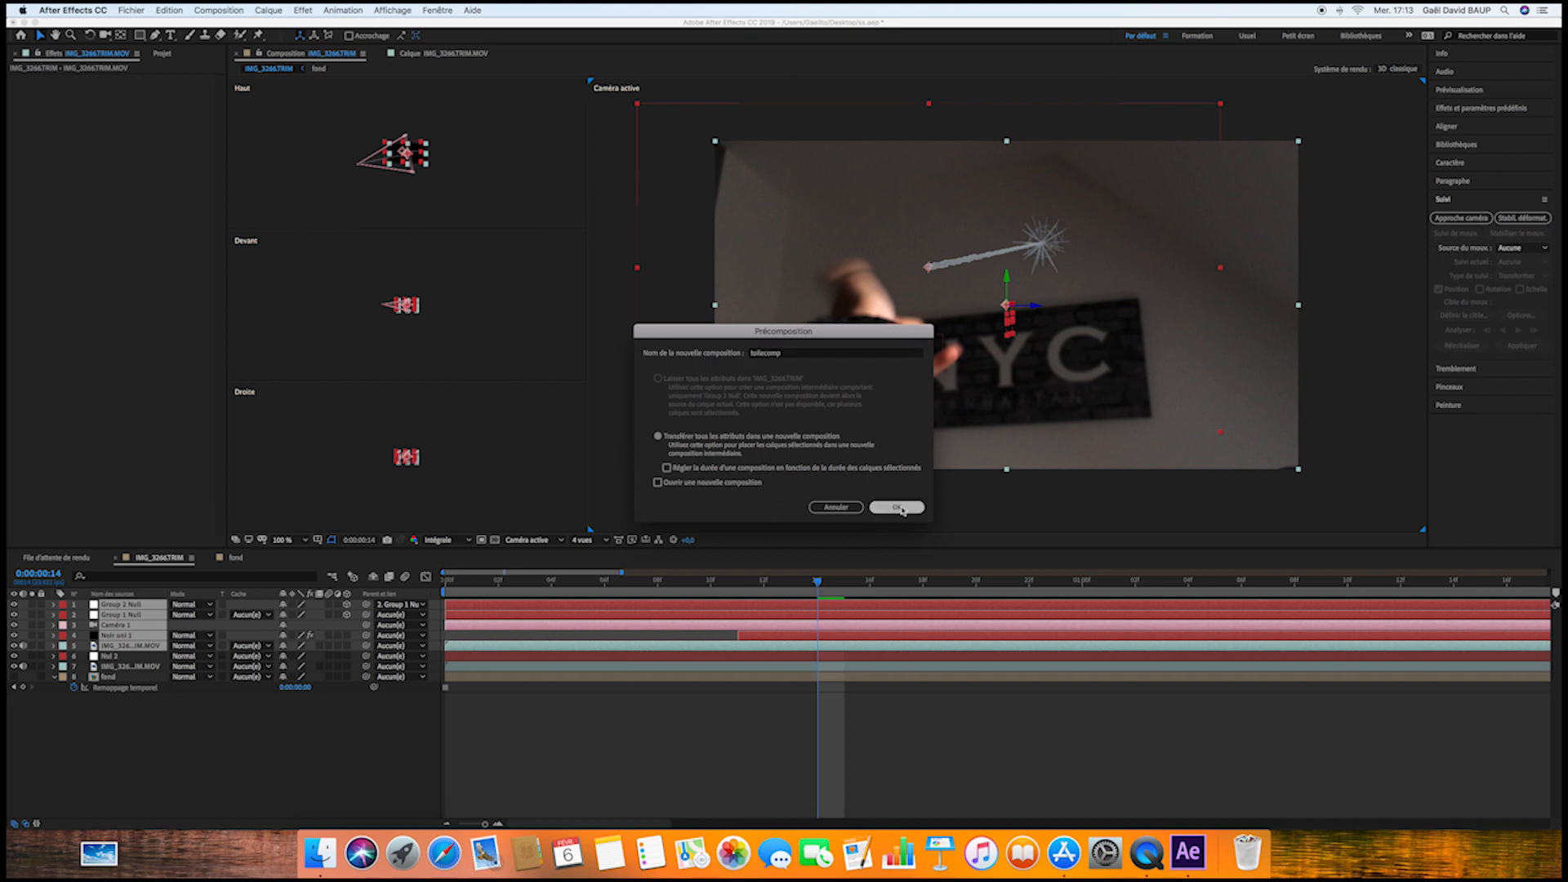
mouse_move(814, 584)
mouse_down()
mouse_move(774, 585)
mouse_move(827, 585)
mouse_up()
Duplicate the toilecomp composition in the project and open the copy
click(128, 54)
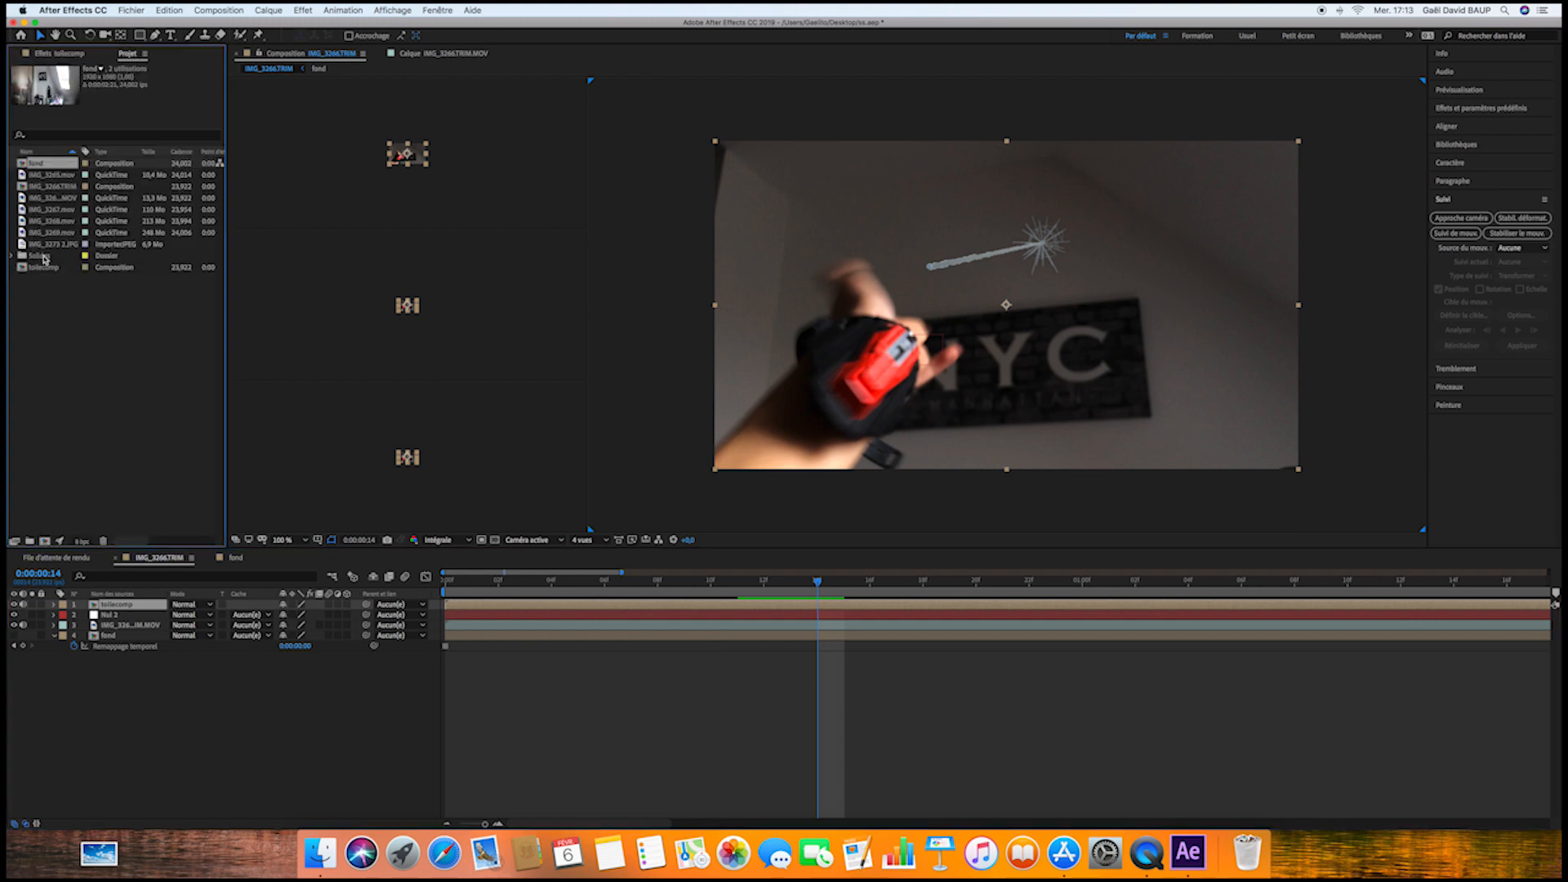
click(52, 268)
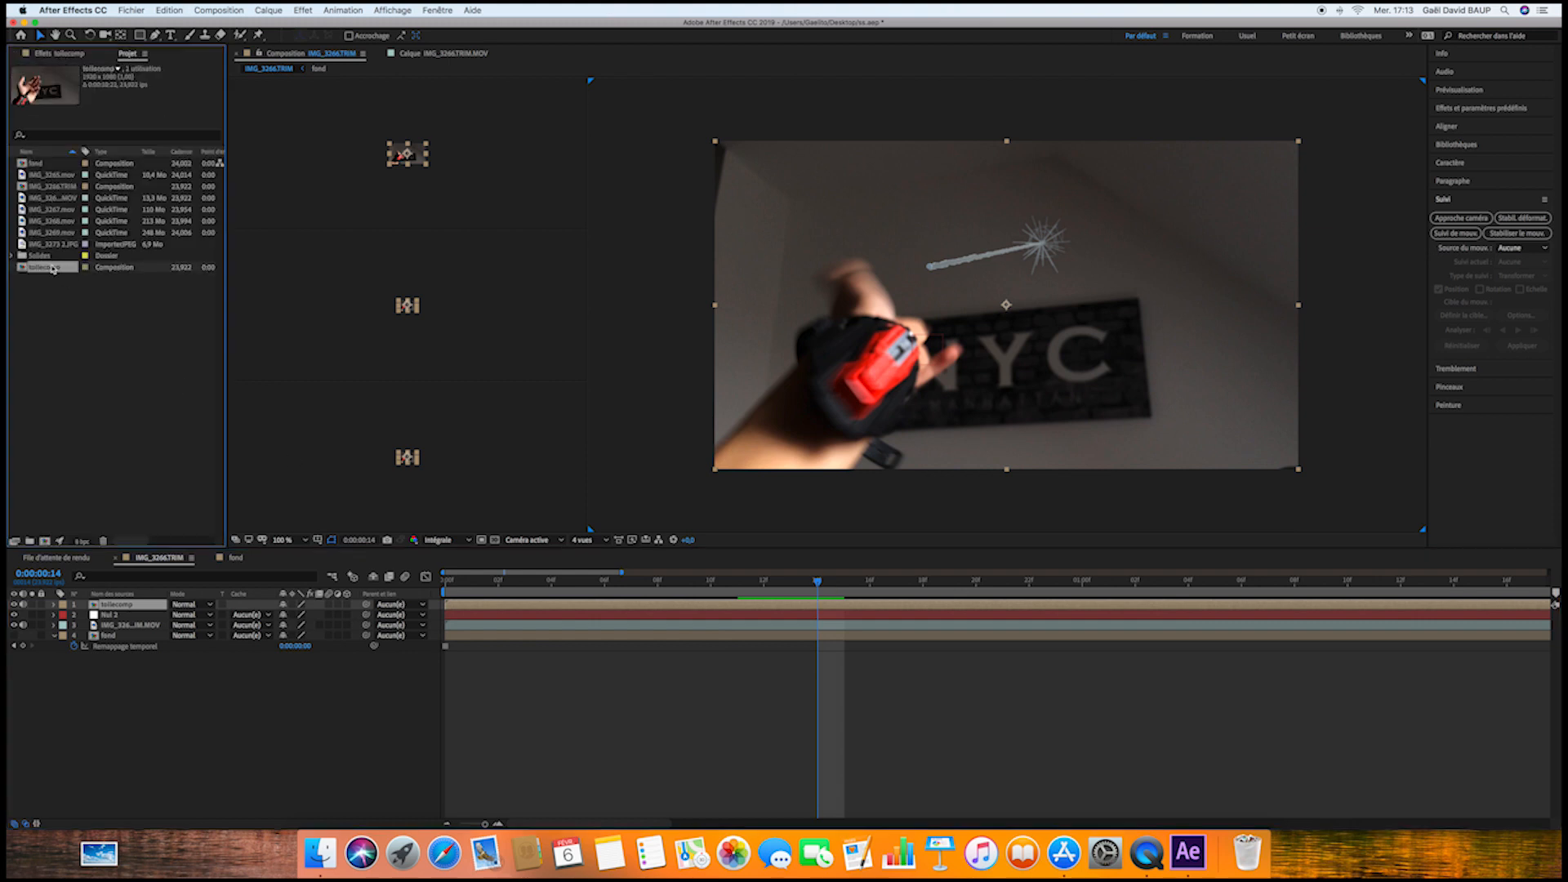
key(super+d)
double_click(59, 281)
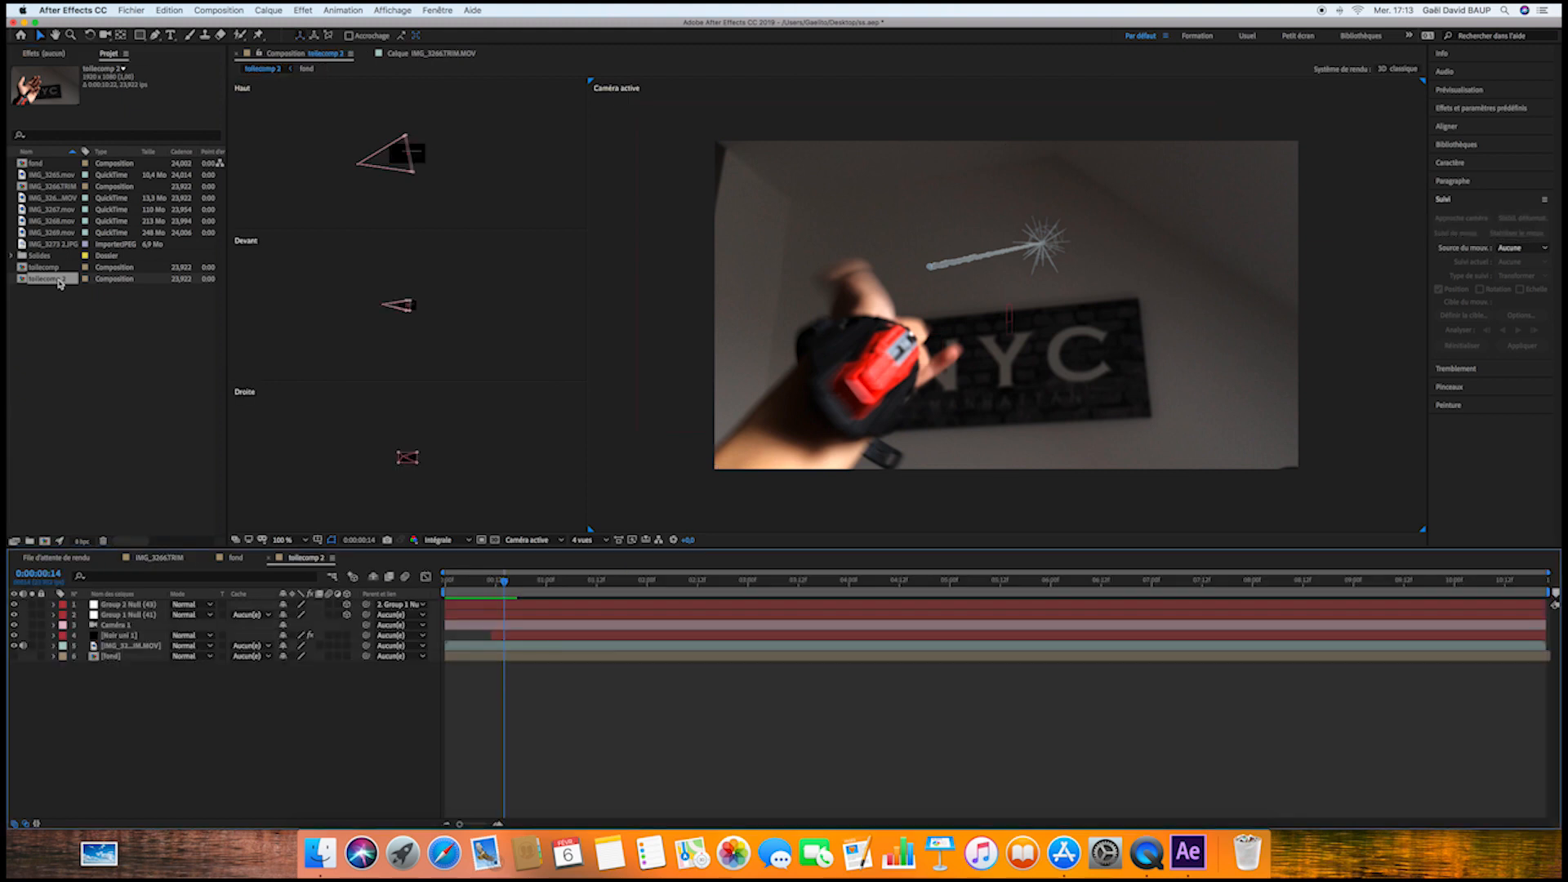
Rename the duplicated composition as "toilecone" in its composition settings
click(219, 10)
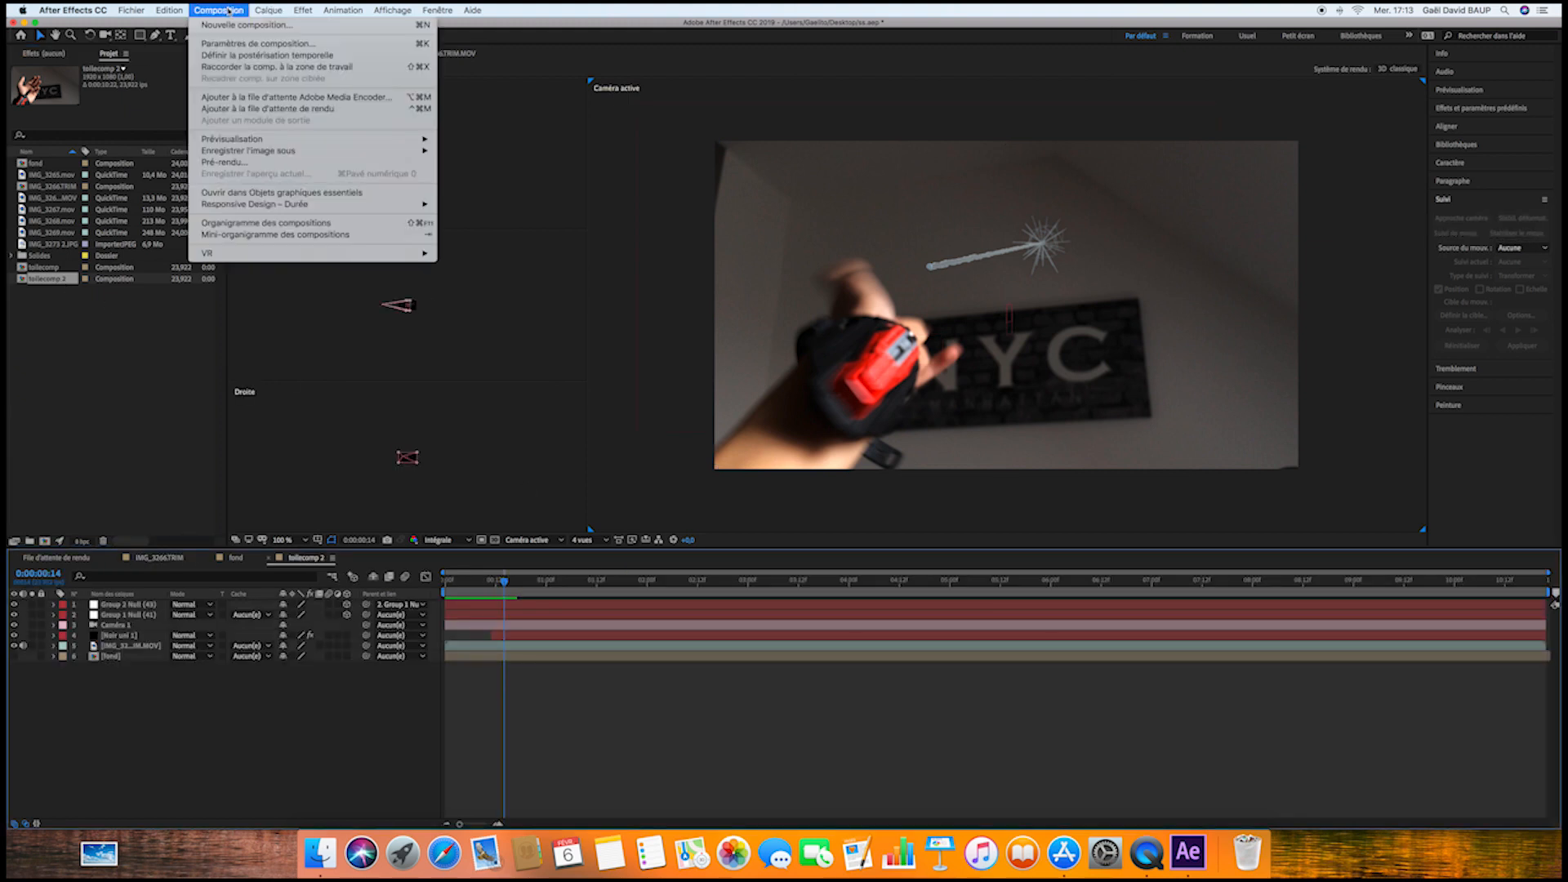
click(245, 43)
click(794, 291)
double_click(769, 291)
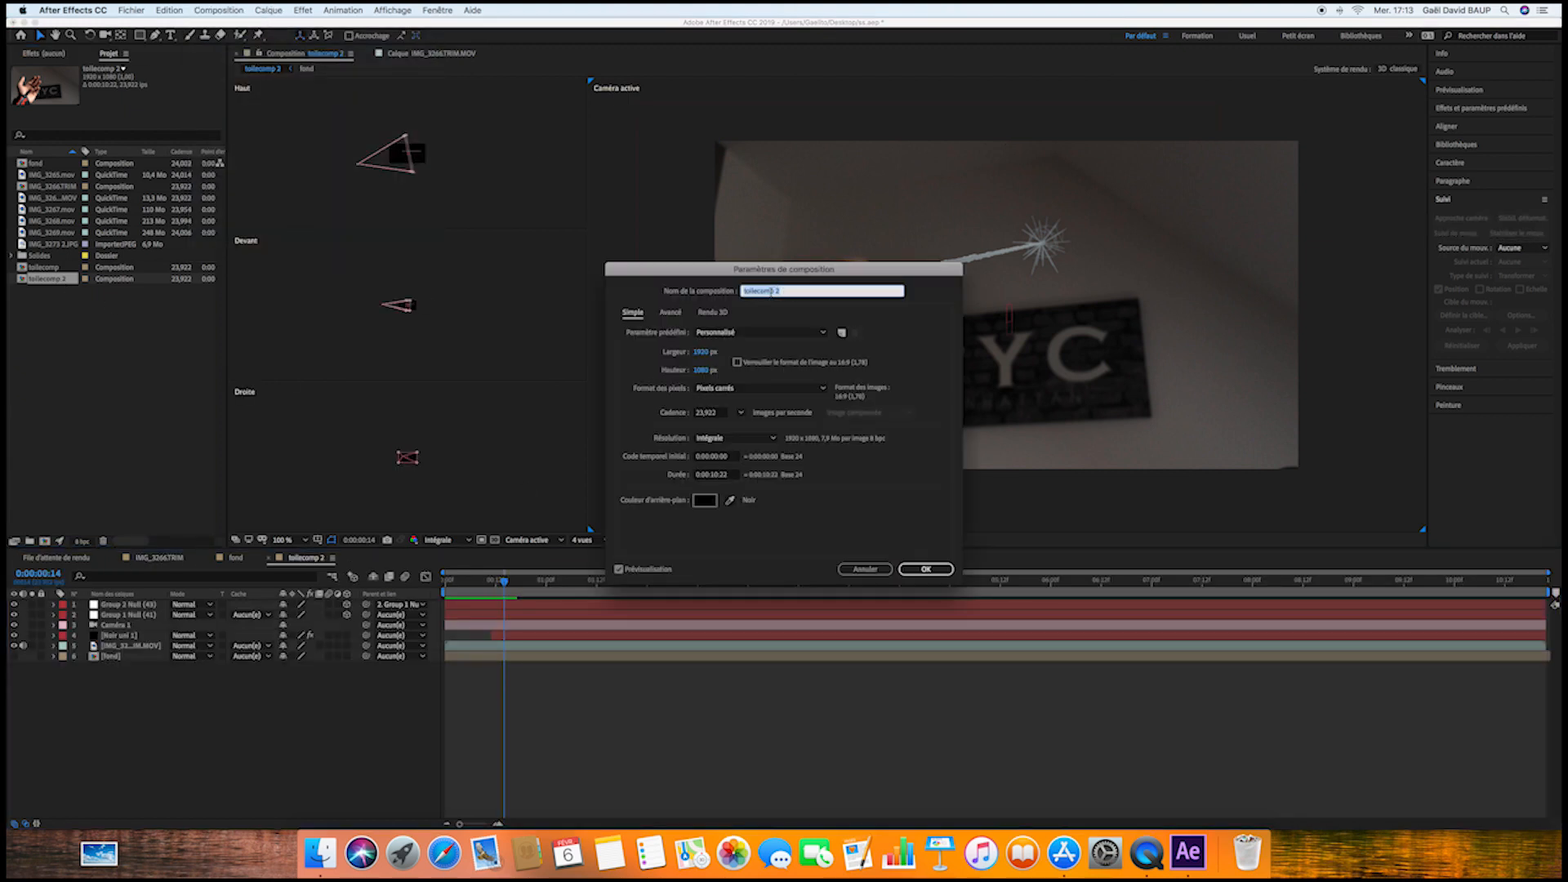
drag(789, 290, 769, 290)
click(925, 570)
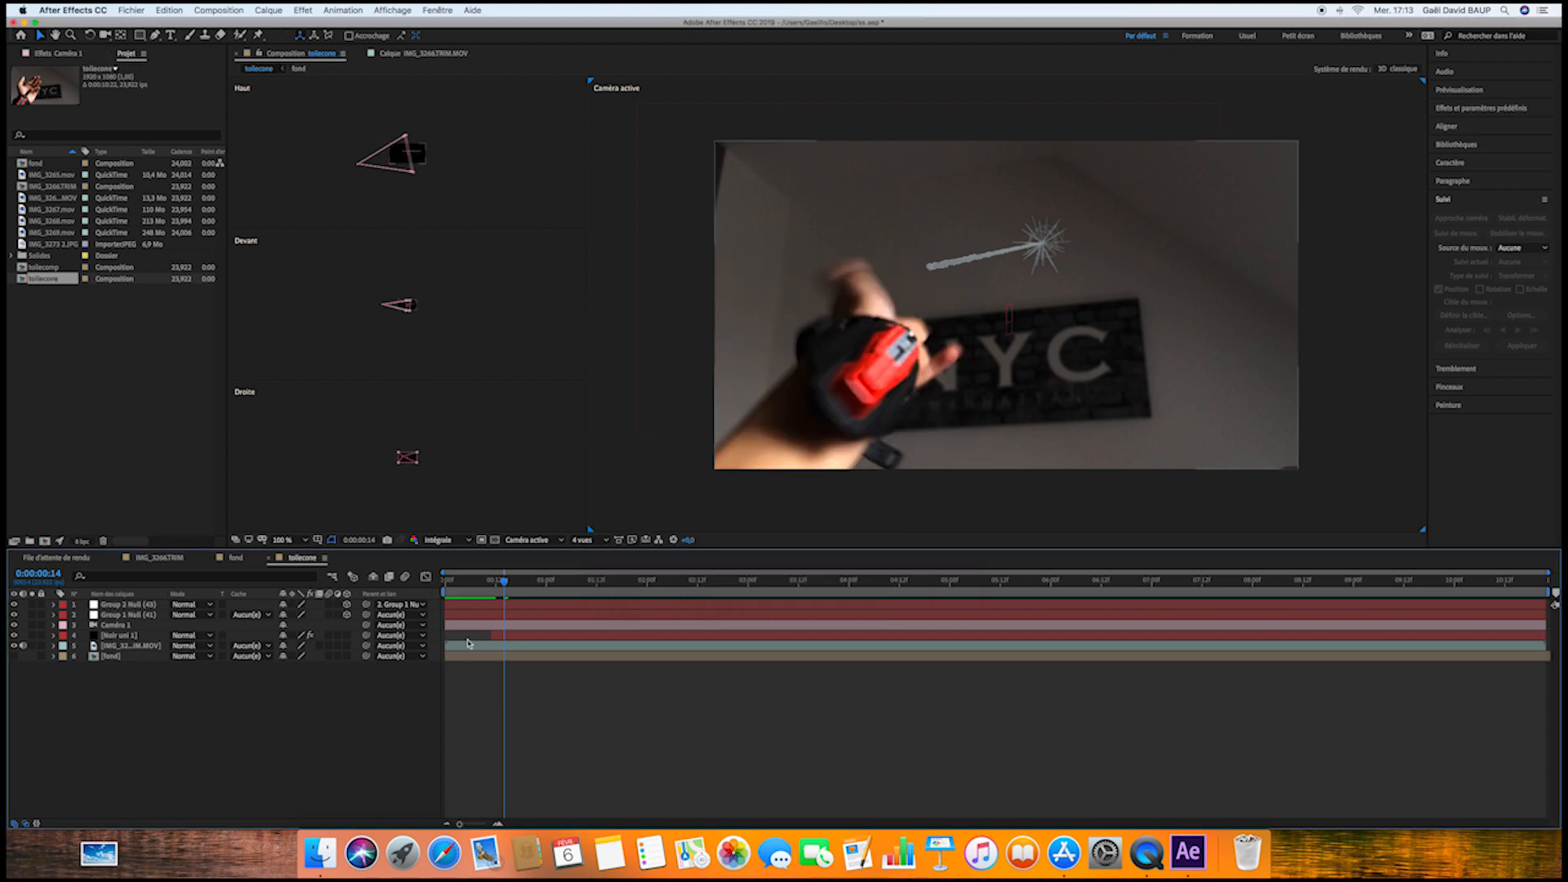
In toilecone's Element scene, hide the group folder containing the Cylinder Model so only the web burst renders
click(54, 55)
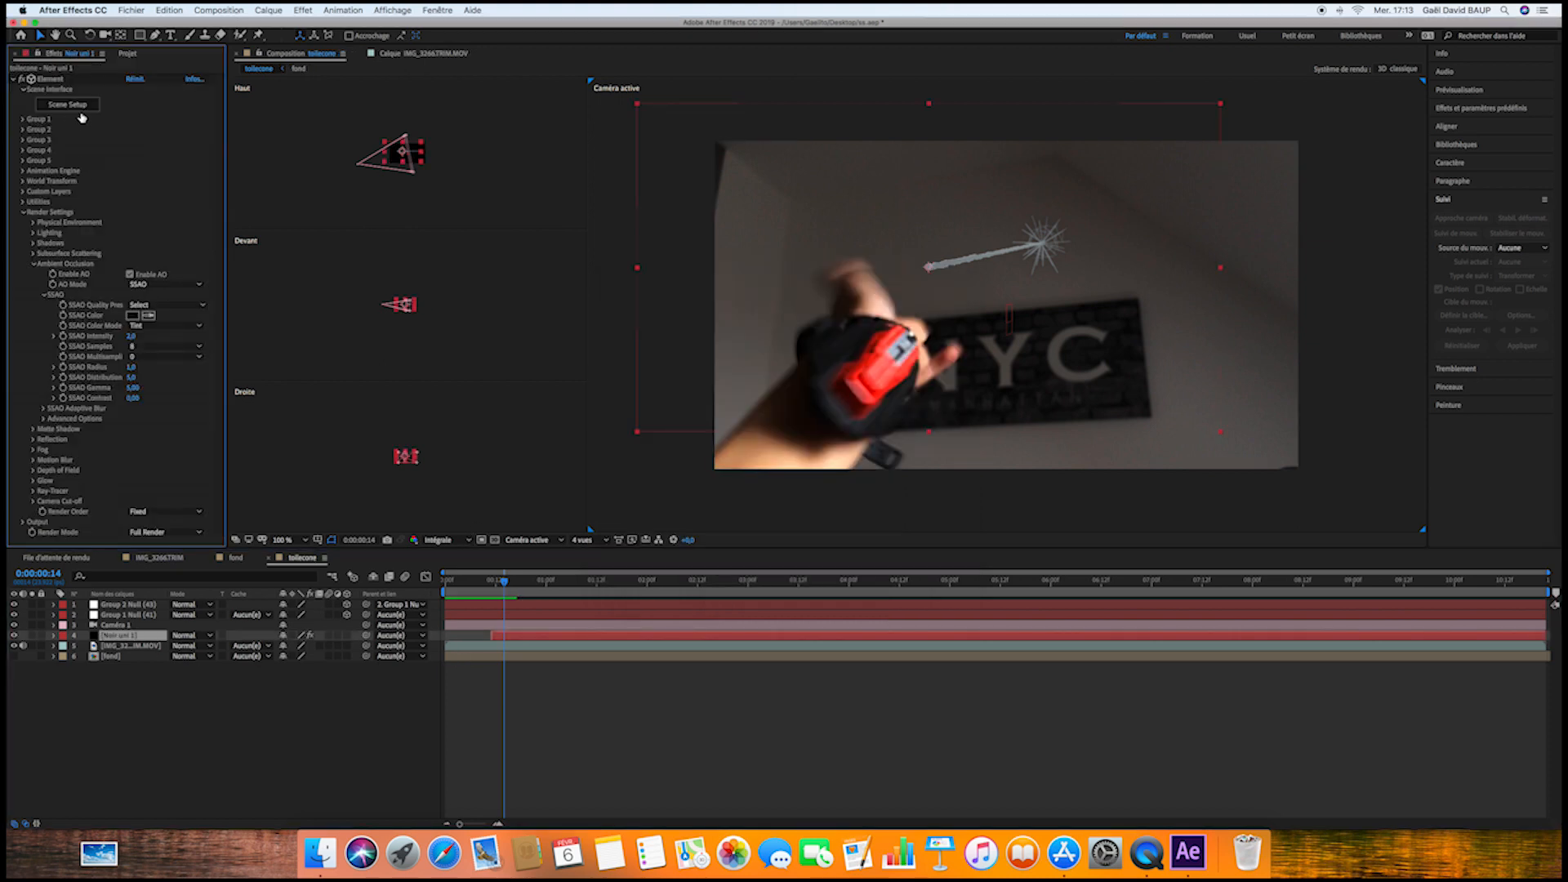
click(80, 106)
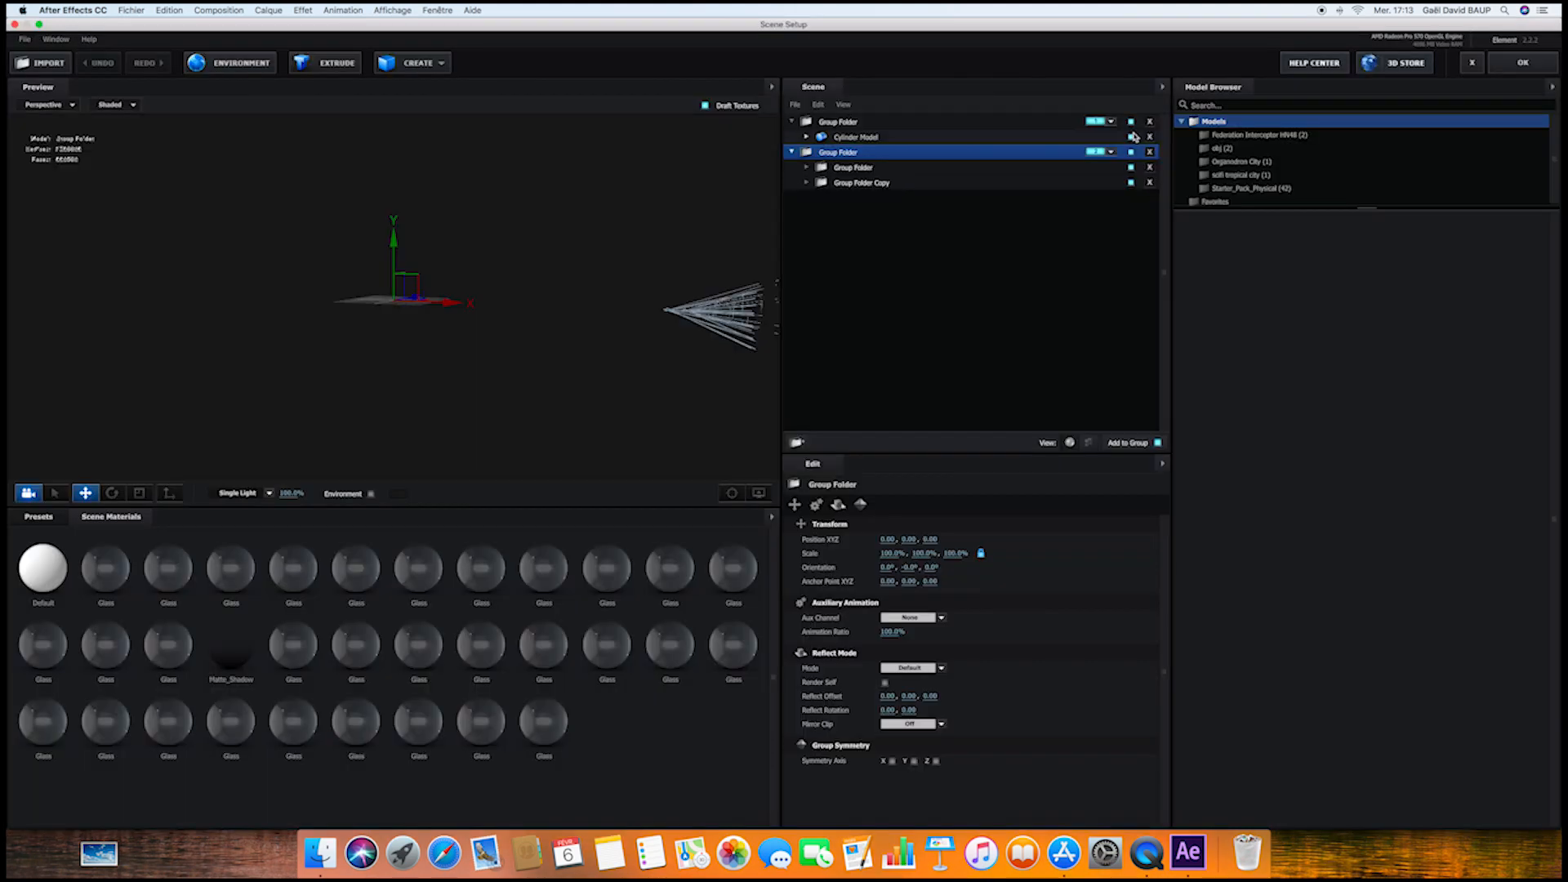
click(1536, 64)
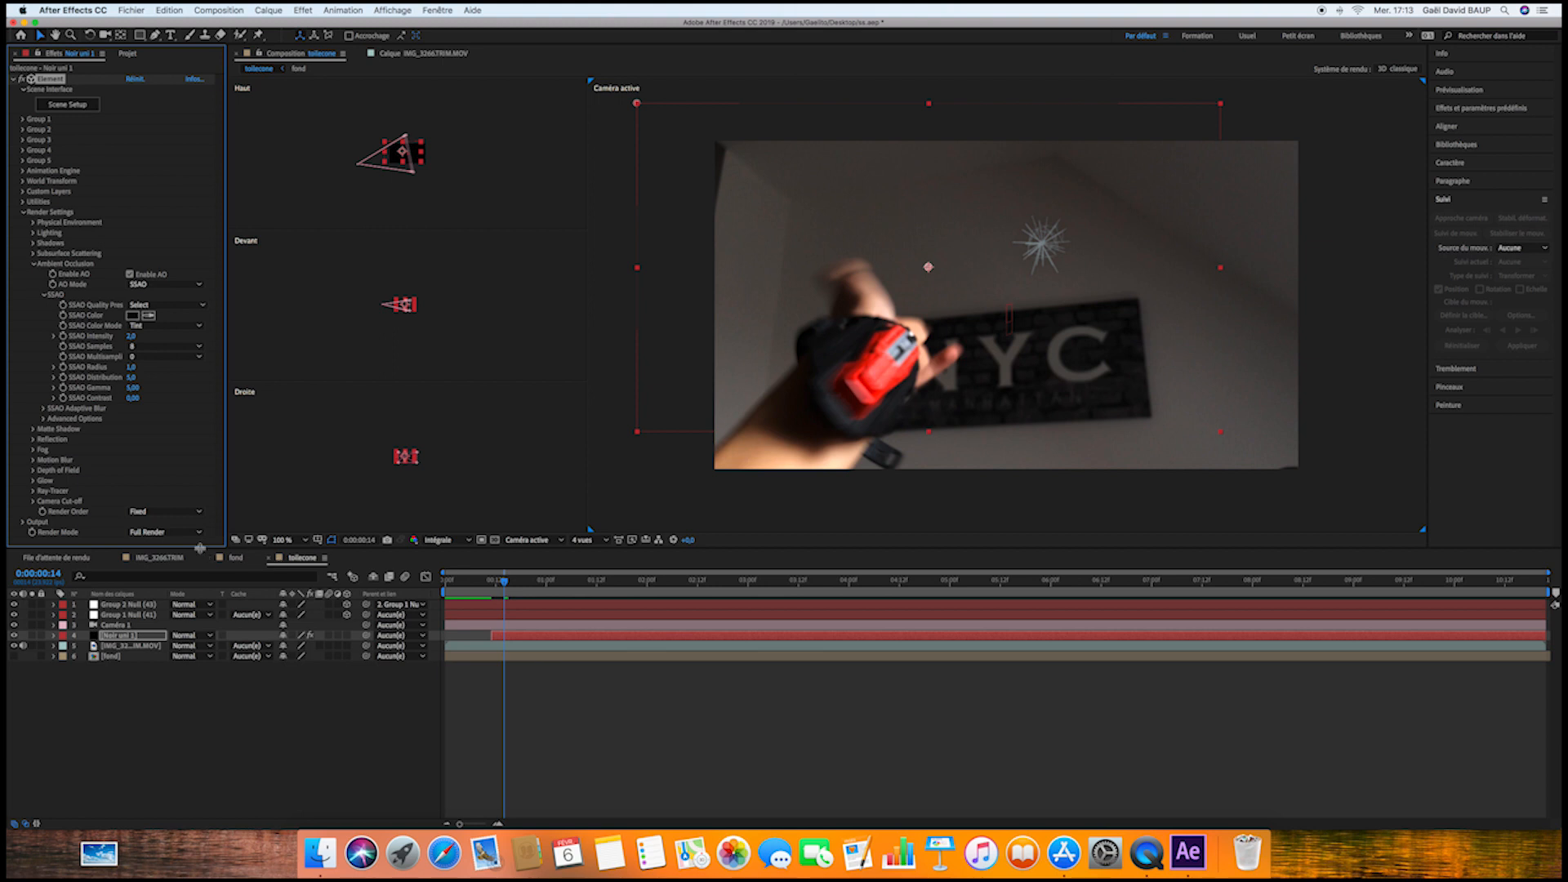
Open toilecomp and hide the web burst's group folder in its Element scene, keeping only the cylinder strand
click(128, 53)
double_click(56, 270)
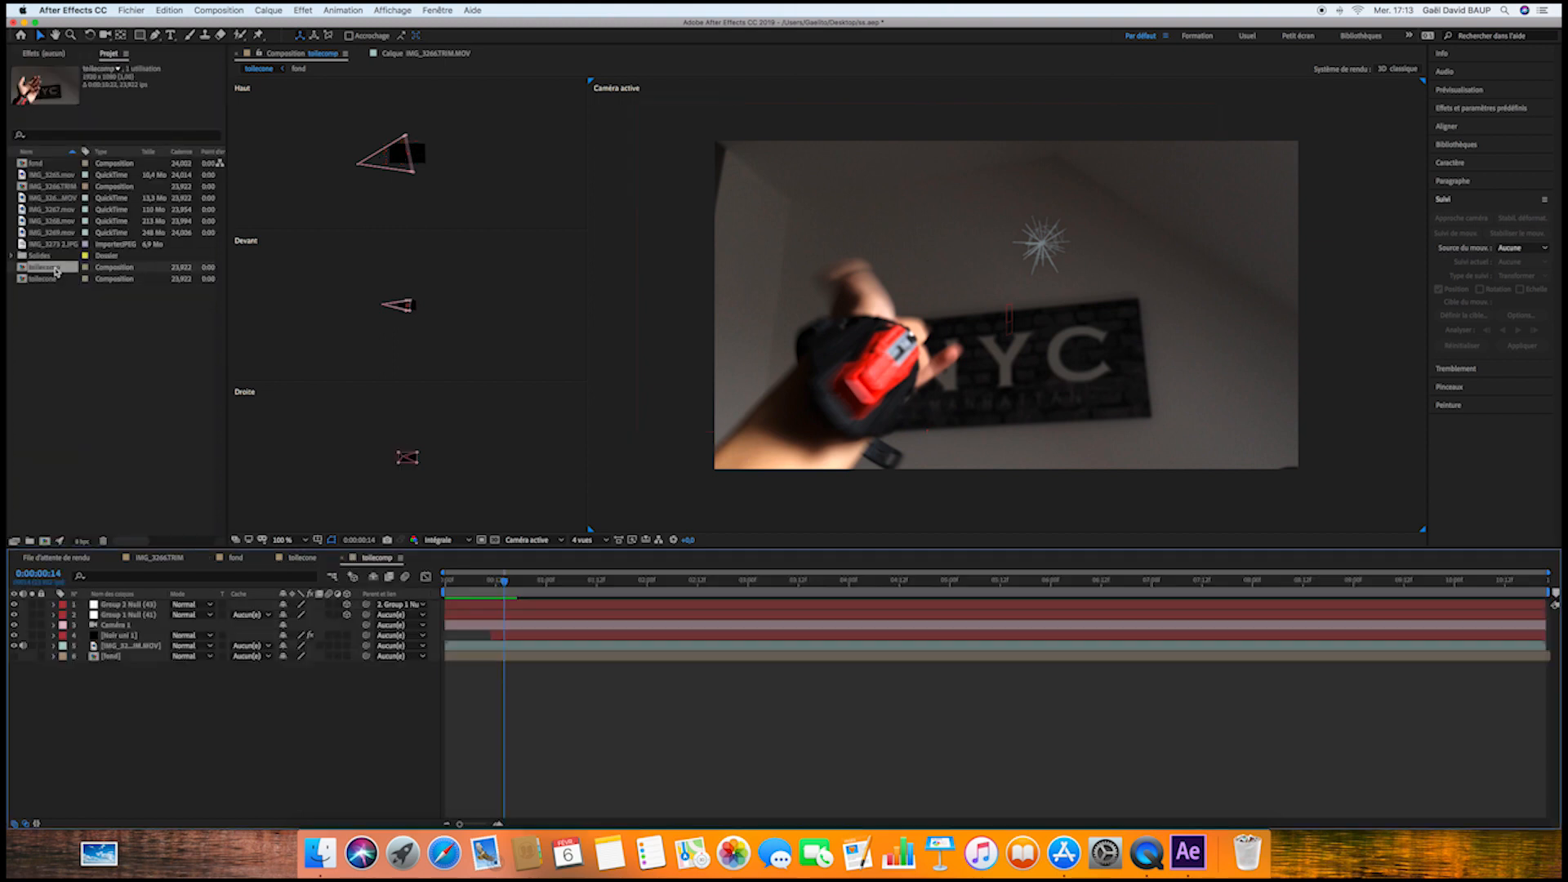
click(135, 635)
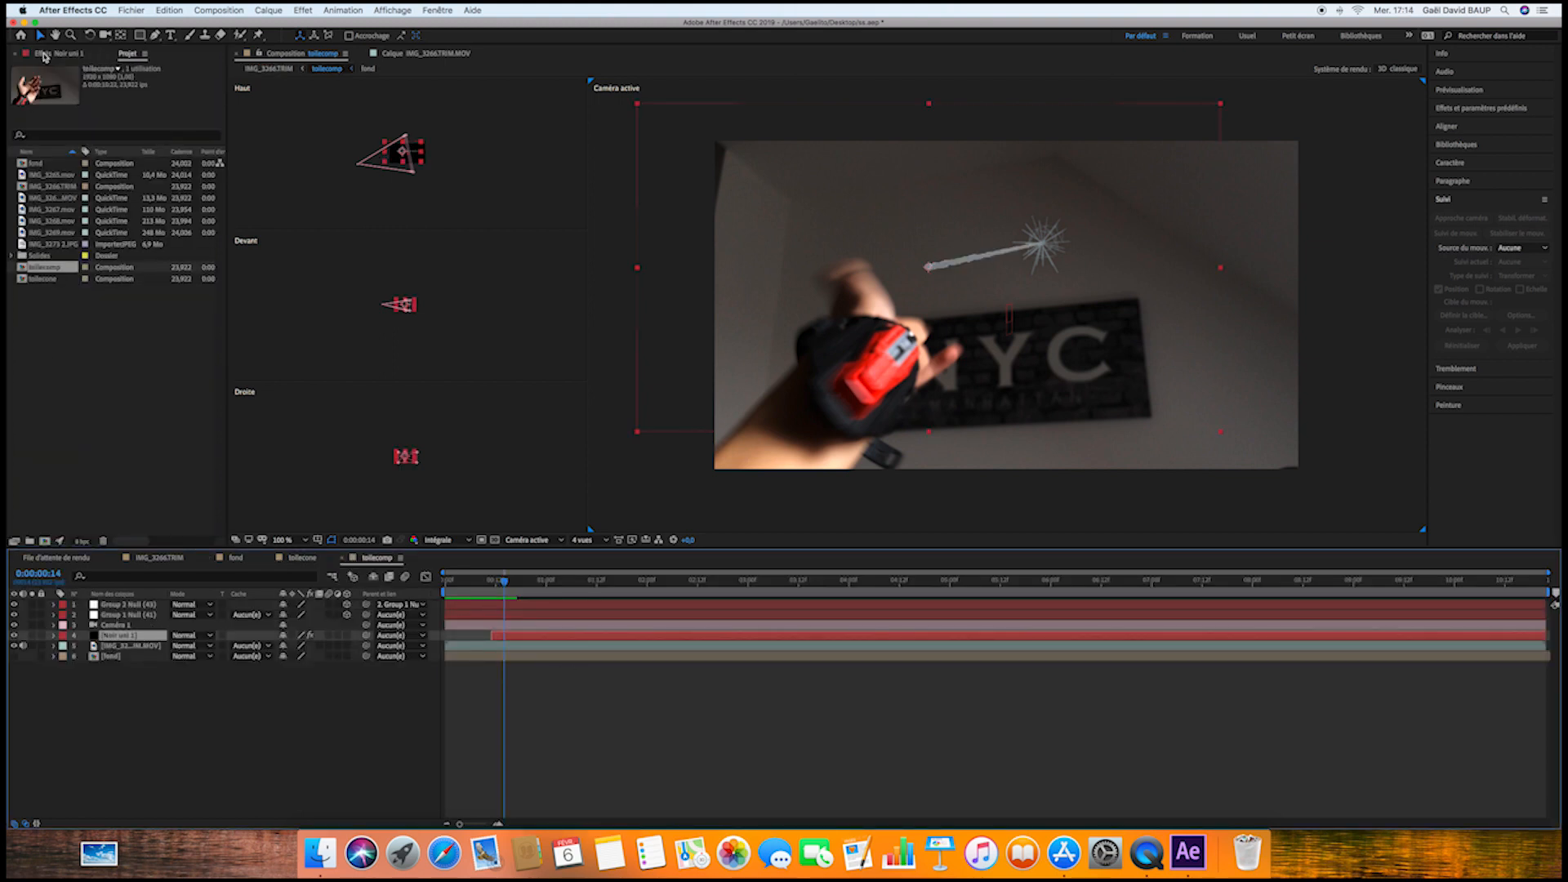
click(45, 55)
click(77, 105)
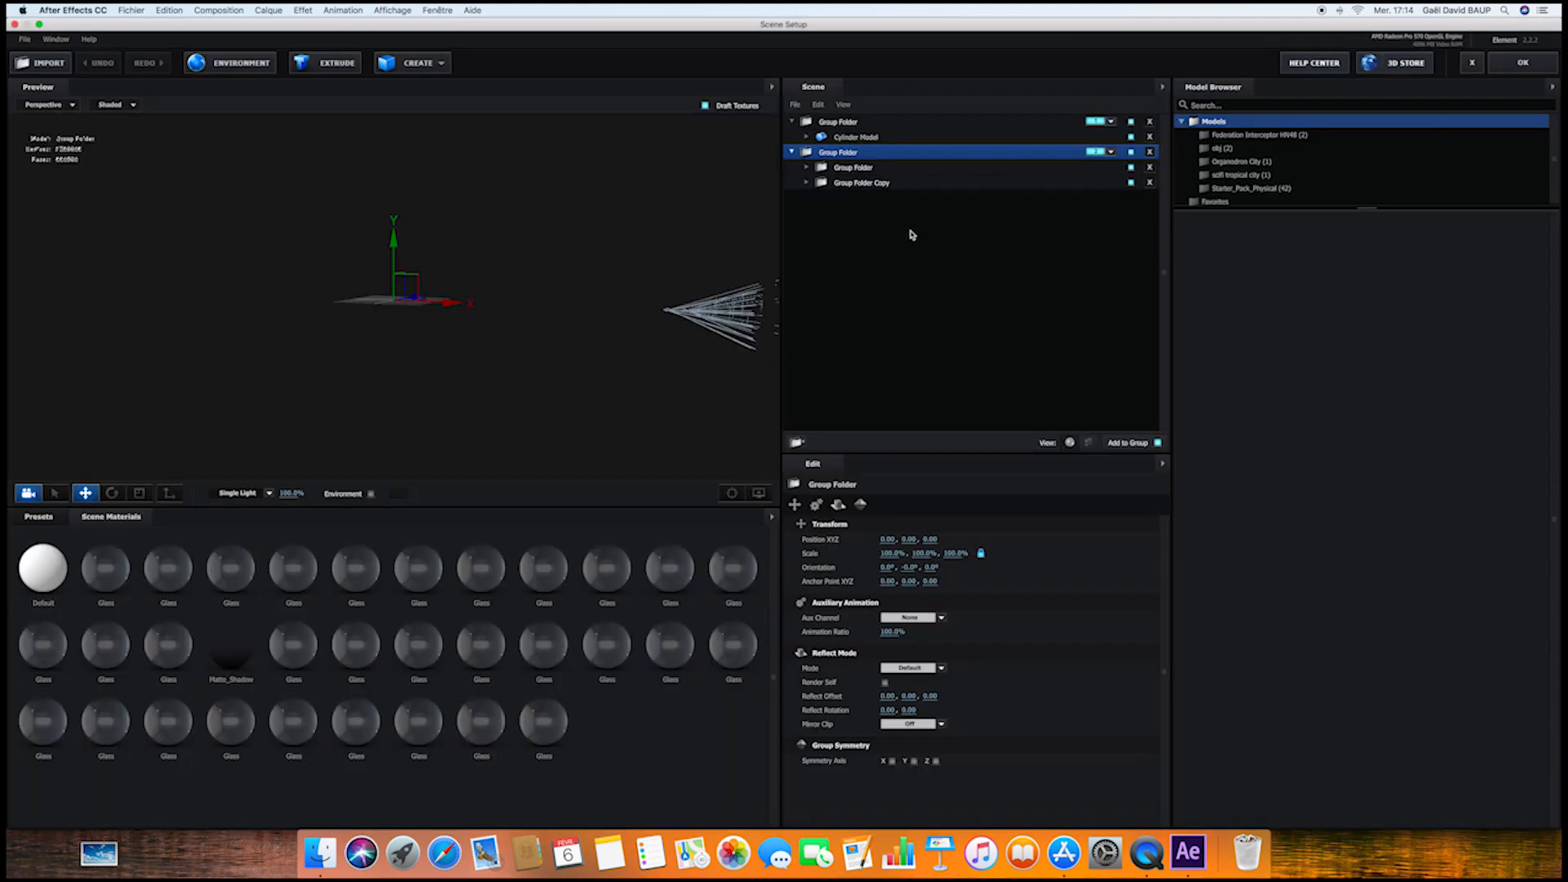
click(1132, 152)
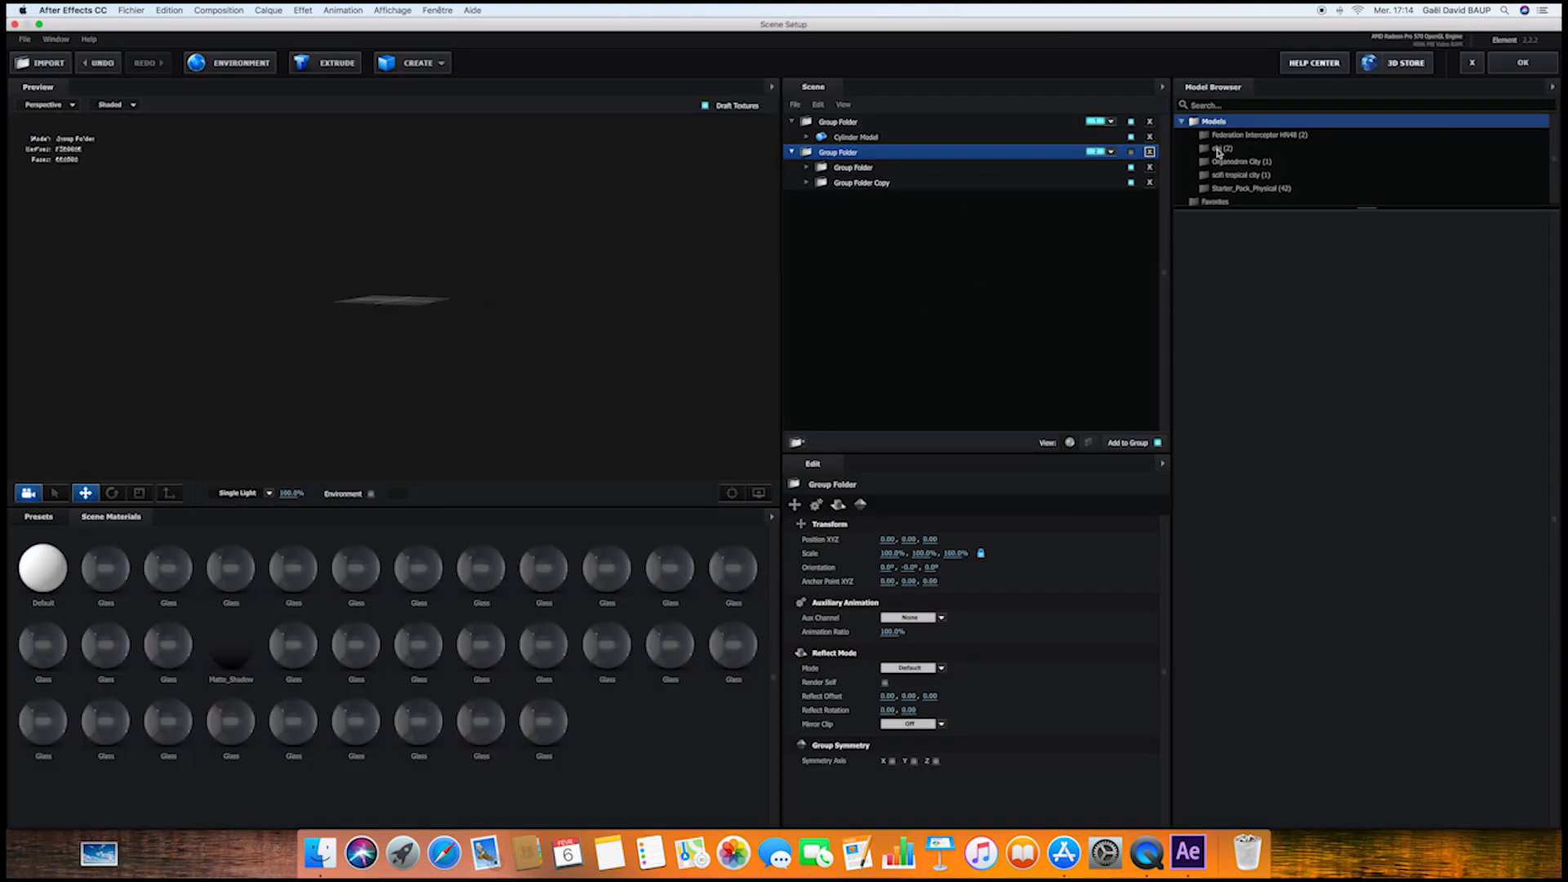
click(1524, 63)
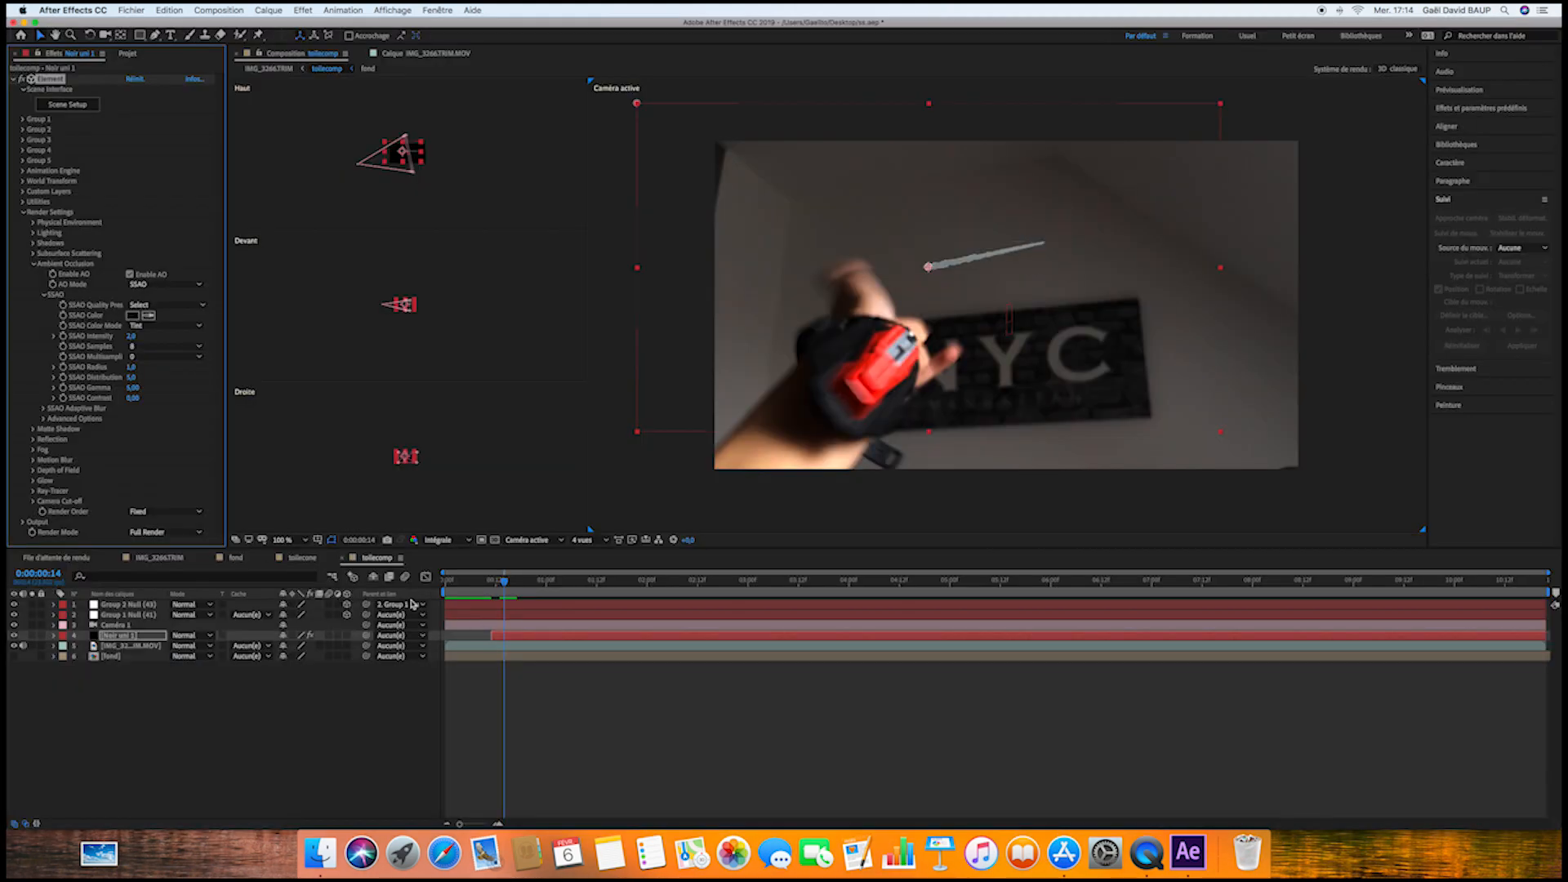
Add toilecone to the main composition directly above the toilecomp layer and check the web across the frames
click(164, 558)
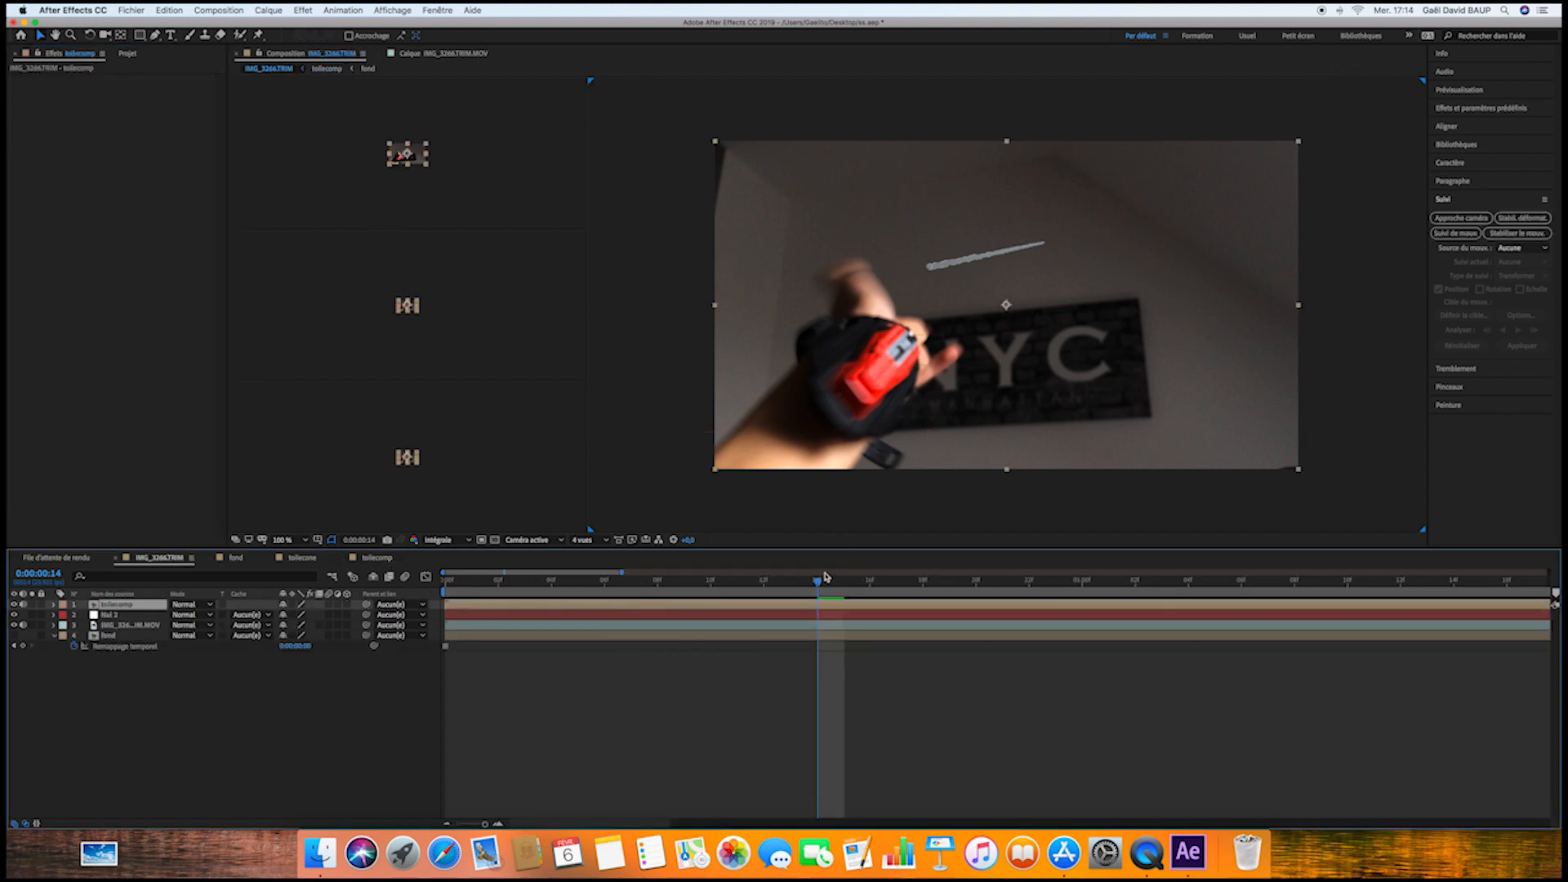
drag(825, 577, 662, 581)
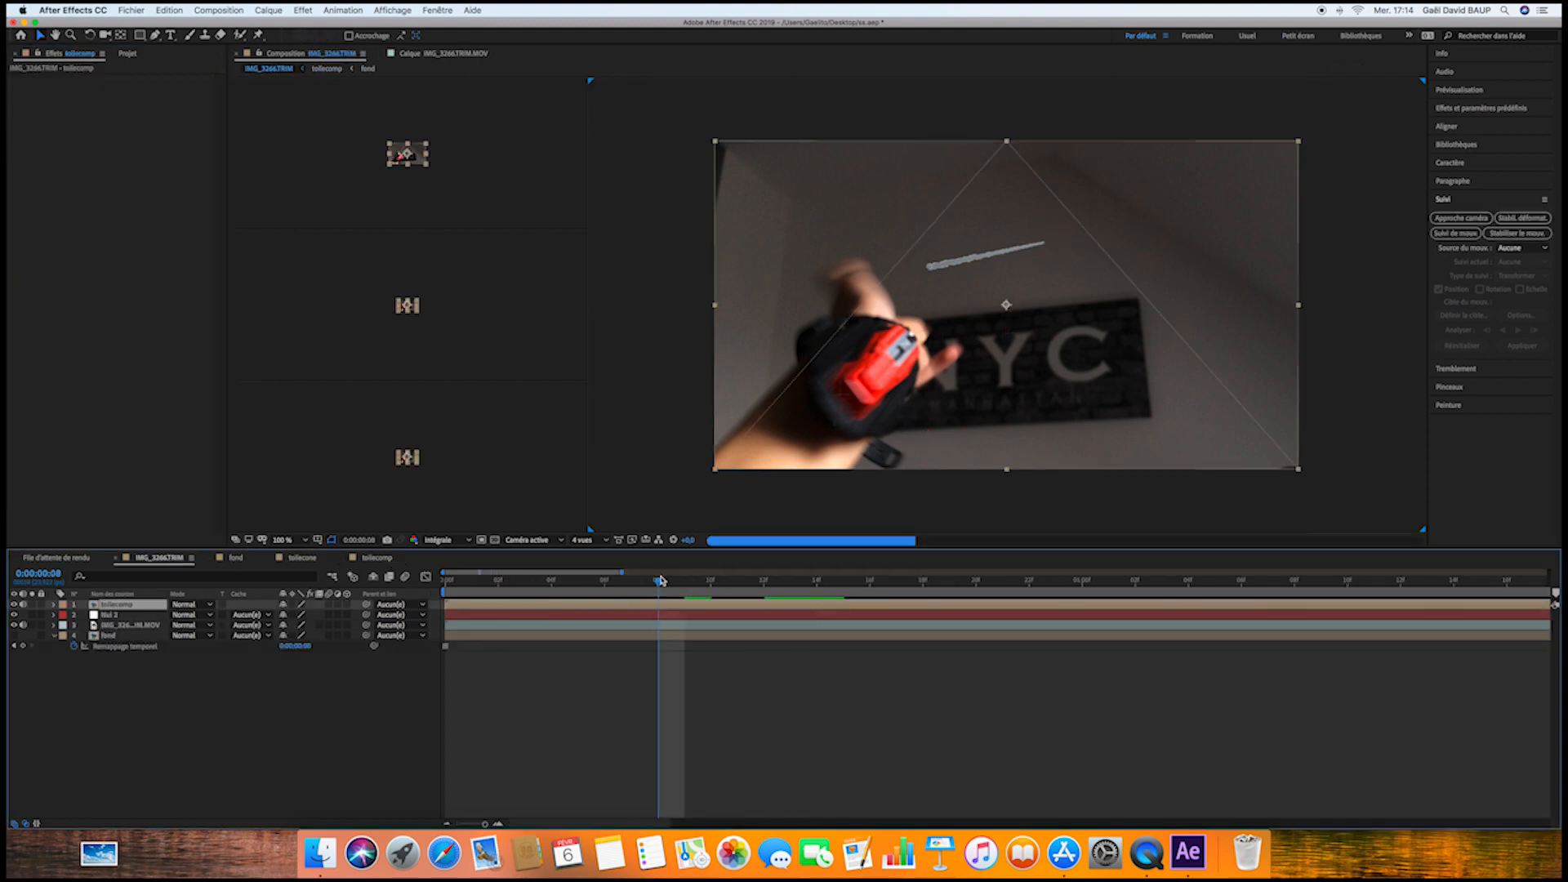
click(129, 54)
drag(59, 283, 113, 608)
drag(678, 579, 874, 586)
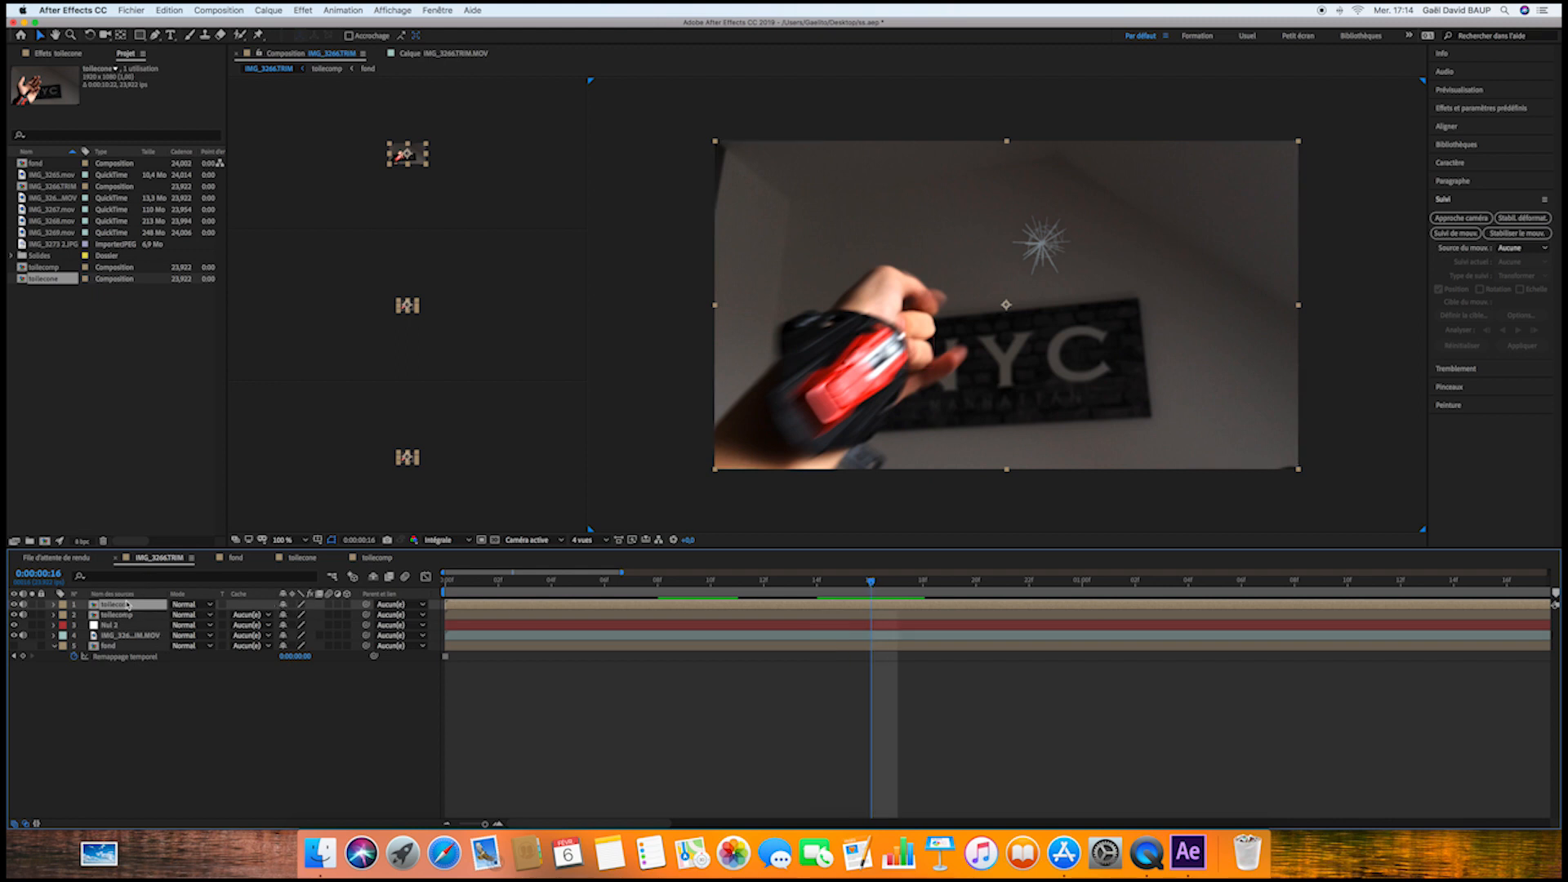
Turn the hand footage layer into a guide layer inside both toilecone and toilecomp
click(309, 559)
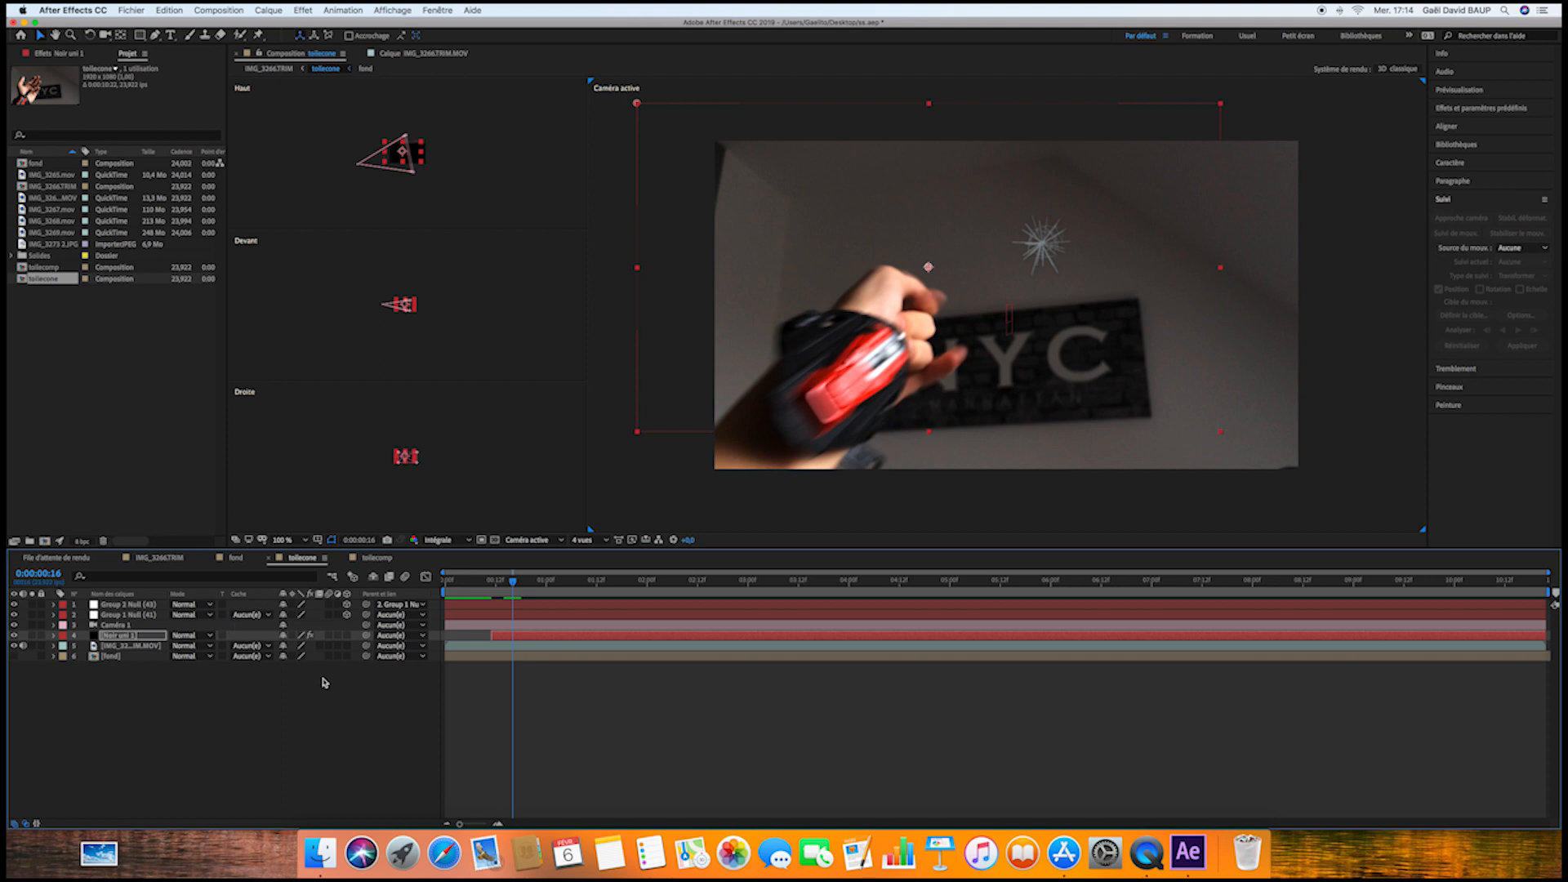
click(124, 647)
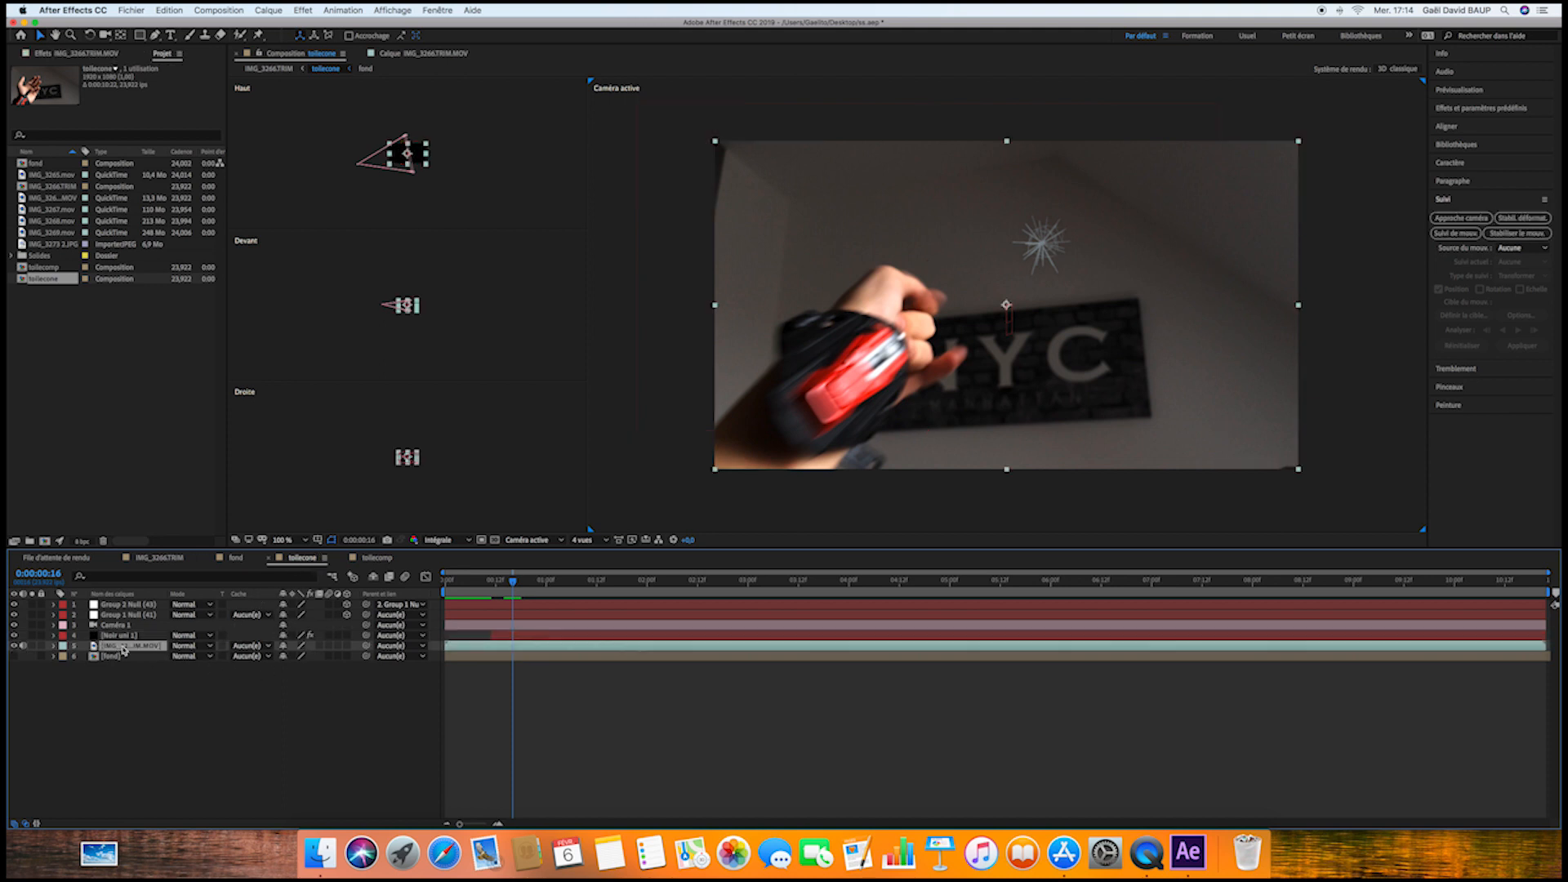
right_click(124, 648)
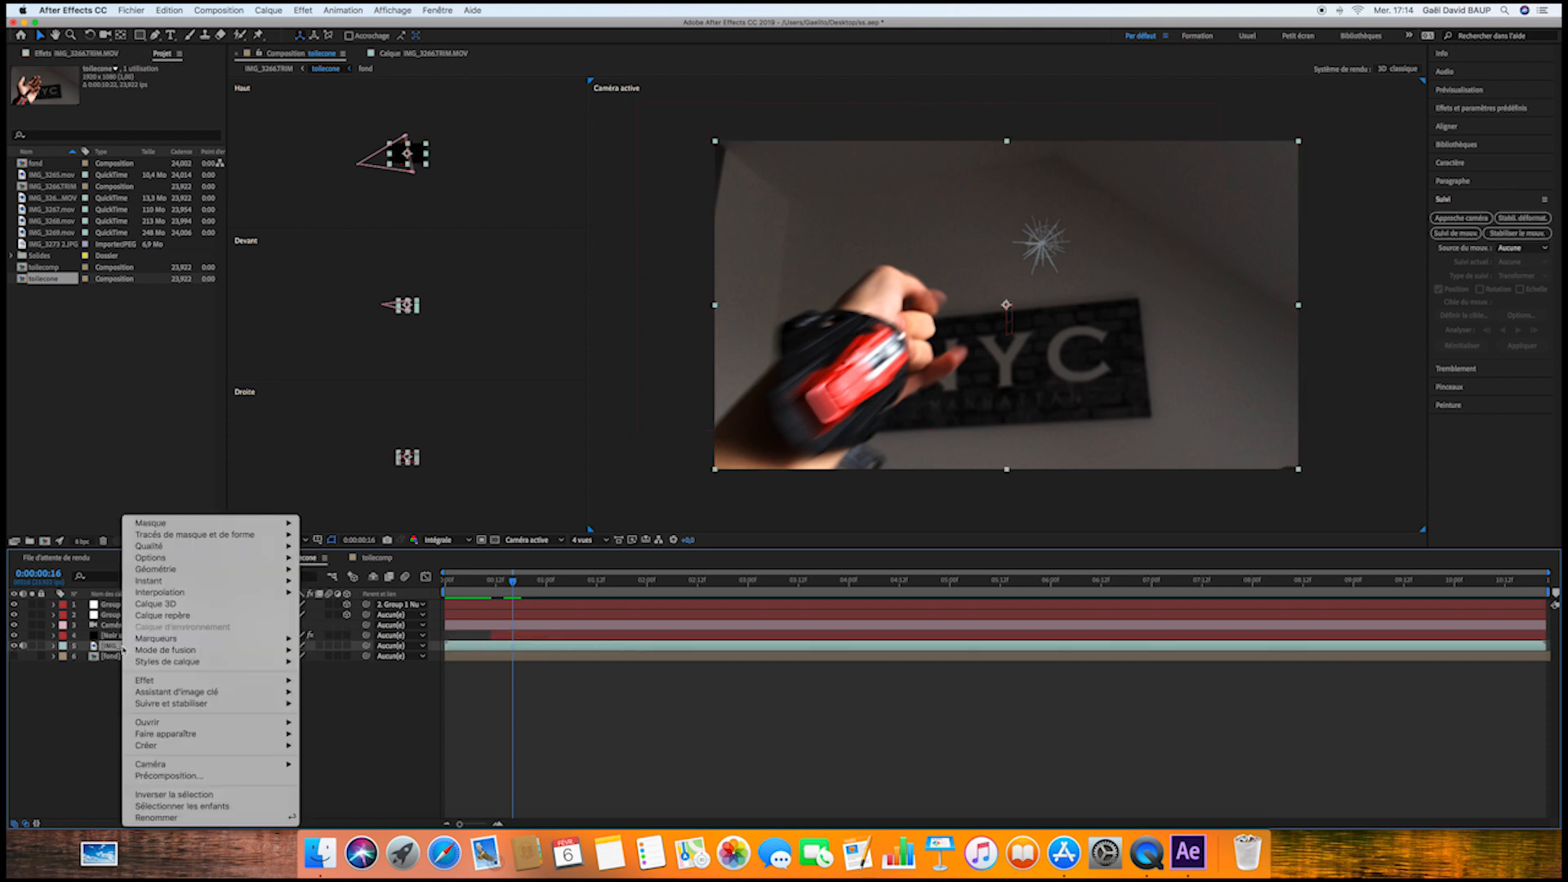
click(185, 617)
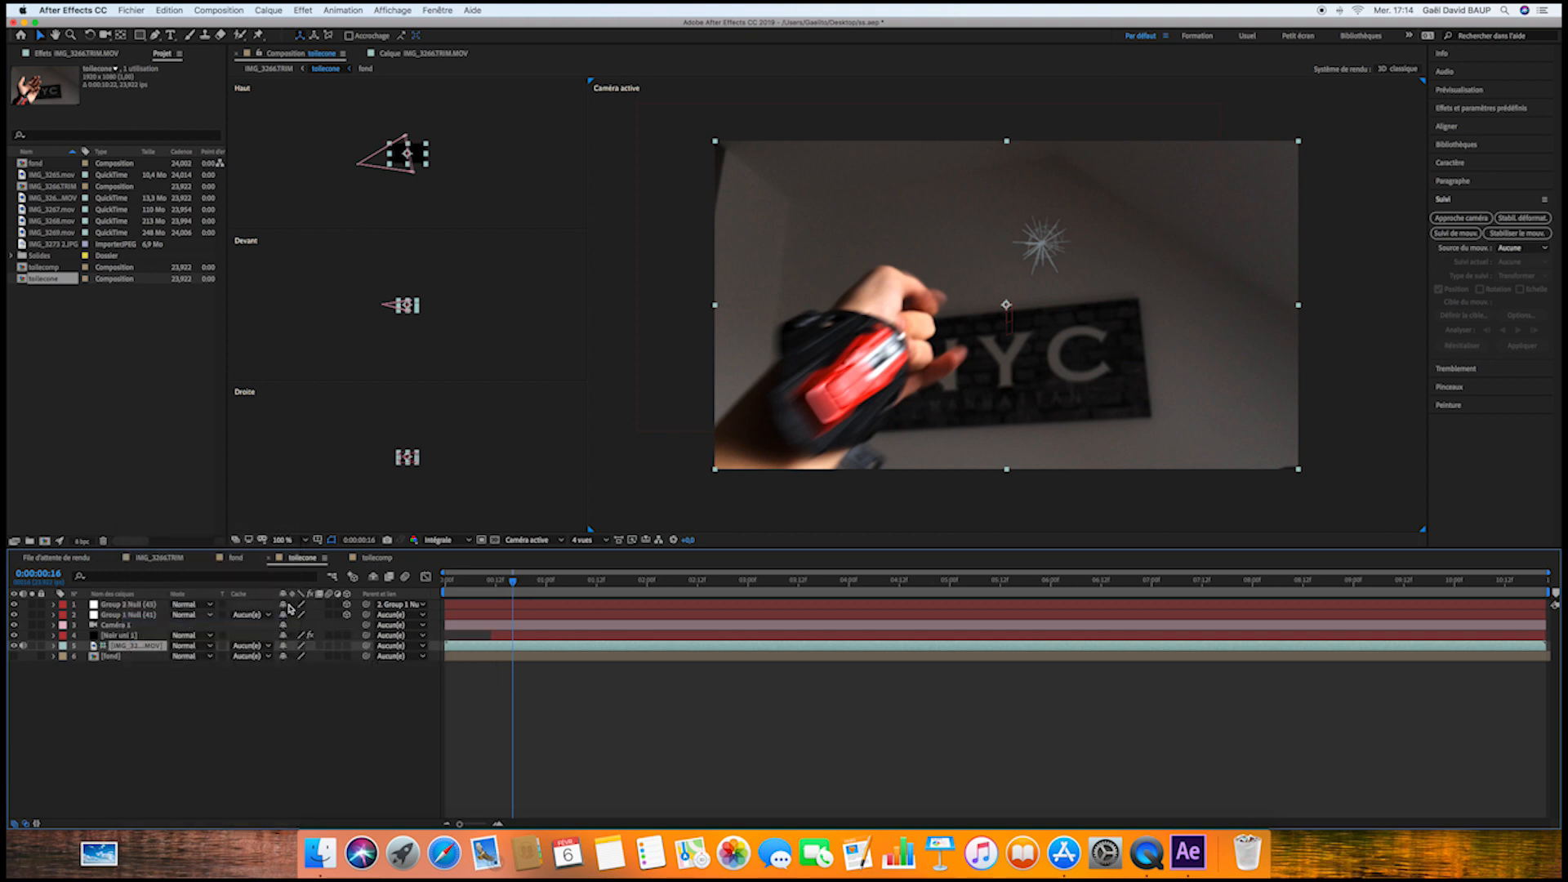
right_click(127, 651)
click(188, 615)
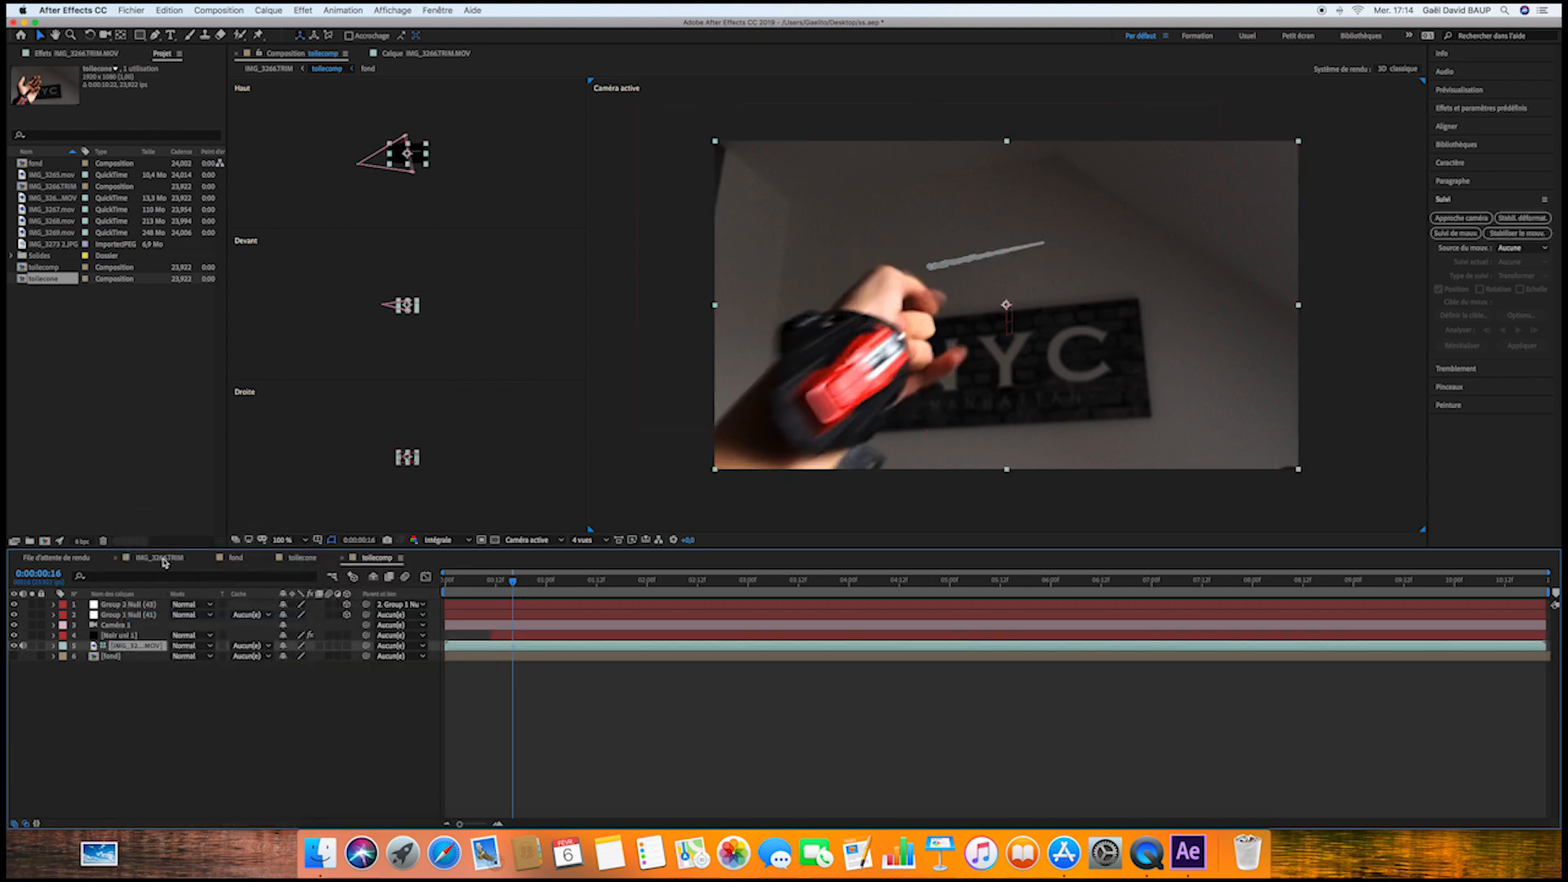
In the main composition, precompose the toilecomp layer as "toilecomp - Comp 1", leaving all attributes in the current composition
click(159, 558)
mouse_move(855, 586)
mouse_down()
mouse_move(756, 581)
mouse_move(855, 588)
mouse_up()
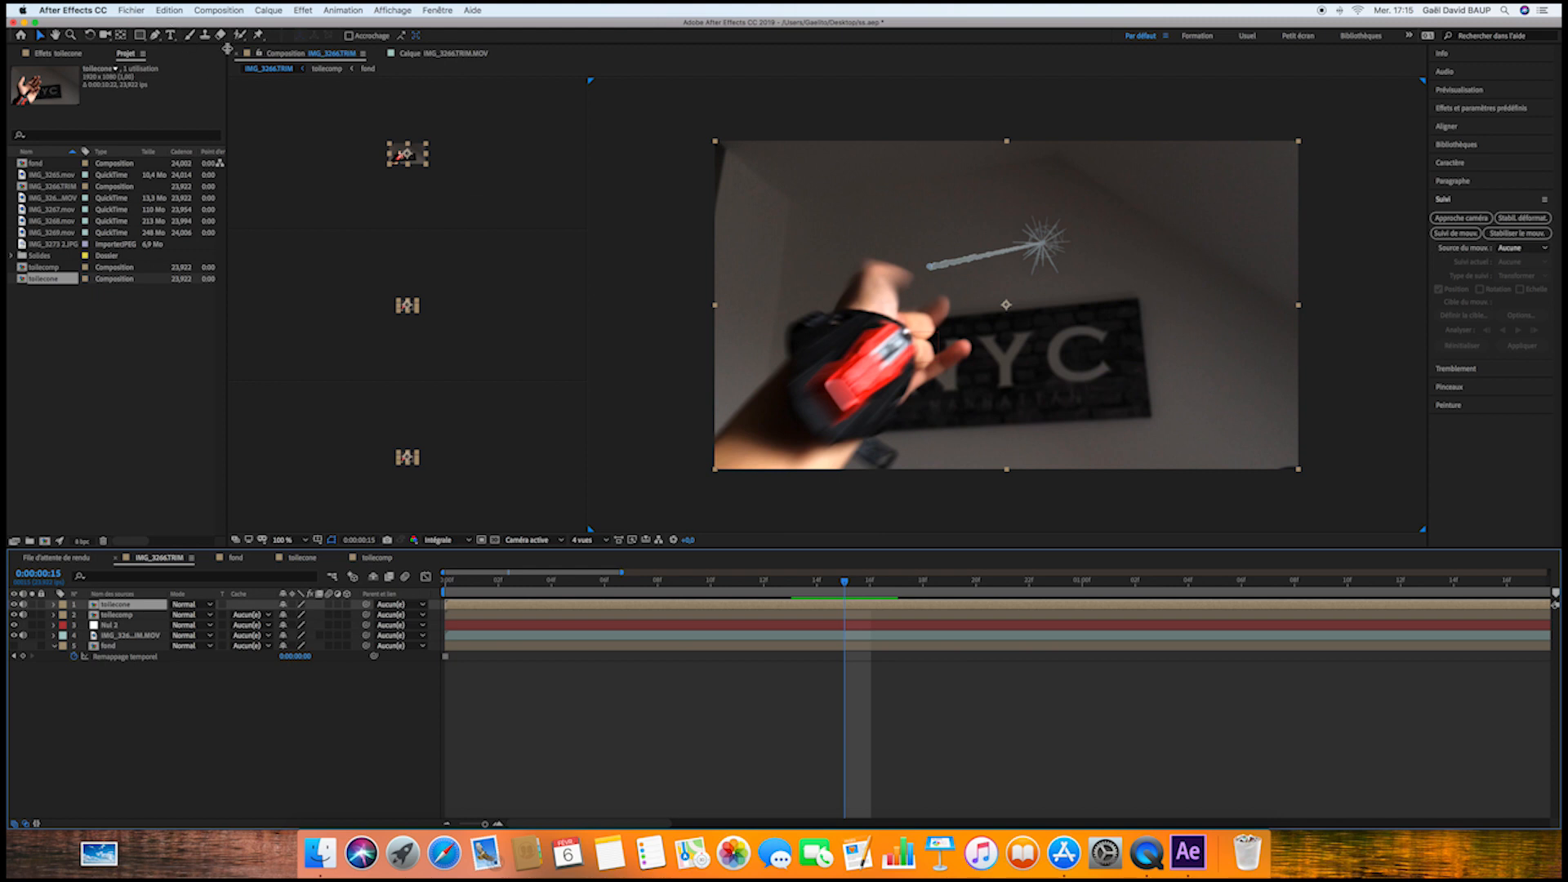
click(654, 618)
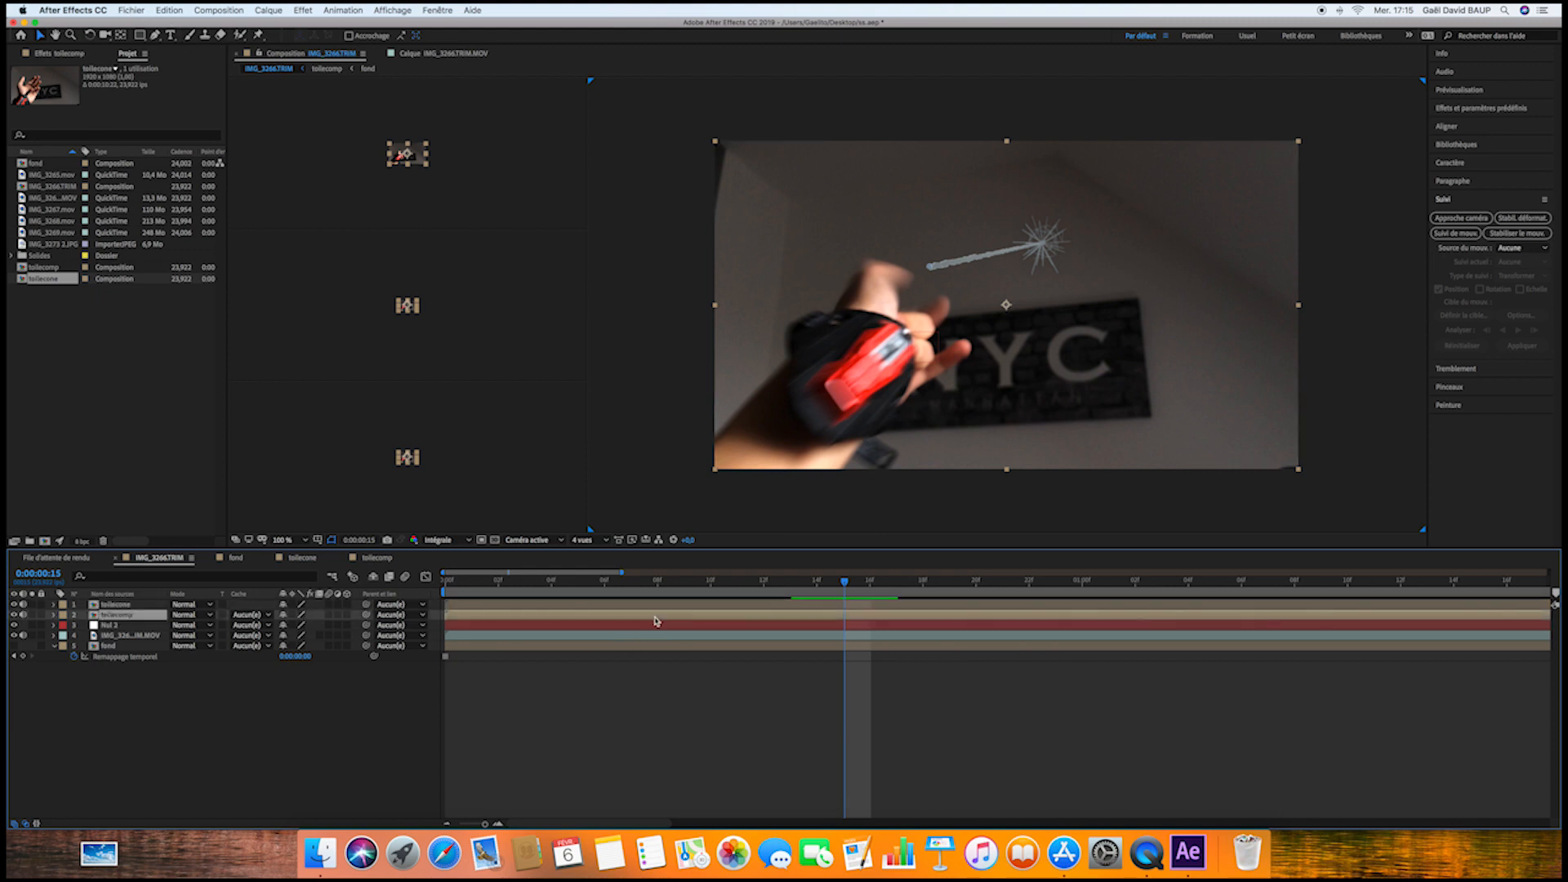
right_click(654, 620)
click(718, 779)
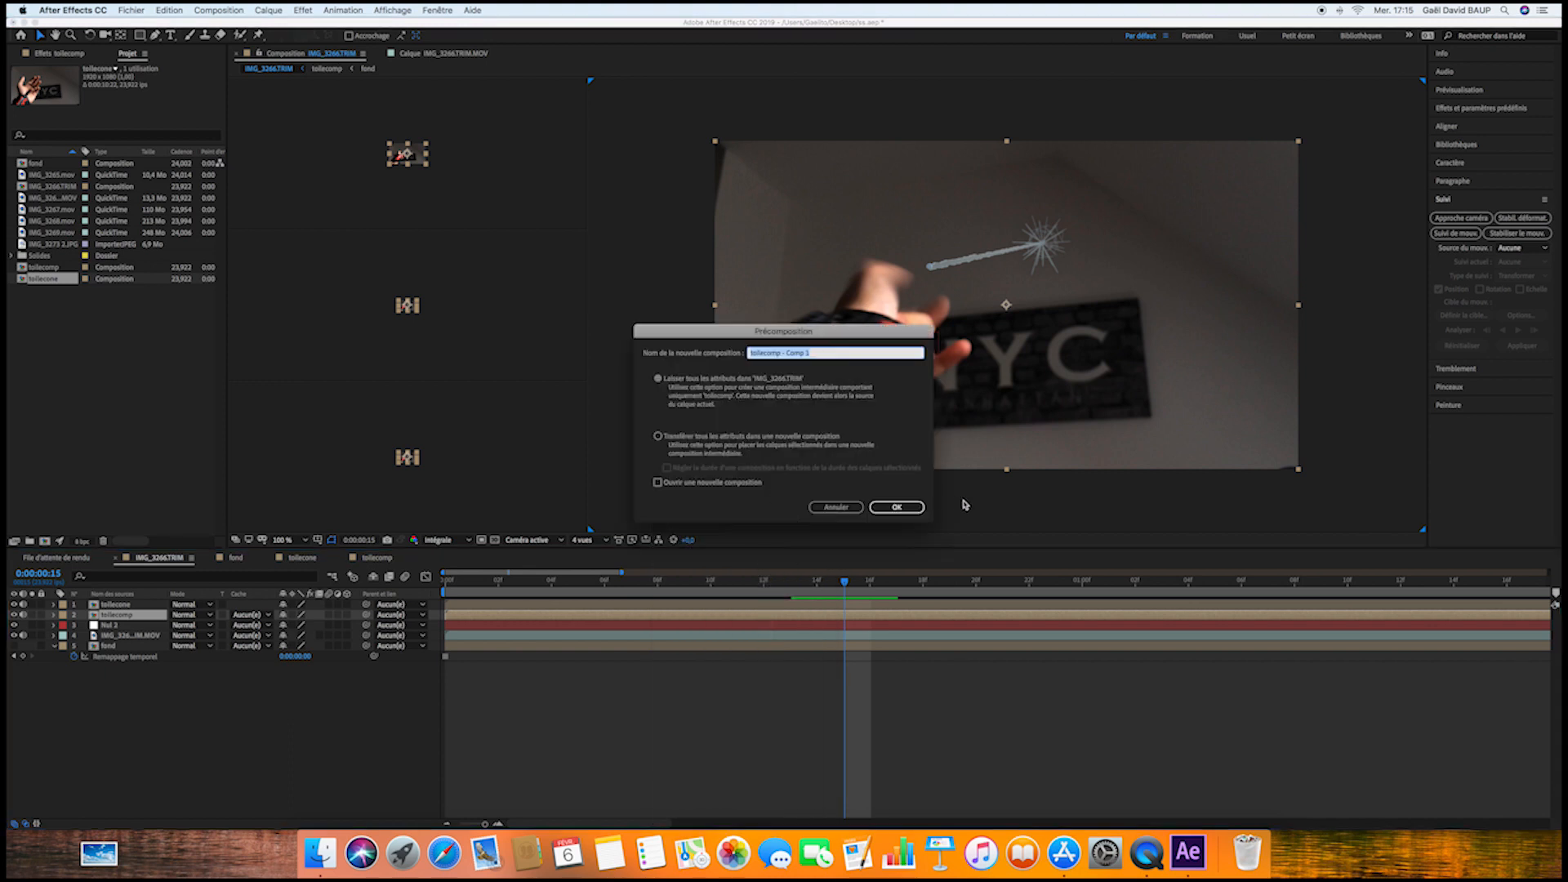
click(904, 510)
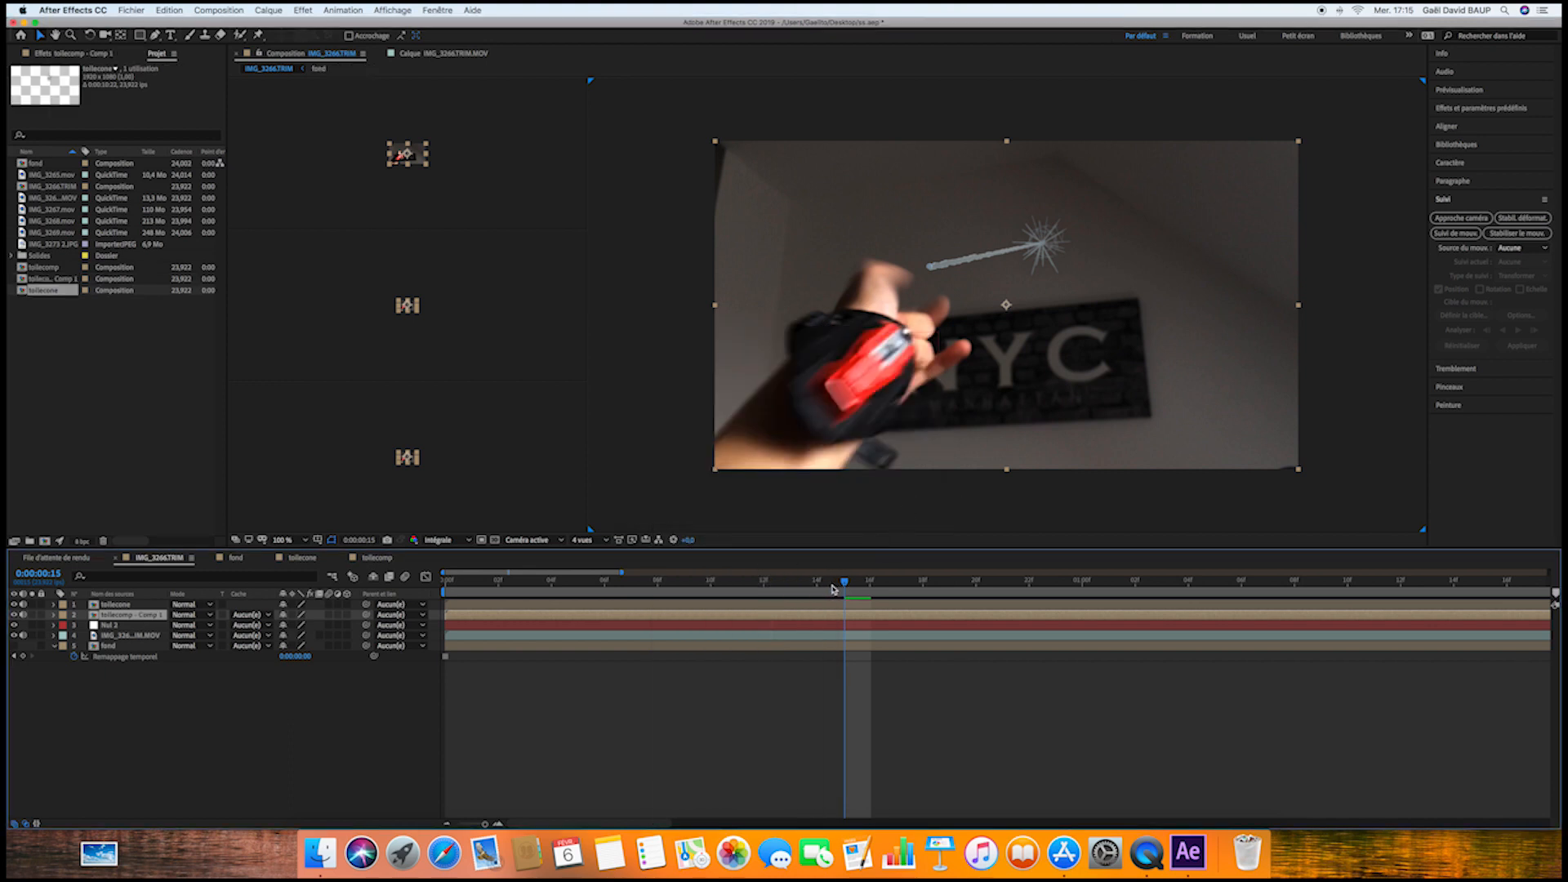
At 0:00:00:15, place puppet pins on the toilecomp - Comp 1 strand, at its hand end and at the burst's centre
drag(833, 588, 731, 582)
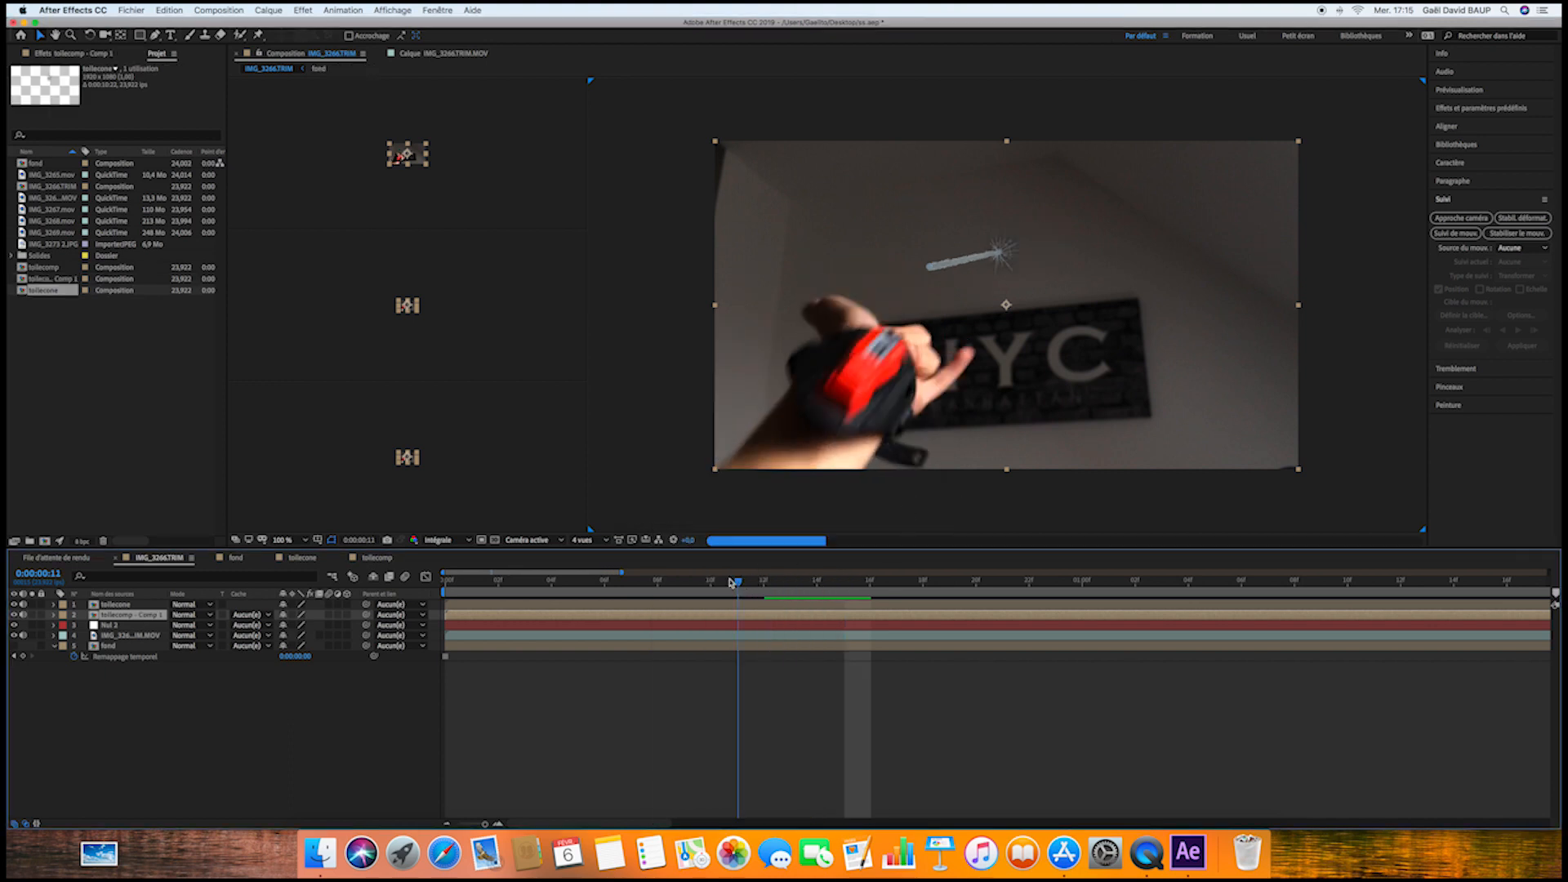
click(845, 584)
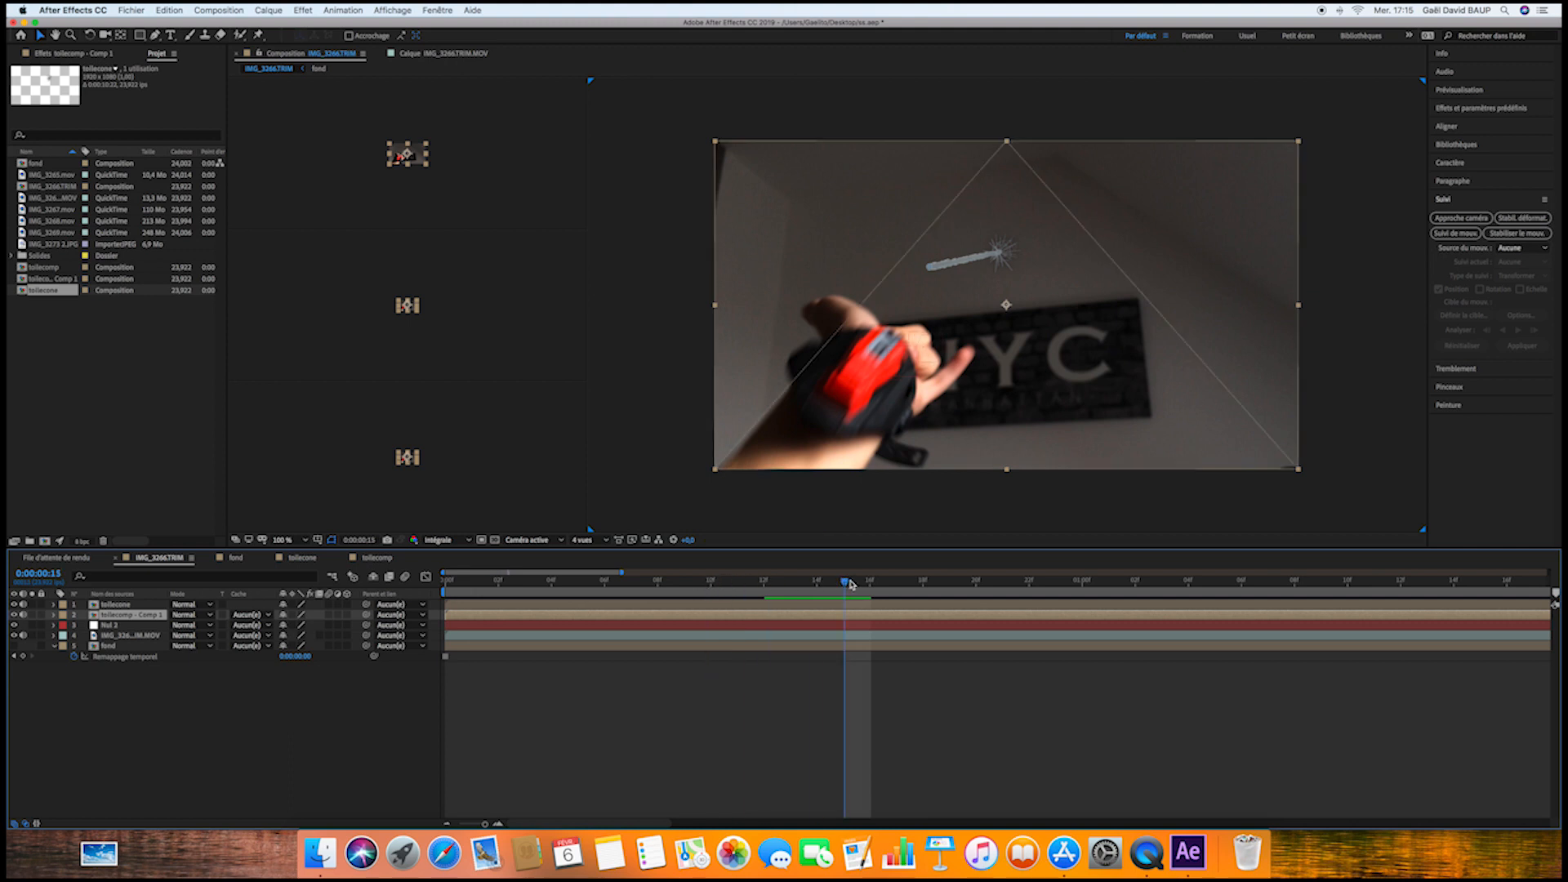
click(848, 605)
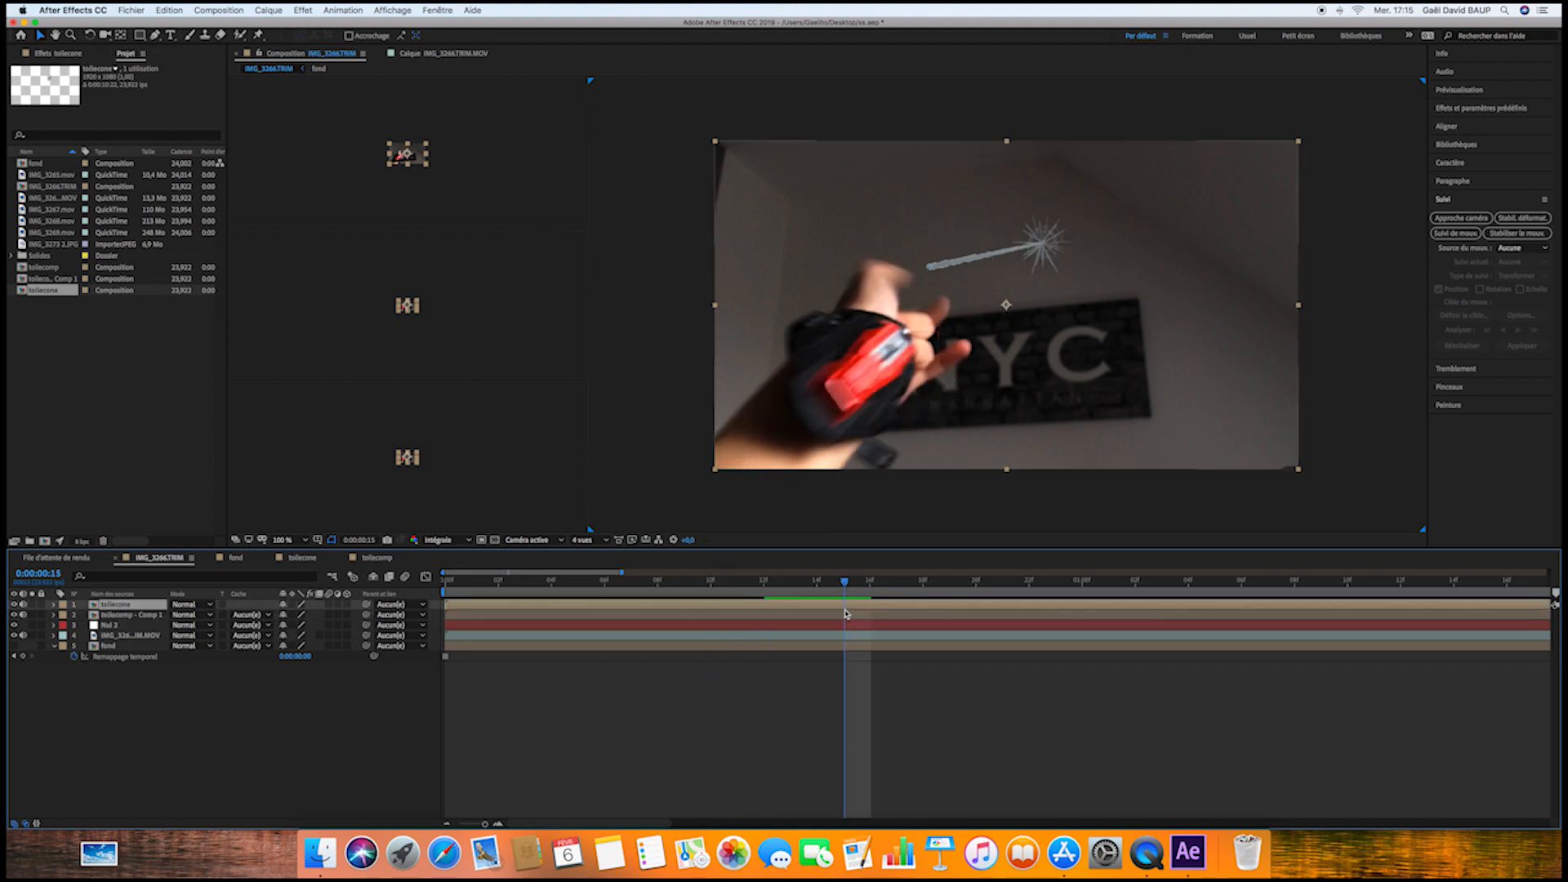
click(846, 614)
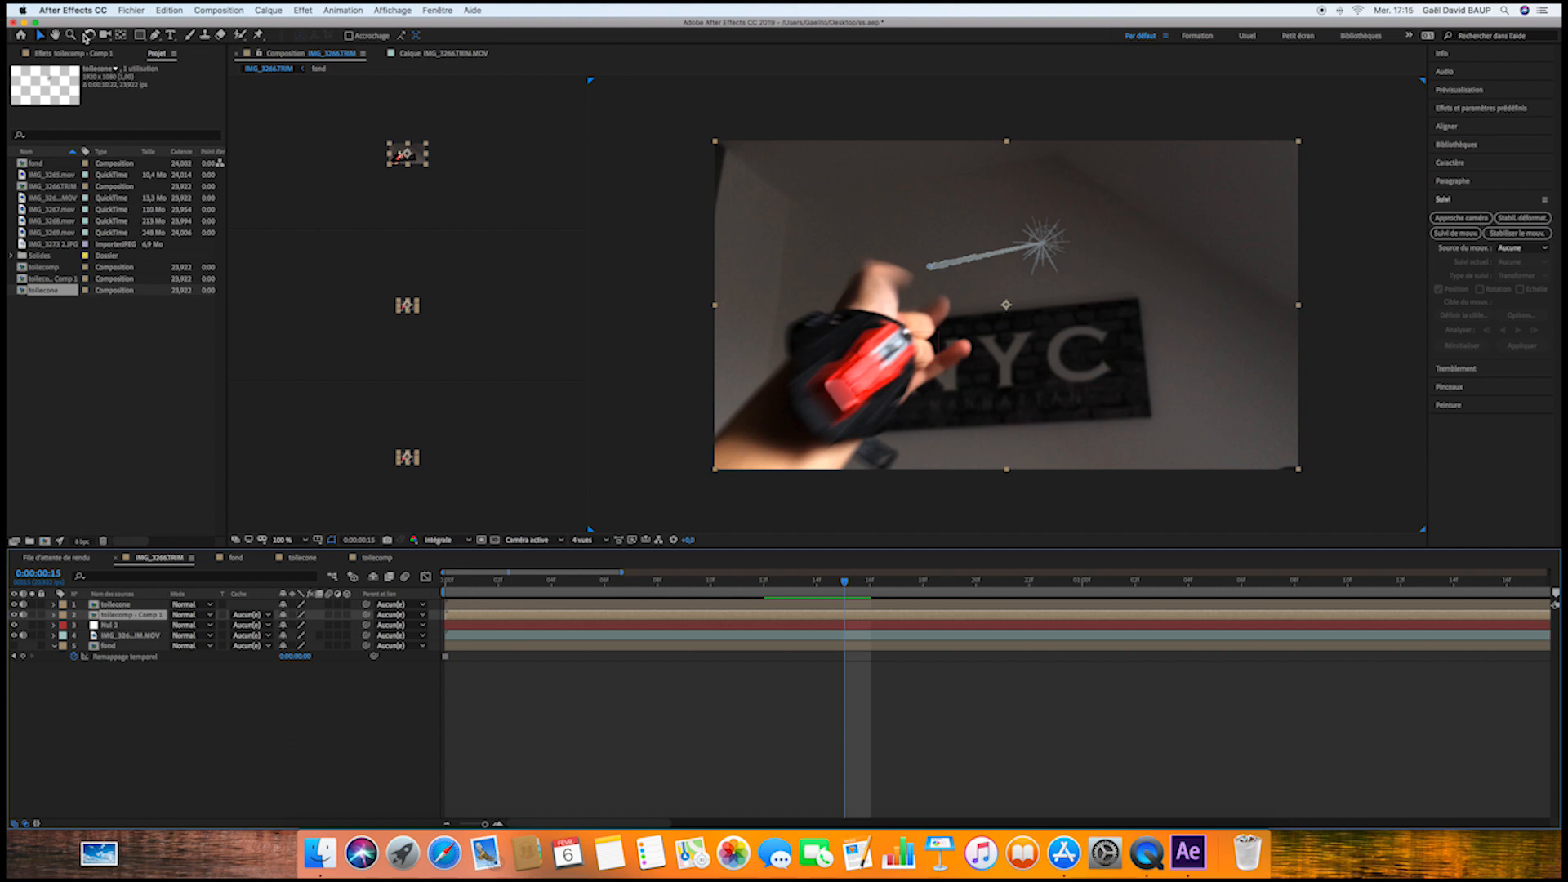
click(258, 35)
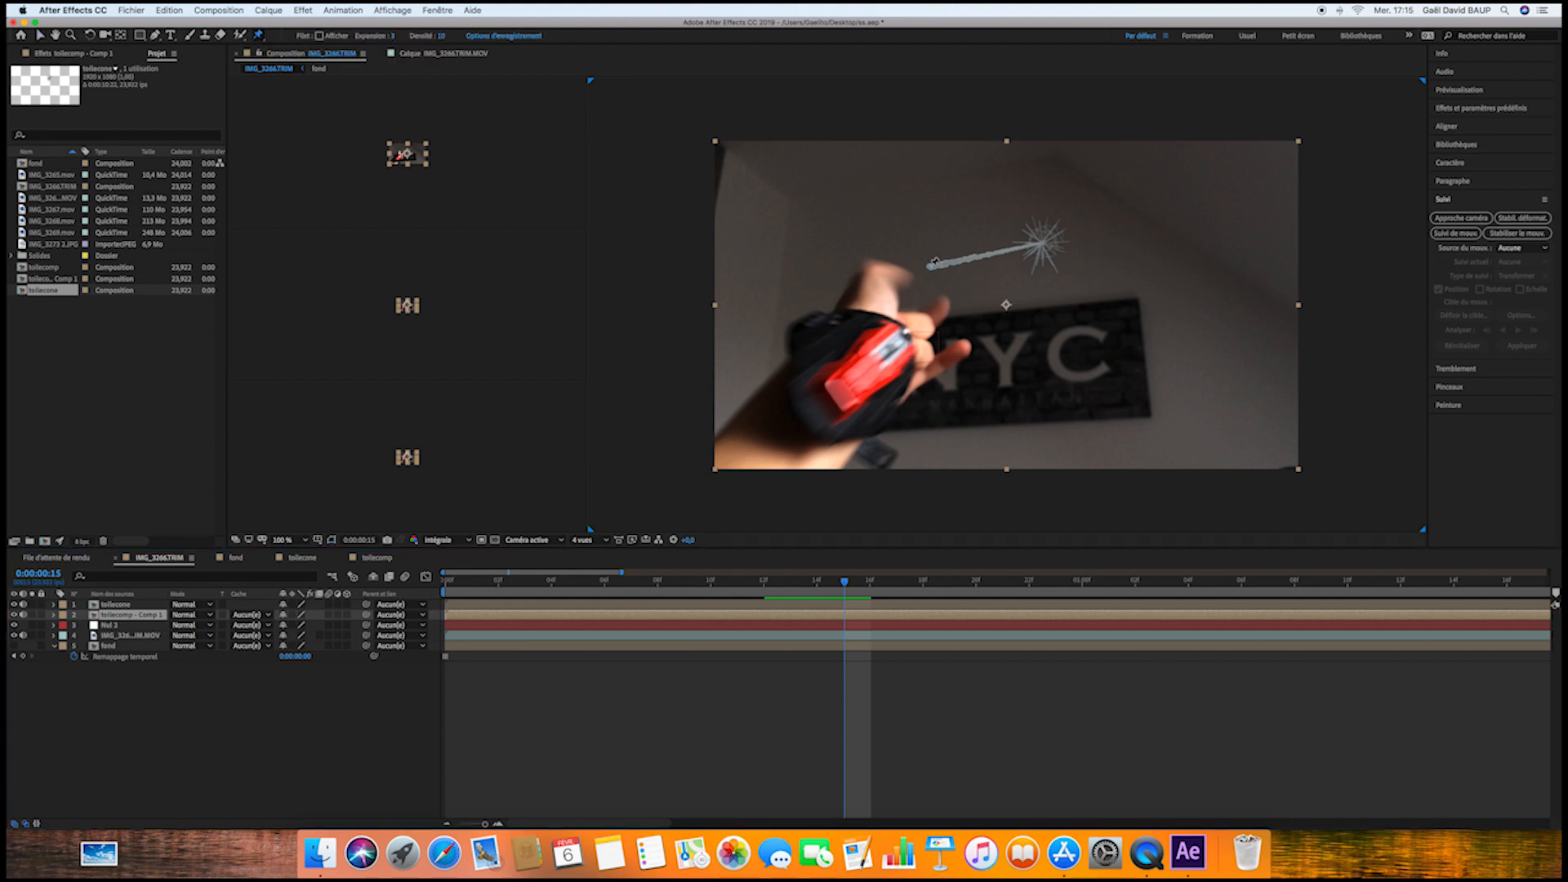
click(930, 266)
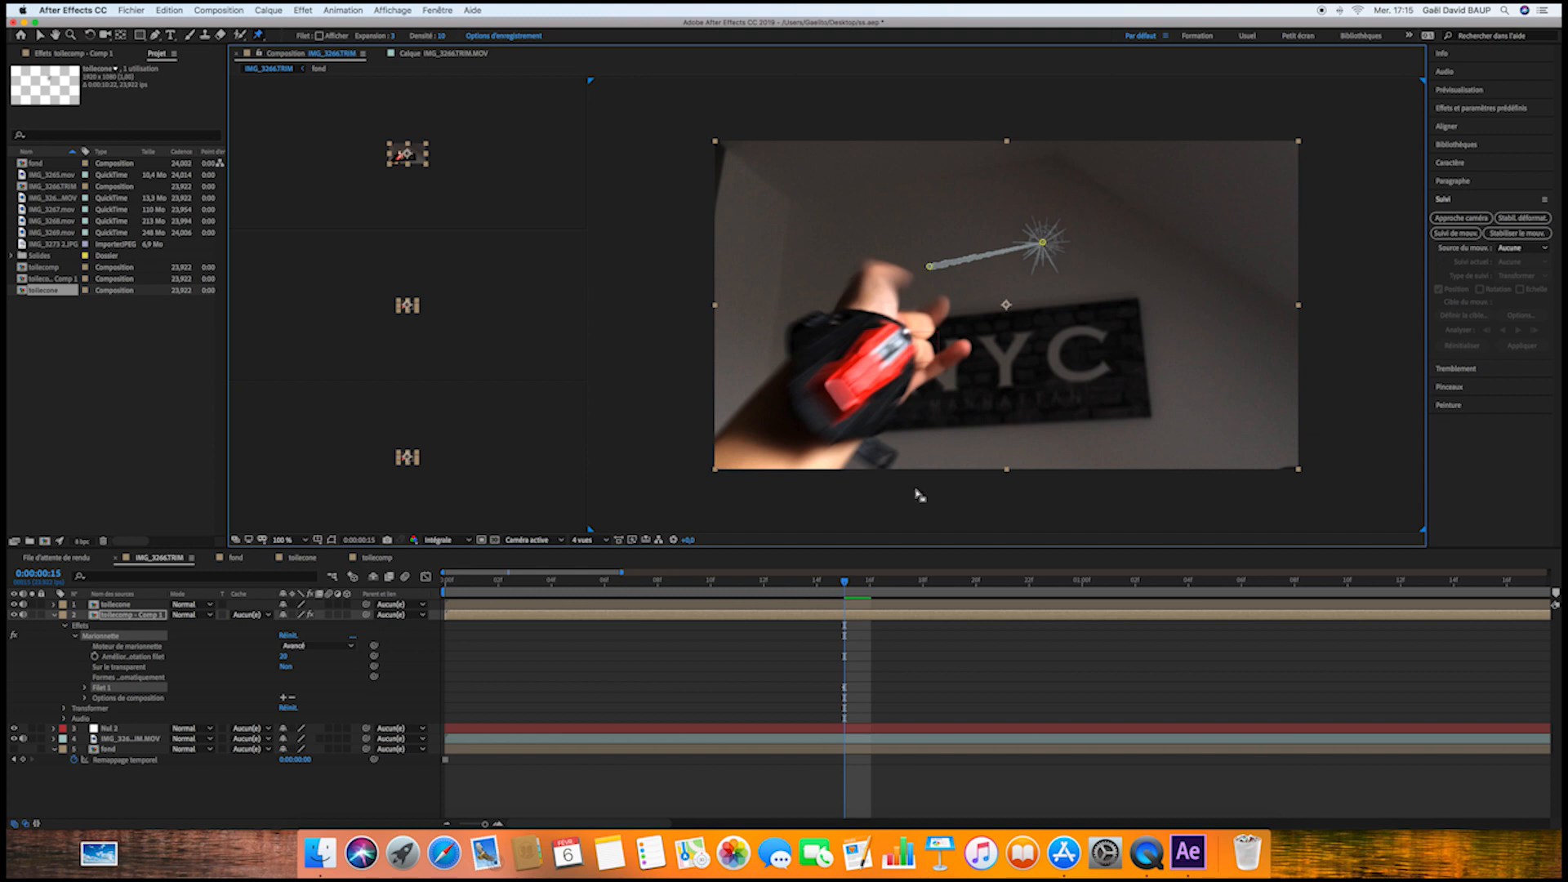
Turn off position keyframing for both puppet pins and reveal the position keyframes of the Nul 2 tracking null
click(137, 616)
key(u)
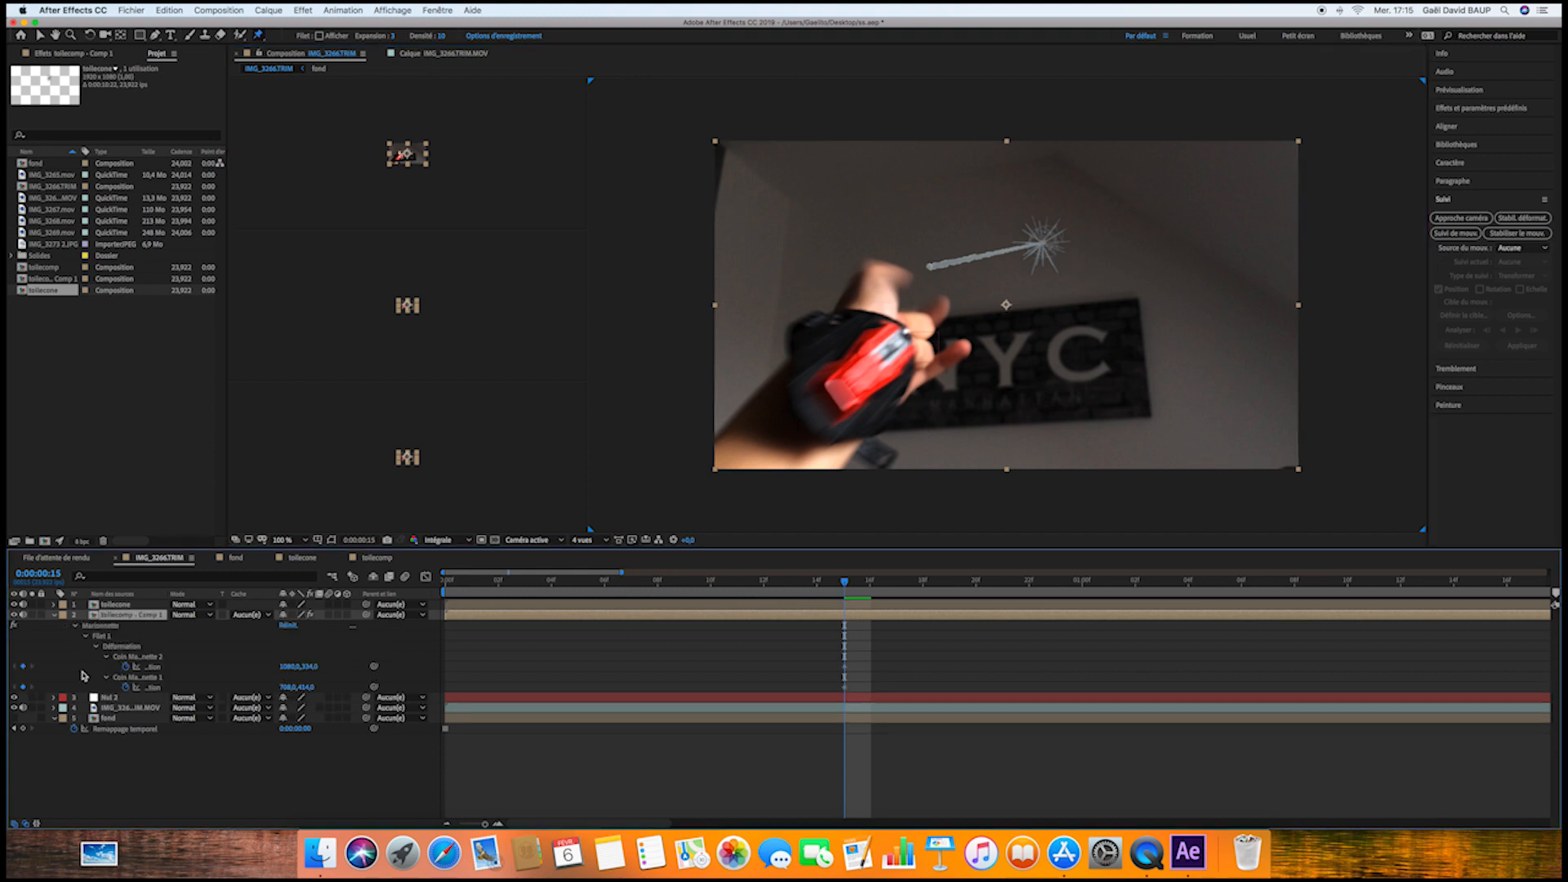
click(119, 699)
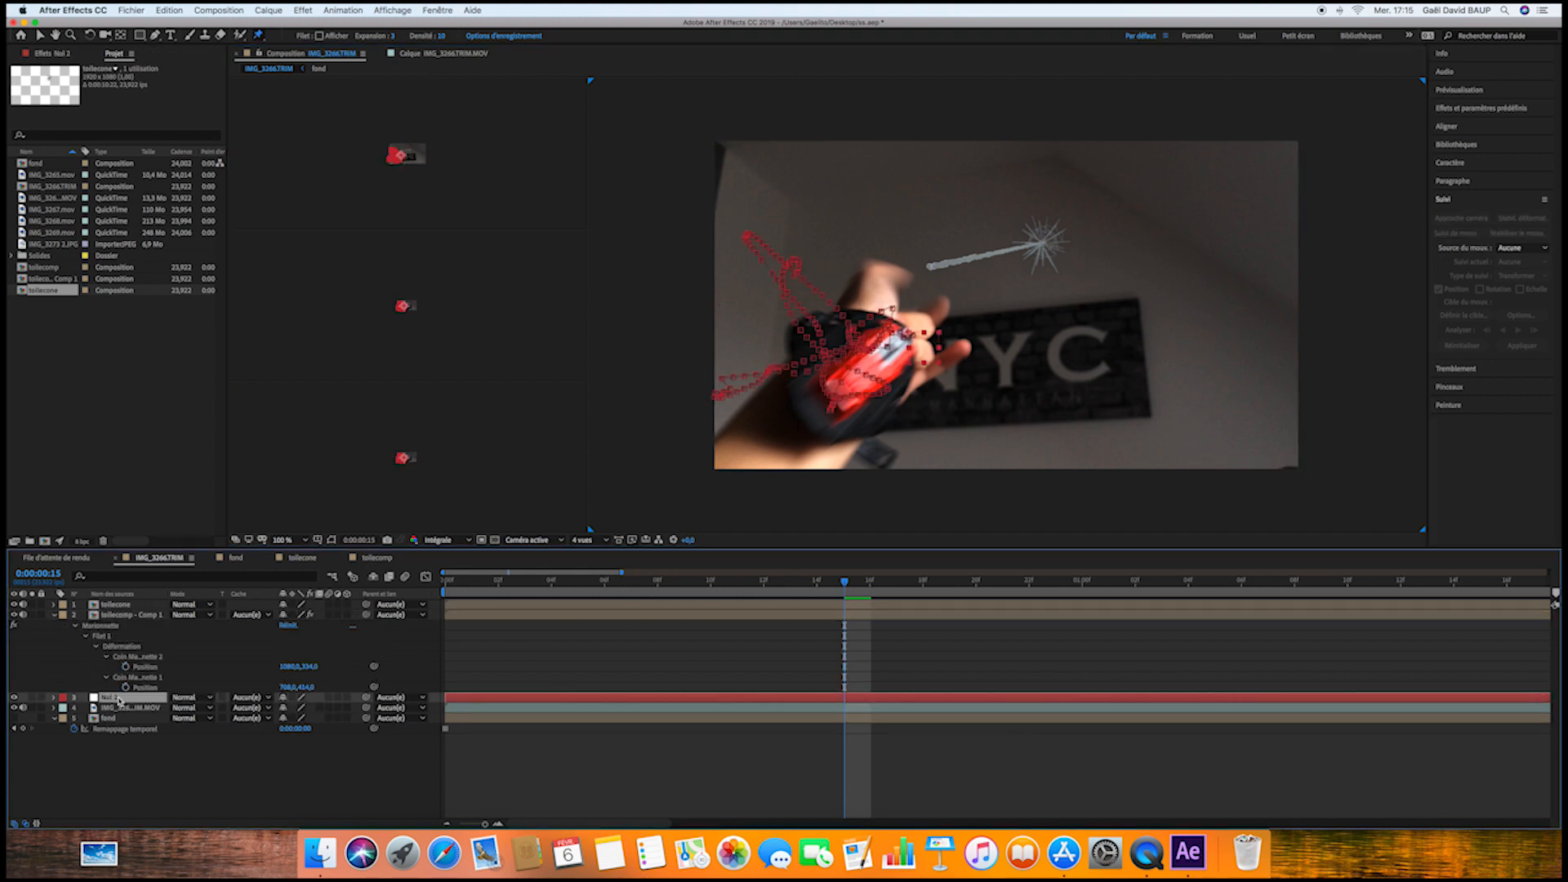
key(u)
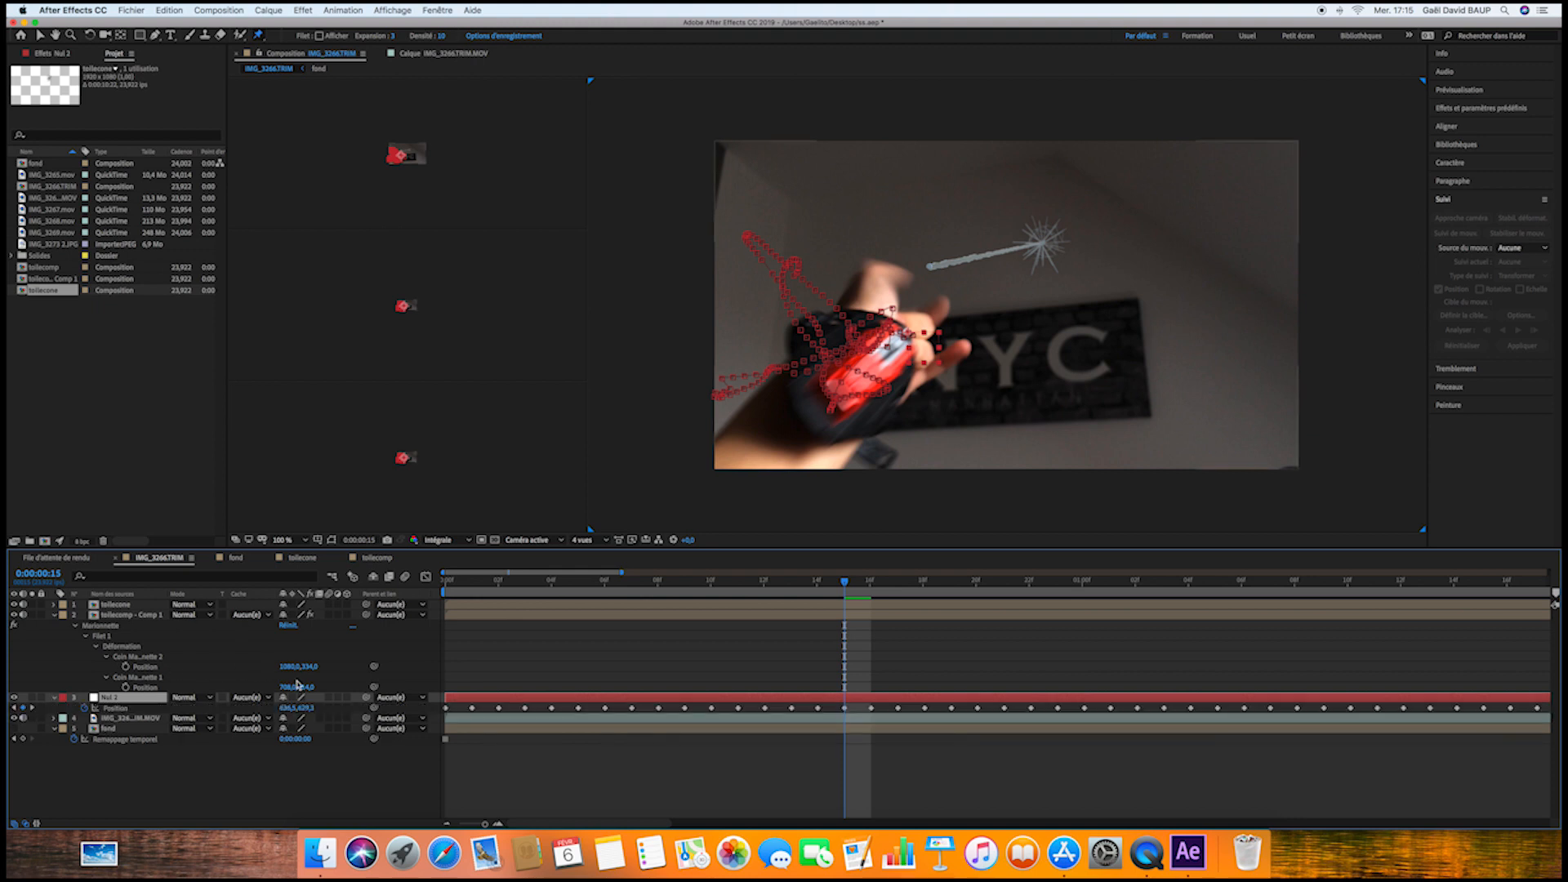
Link the position of the strand's hand-end puppet pin on toilecomp - Comp 1 to the Nul 2 layer's position with an expression
alt+click(125, 688)
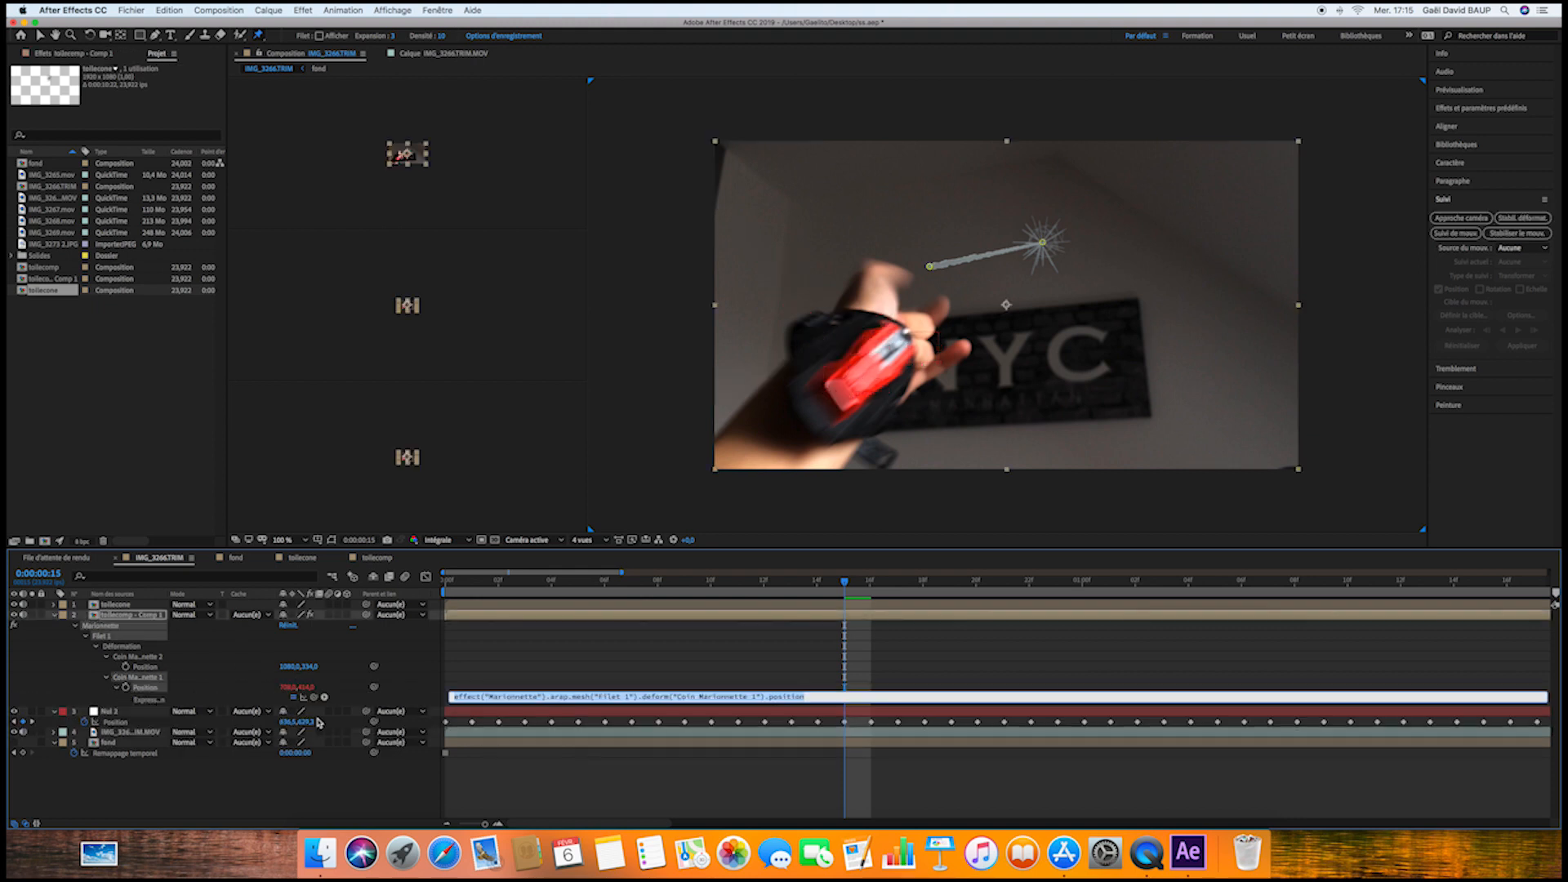
drag(314, 698, 161, 725)
click(542, 777)
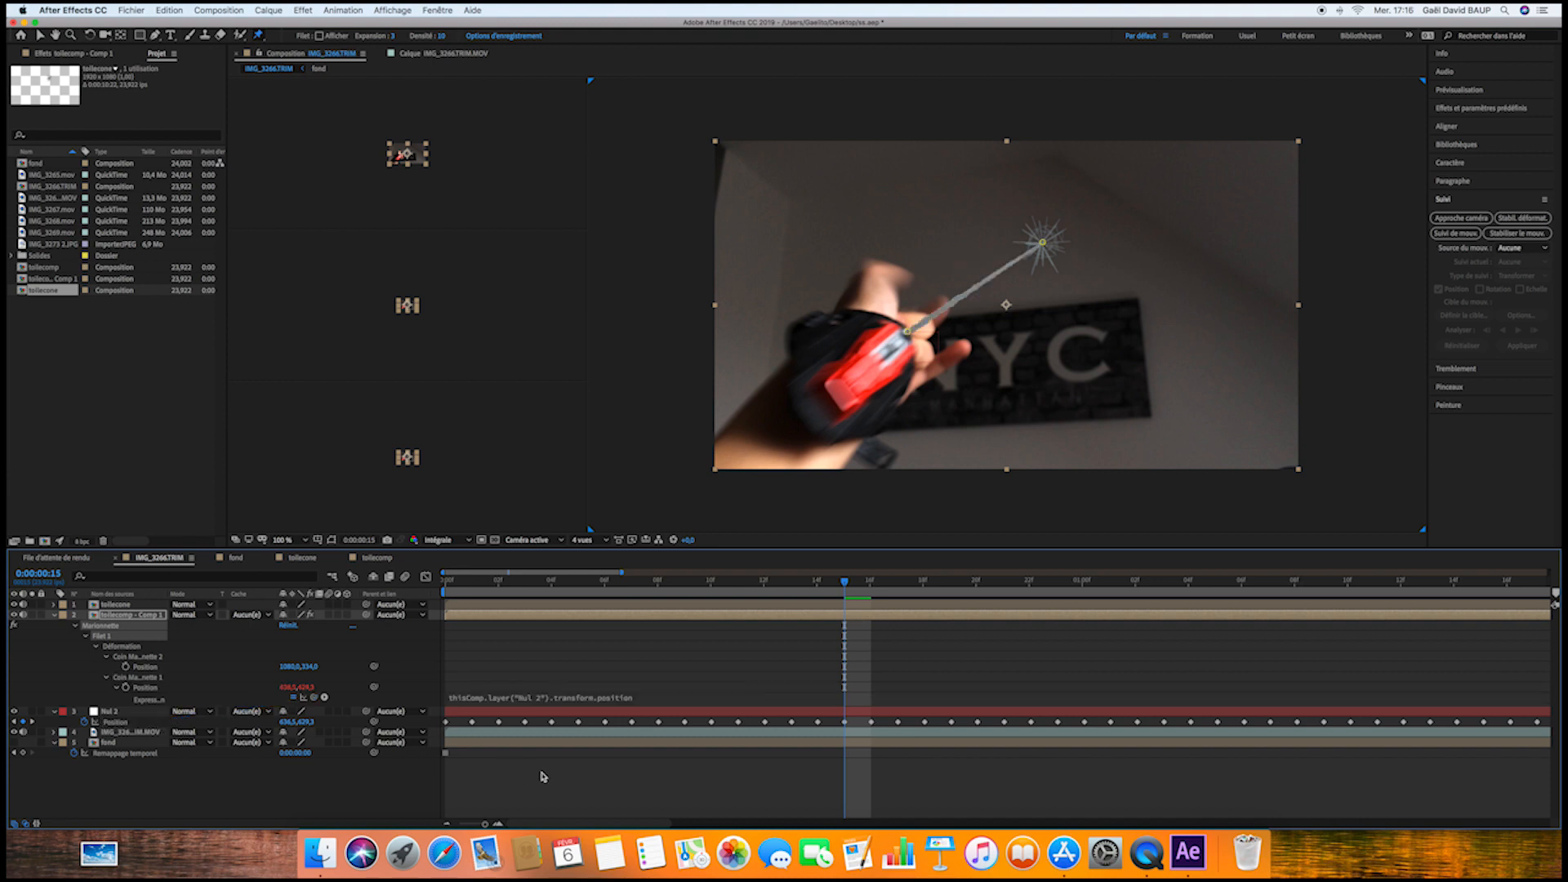
drag(831, 583, 737, 583)
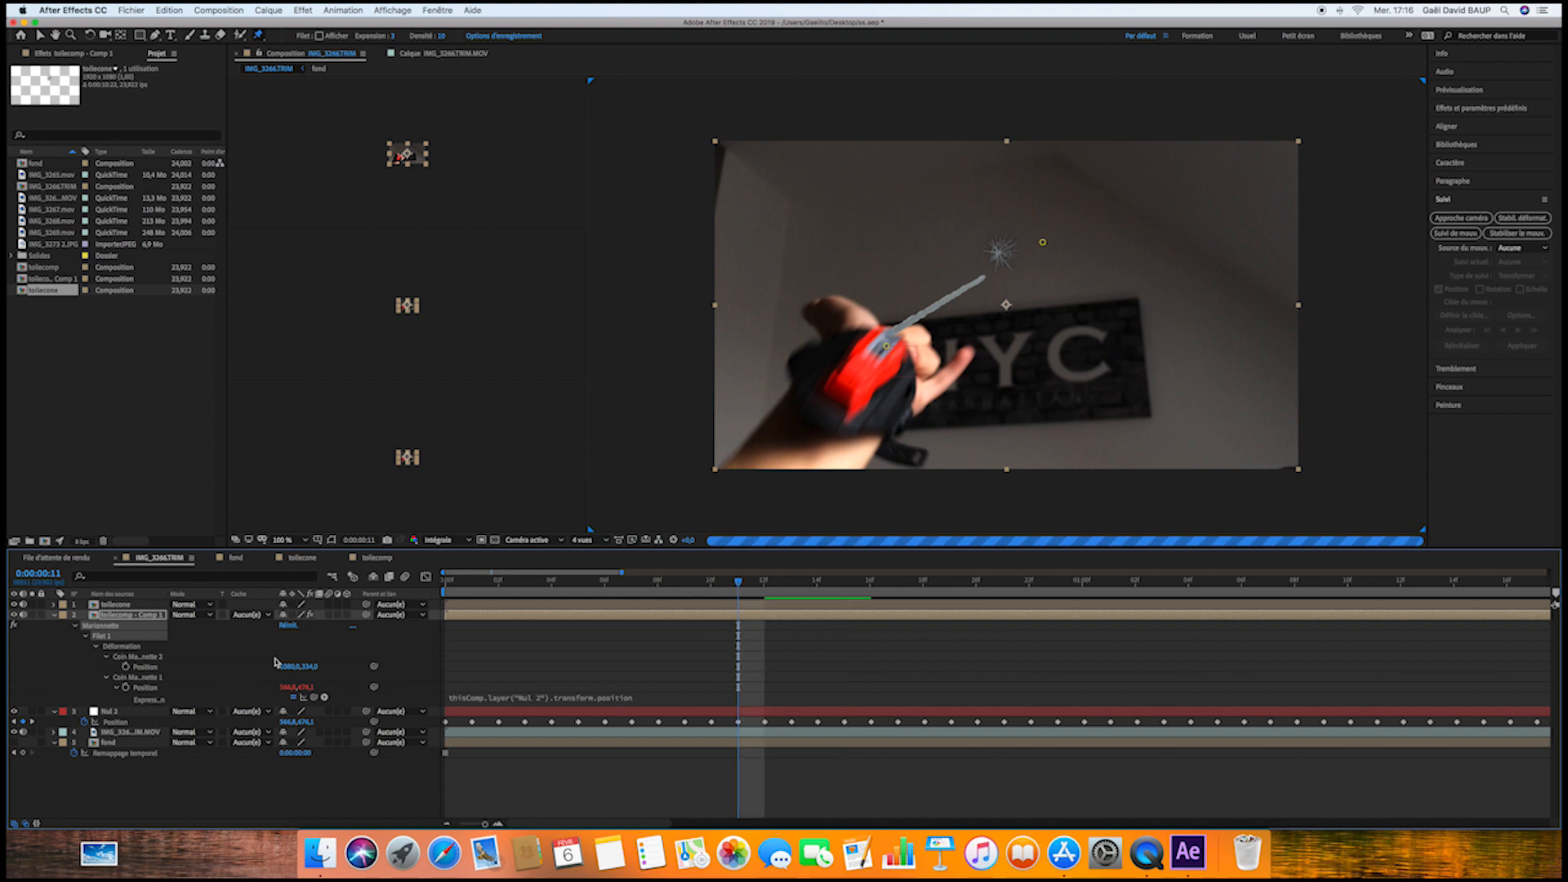
click(55, 615)
Start position and scale keyframes for the toilecone burst layer at 0:00:00:14
click(585, 609)
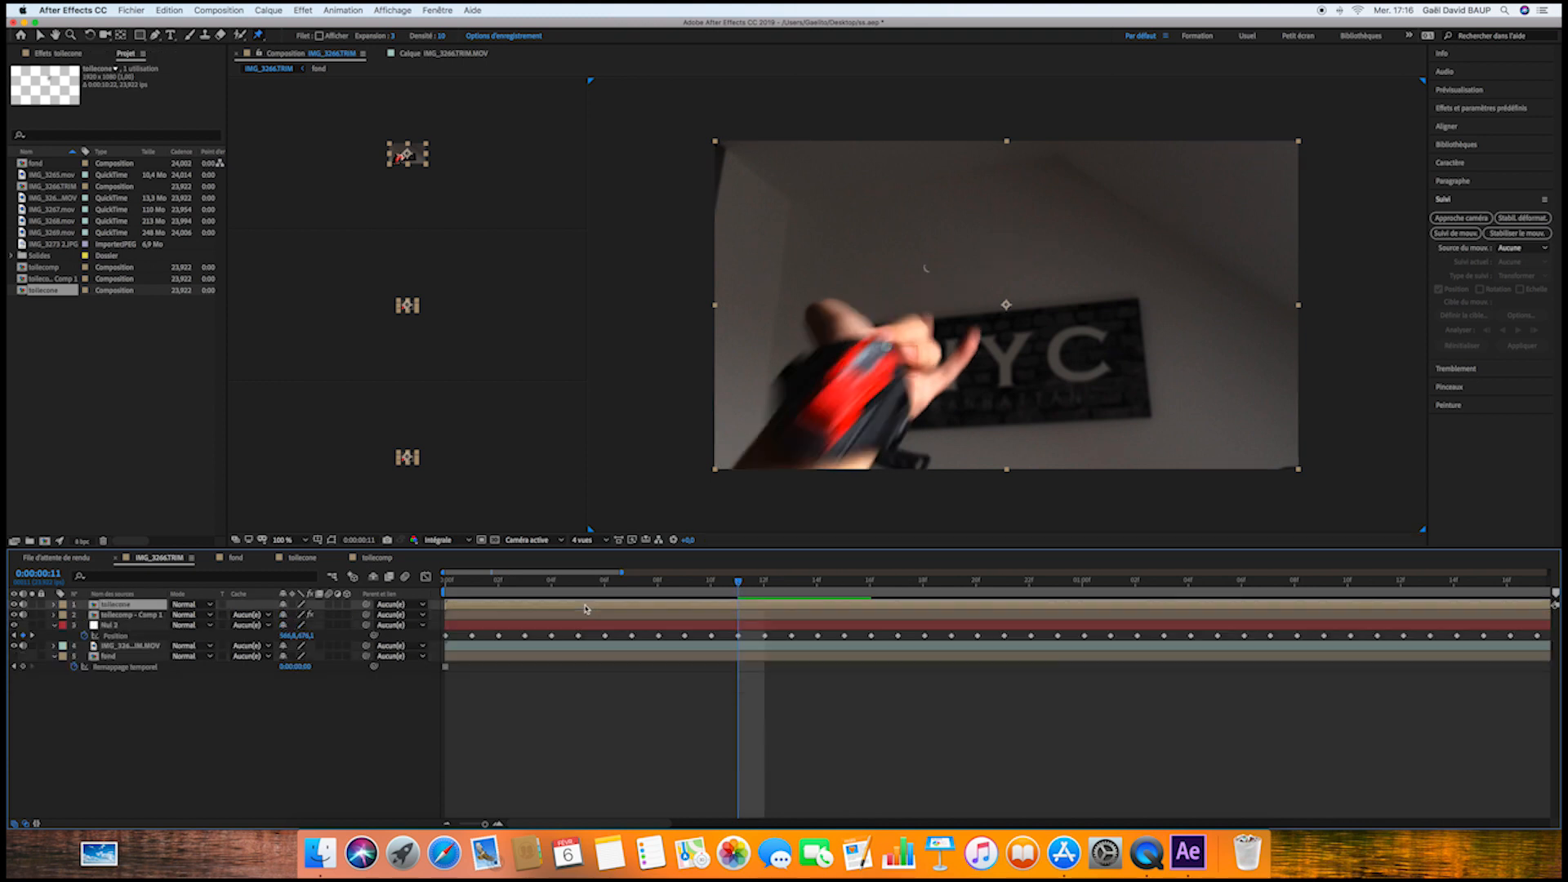
key(p)
key(shift+s)
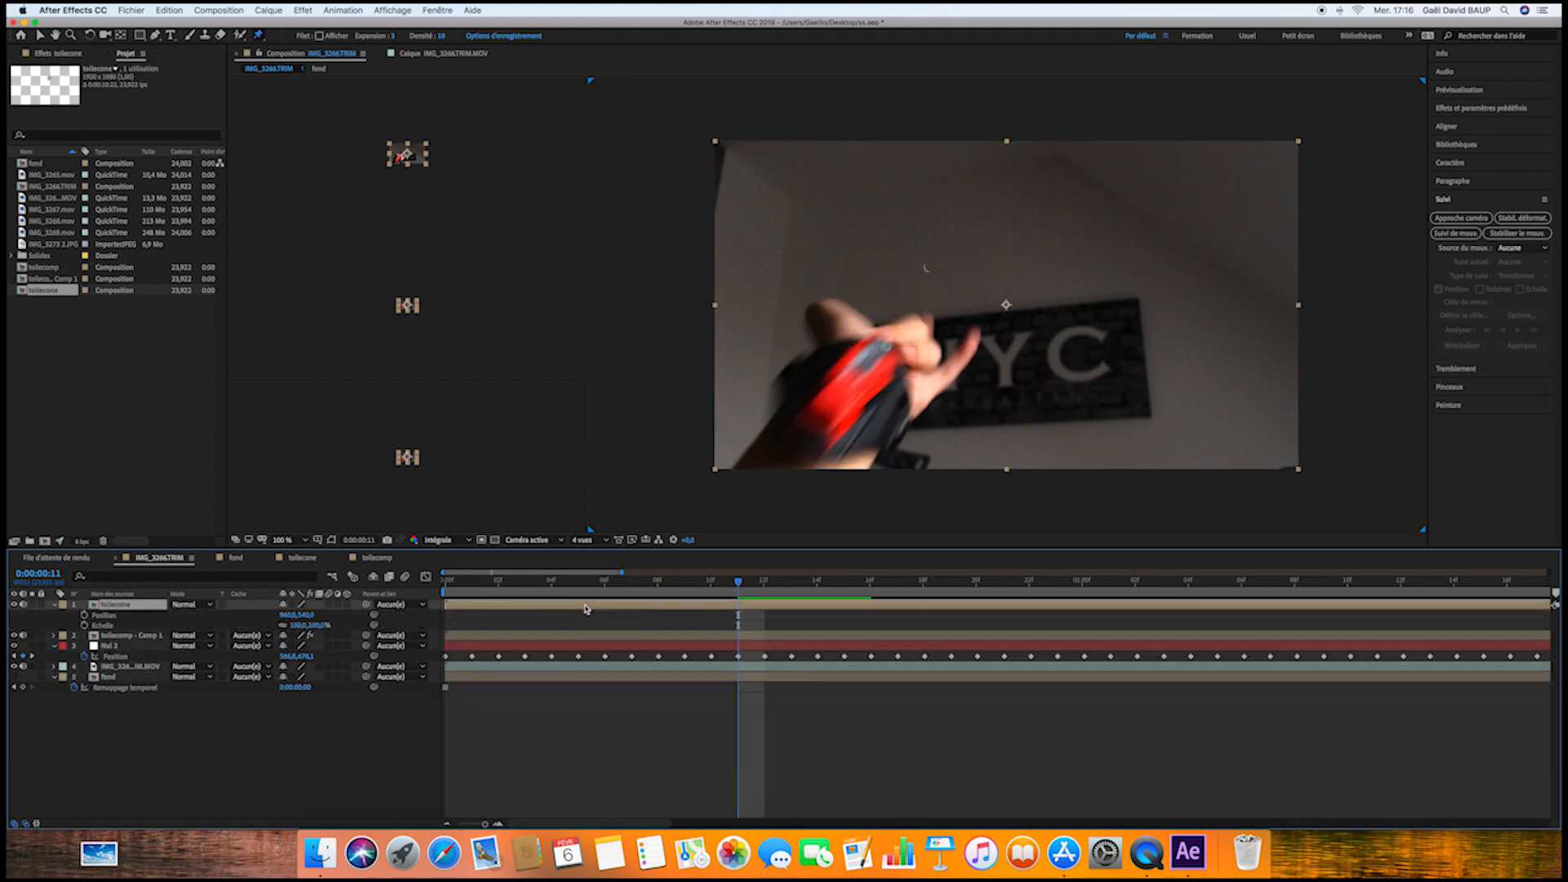
drag(765, 577, 816, 583)
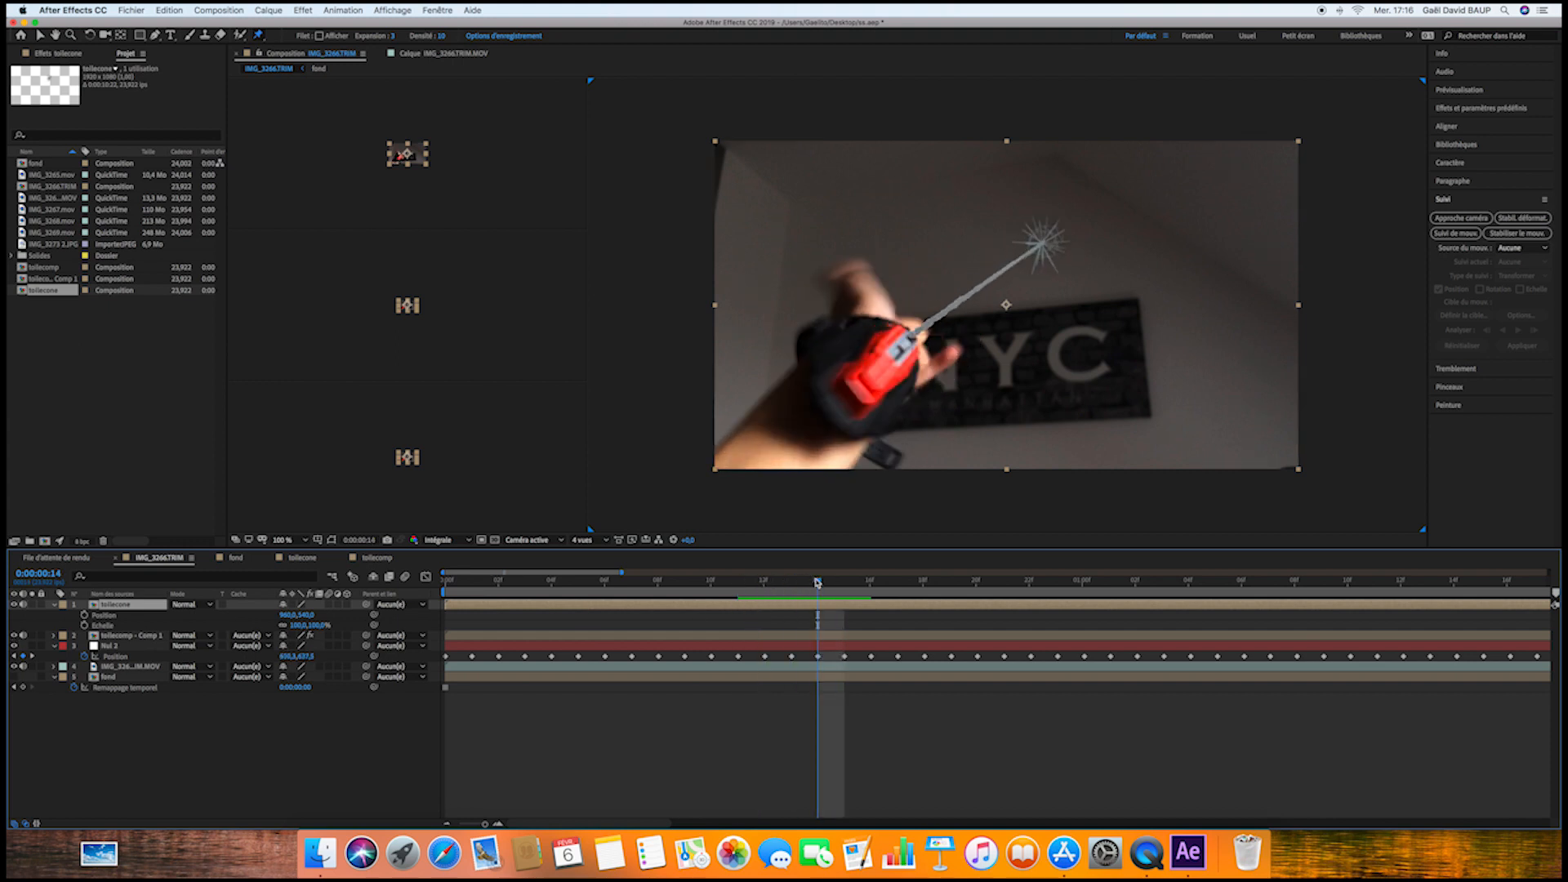
click(84, 614)
click(84, 624)
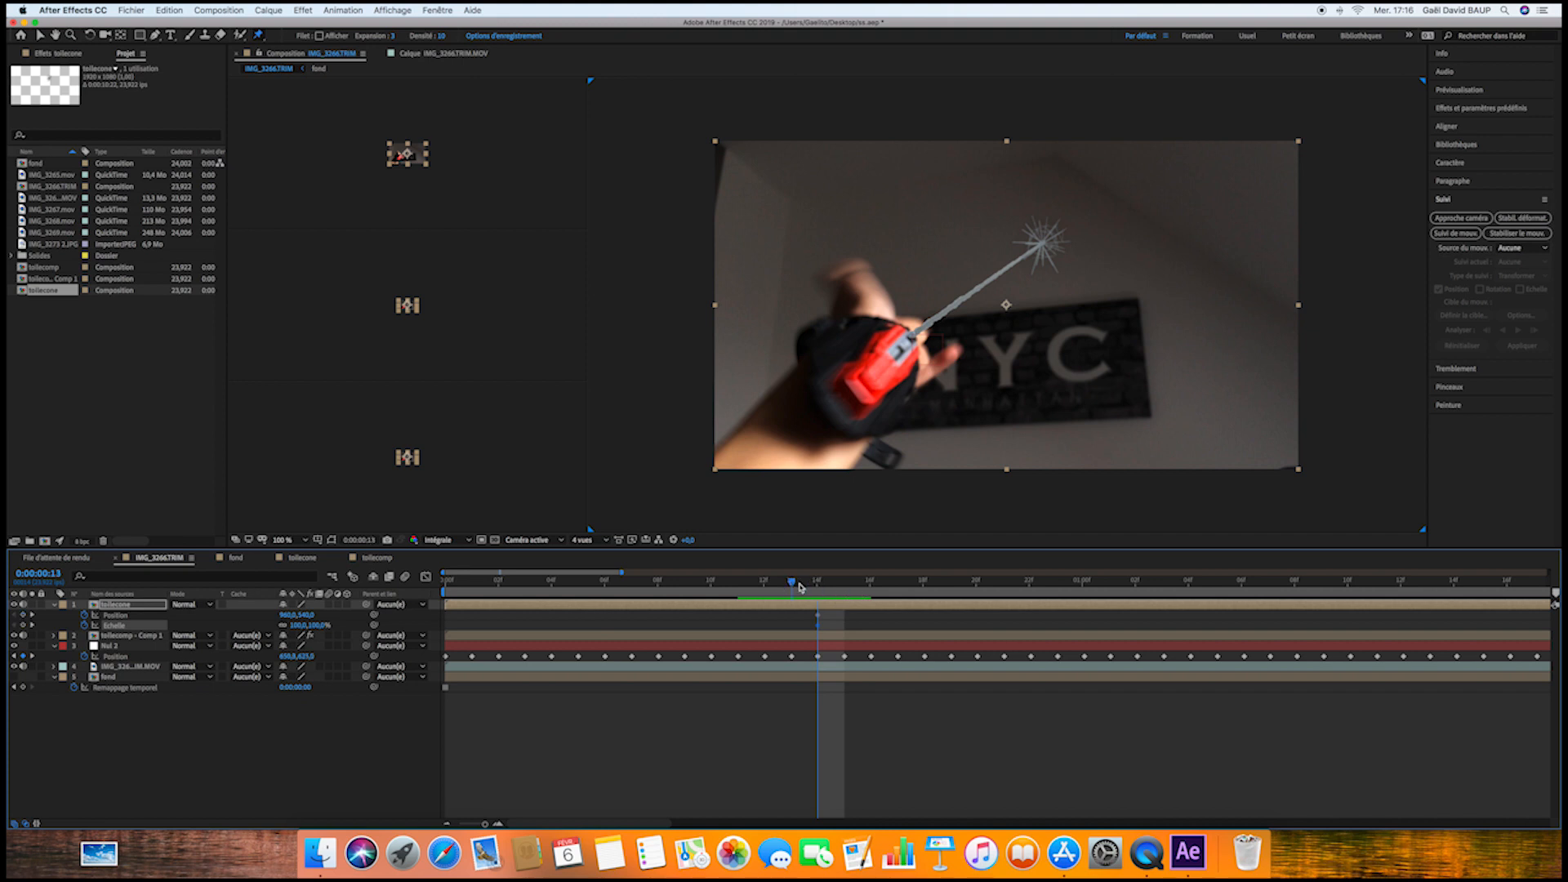
At 0:00:00:12, shrink the toilecone layer to about 73% and move its burst onto the strand's tip
click(766, 583)
drag(767, 585, 753, 581)
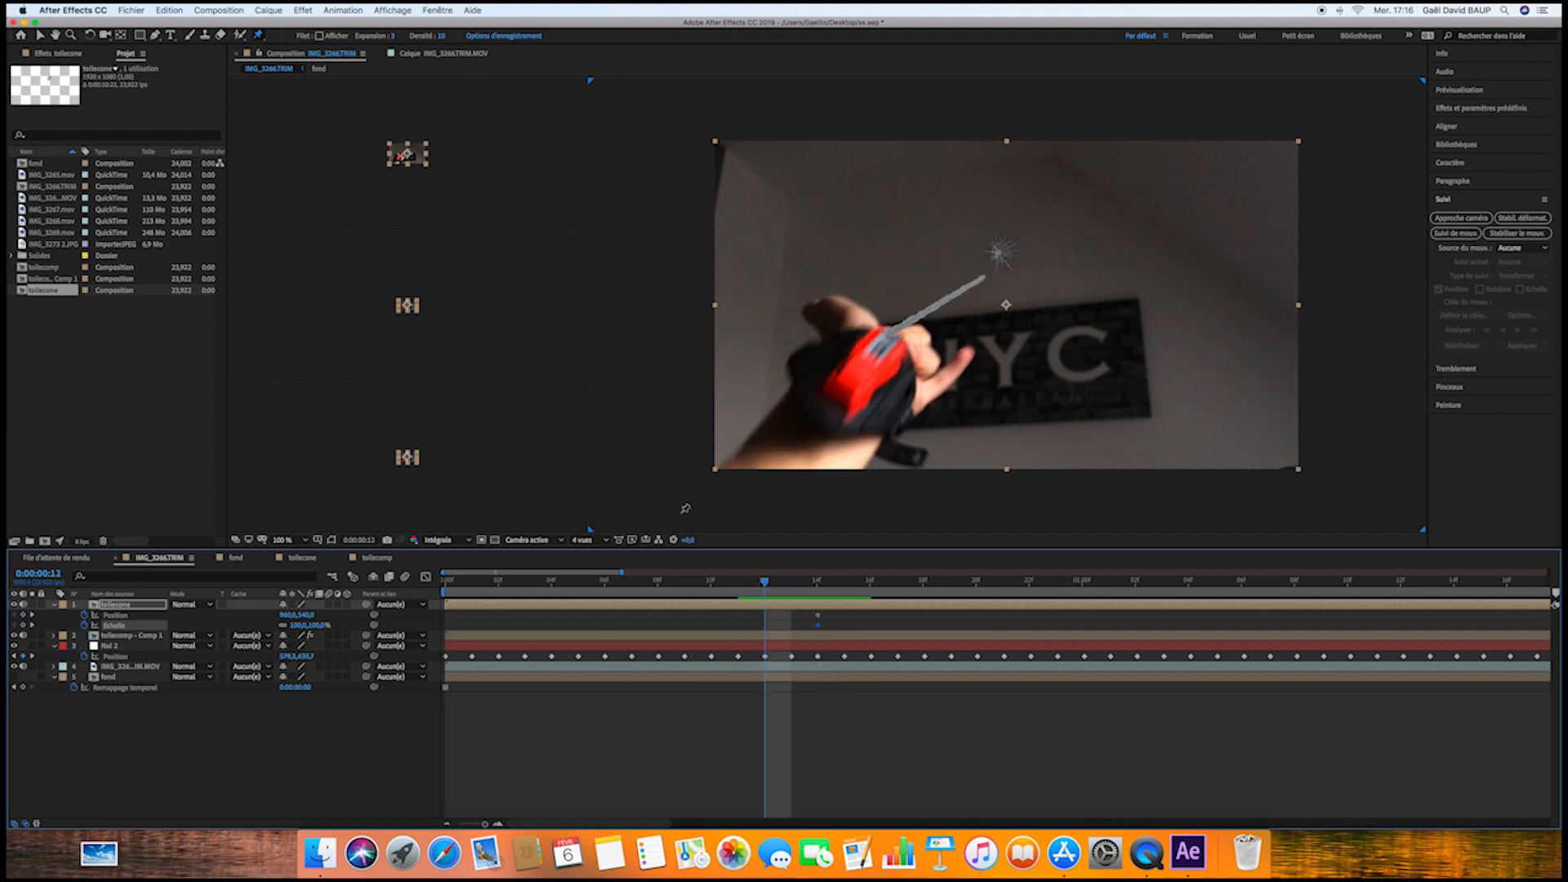
mouse_move(284, 614)
mouse_down()
mouse_move(254, 614)
mouse_move(357, 634)
mouse_move(281, 626)
mouse_up()
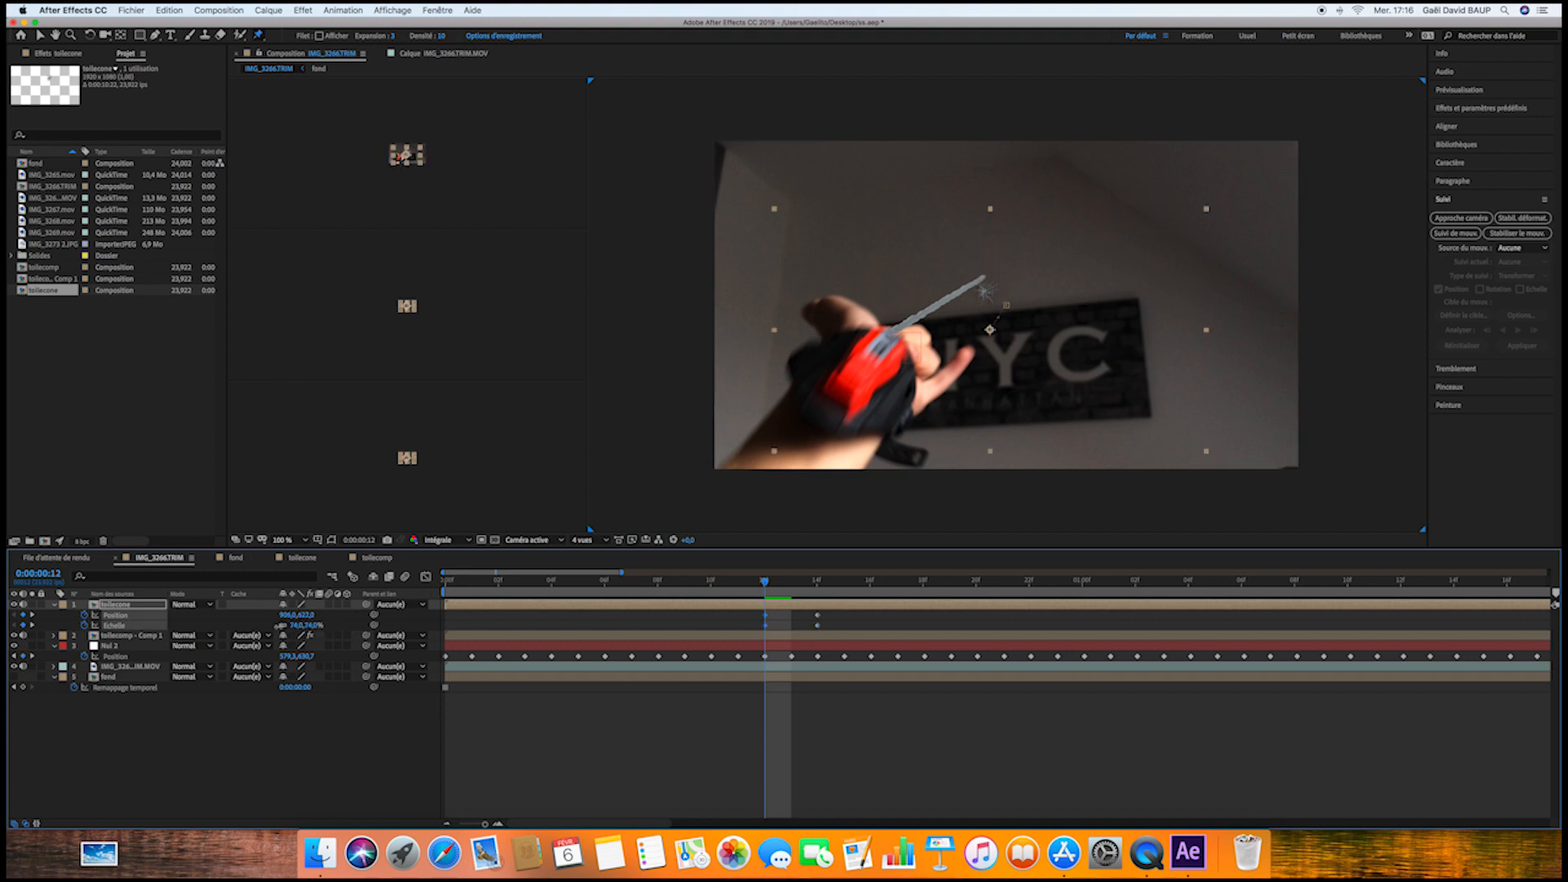
click(1074, 335)
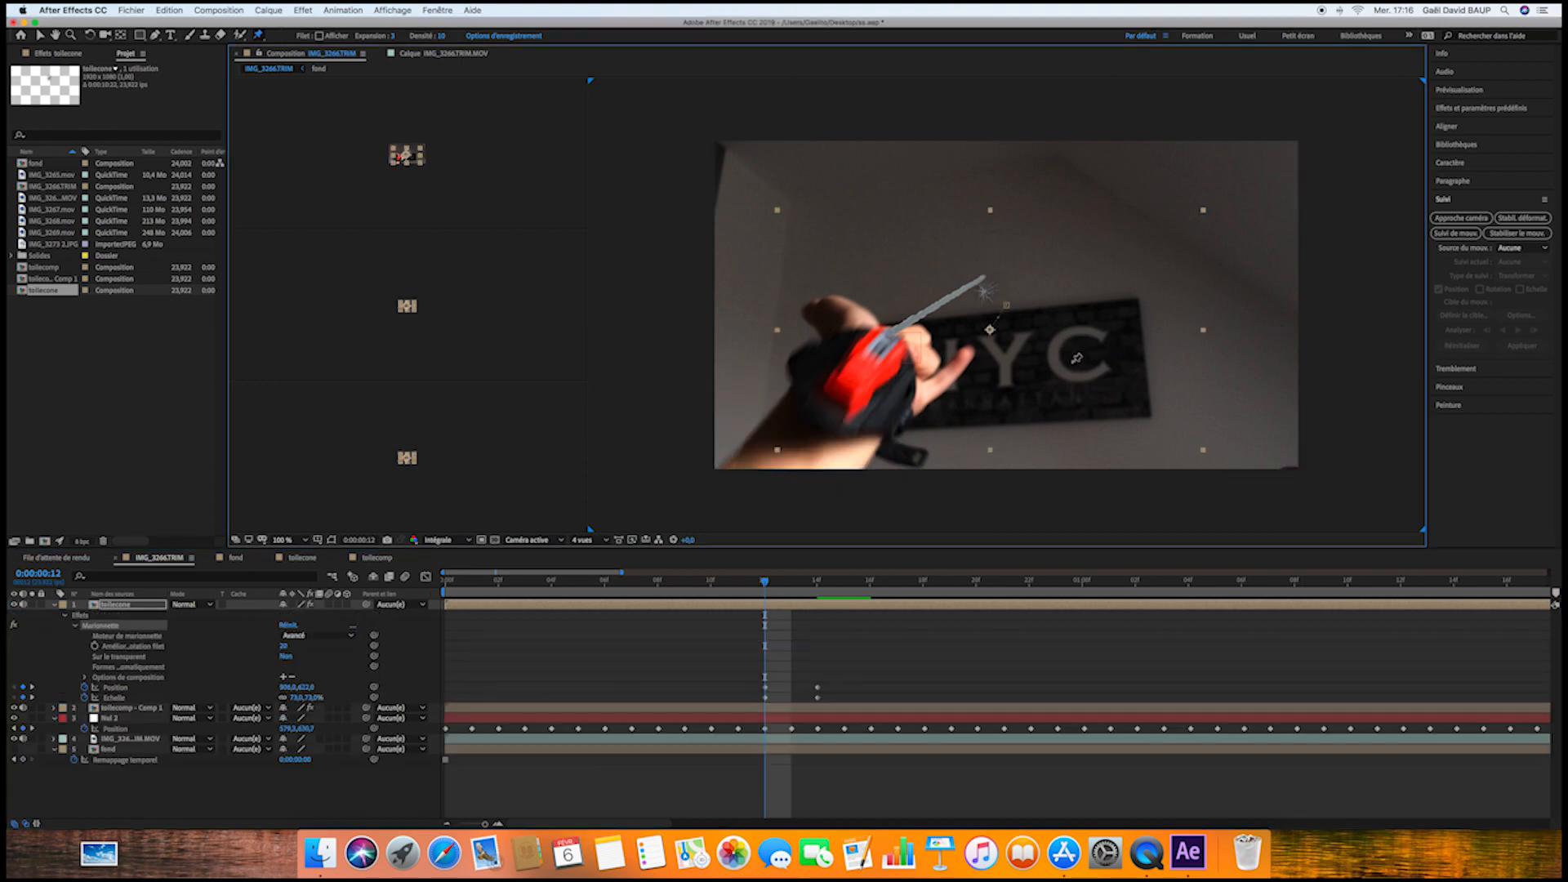
click(40, 37)
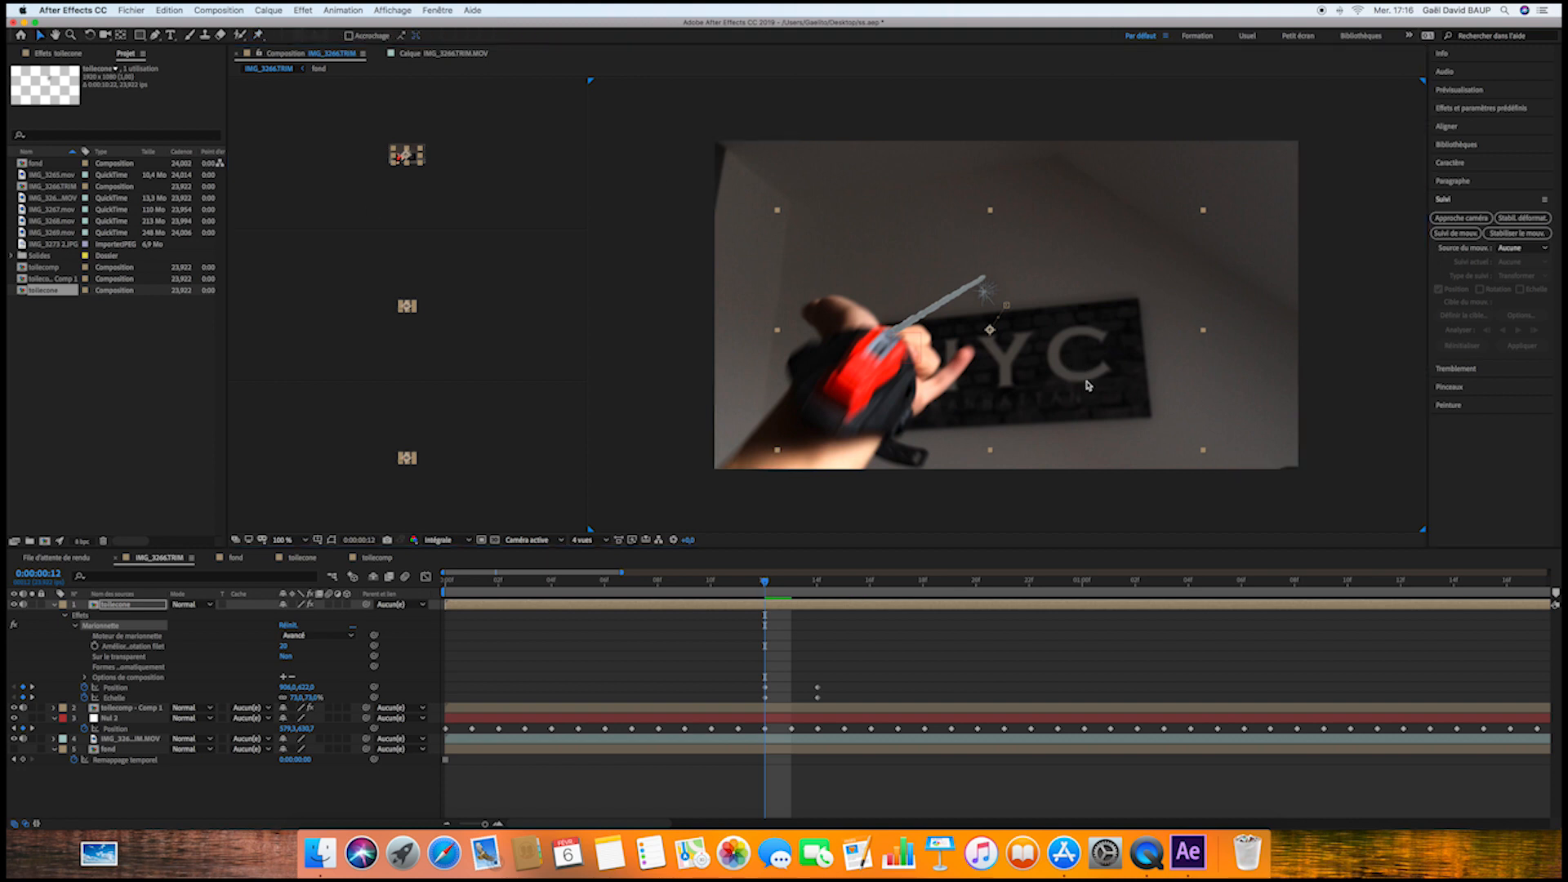
drag(1074, 370, 1075, 352)
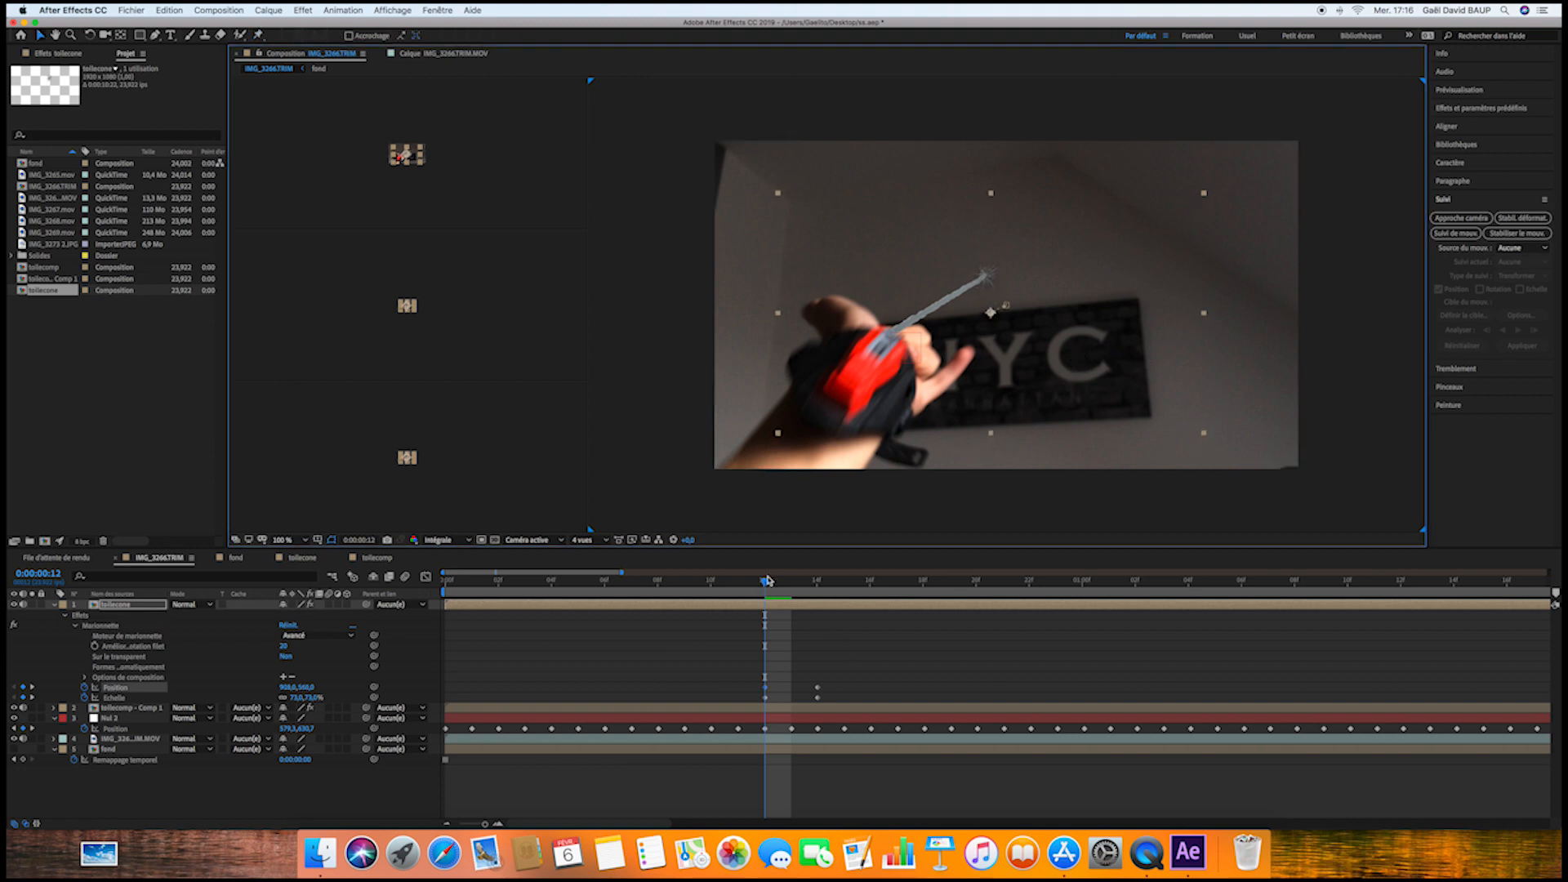
drag(767, 581, 799, 600)
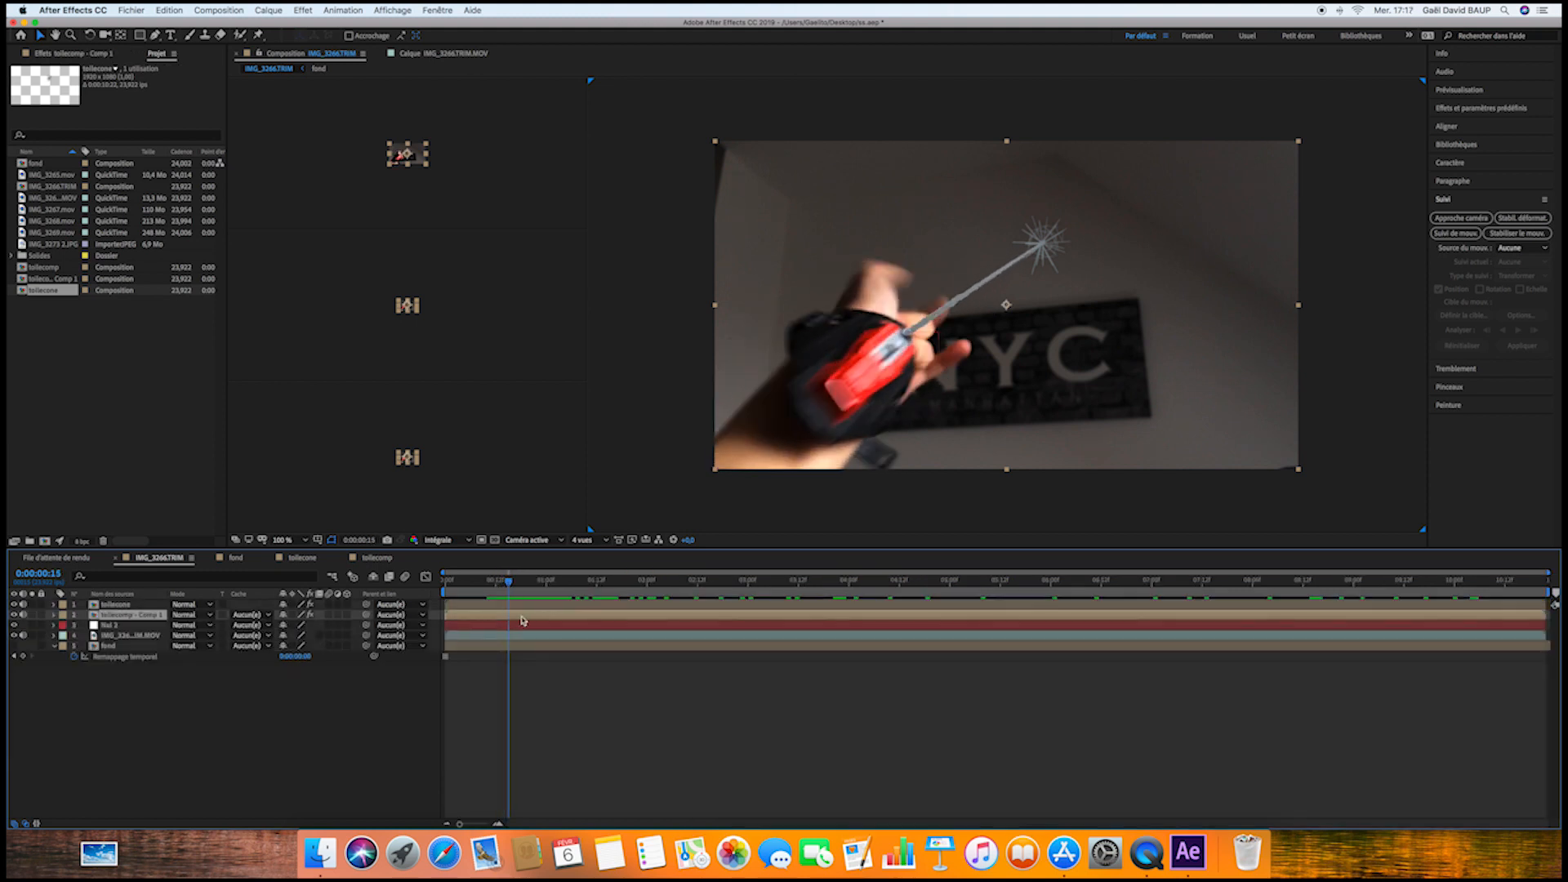
Inside toilecomp - Comp 1 at 0:00:00:15, place puppet pins at both ends and partway along the strand, and reveal their keyframes
double_click(521, 616)
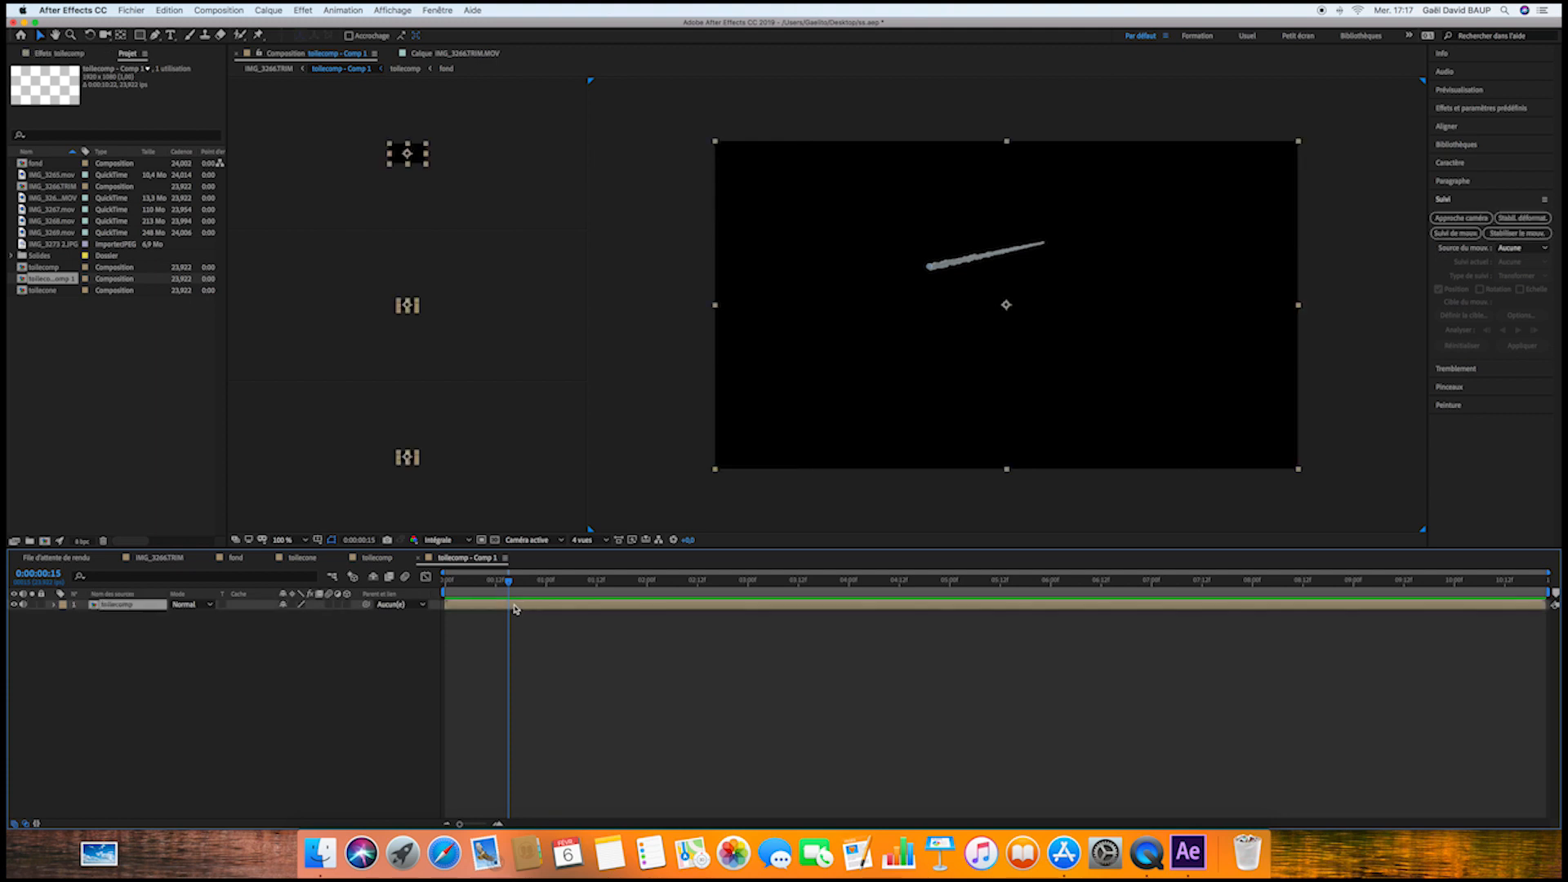
click(259, 35)
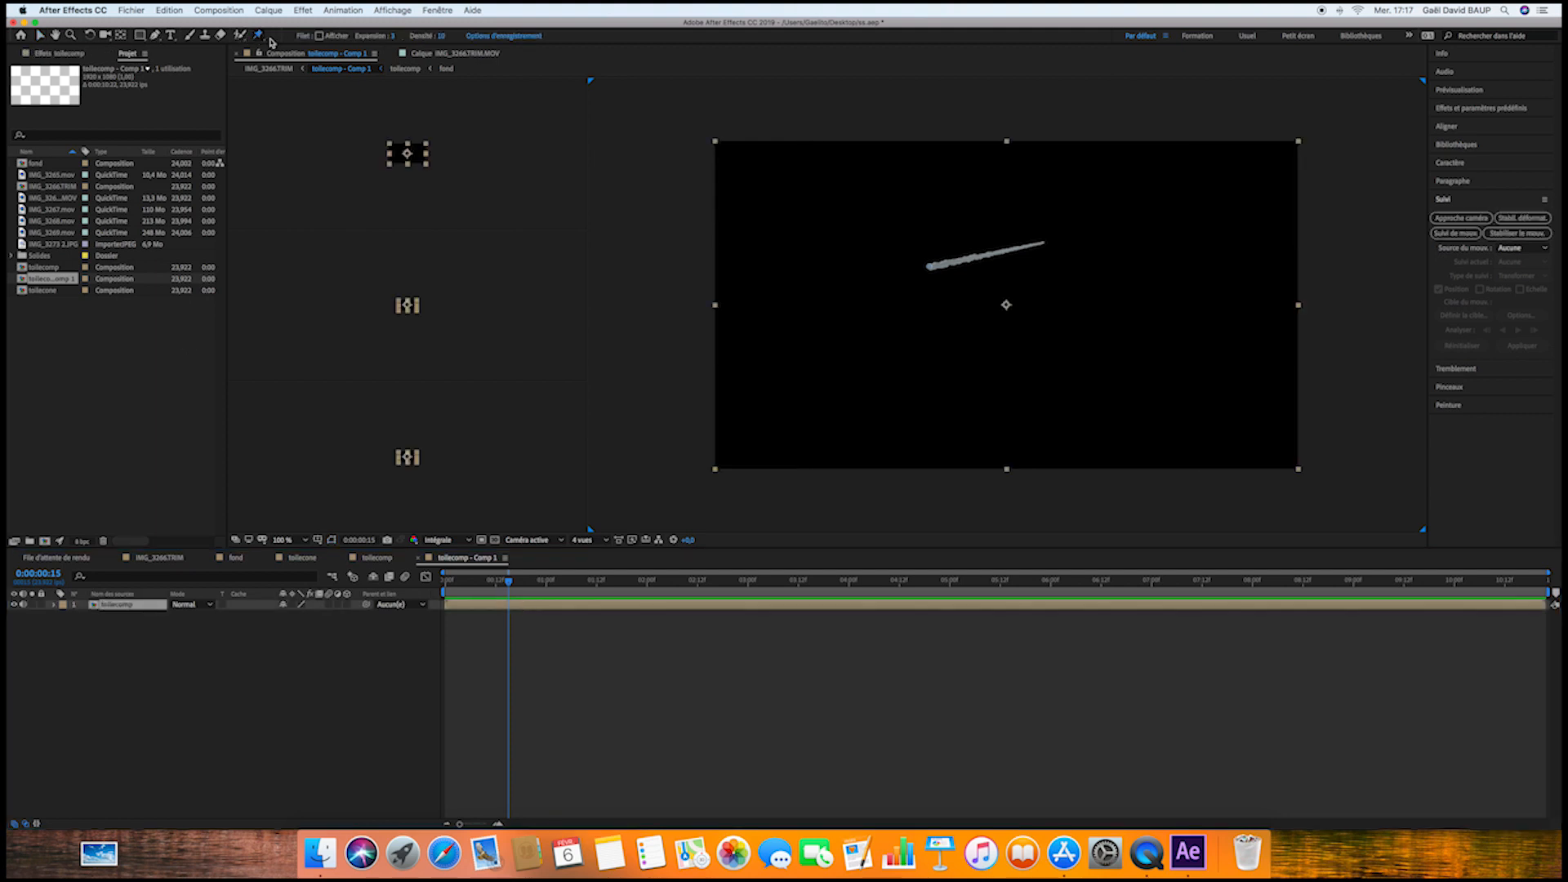
click(930, 265)
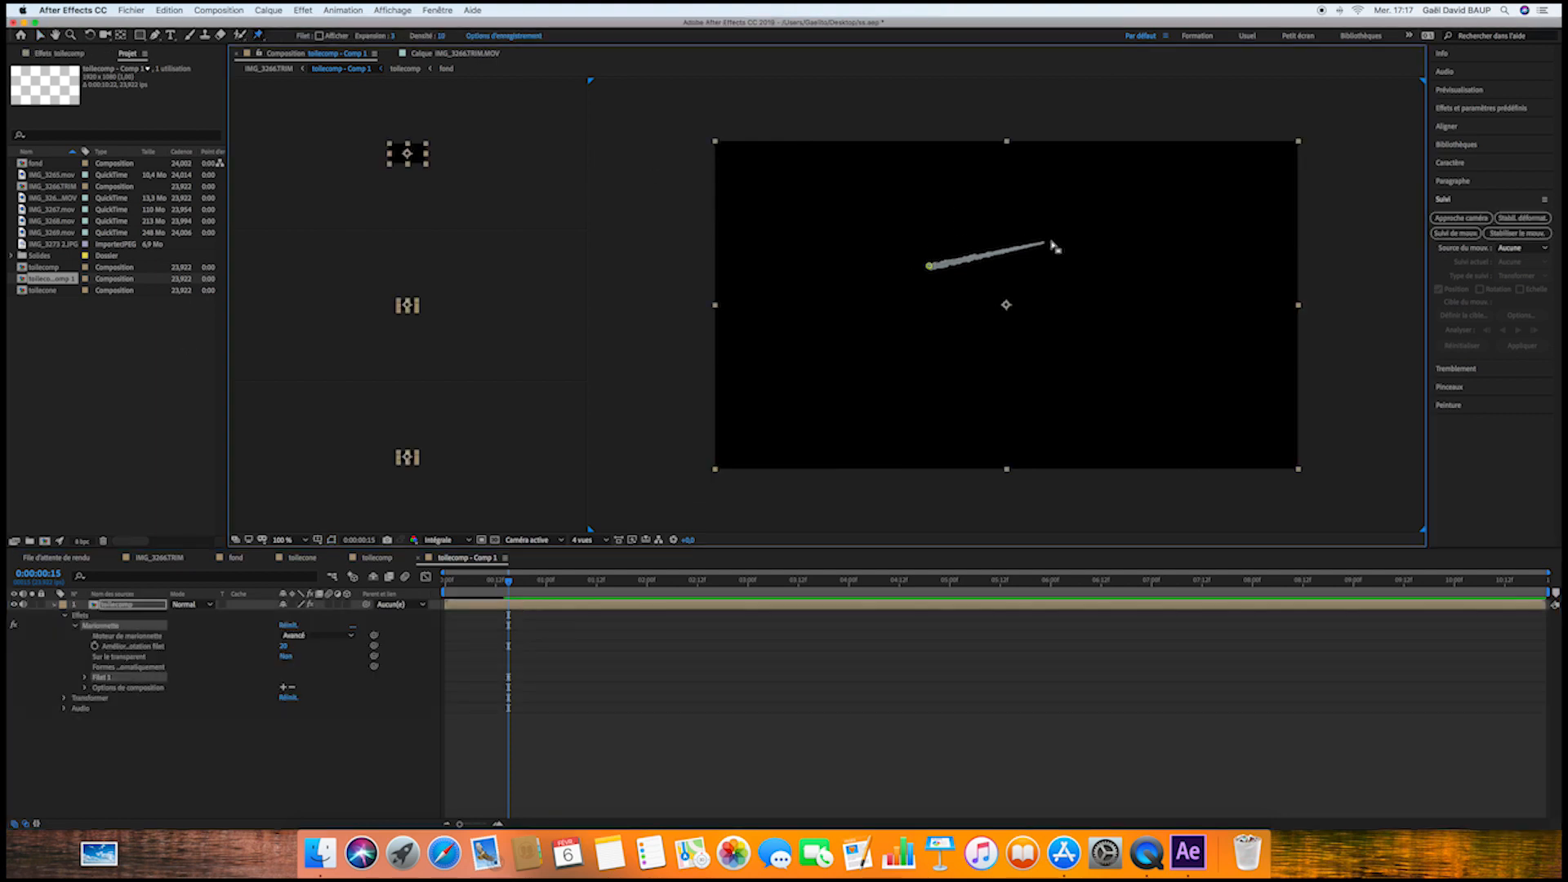
click(1045, 241)
click(1004, 251)
key(u)
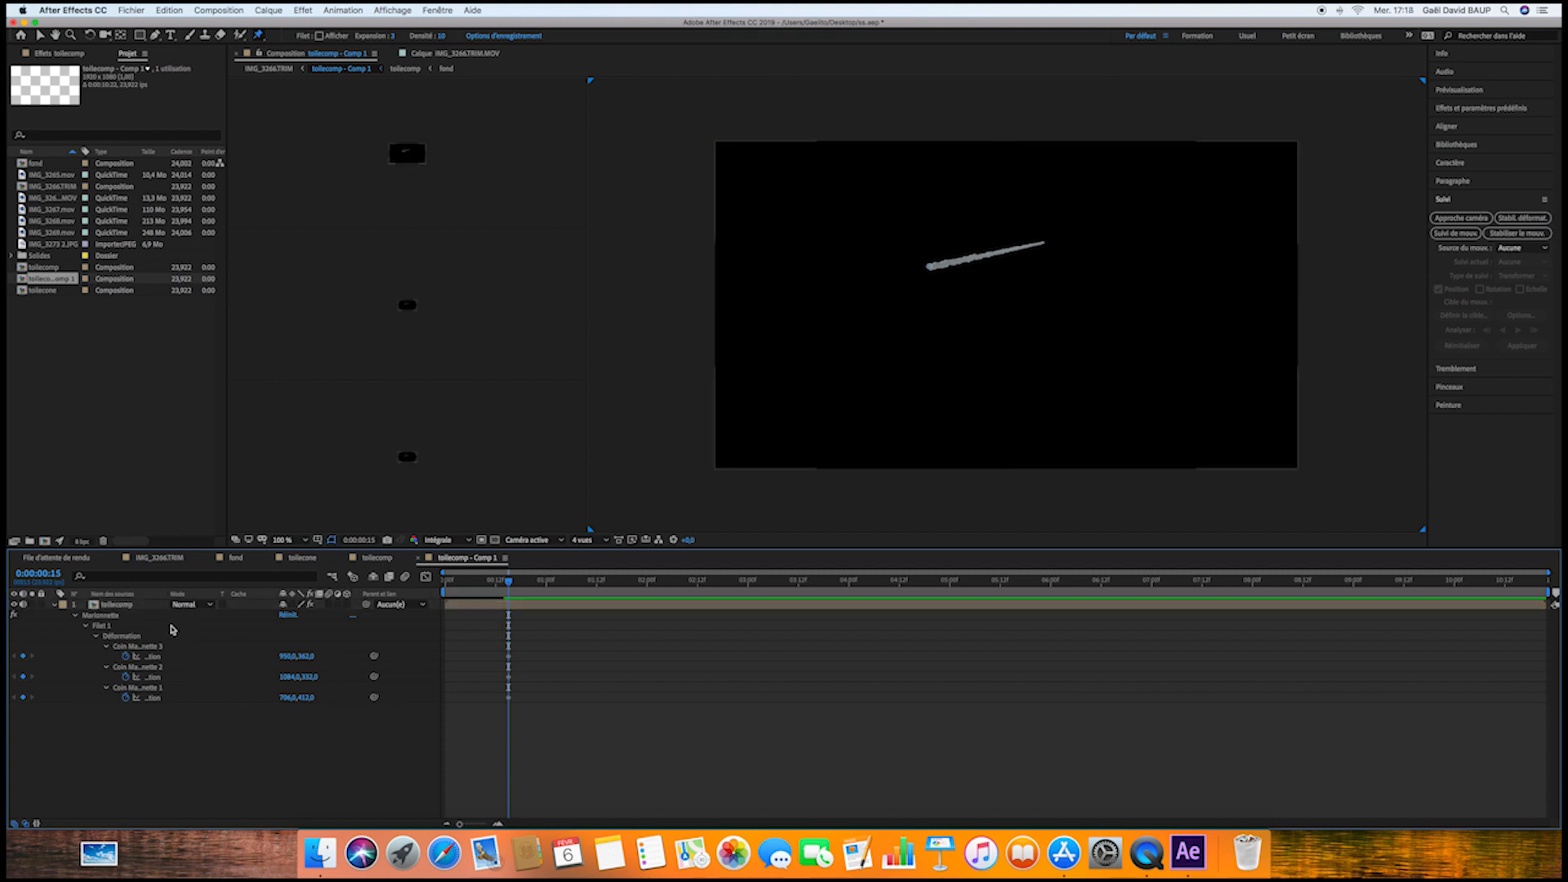
Bend the strand with its middle puppet pin, slightly upward at 0:00:00:15 and downward at 0:00:00:17
click(146, 626)
click(42, 36)
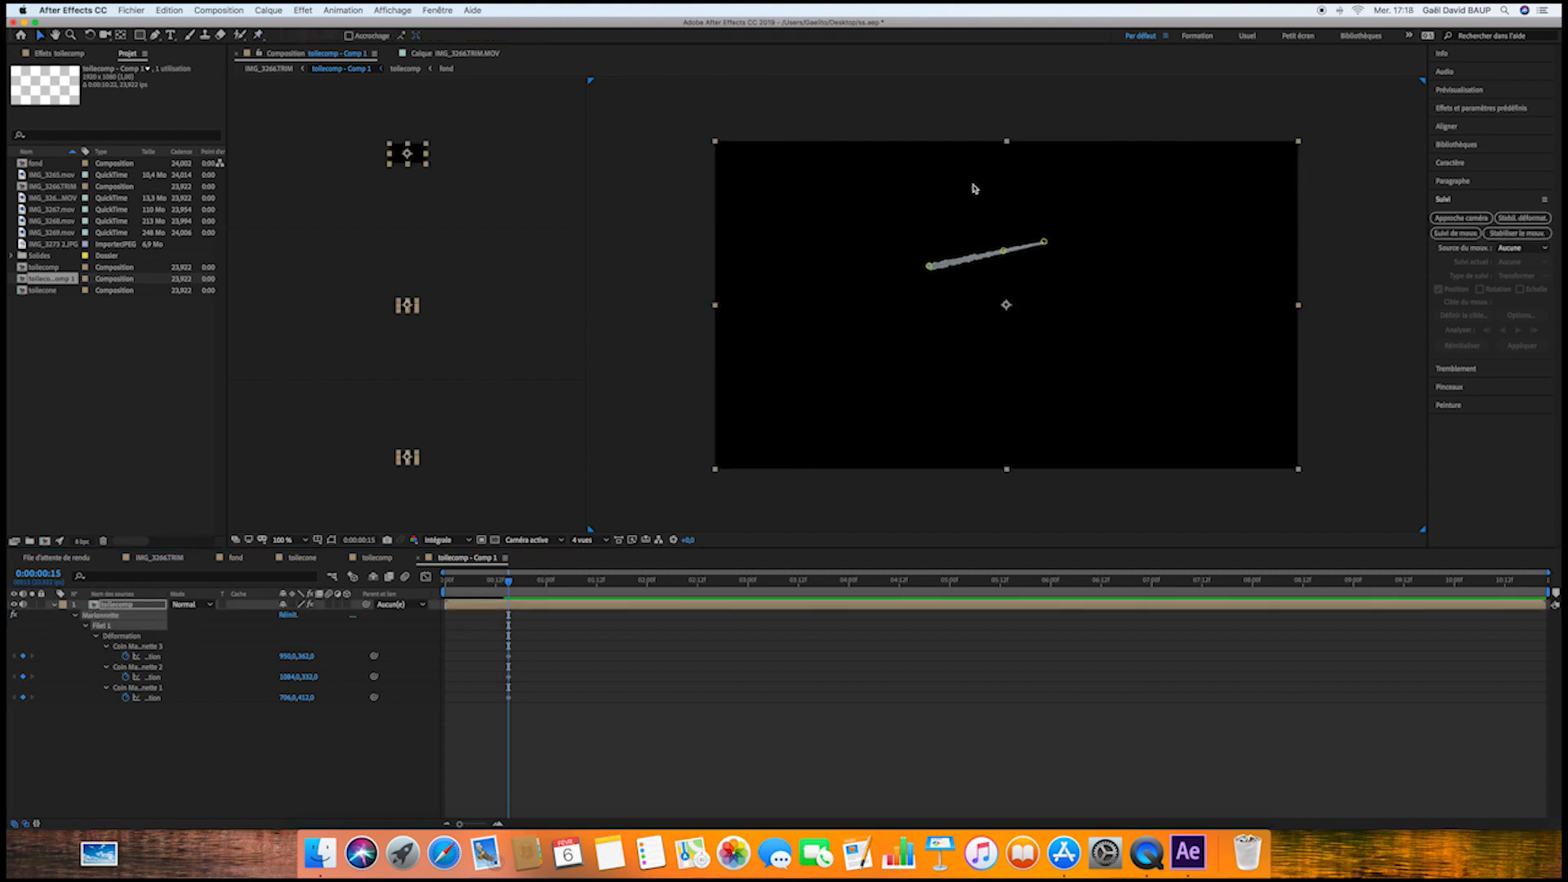
drag(1003, 250, 1005, 247)
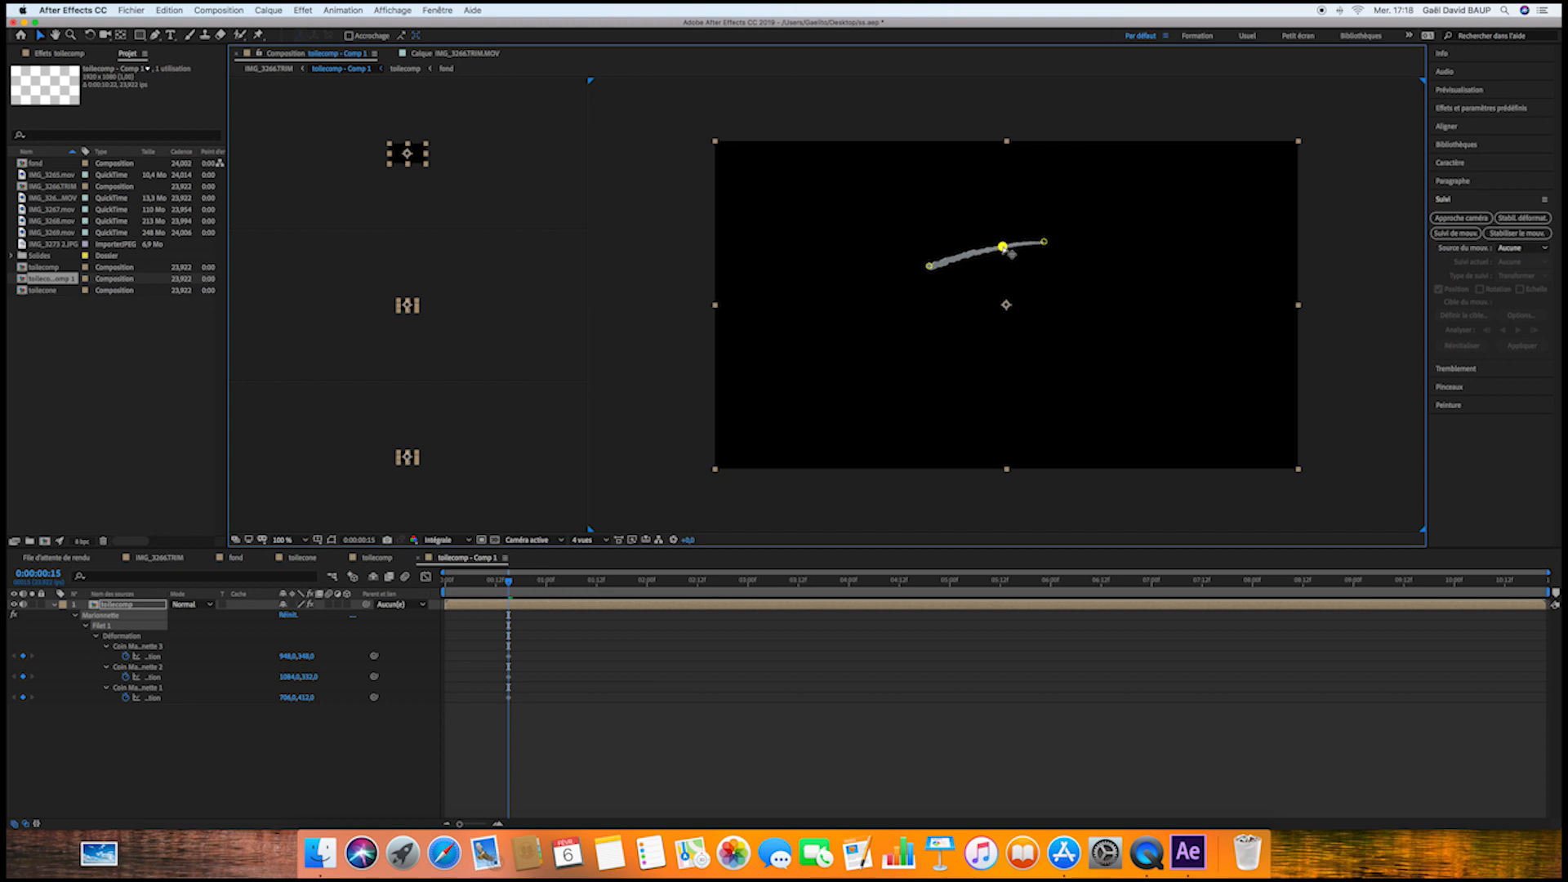
key(period)
drag(1042, 230, 1038, 336)
click(529, 580)
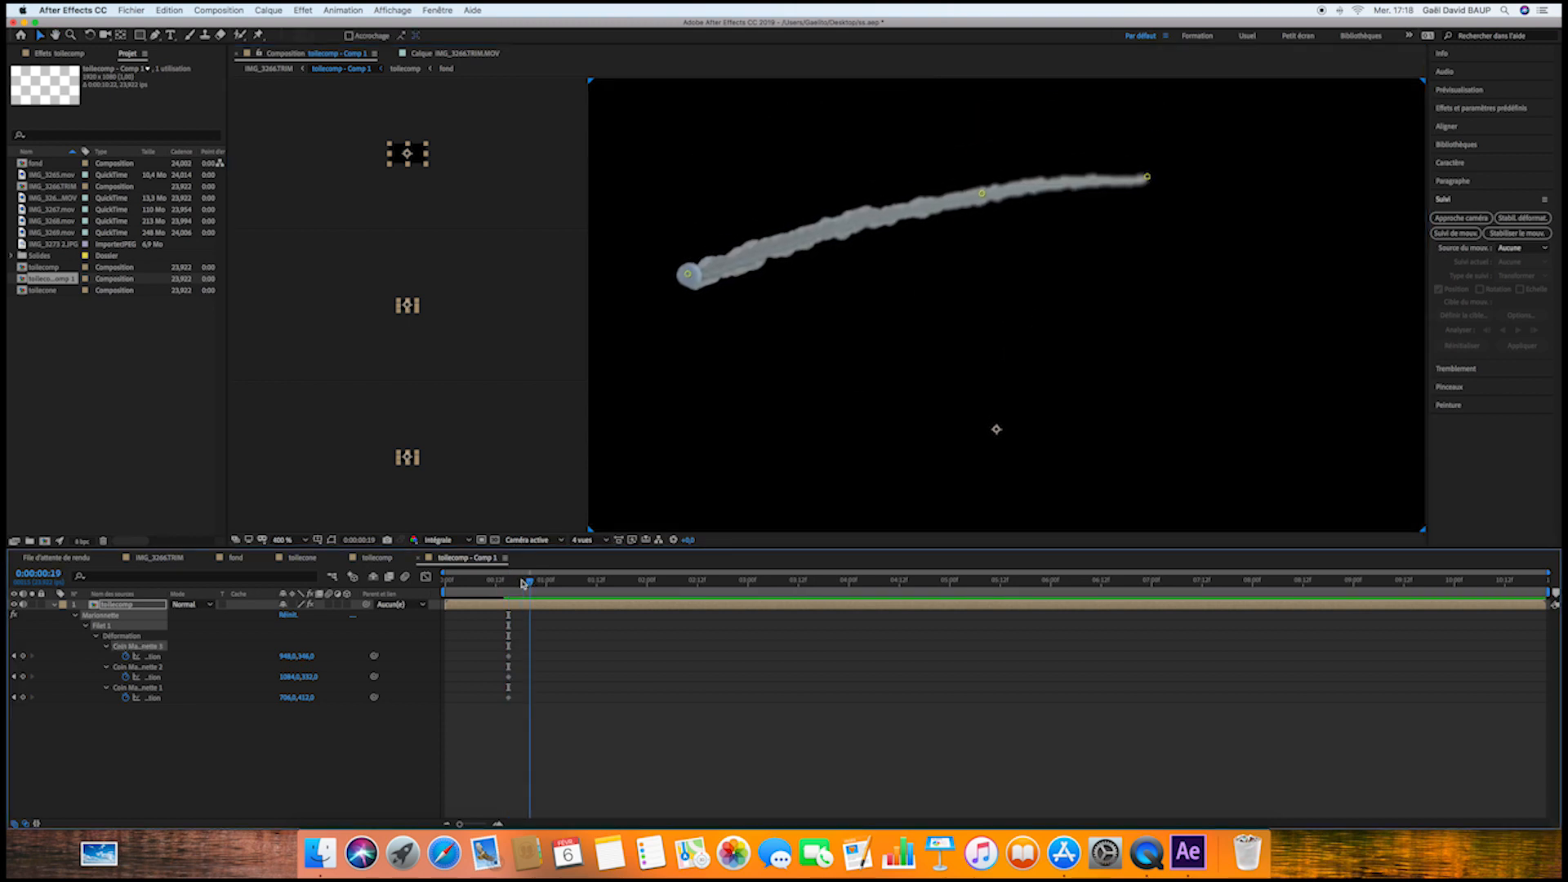
drag(511, 583, 518, 583)
drag(982, 193, 994, 237)
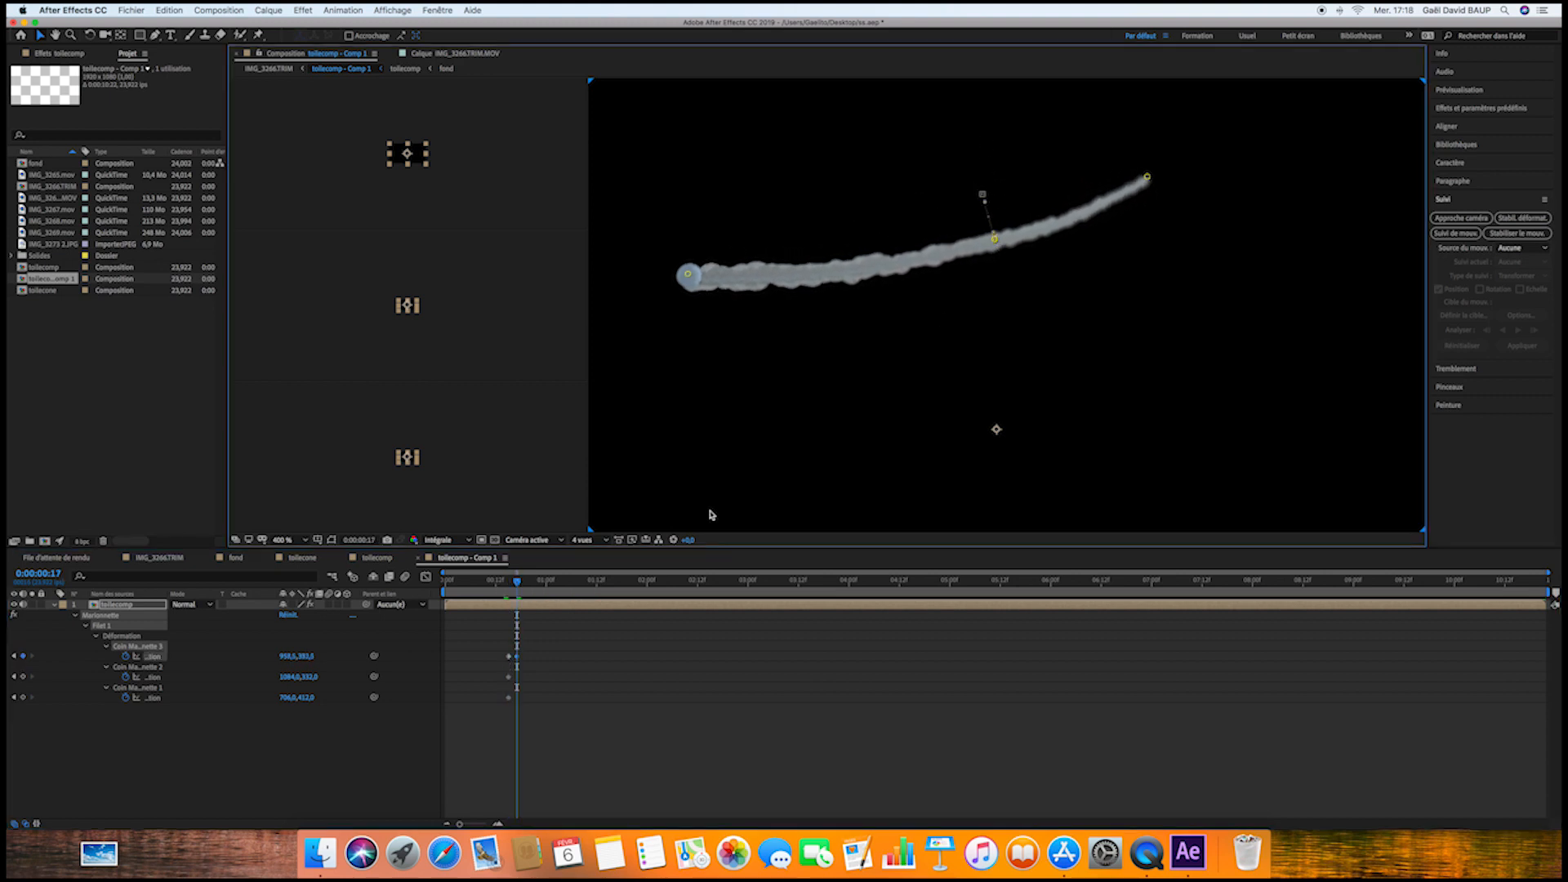
Keyframe the middle puppet pin swaying up and down in smaller movements from 0:00:00:20 to 0:00:01:03
click(530, 582)
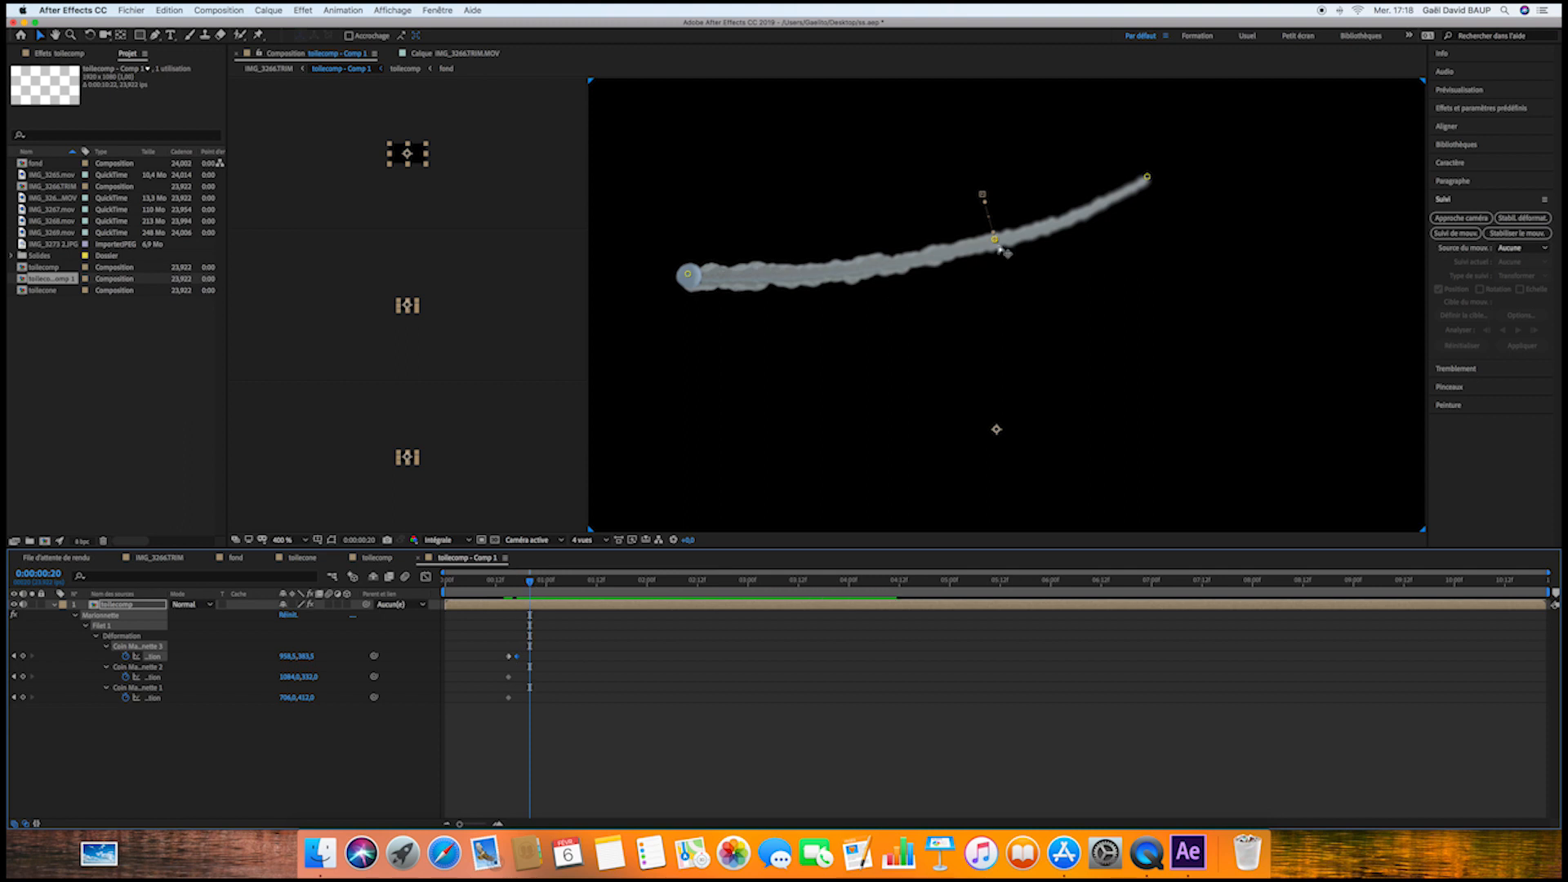
mouse_move(995, 238)
mouse_down()
mouse_move(984, 201)
mouse_move(990, 225)
mouse_up()
key(Page_Down)
key(Page_Down)
key(Page_Down)
key(Page_Down)
key(Page_Down)
drag(552, 582, 559, 582)
drag(989, 223, 987, 211)
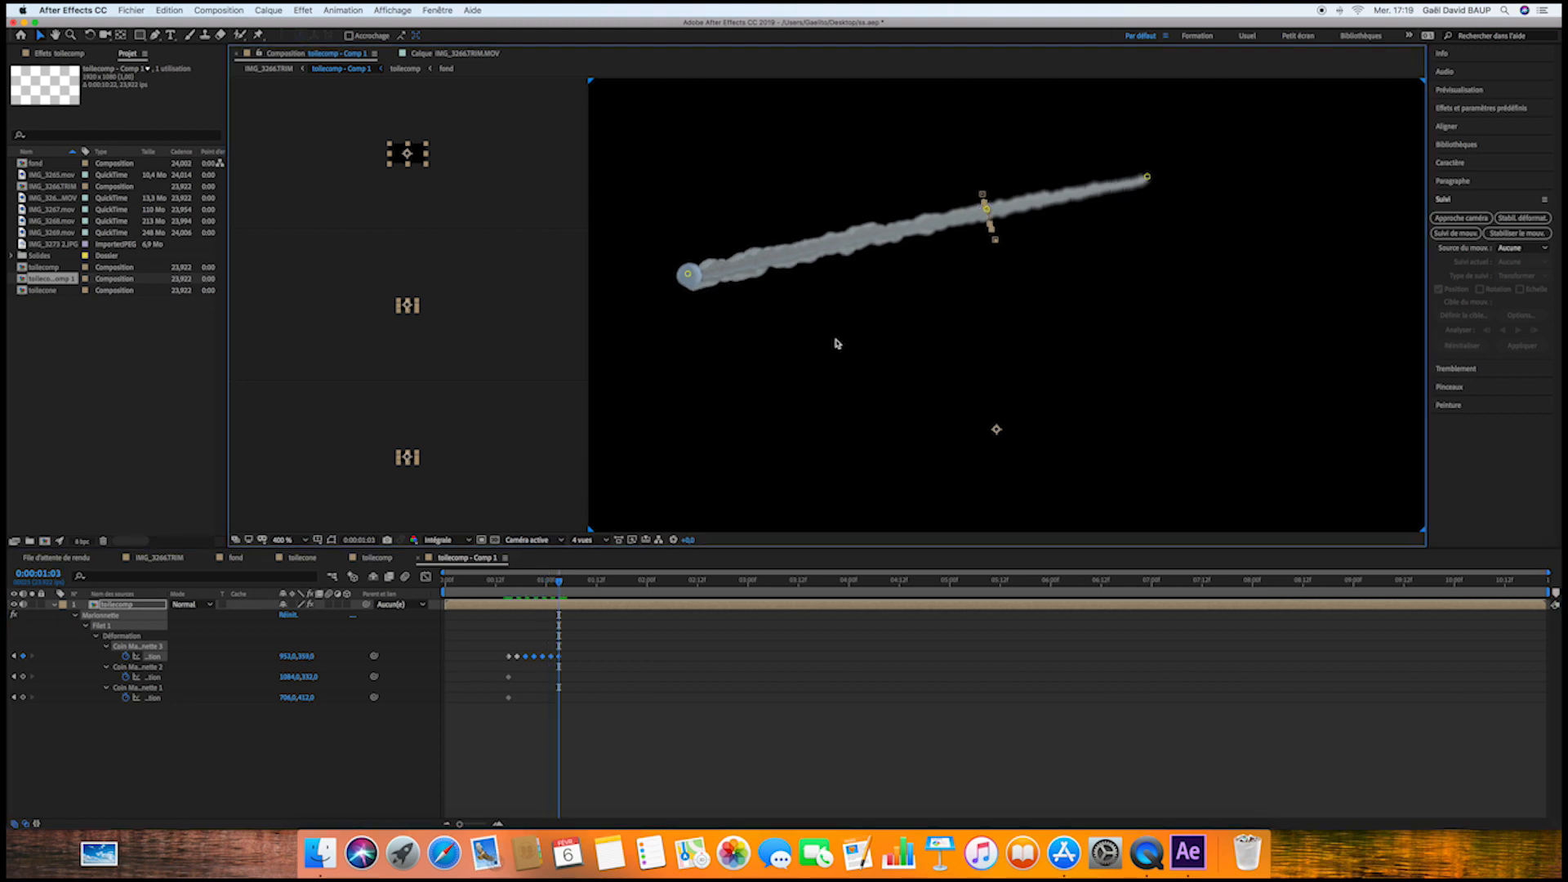
Extend the middle puppet pin's wobble with small alternating down and up position keyframes through 0:00:01:11
drag(560, 582, 567, 581)
drag(986, 211, 988, 217)
drag(568, 581, 581, 584)
drag(988, 217, 987, 212)
drag(577, 582, 585, 583)
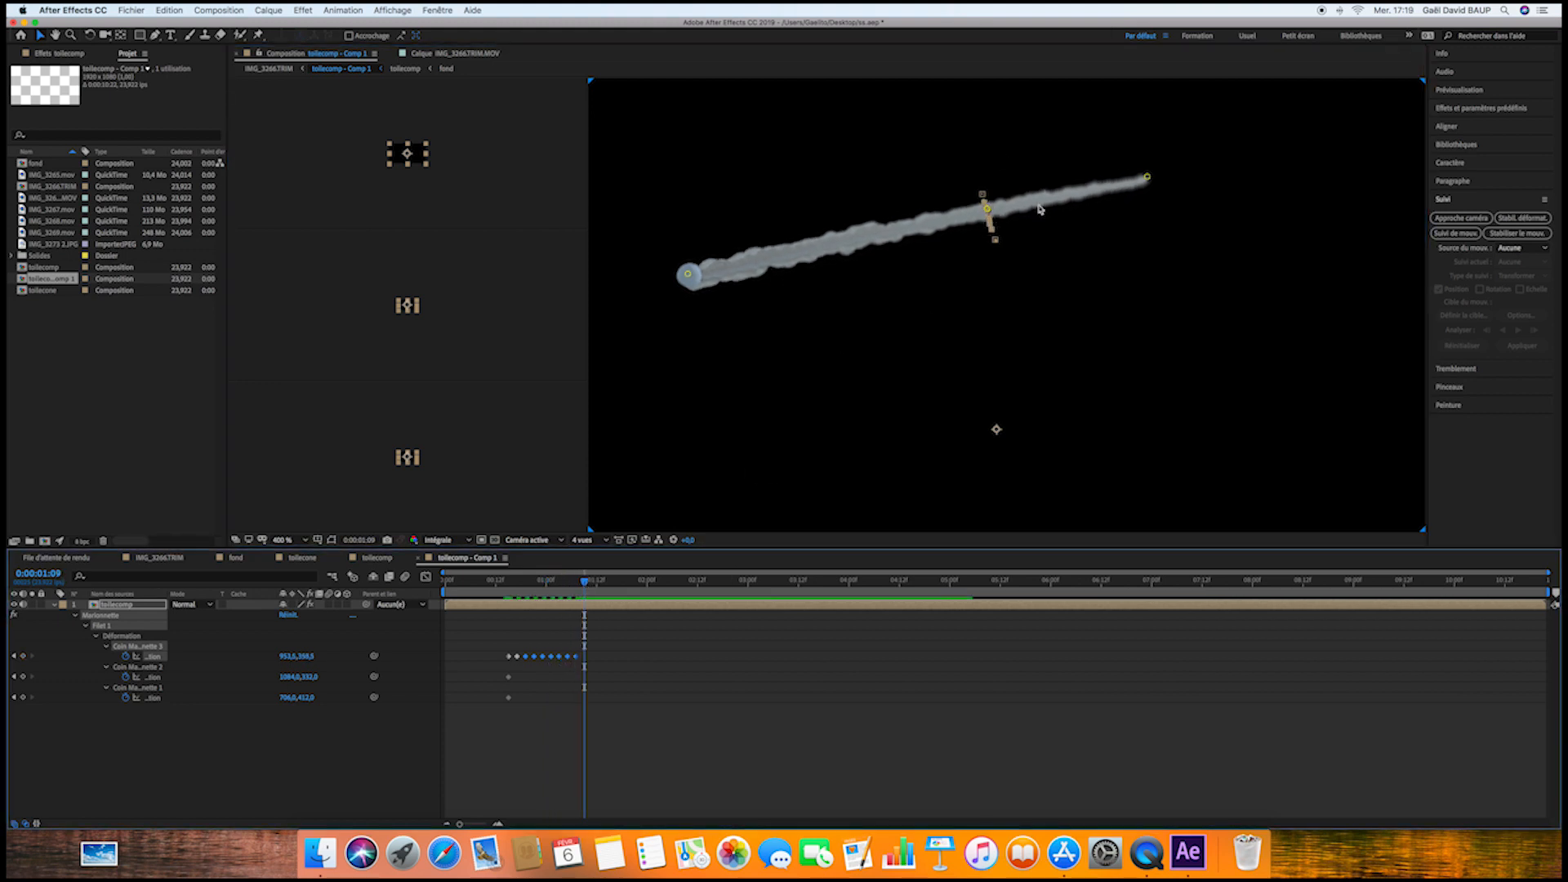
drag(987, 212, 988, 219)
drag(585, 582, 594, 583)
drag(989, 219, 986, 213)
Apply Easy Ease to the middle pin's wobble keyframes from 0:00:00:17 onward and review the motion
drag(629, 652, 514, 657)
right_click(517, 657)
mouse_move(678, 798)
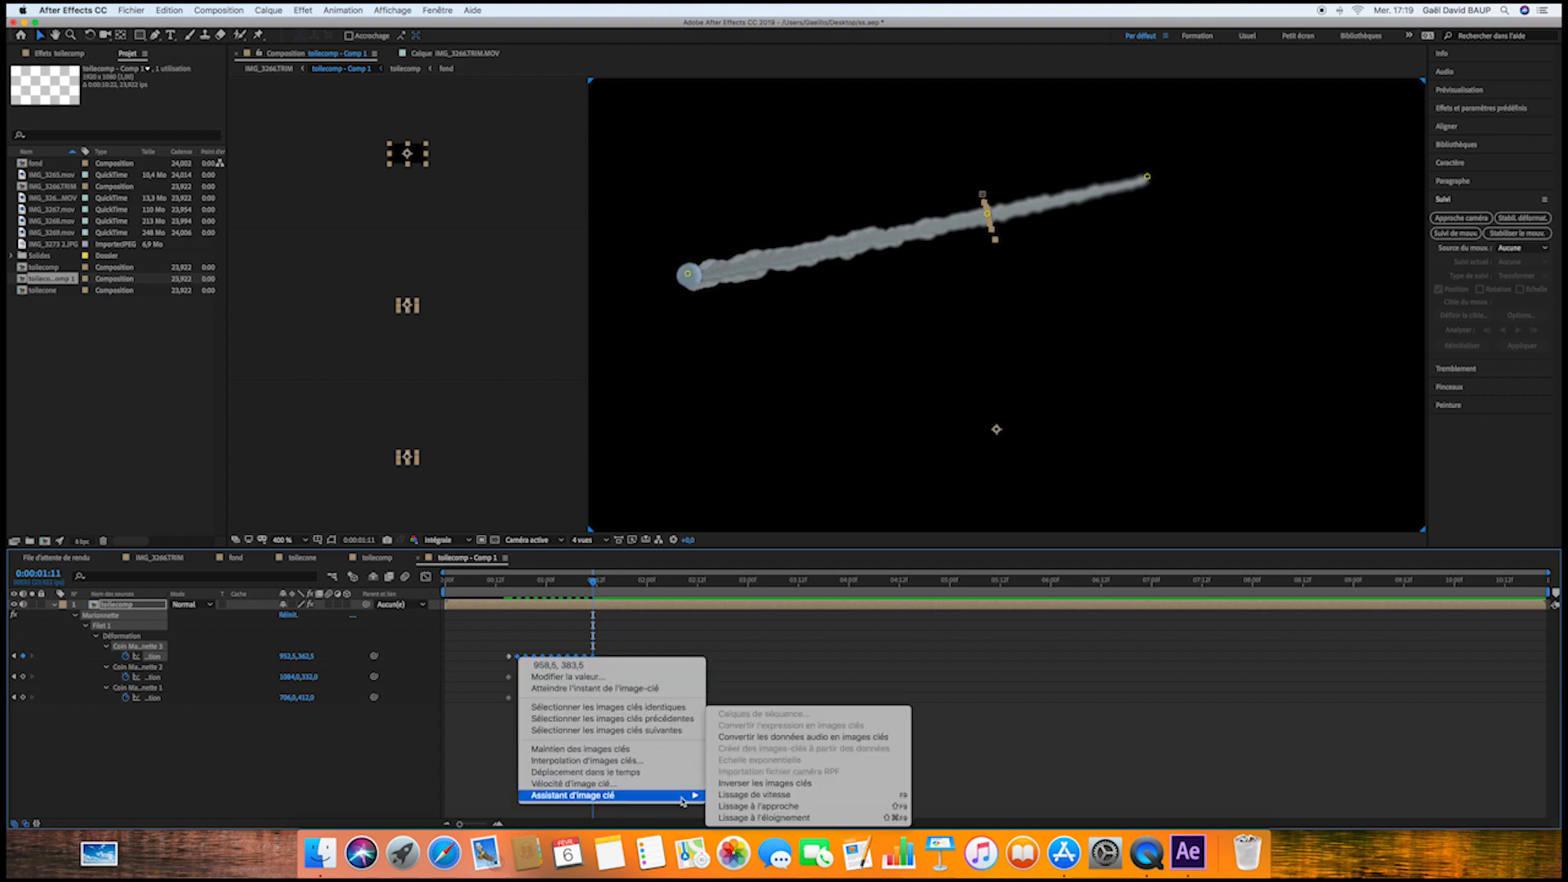
click(751, 795)
mouse_move(593, 584)
mouse_down()
mouse_move(494, 585)
mouse_move(574, 595)
mouse_move(500, 585)
mouse_move(543, 584)
mouse_up()
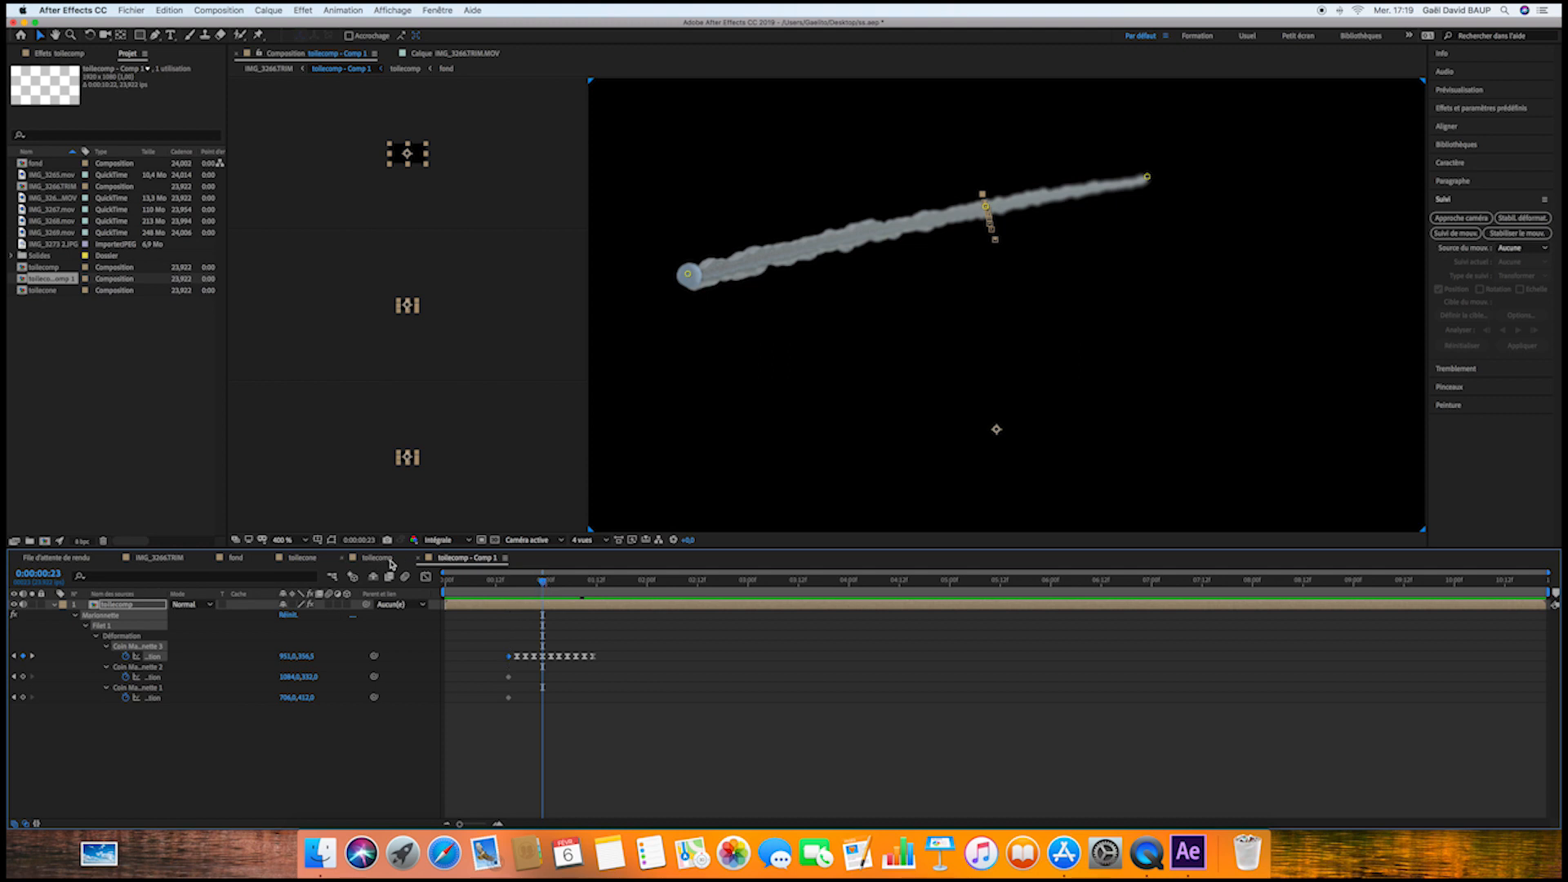
In the main composition, set the toilecomp - Comp 1 puppet mesh density to 12 and strongly increase its expansion
click(183, 560)
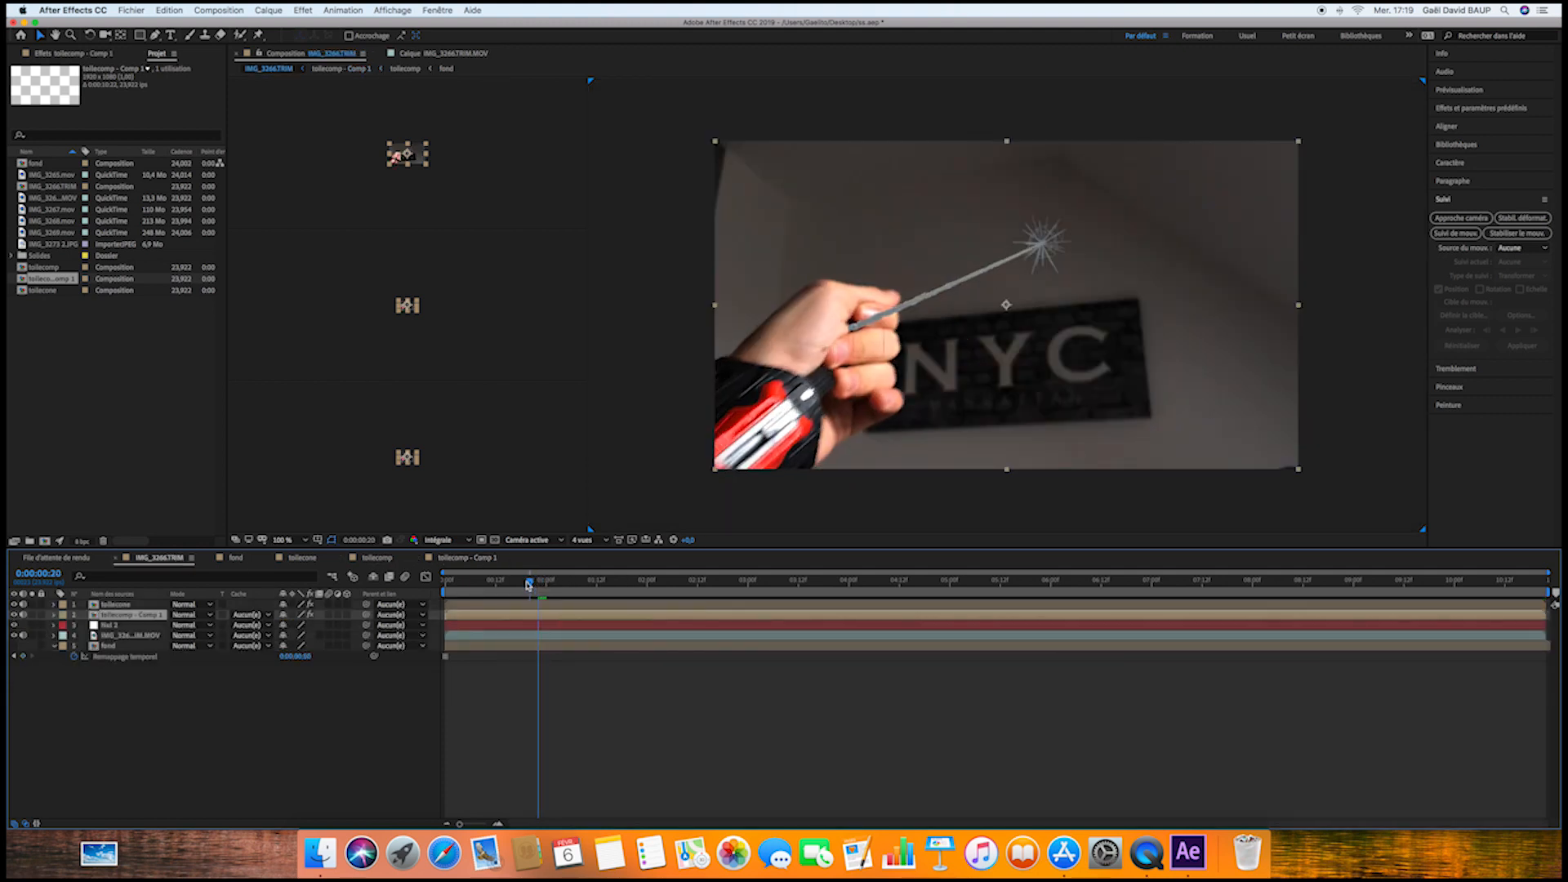
mouse_move(530, 584)
mouse_down()
mouse_move(492, 584)
mouse_move(525, 584)
mouse_up()
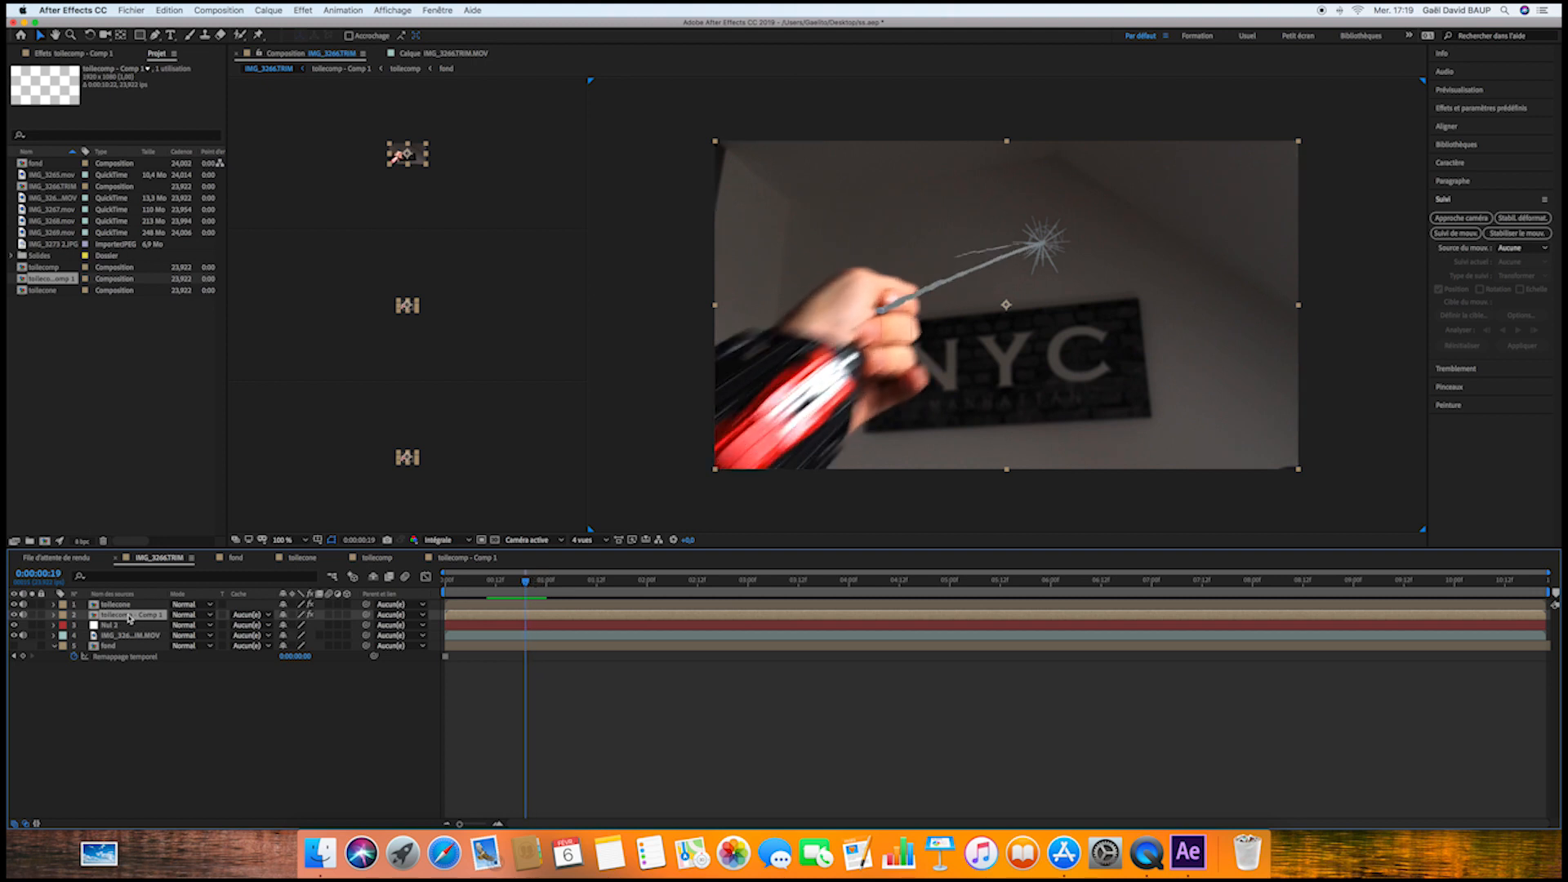
click(52, 615)
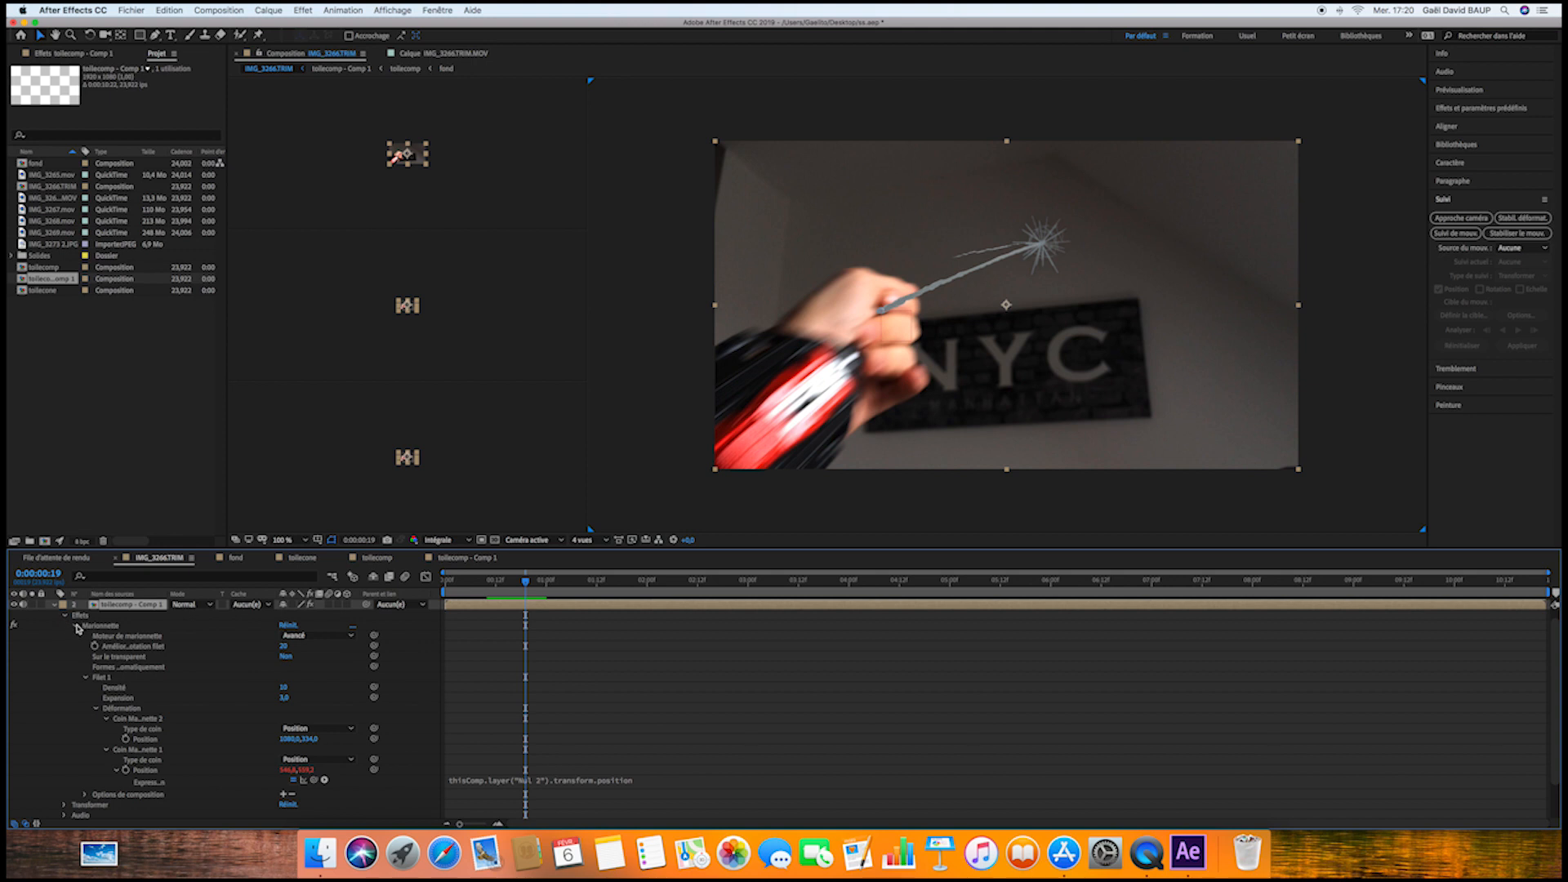
click(111, 627)
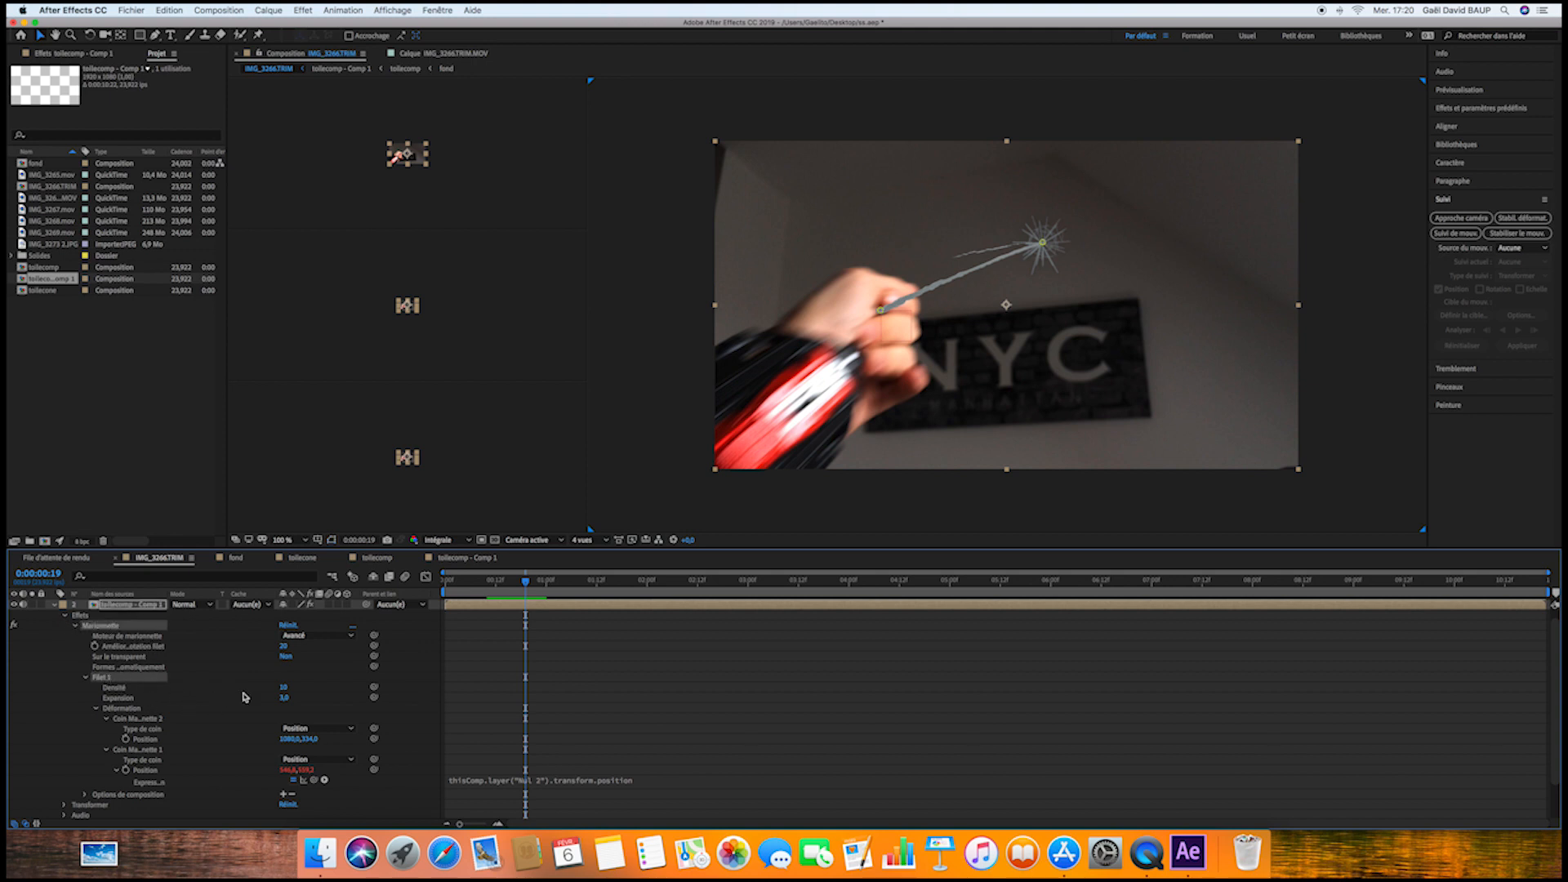
click(284, 689)
drag(287, 701, 304, 700)
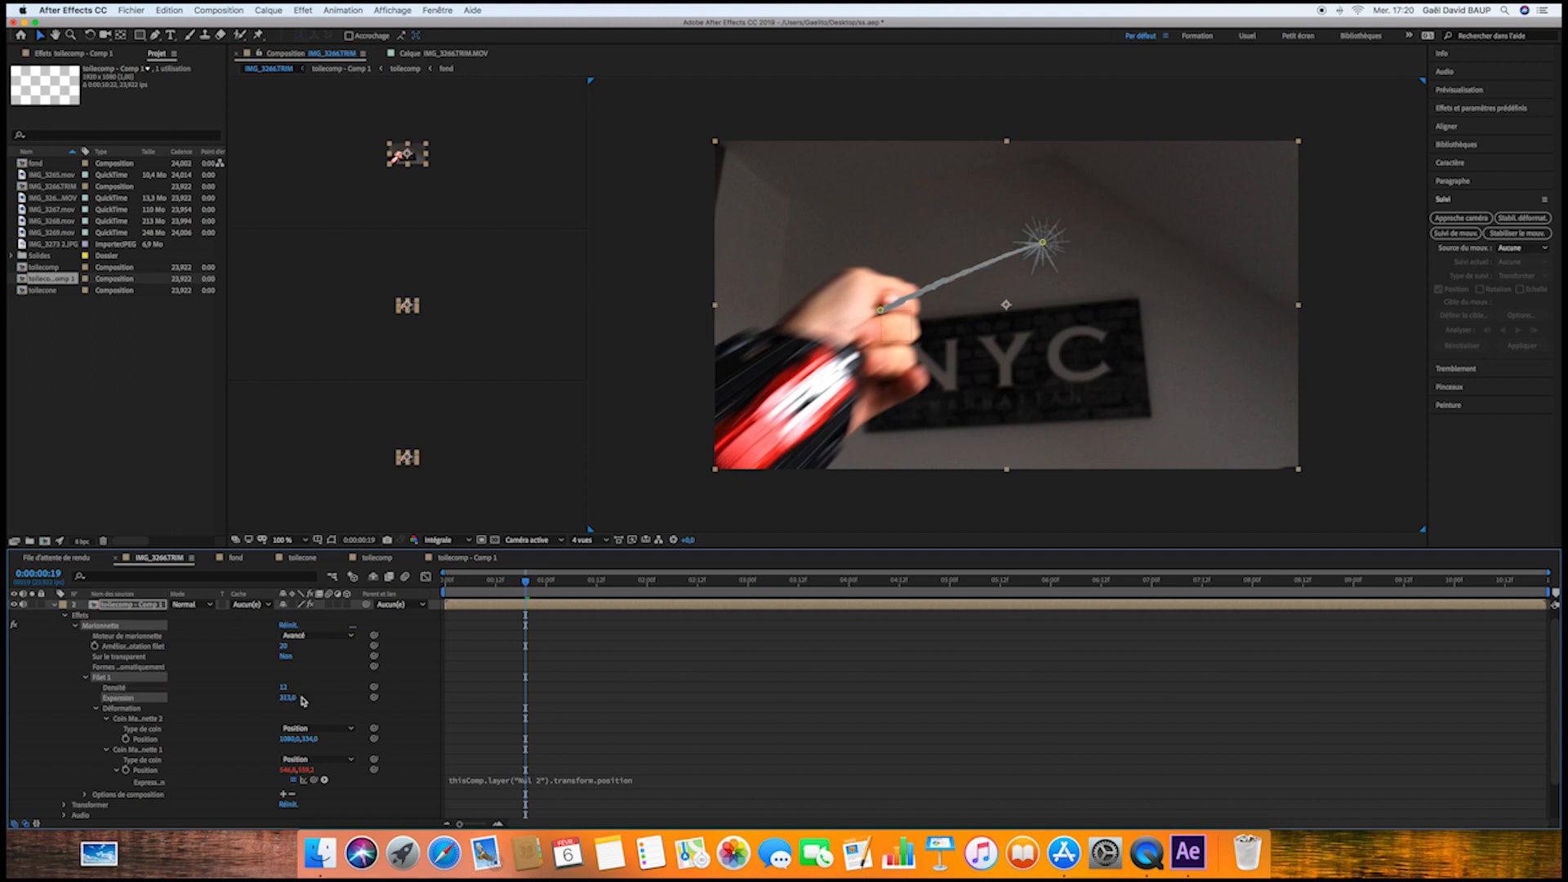
drag(526, 586, 566, 589)
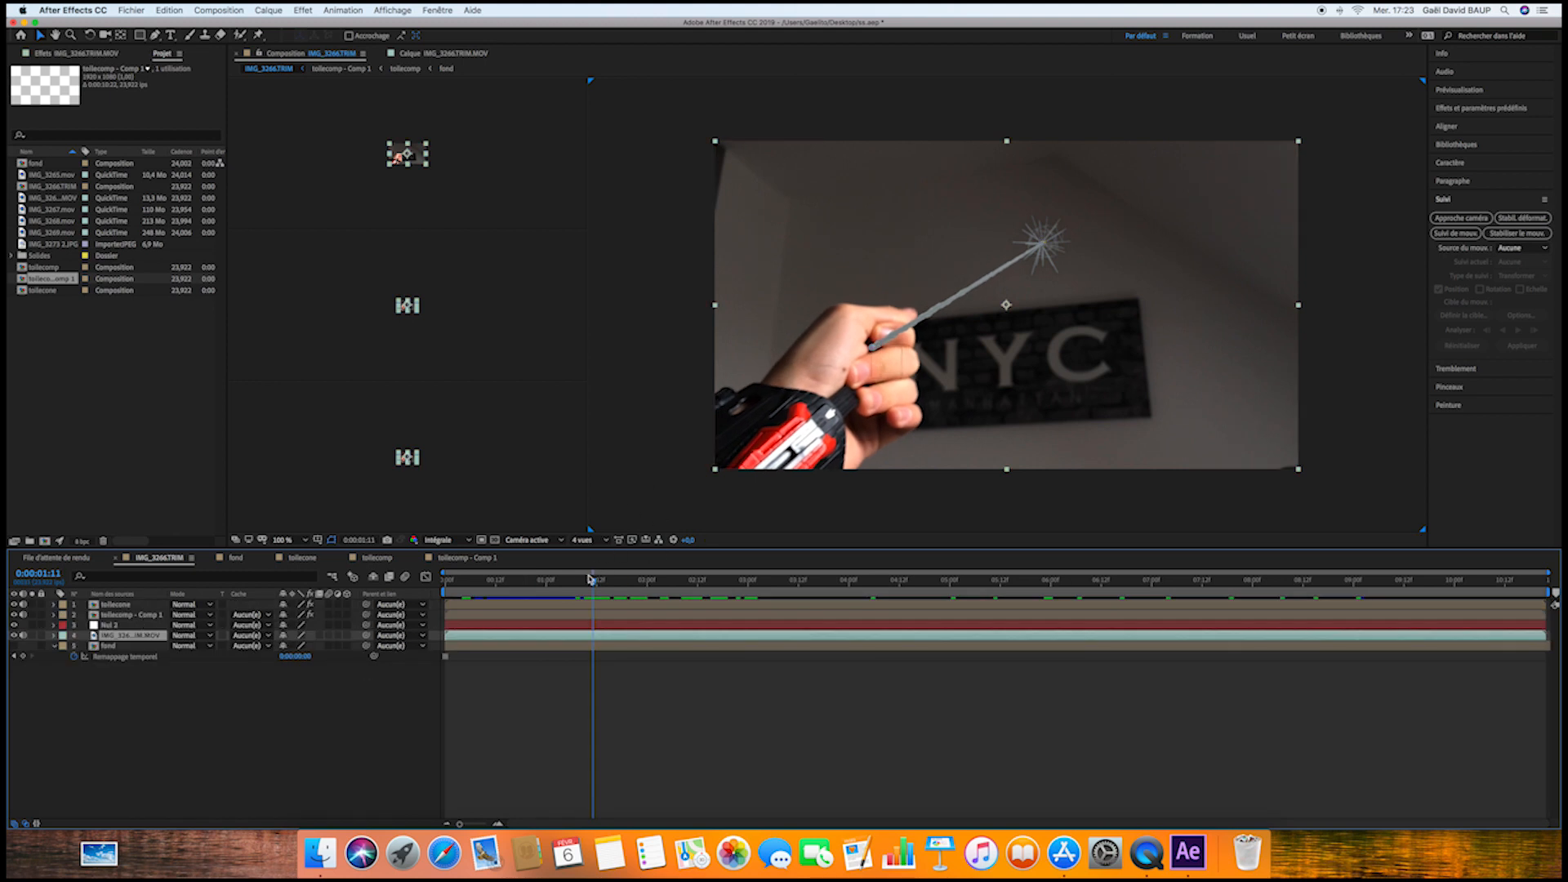
Duplicate the hand footage layer, move the copy to the top of the layer stack, and go to 0:00:00:09
drag(594, 584, 409, 582)
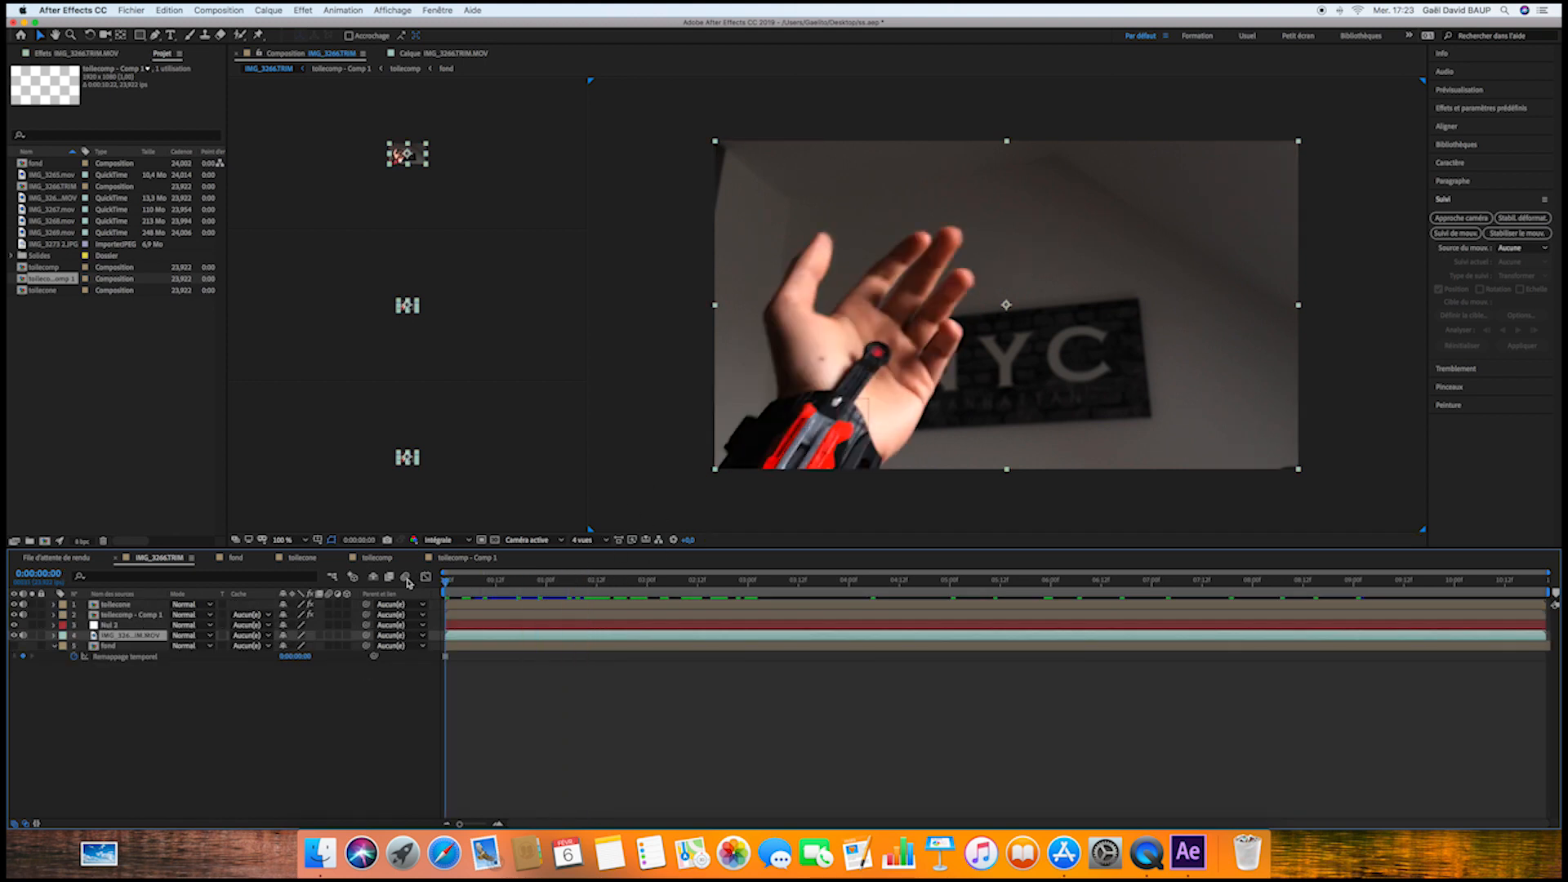
click(119, 704)
click(130, 636)
key(super+d)
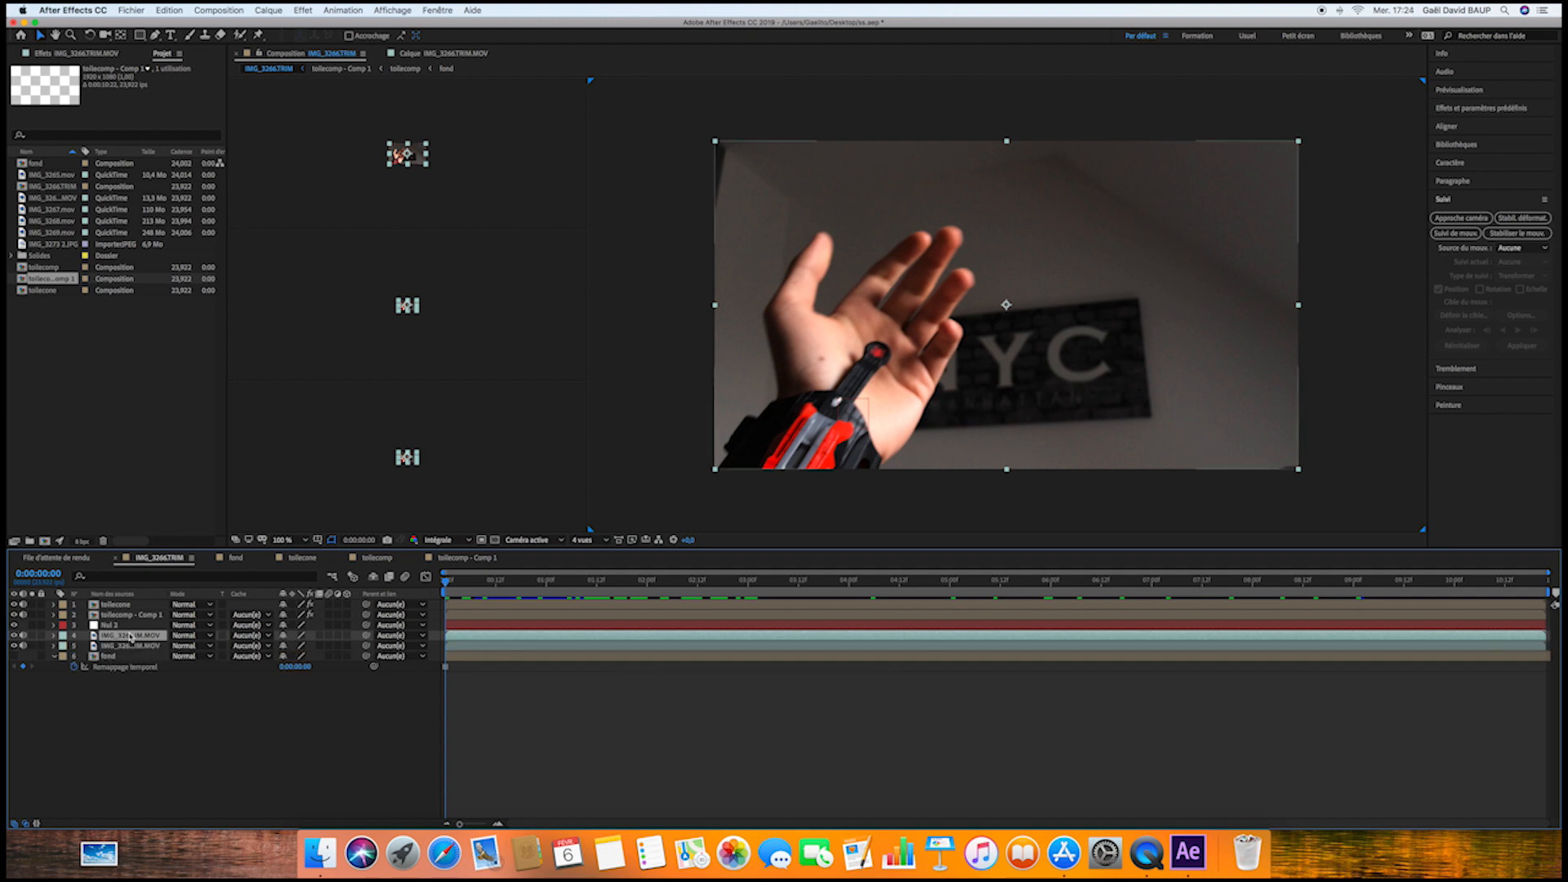
drag(130, 636, 131, 605)
drag(451, 575, 485, 587)
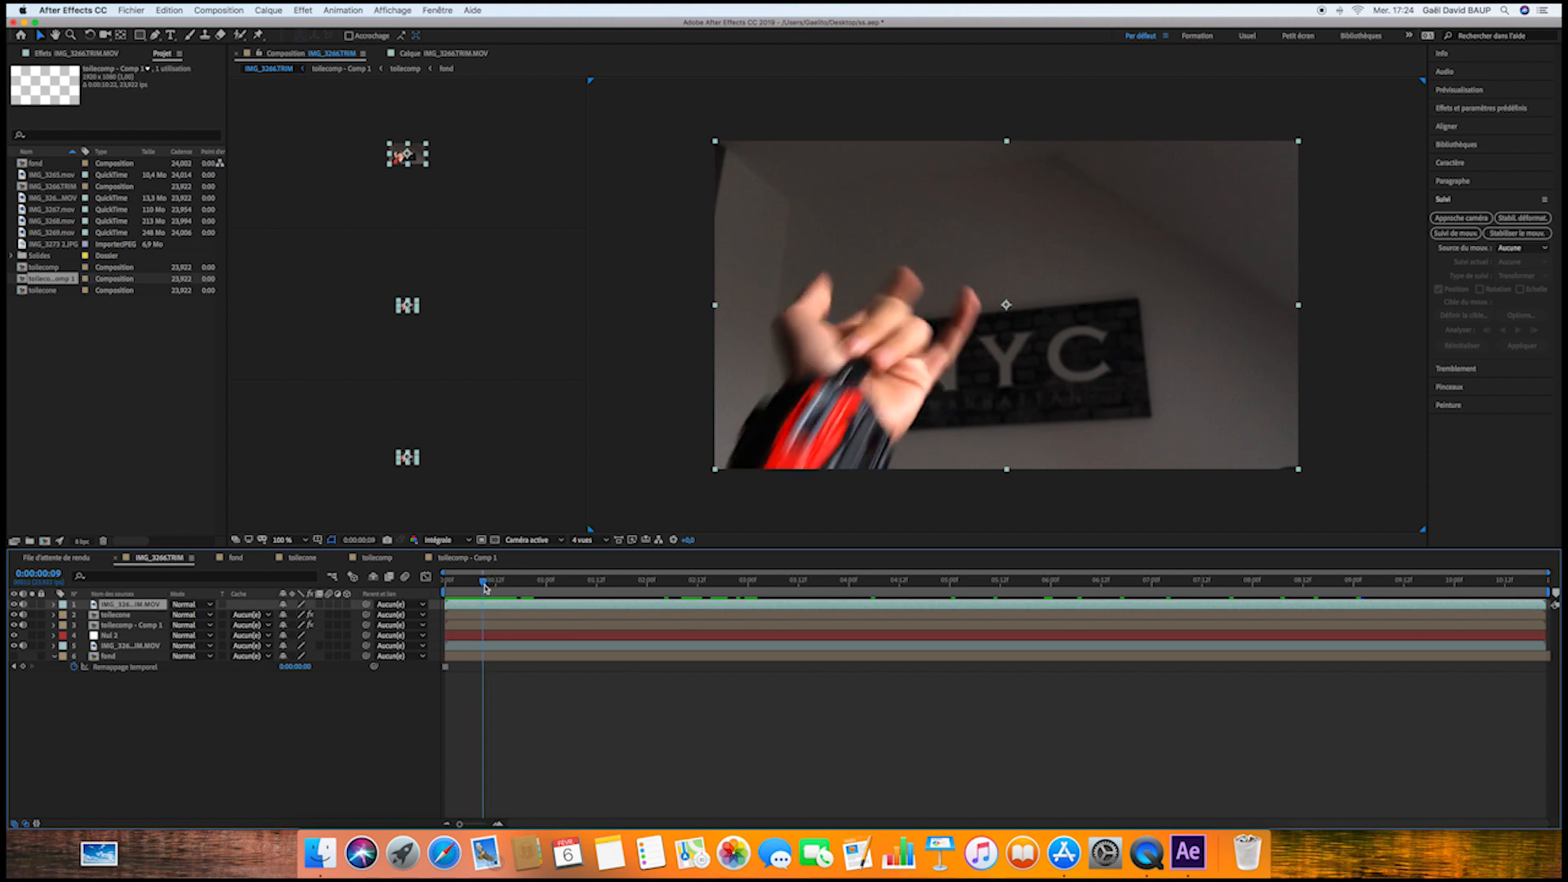
On the top hand footage copy, draw a closed Pen mask around the wrist device and sleeve
click(156, 35)
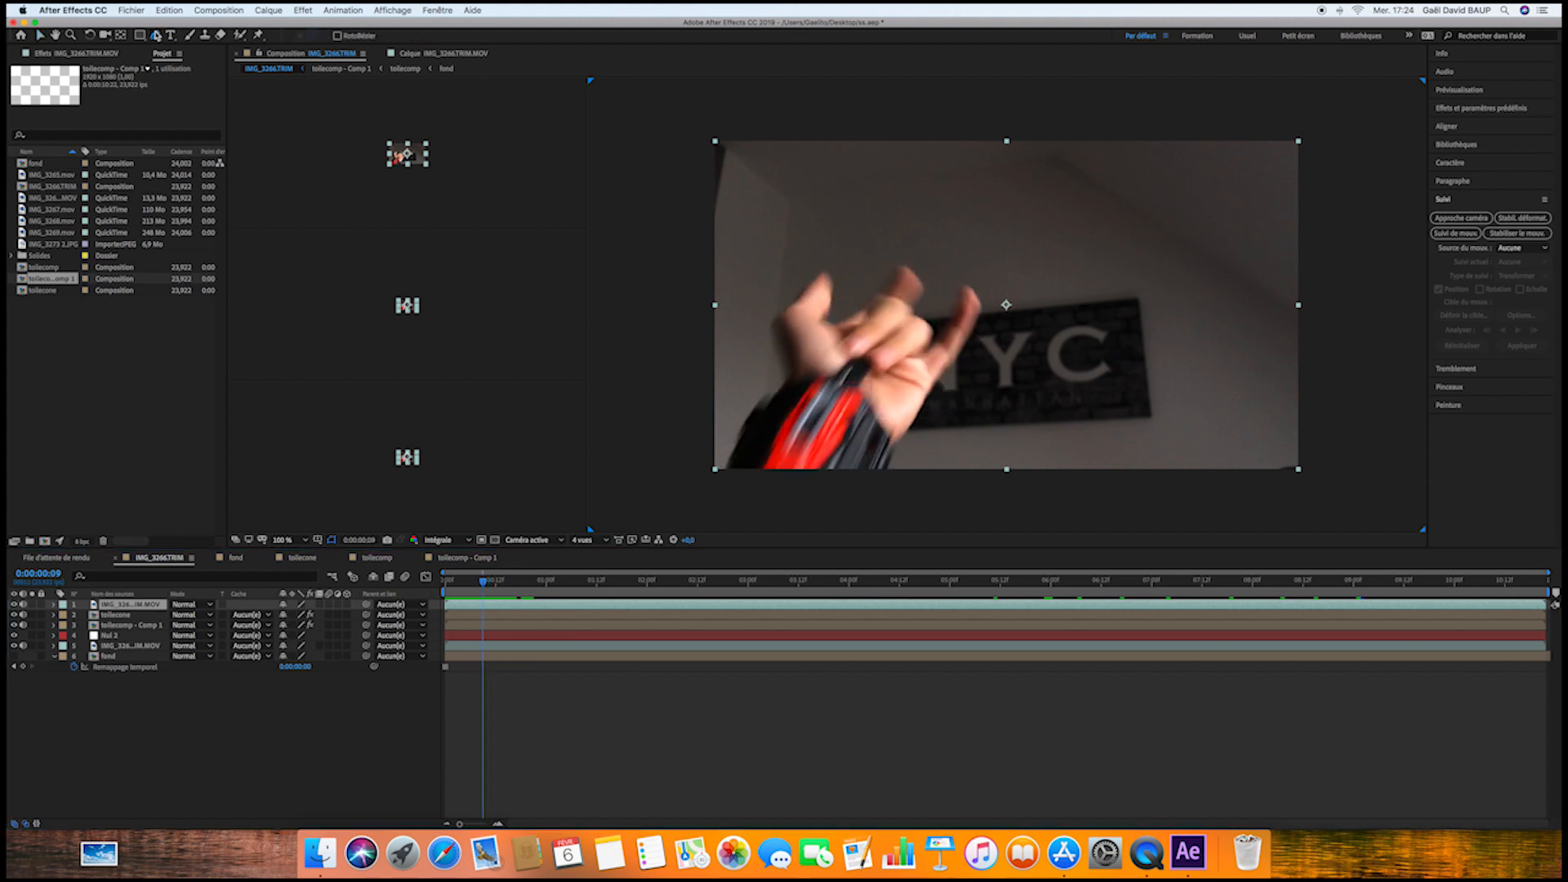
click(794, 376)
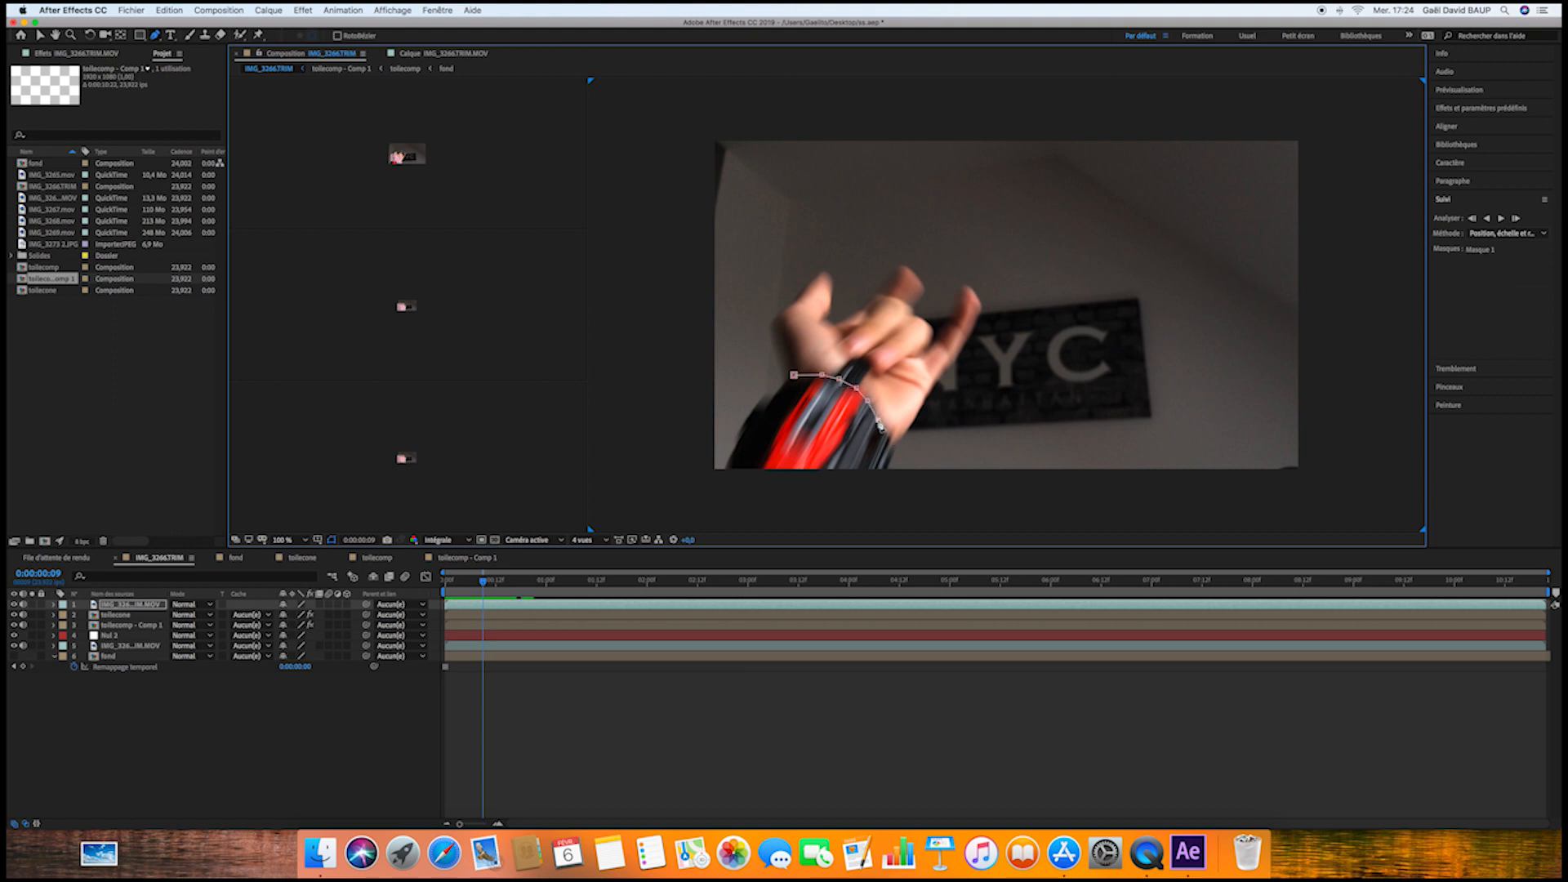
click(716, 488)
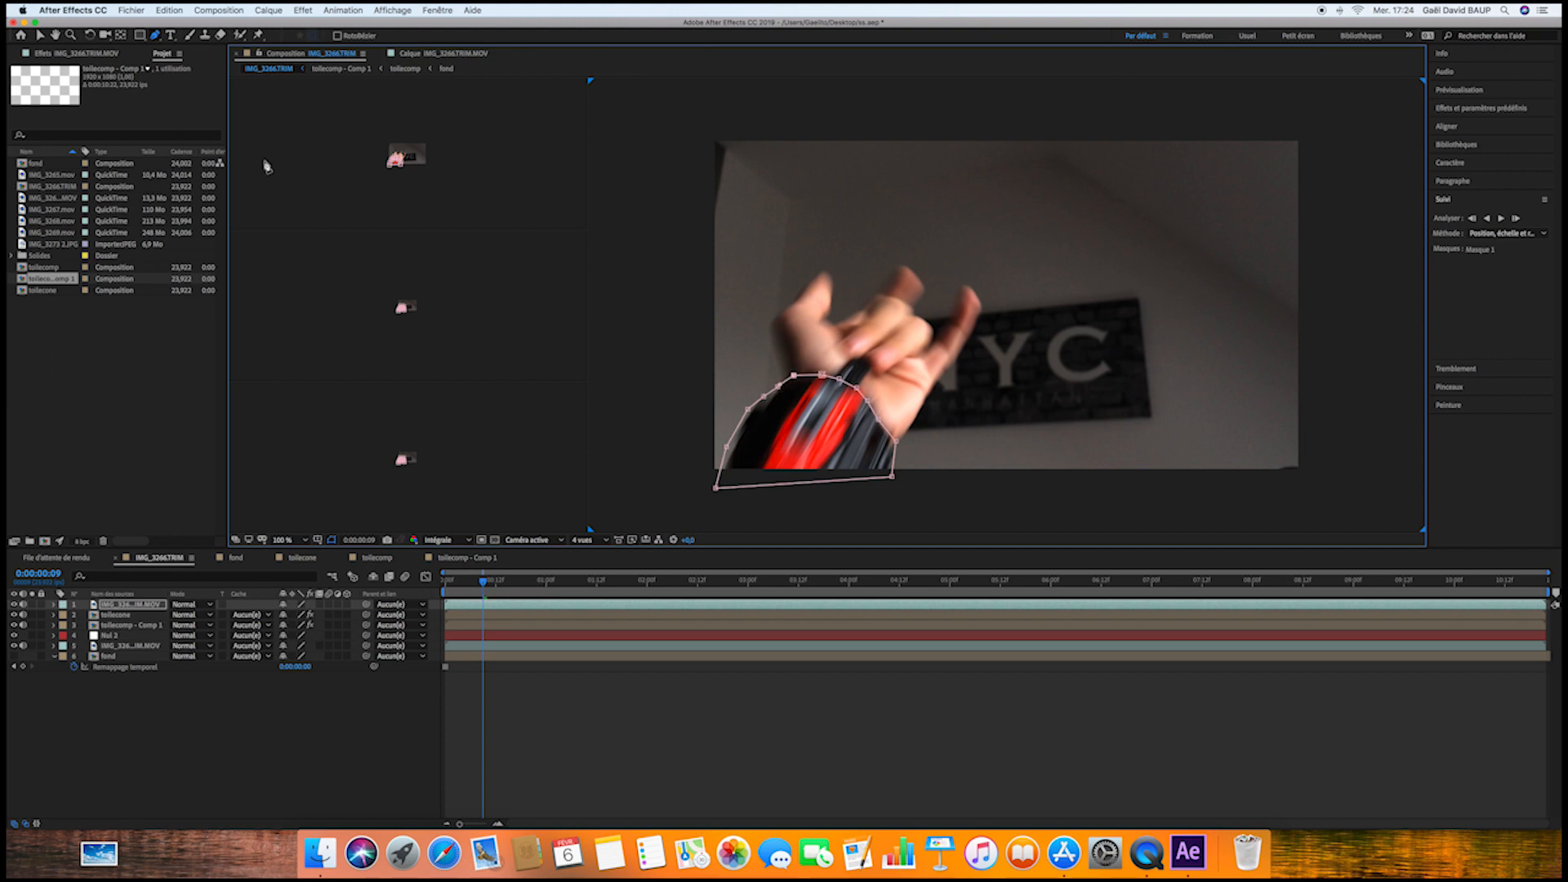
click(40, 35)
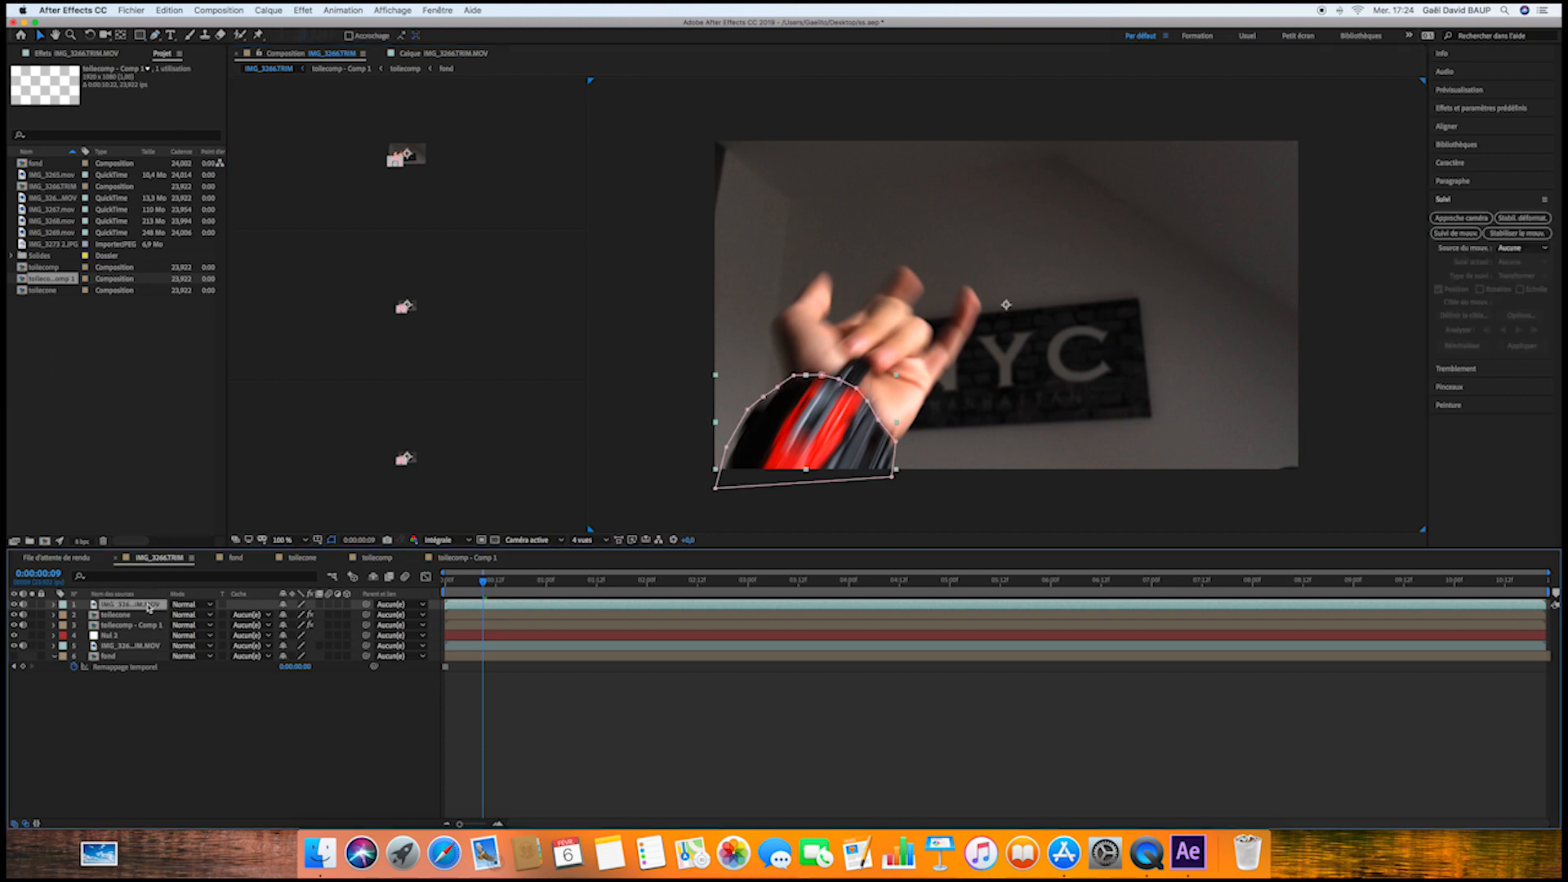
Reveal the new mask's properties and start keyframing its path at 0:00:00:09
key(m)
key(m)
click(95, 626)
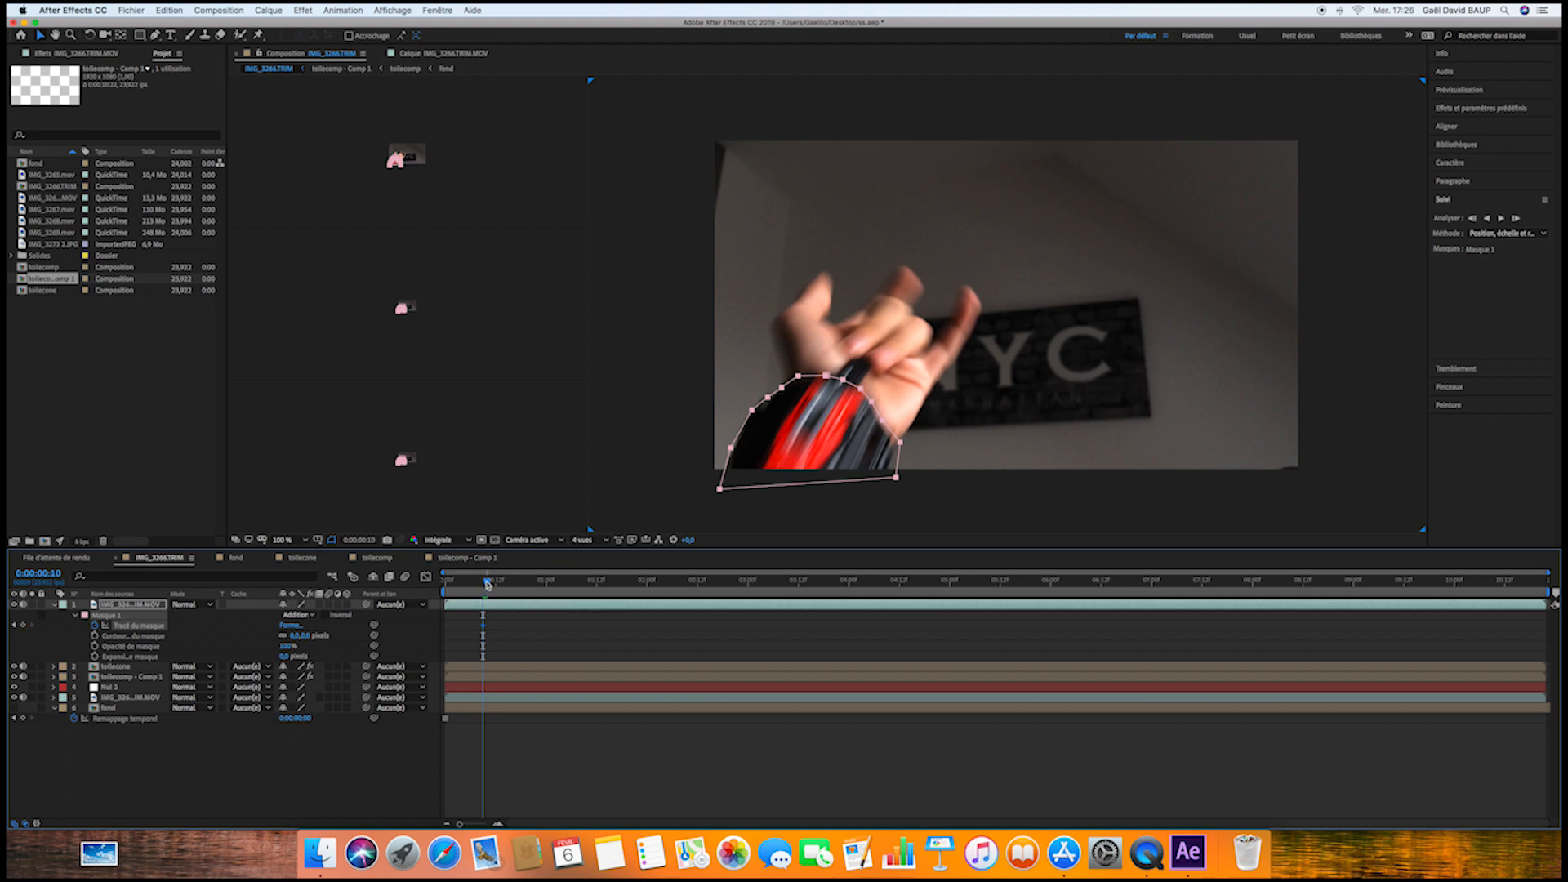
Keyframe the mask path frame by frame from 0:00:00:10 through 0:00:00:18, moving the mask with the turning hand
key(Page_Down)
drag(897, 480, 933, 350)
key(Page_Down)
key(Page_Down)
key(Page_Down)
key(Page_Down)
click(107, 615)
key(Page_Down)
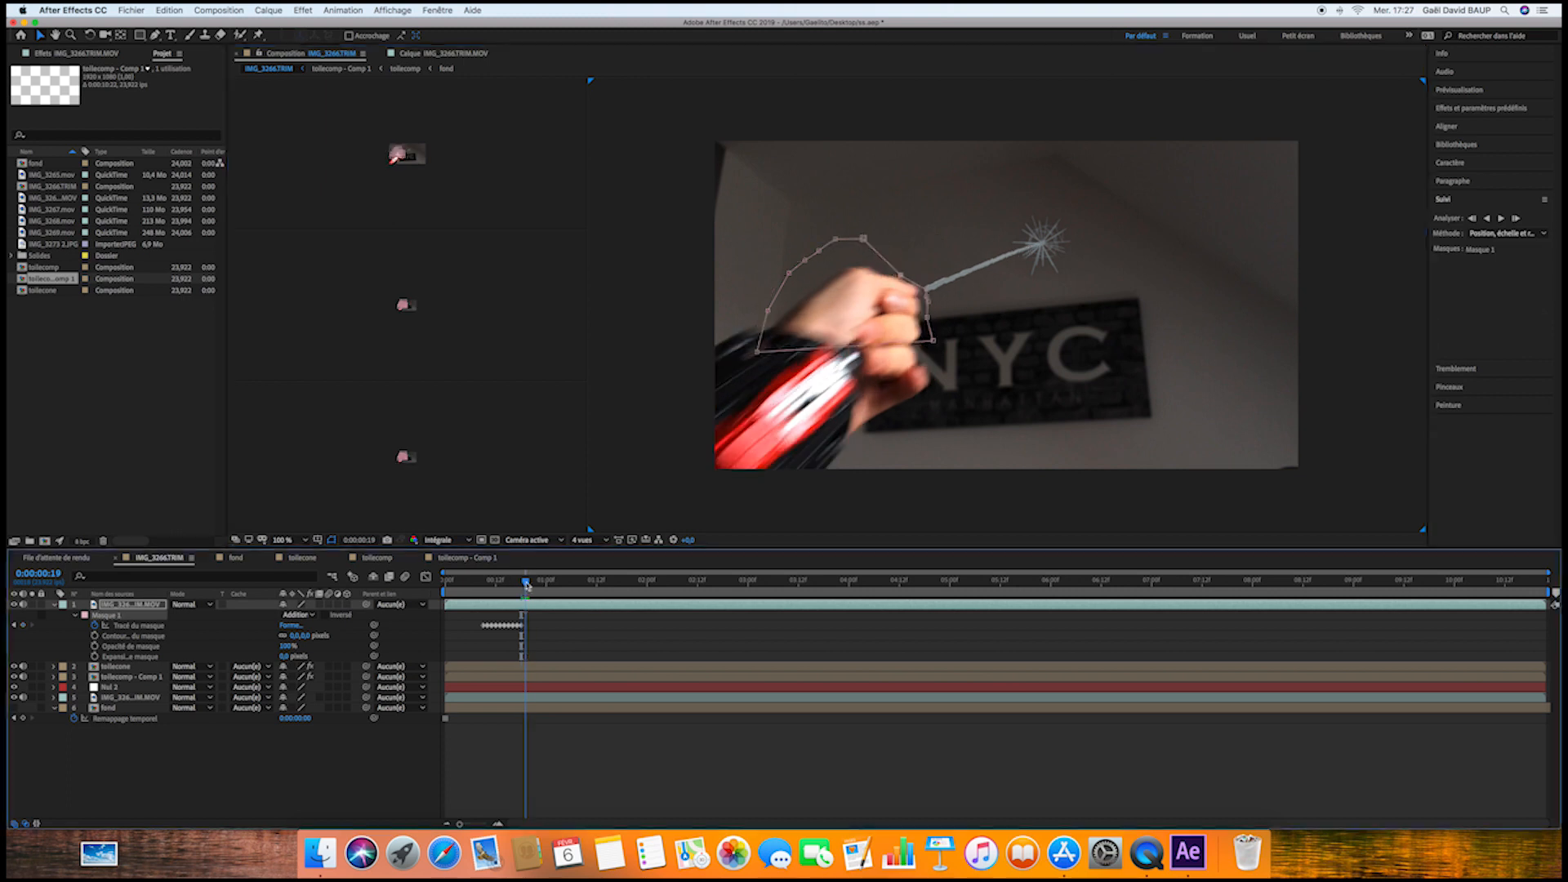
Continue repositioning the mask over the fist from 0:00:00:19 through 0:00:01:11 so it covers the web's origin
key(Page_Down)
key(Page_Down)
mouse_move(952, 281)
mouse_down()
mouse_move(924, 294)
mouse_move(909, 360)
mouse_up()
key(Page_Down)
key(Page_Down)
key(Page_Down)
drag(547, 582, 594, 581)
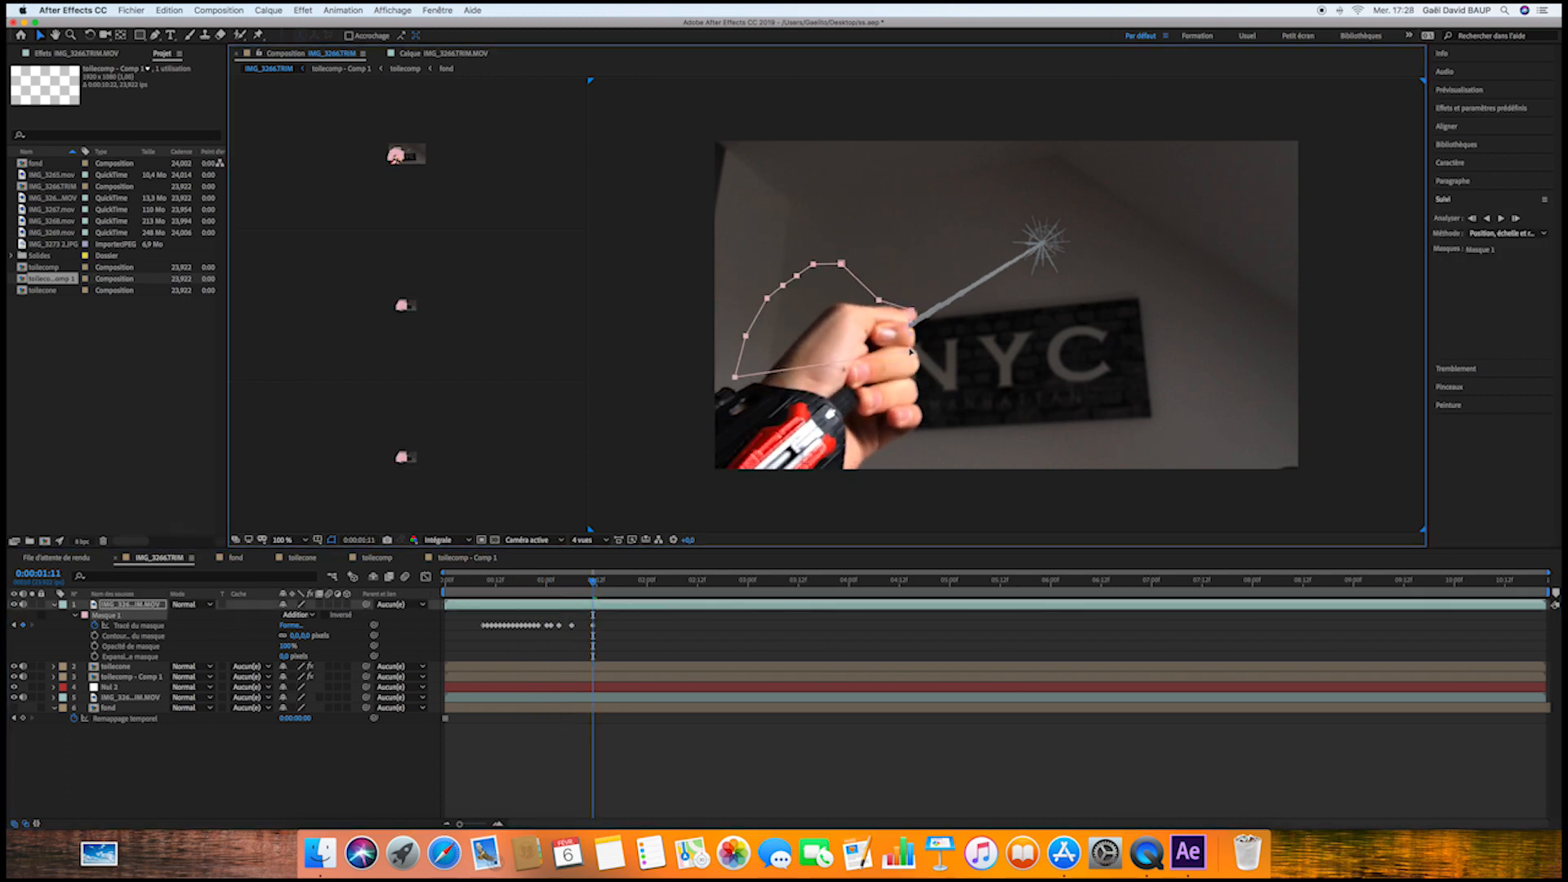
drag(908, 359, 931, 347)
Keyframe the mask to follow the fist at intervals from 0:00:01:11 through 0:00:02:20
drag(595, 582, 656, 582)
drag(931, 347, 913, 338)
drag(656, 582, 690, 582)
drag(913, 337, 864, 360)
drag(689, 582, 732, 582)
drag(864, 360, 819, 375)
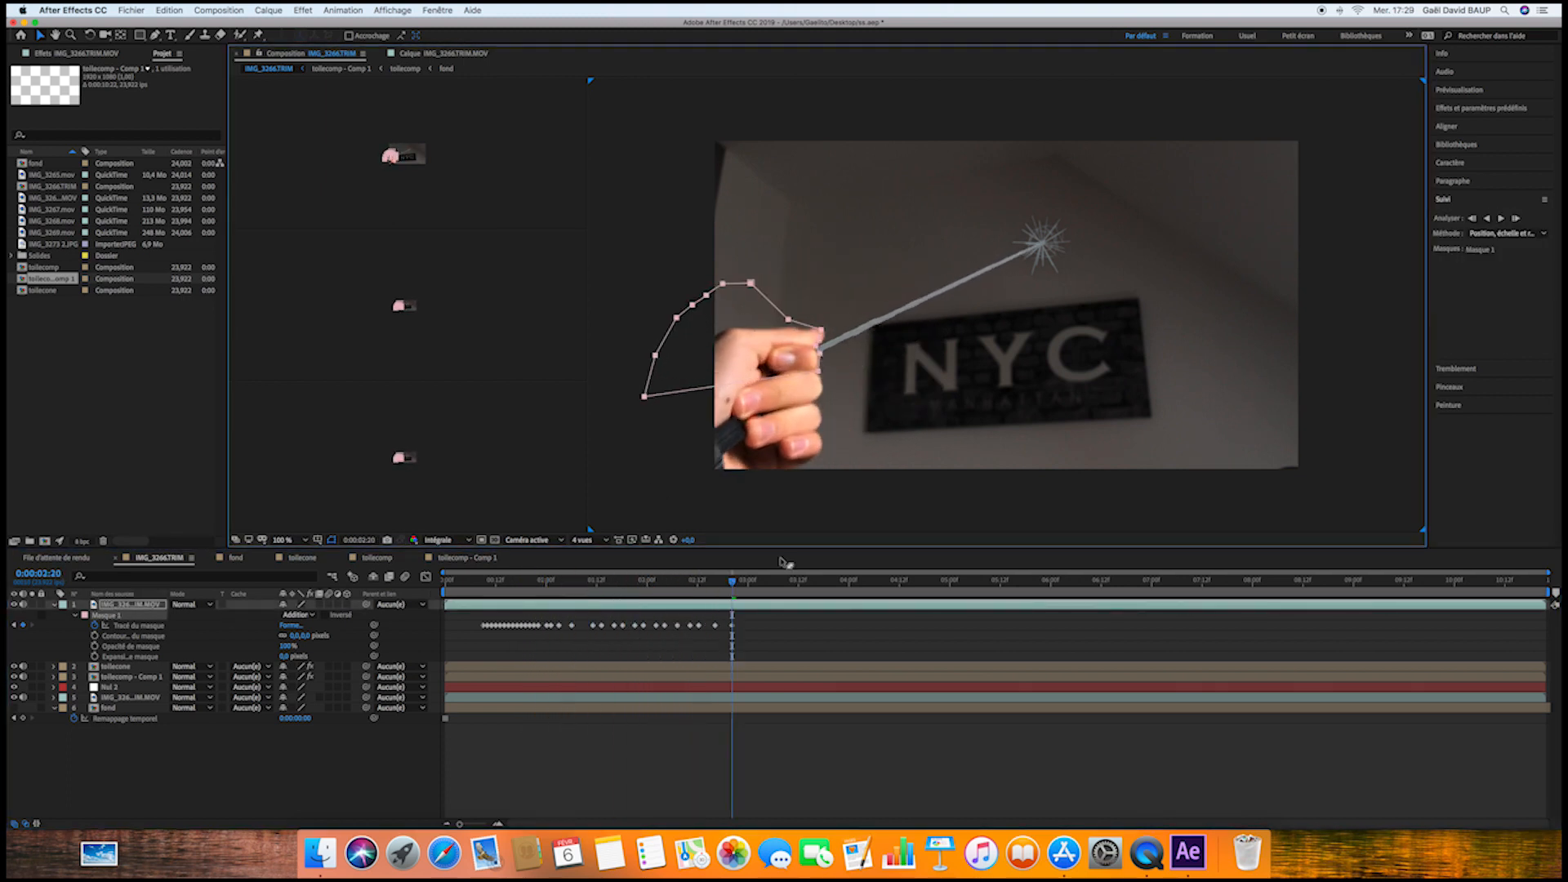
Keep the mask aligned with the moving fist through 0:00:04:05 by adding further path keyframes
drag(733, 581, 771, 582)
drag(819, 375, 770, 395)
drag(771, 581, 816, 581)
drag(770, 395, 837, 376)
drag(817, 581, 840, 581)
drag(837, 376, 880, 363)
drag(839, 582, 871, 581)
drag(879, 363, 901, 342)
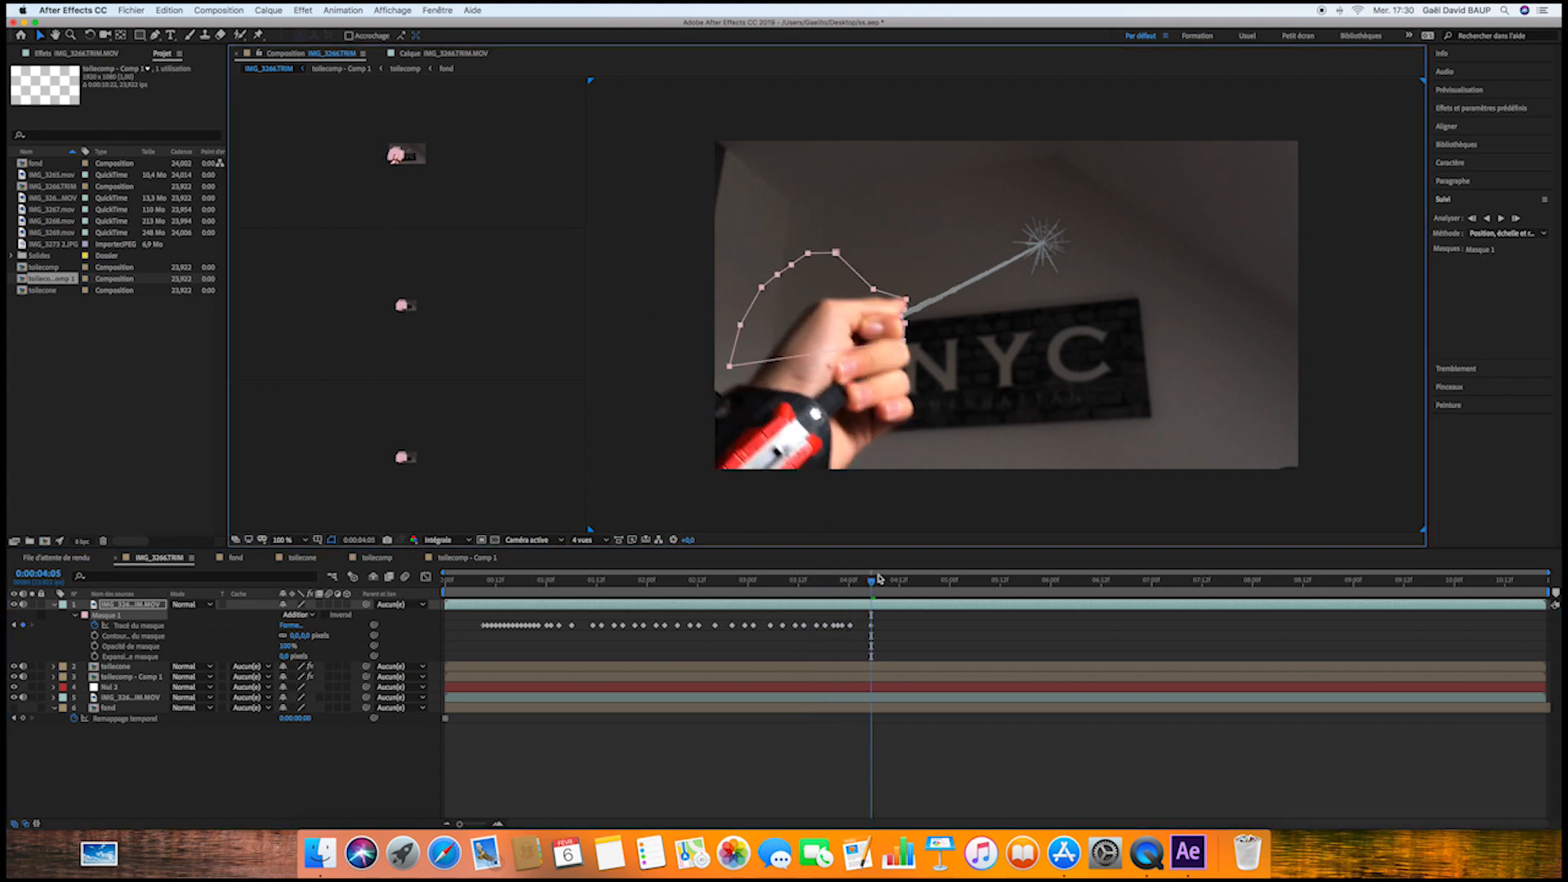
Extend the mask path animation through 0:00:05:12, shifting the mask up and left with the fist
drag(871, 581, 900, 582)
drag(901, 342, 866, 300)
drag(900, 581, 930, 581)
drag(866, 300, 832, 268)
drag(930, 581, 973, 581)
drag(833, 268, 808, 254)
drag(973, 581, 1002, 581)
drag(809, 253, 819, 267)
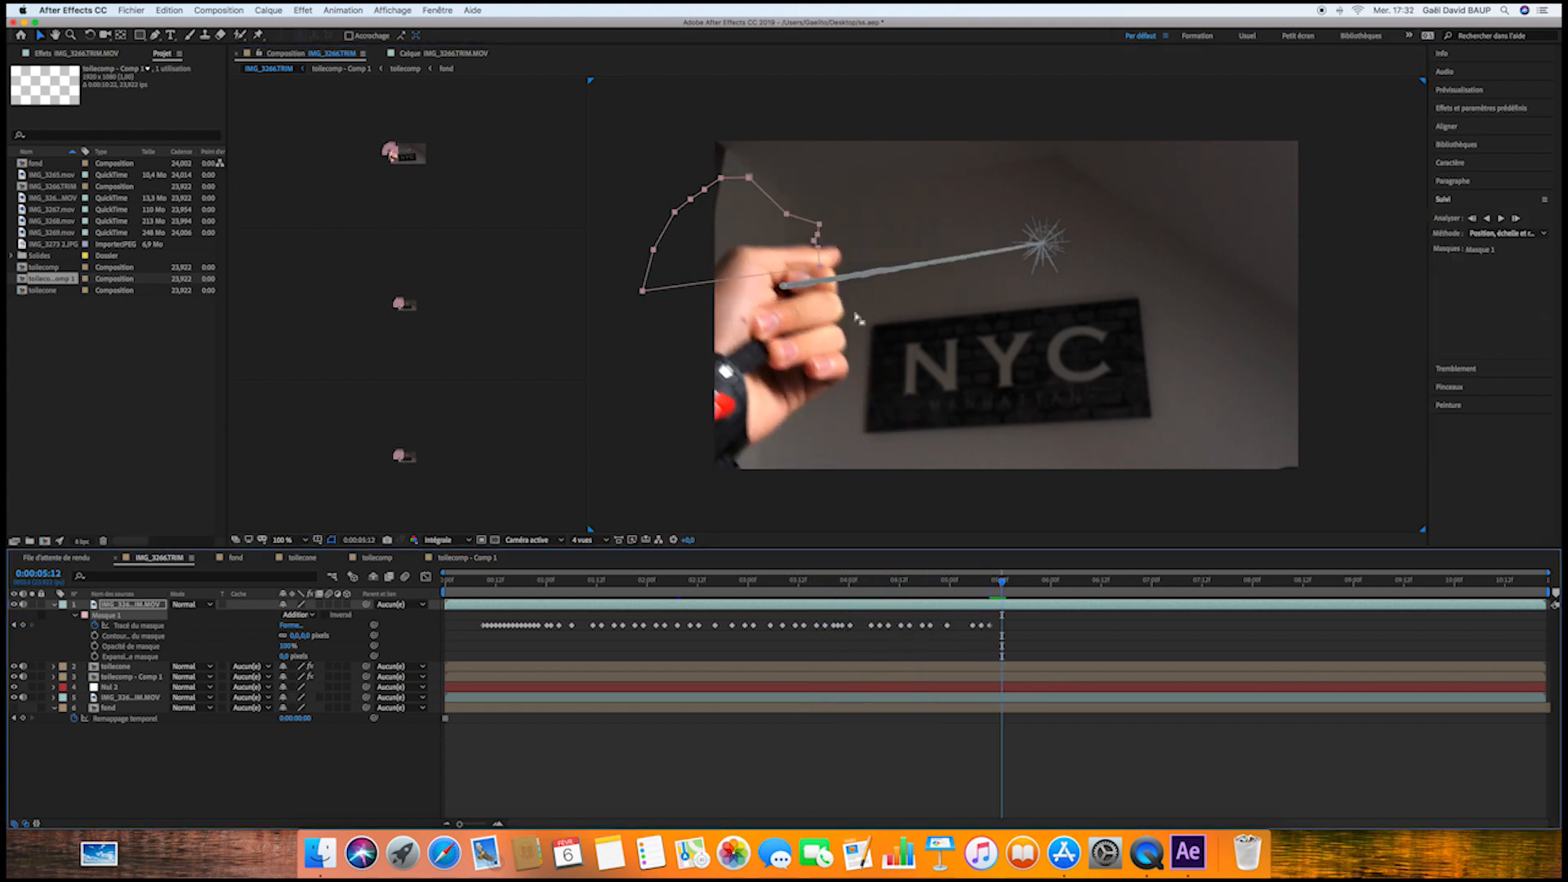
Track the mask down and right with the fist from 0:00:05:12 through 0:00:06:15
drag(1003, 581, 1035, 582)
drag(819, 267, 869, 330)
drag(1036, 582, 1070, 581)
drag(868, 330, 875, 389)
drag(1069, 582, 1092, 582)
drag(874, 389, 885, 395)
drag(1092, 582, 1116, 582)
drag(884, 394, 933, 392)
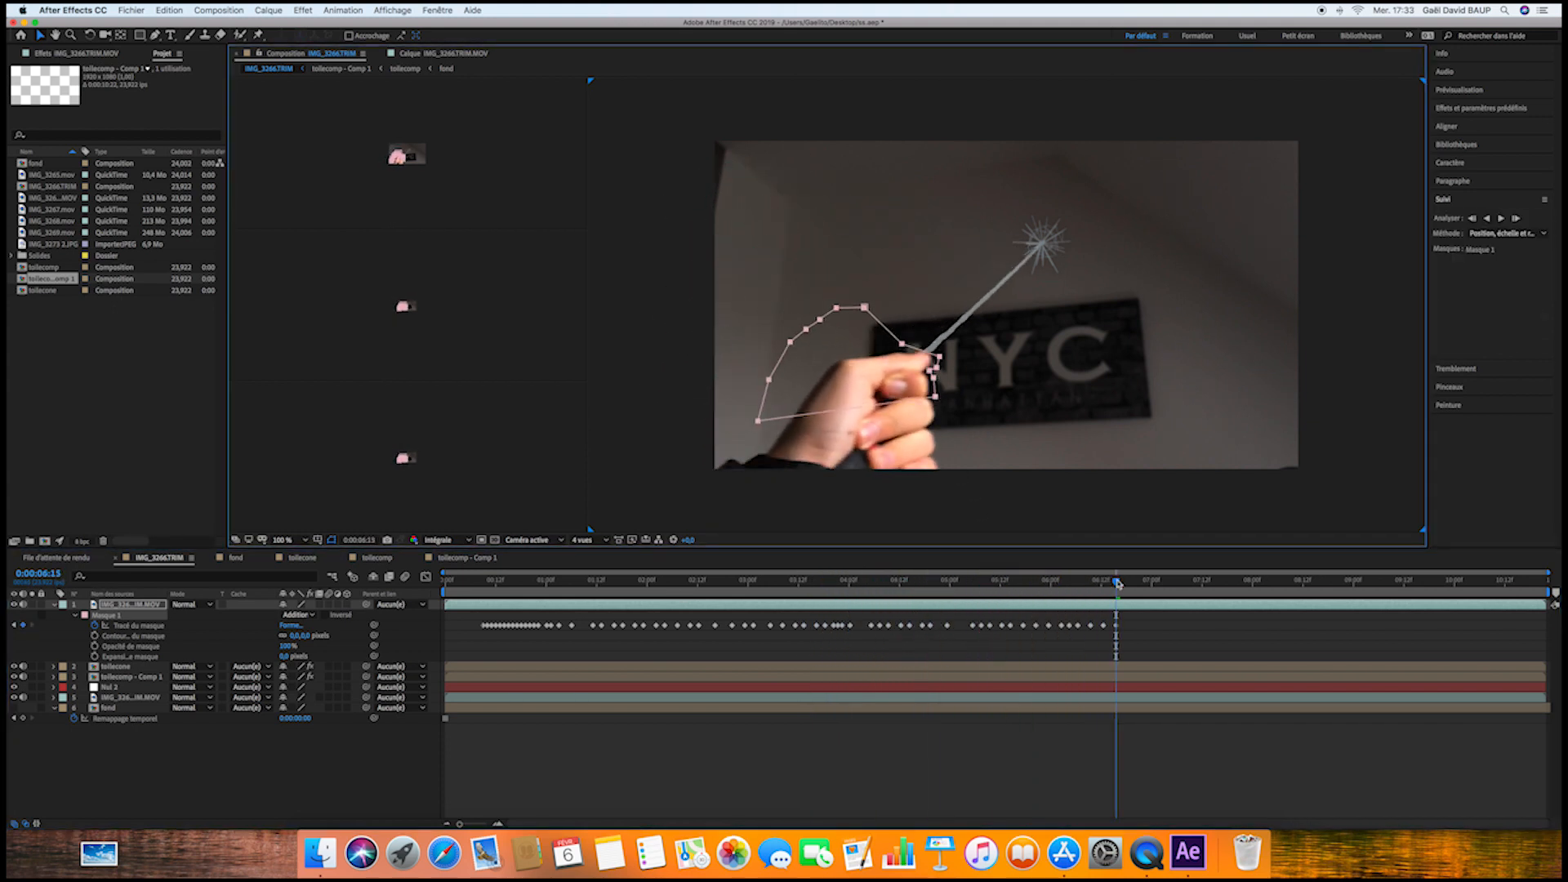
Add mask path keyframes through 0:00:07:18, moving the mask back up and left with the fist
drag(1116, 582, 1155, 581)
drag(933, 392, 907, 372)
click(133, 606)
drag(1155, 582, 1194, 582)
click(107, 615)
drag(891, 368, 855, 335)
drag(1193, 582, 1229, 581)
drag(855, 335, 849, 277)
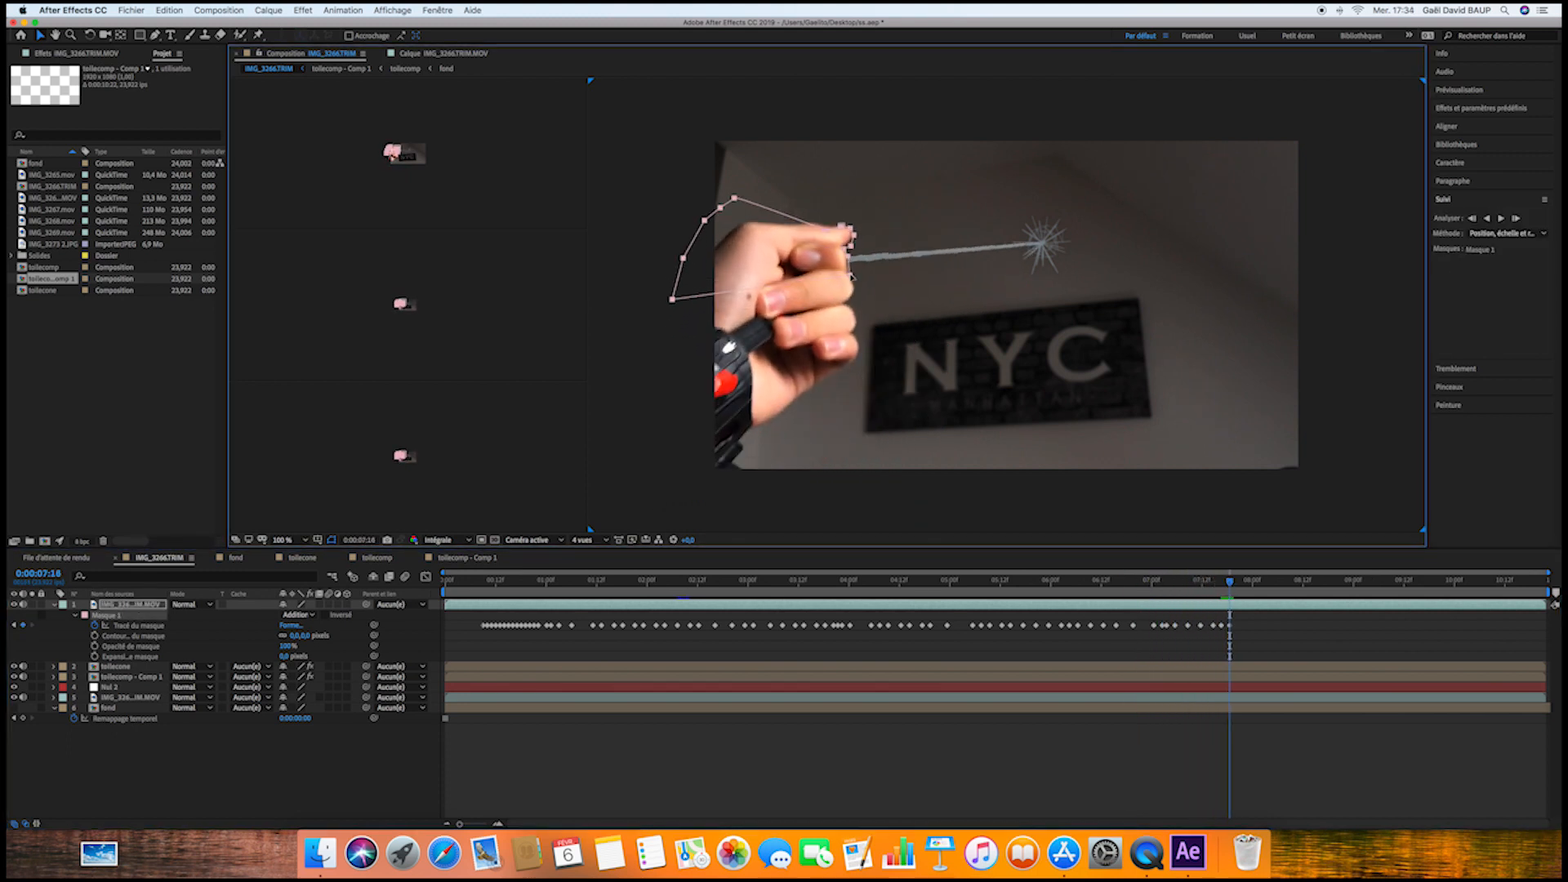
Continue keyframing the mask path along the fist from 0:00:07:18 to the end of the clip
drag(1228, 582, 1302, 581)
mouse_move(848, 278)
mouse_down()
mouse_move(818, 315)
mouse_move(905, 338)
mouse_move(915, 366)
mouse_move(910, 330)
mouse_up()
key(Page_Down)
key(Page_Down)
key(Page_Down)
key(Page_Down)
key(Page_Down)
key(Page_Down)
key(Page_Down)
key(Page_Down)
key(Page_Down)
key(Page_Down)
key(Page_Down)
key(Page_Down)
key(Page_Down)
key(Page_Down)
key(Page_Down)
key(Page_Down)
key(Page_Down)
key(Page_Down)
key(Page_Down)
key(Page_Down)
key(Page_Down)
key(Page_Down)
key(Page_Down)
key(Page_Down)
key(Page_Down)
key(Page_Down)
key(Page_Down)
key(Page_Down)
key(Page_Down)
key(Page_Down)
key(Page_Down)
key(Page_Down)
key(Page_Down)
key(Page_Down)
key(Page_Down)
key(Page_Down)
key(Page_Down)
key(Page_Down)
key(Page_Down)
key(Page_Down)
key(Page_Down)
drag(1476, 581, 1504, 582)
drag(910, 330, 906, 319)
drag(1505, 582, 1521, 581)
drag(906, 318, 891, 317)
drag(1521, 582, 1538, 582)
drag(890, 317, 880, 317)
Return near the start of the clip, edit the mask's feather, and check the masked hand
drag(1538, 581, 455, 602)
click(750, 777)
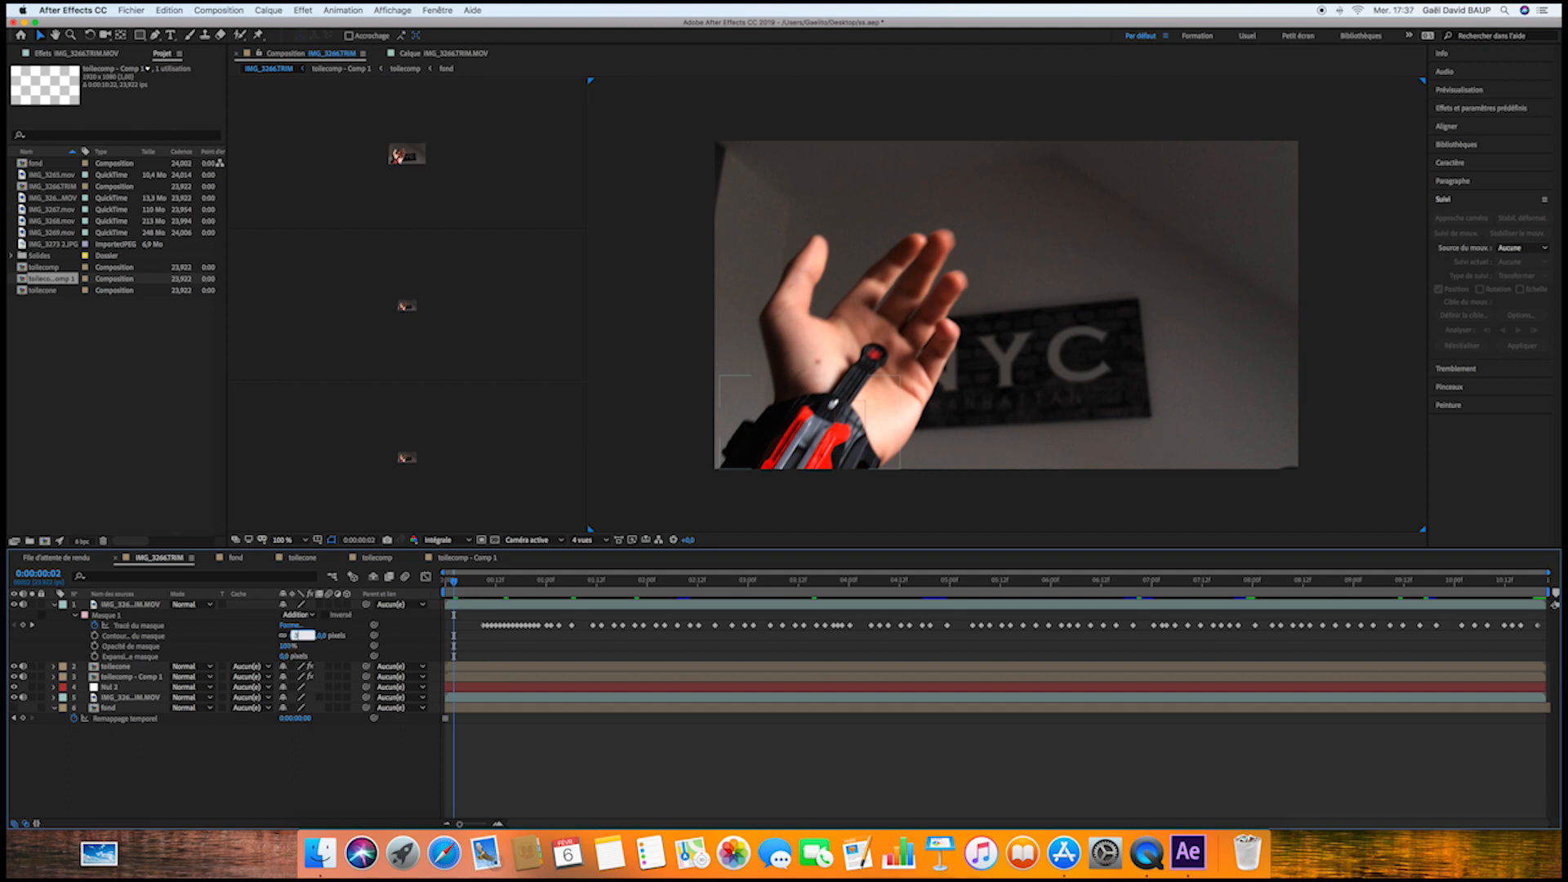
key(Return)
click(541, 766)
drag(455, 583, 535, 587)
In the toilecomp composition, increase Caméra 1's focus distance and aperture for the web strand
click(463, 560)
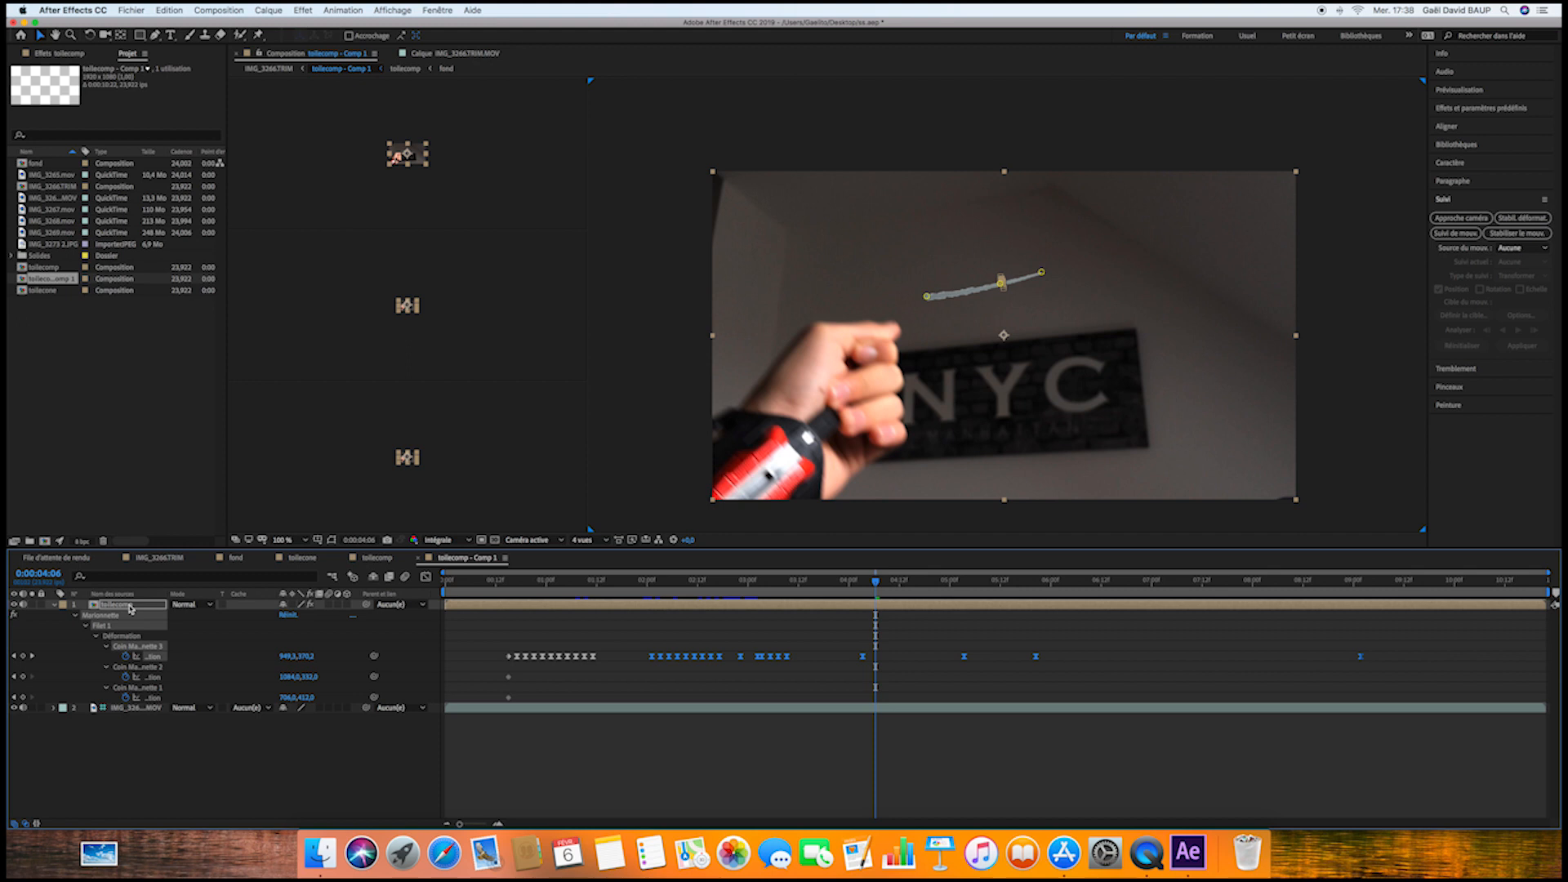
double_click(131, 606)
click(54, 625)
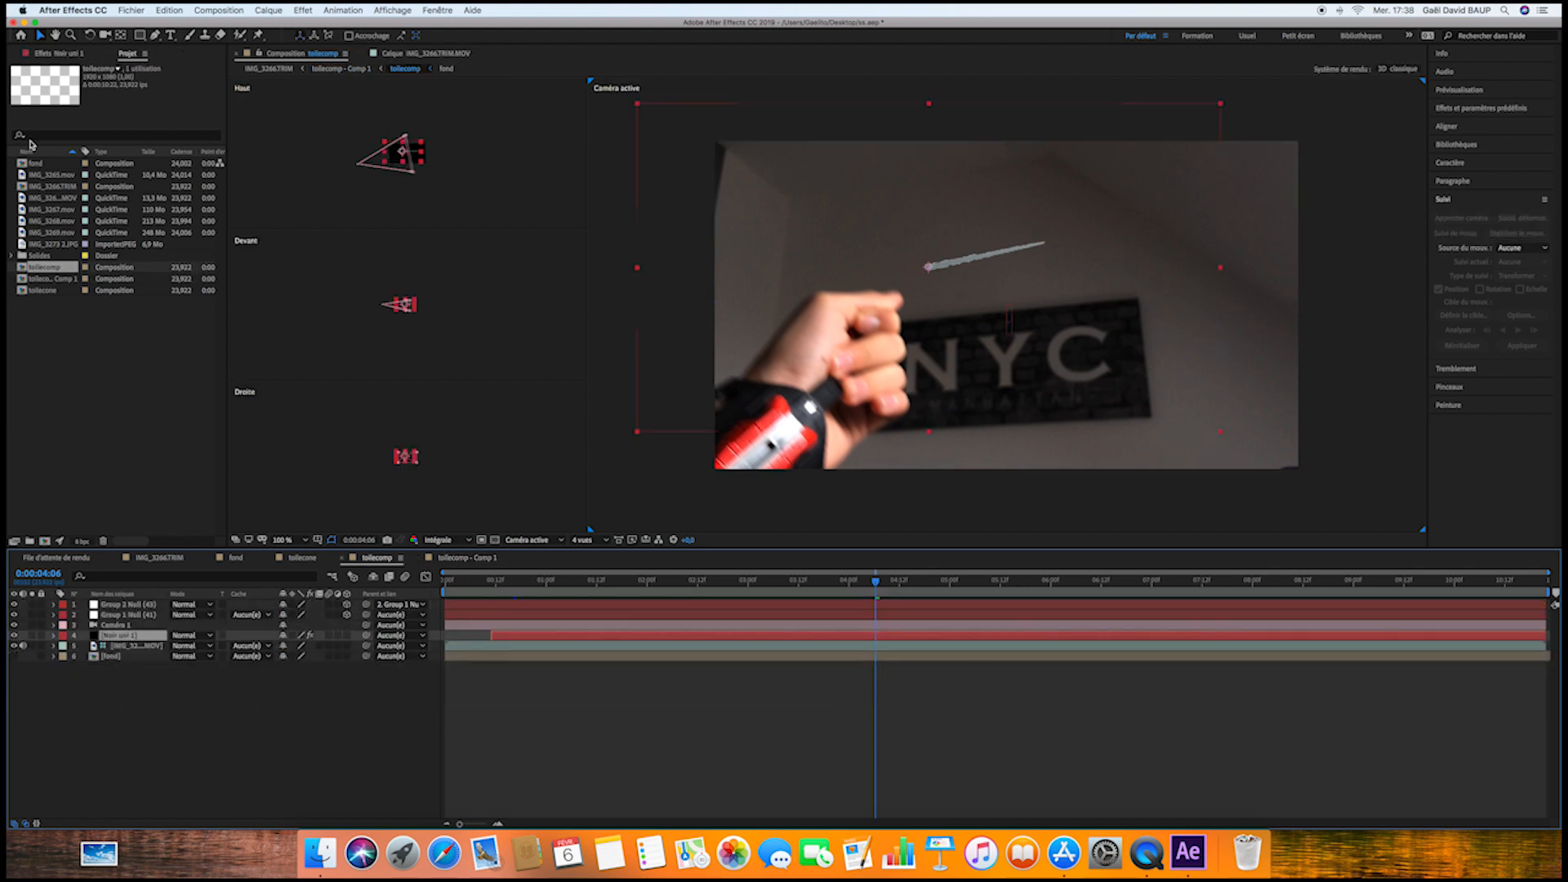
click(54, 626)
click(65, 647)
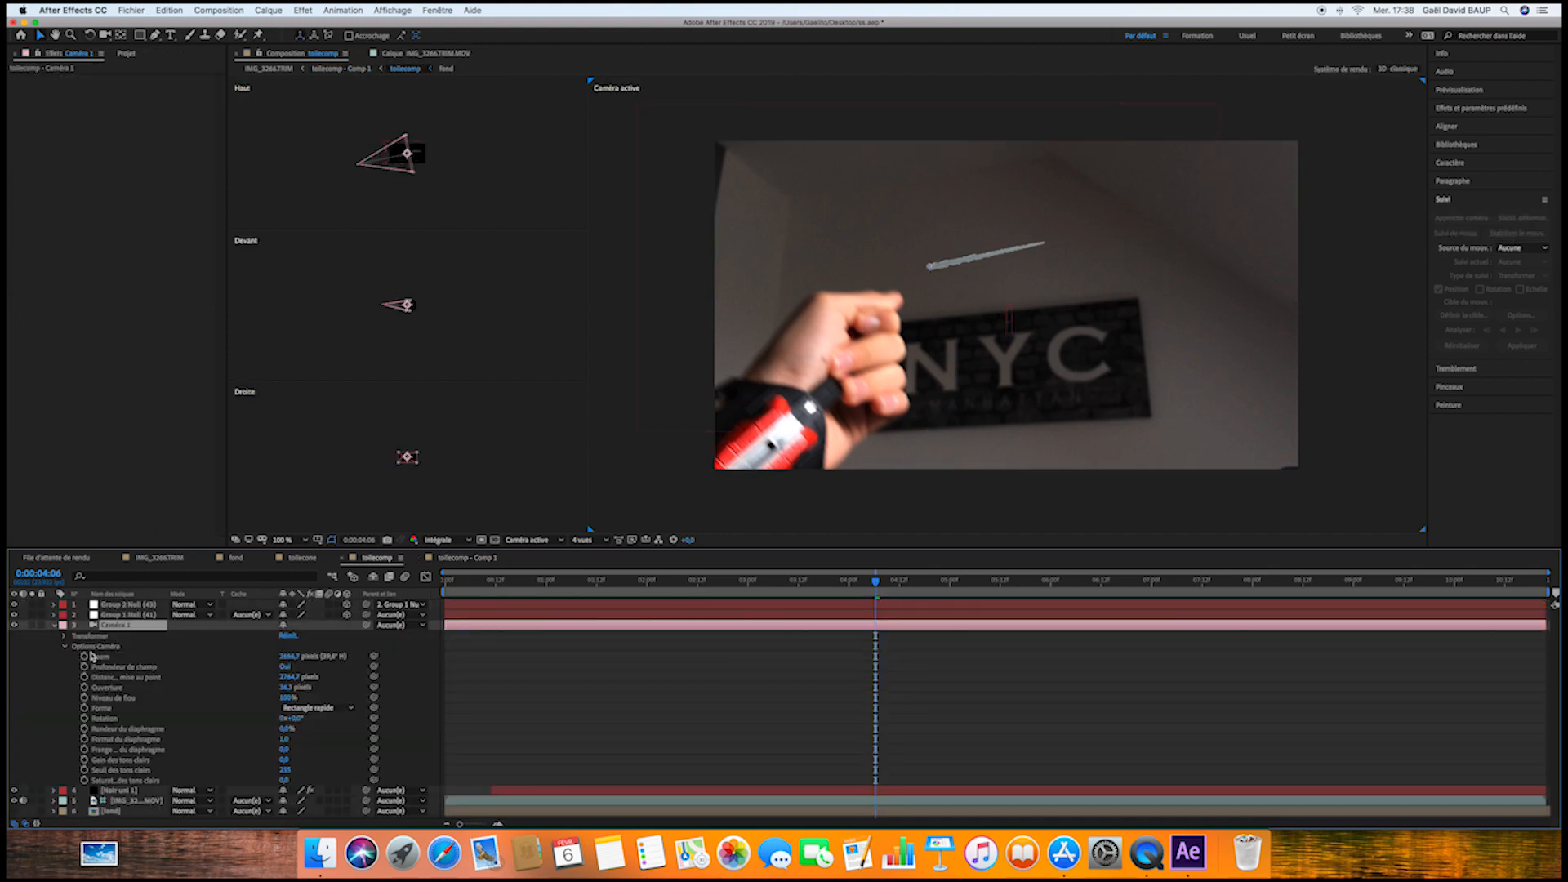
drag(288, 677, 689, 686)
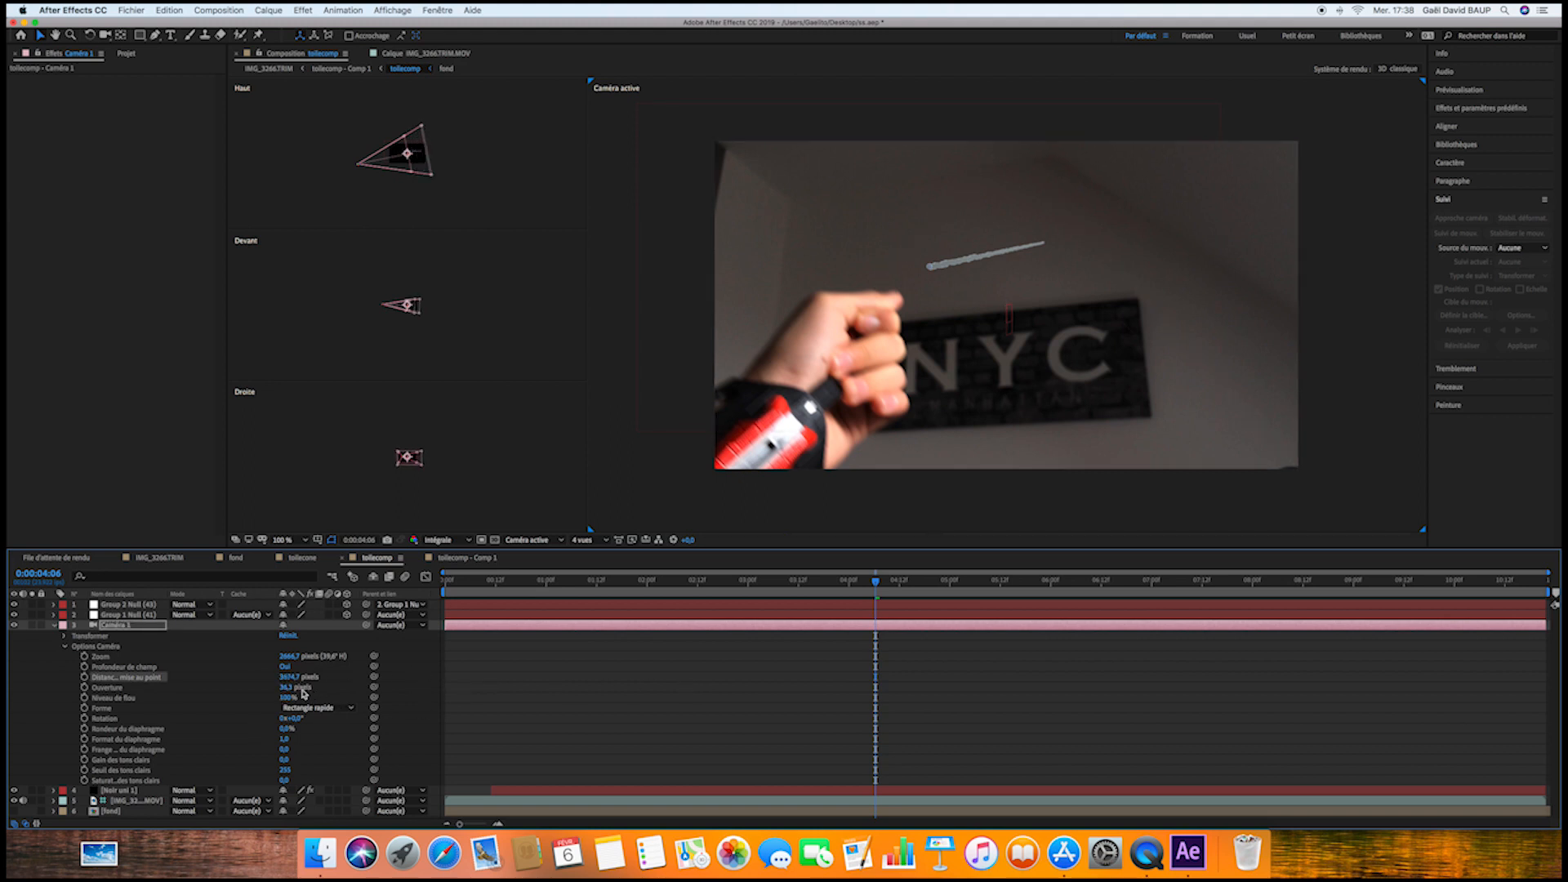
drag(285, 689, 329, 692)
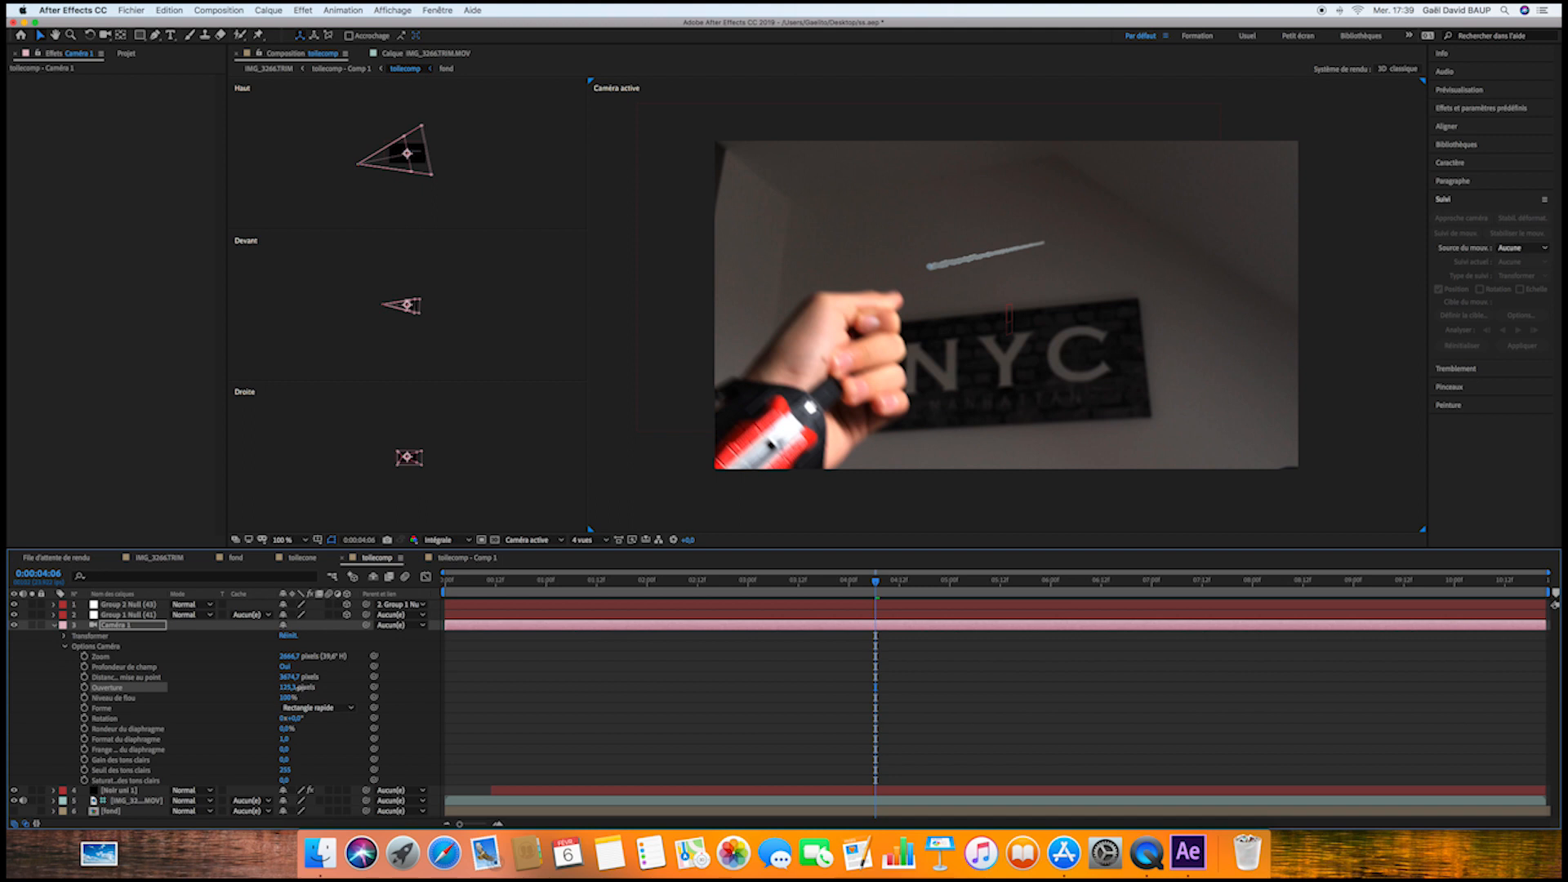
drag(297, 688, 311, 690)
click(292, 678)
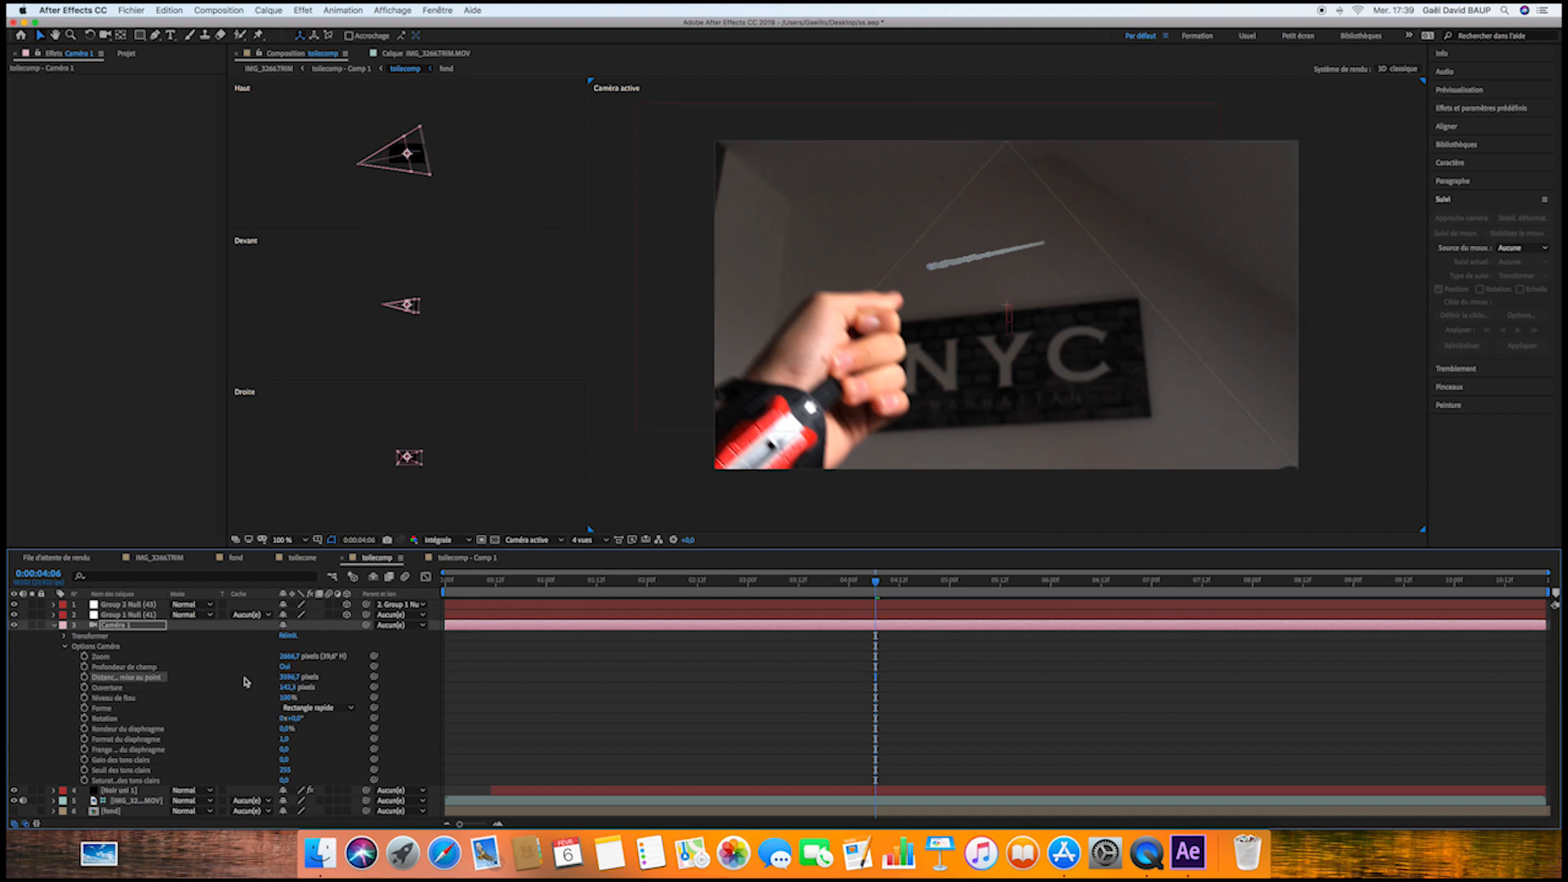
In the toilecone composition, raise Caméra 1's aperture to about 64 pixels for the web burst
click(317, 559)
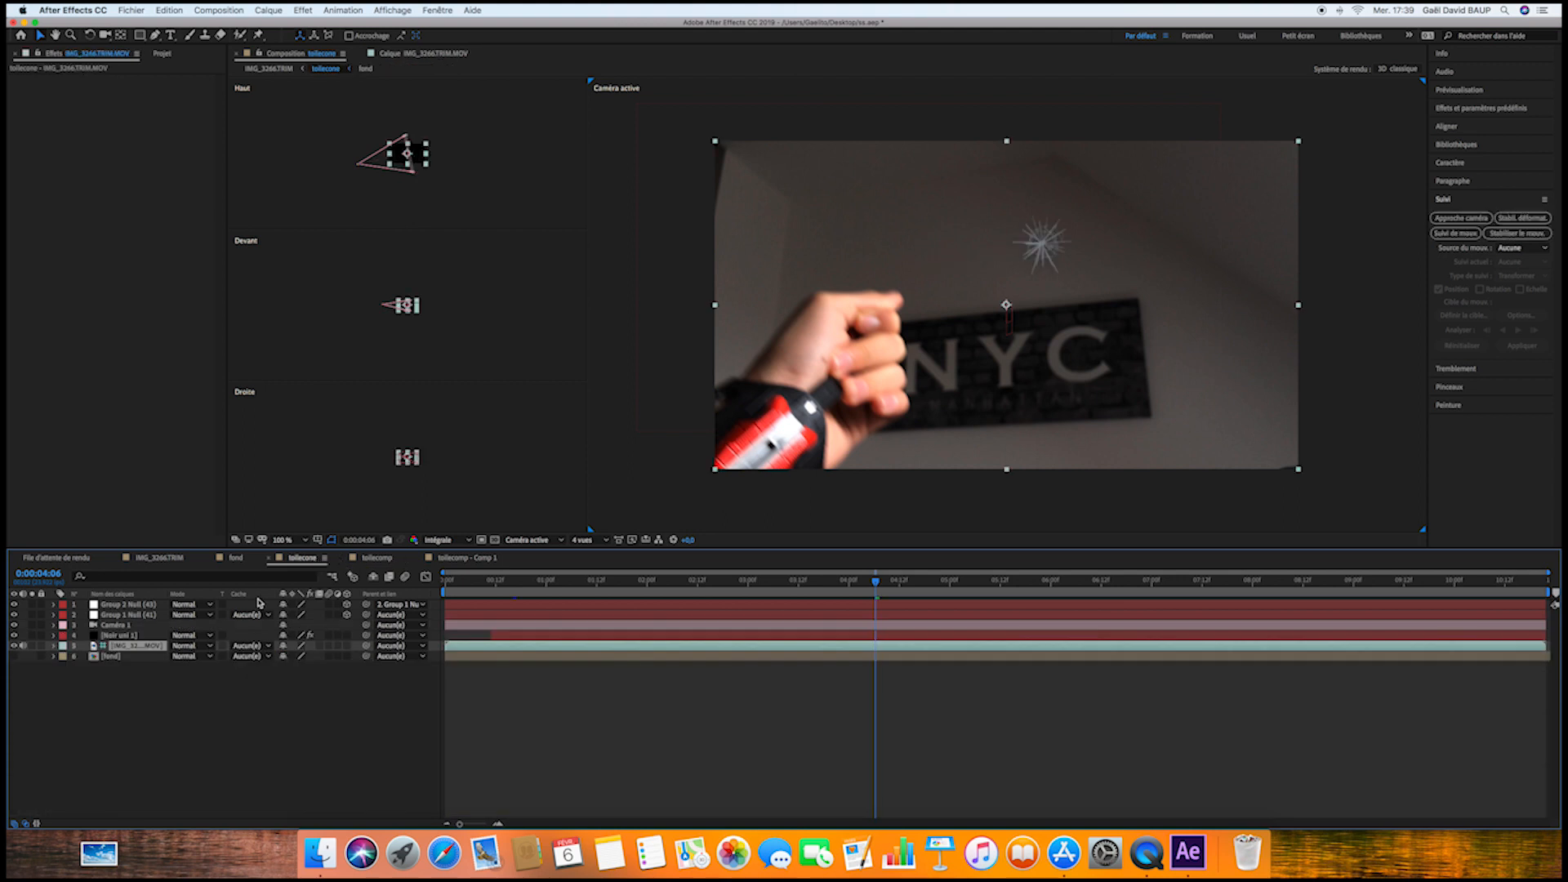
click(53, 625)
click(65, 647)
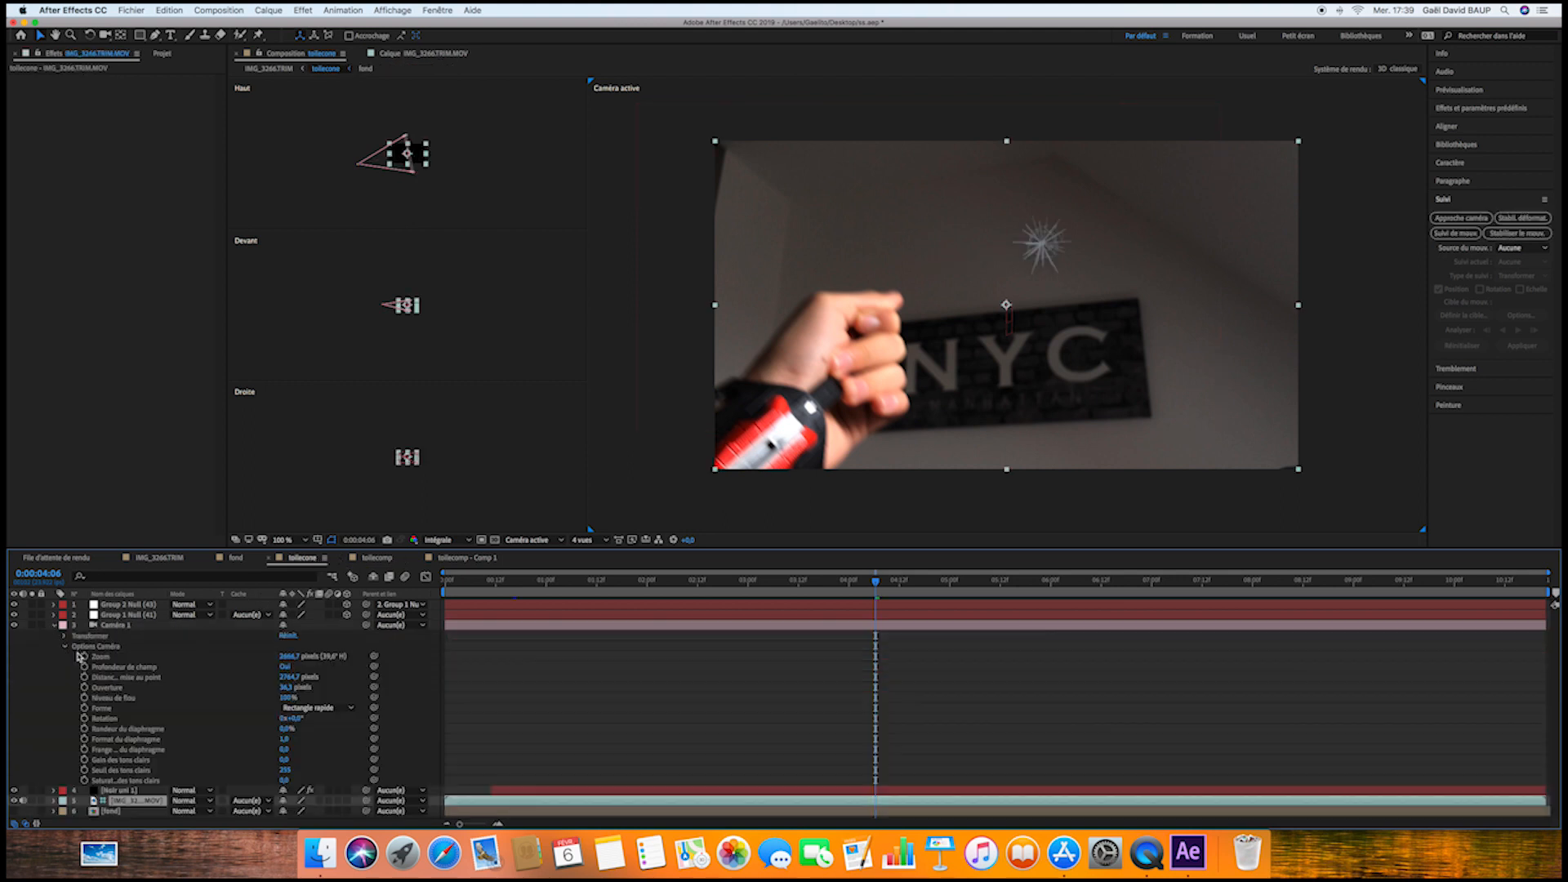
click(285, 690)
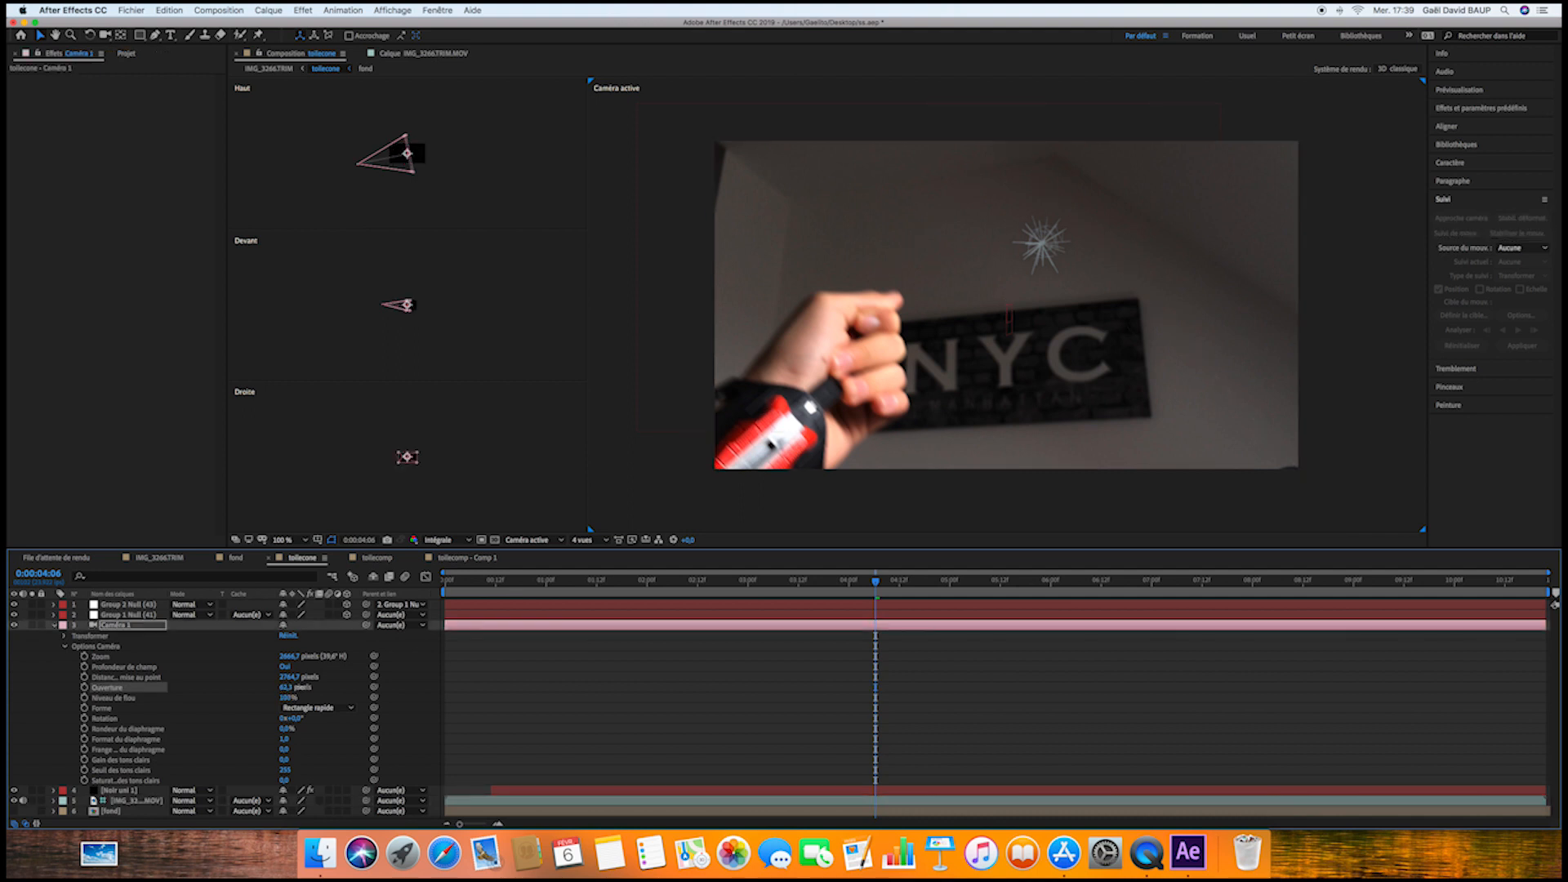
drag(285, 688, 303, 692)
In the main composition, lower the opacity of both toilecomp - Comp 1 and toilecone to about 78%
click(180, 559)
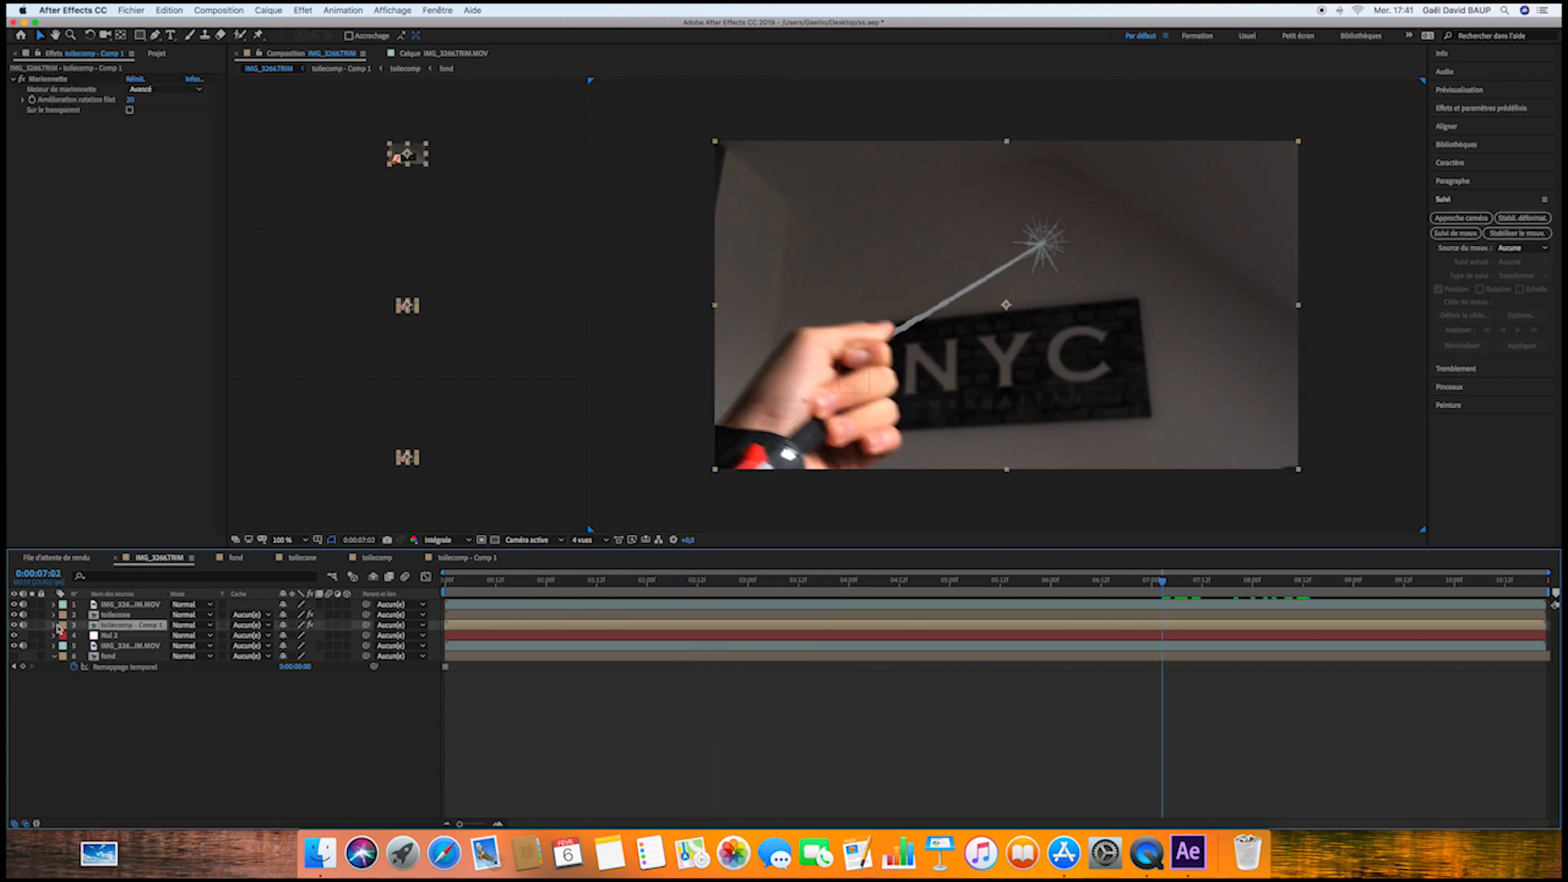
key(t)
mouse_move(285, 636)
mouse_down()
mouse_move(248, 637)
mouse_move(314, 637)
mouse_up()
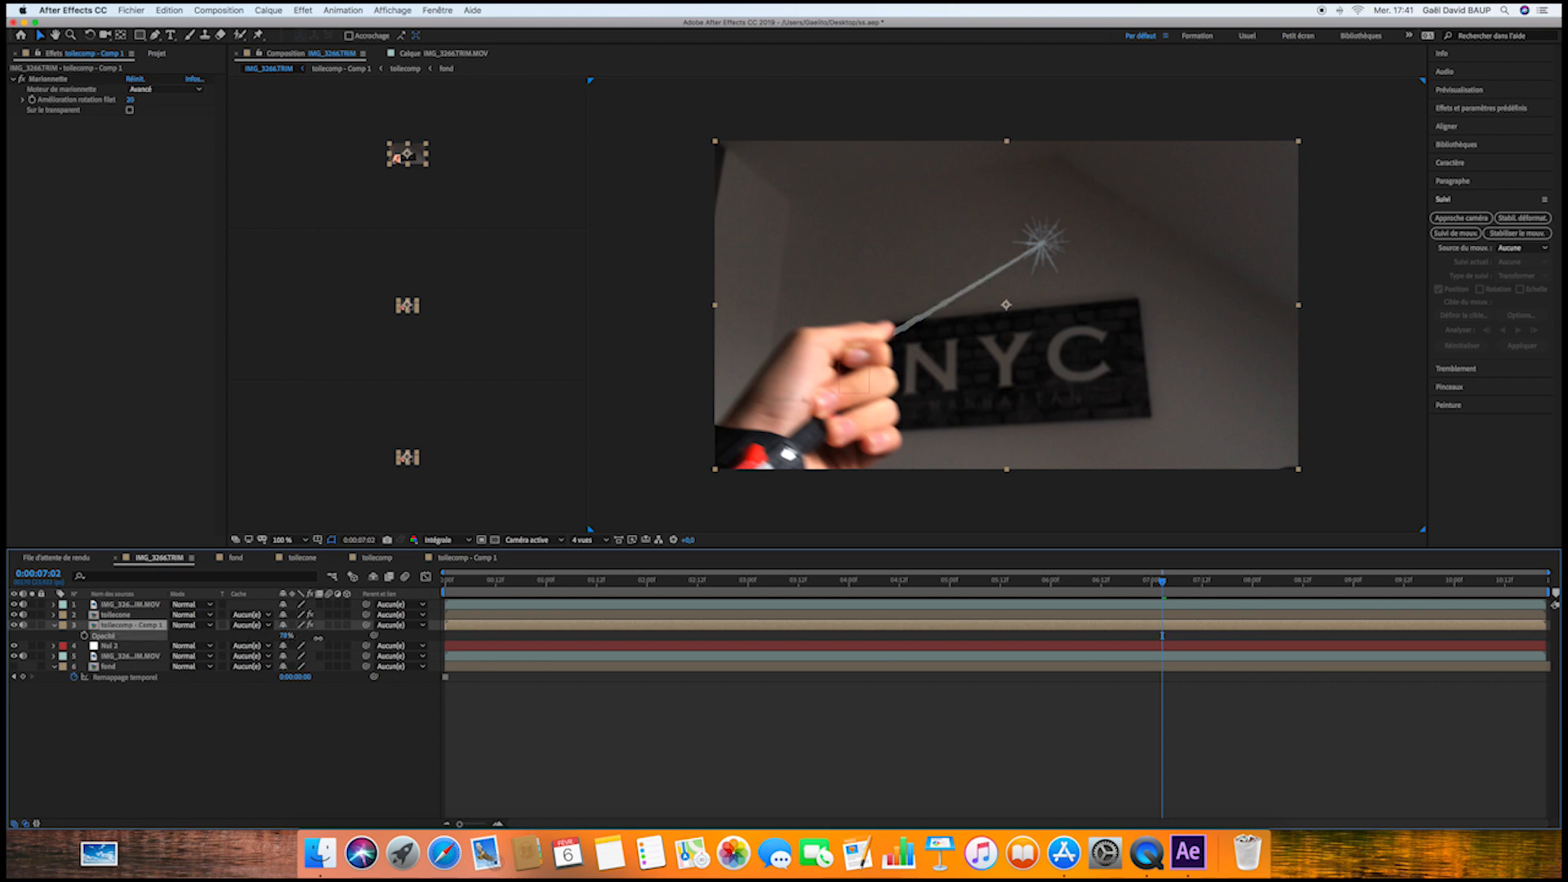
click(140, 616)
key(t)
drag(286, 628, 281, 629)
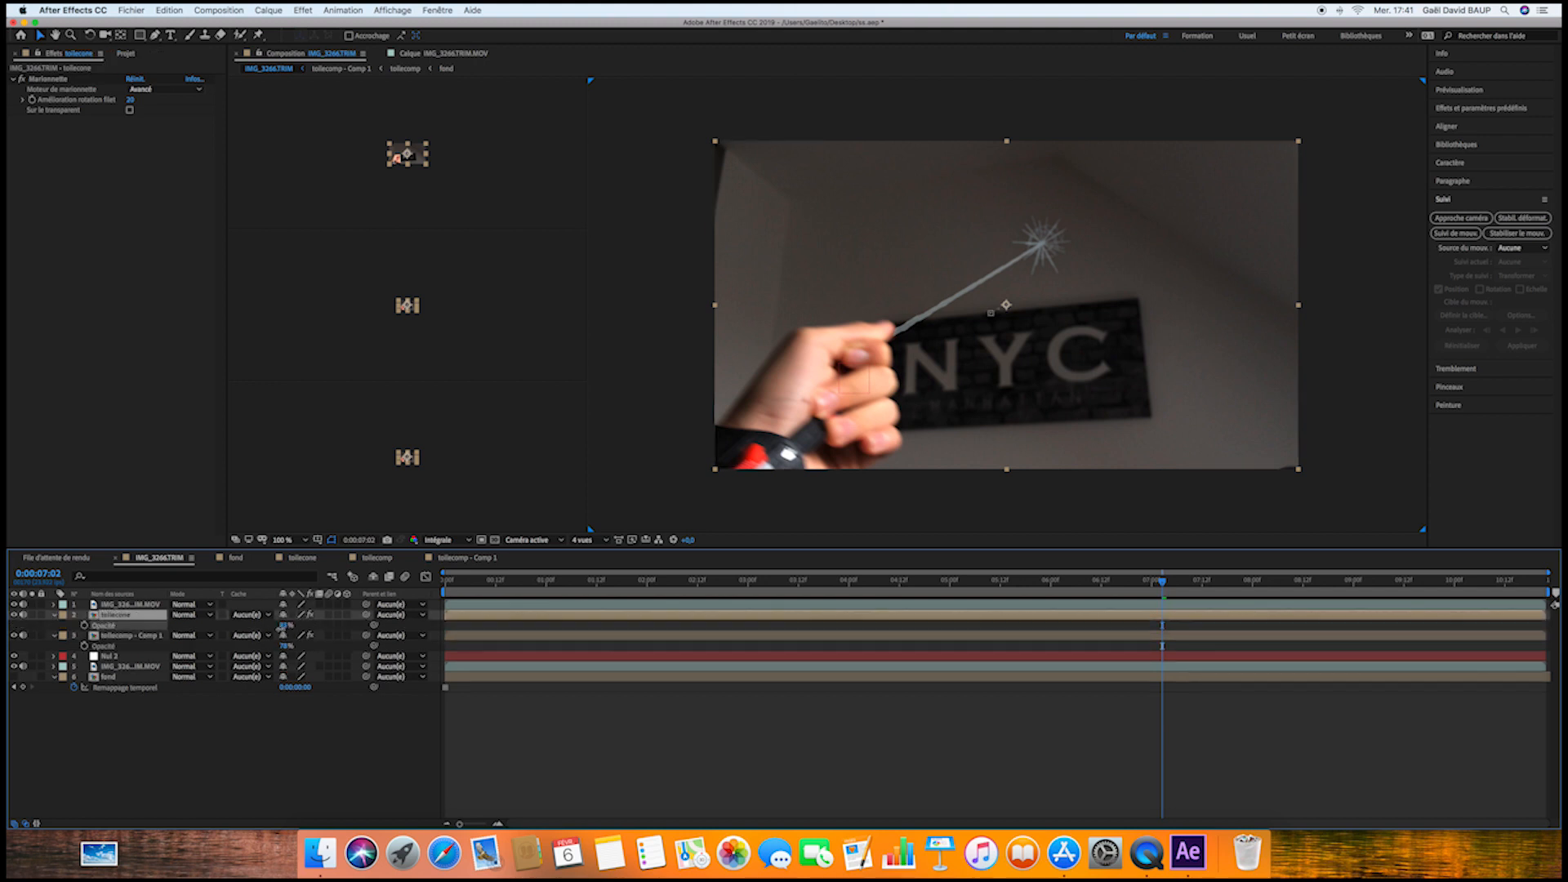
click(576, 735)
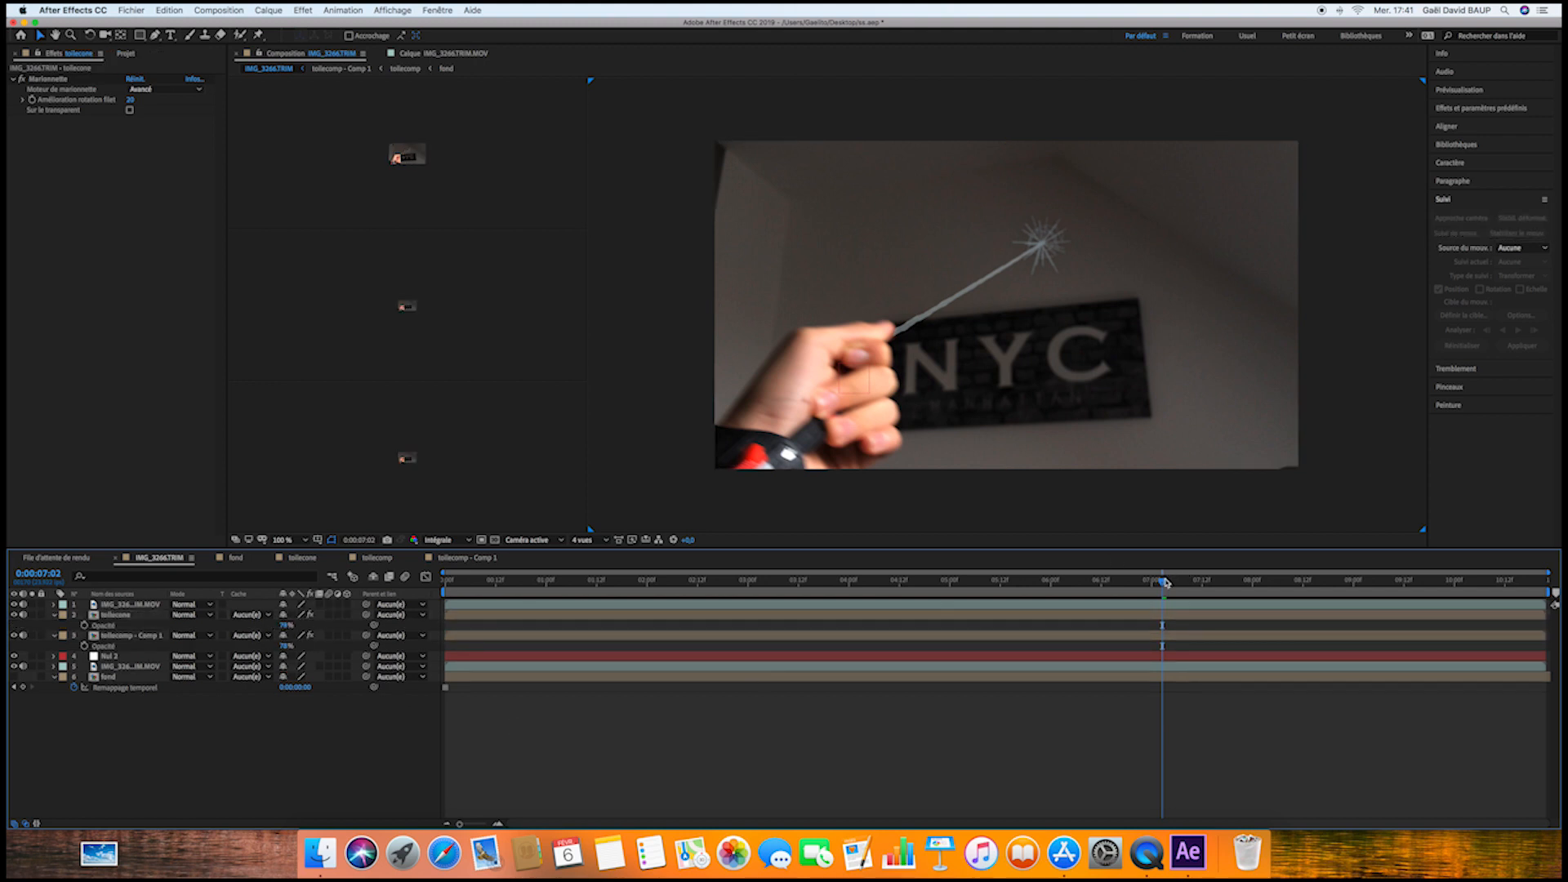
drag(1165, 582, 1052, 583)
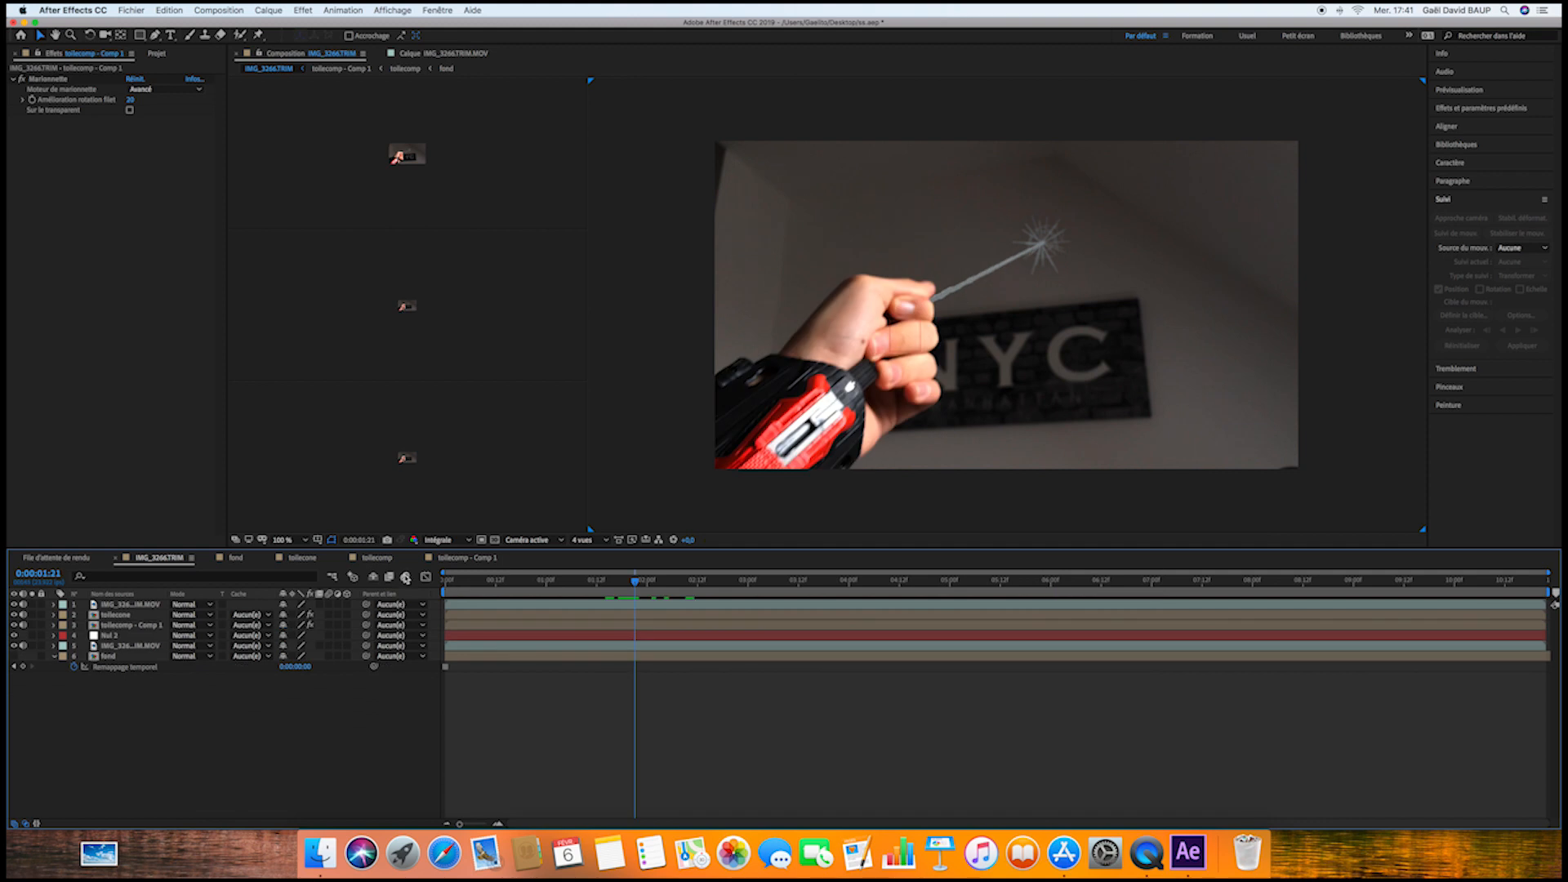
Enable motion blur for toilecone and toilecomp - Comp 1, and for the black solids inside the toilecomp and toilecone compositions
click(405, 577)
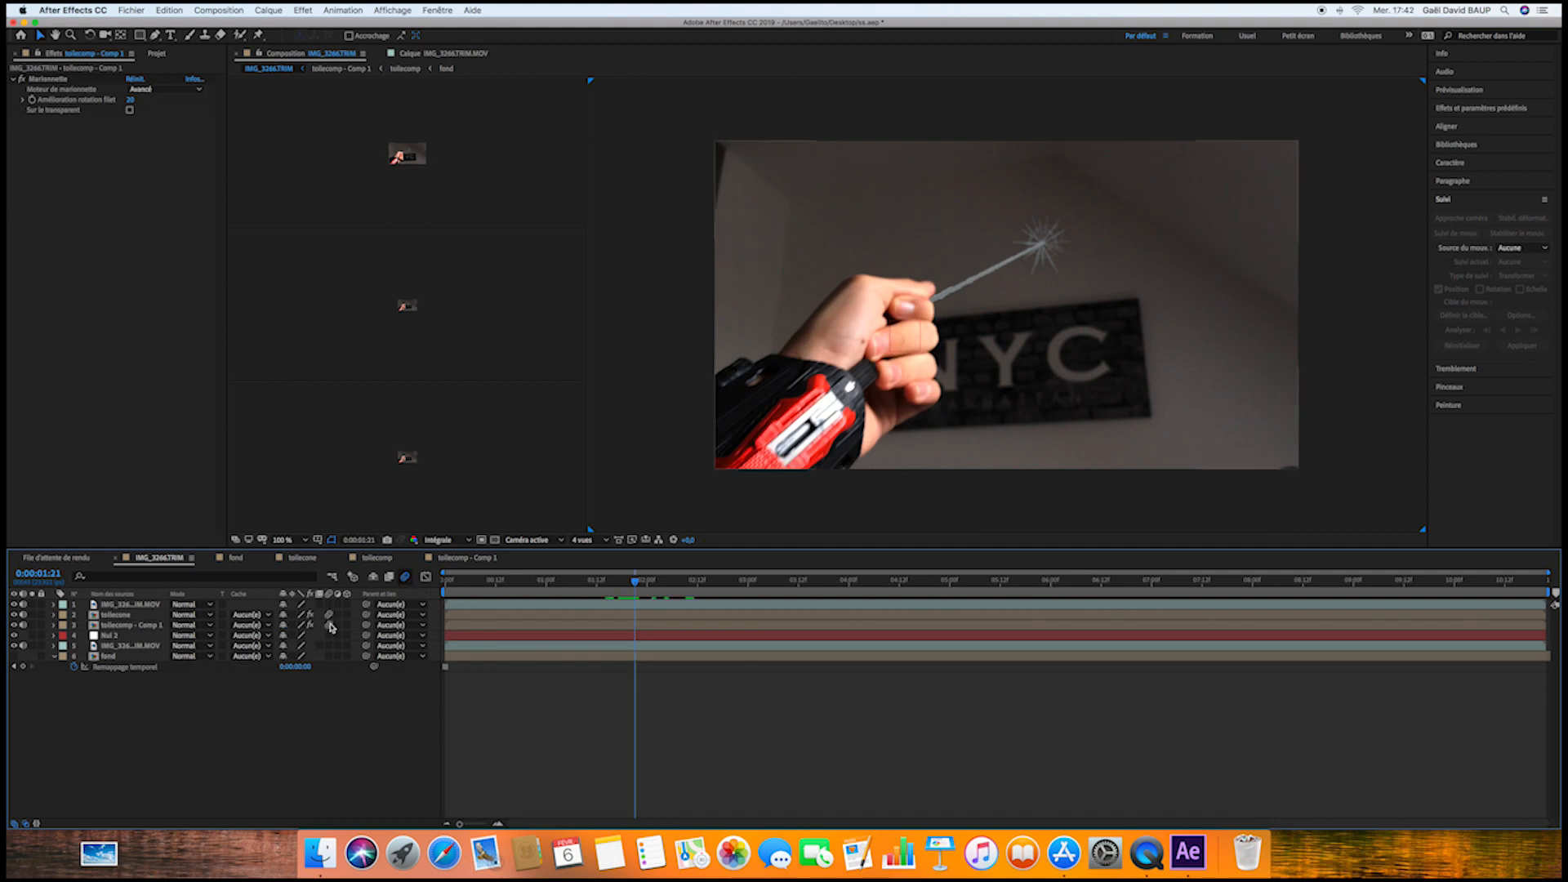
click(330, 626)
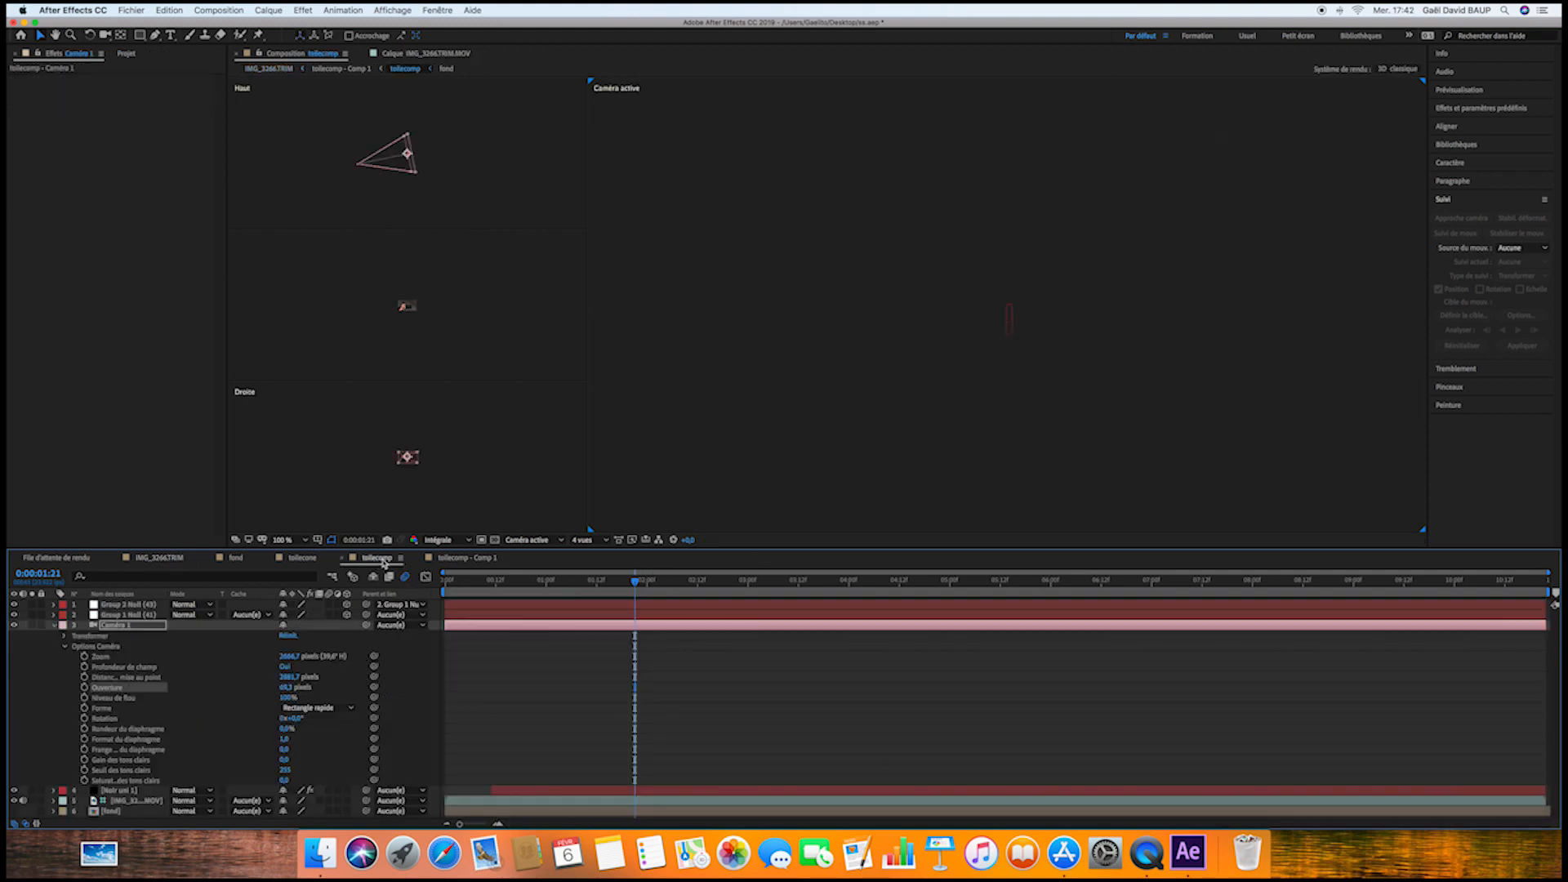
click(328, 791)
click(454, 559)
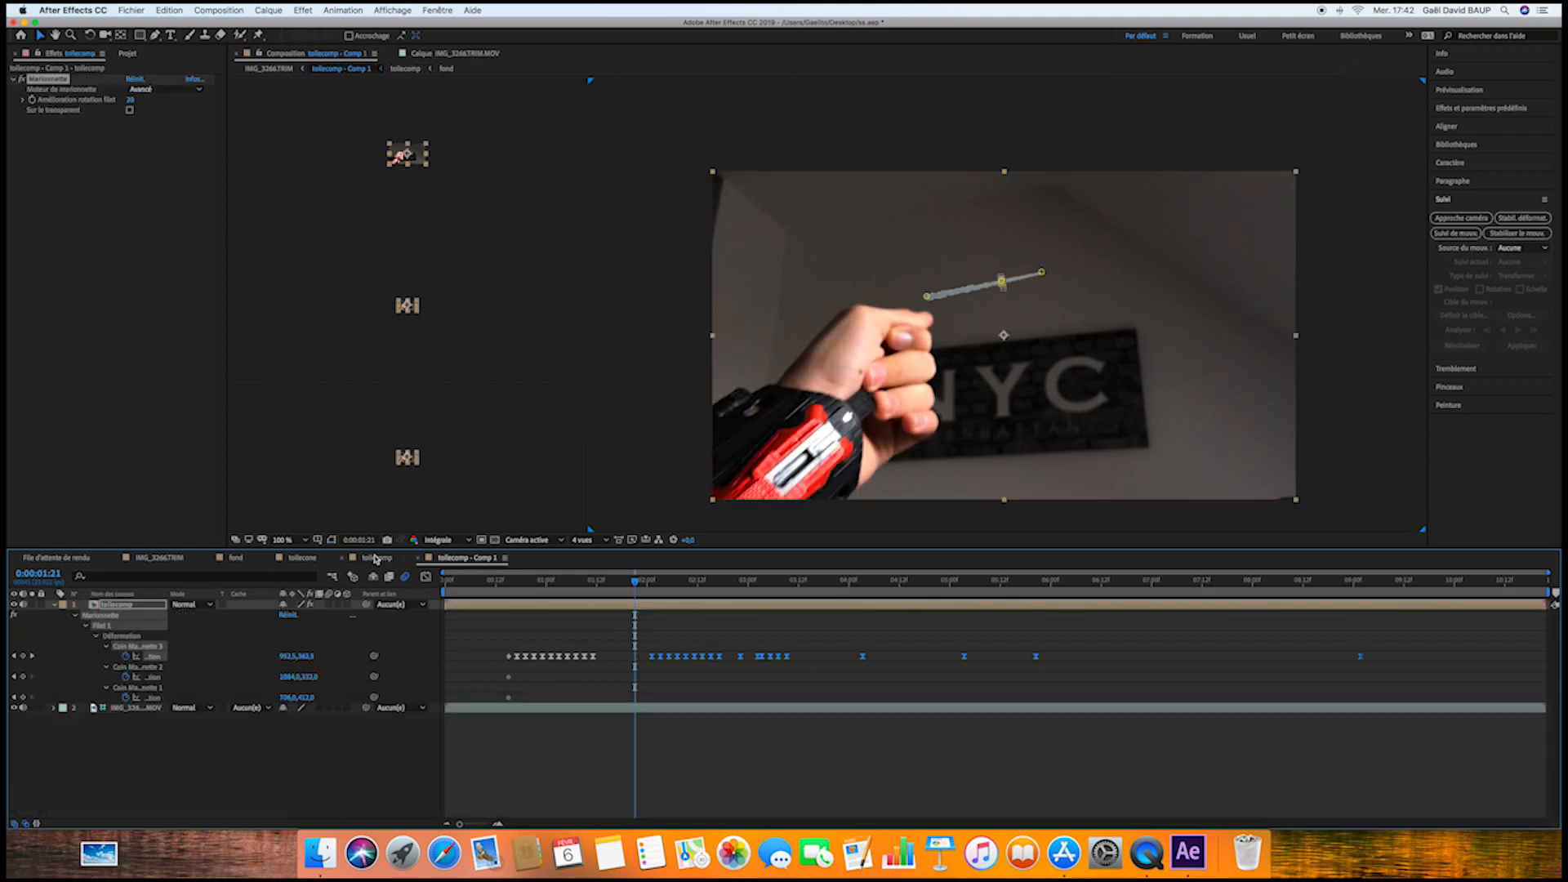
click(302, 558)
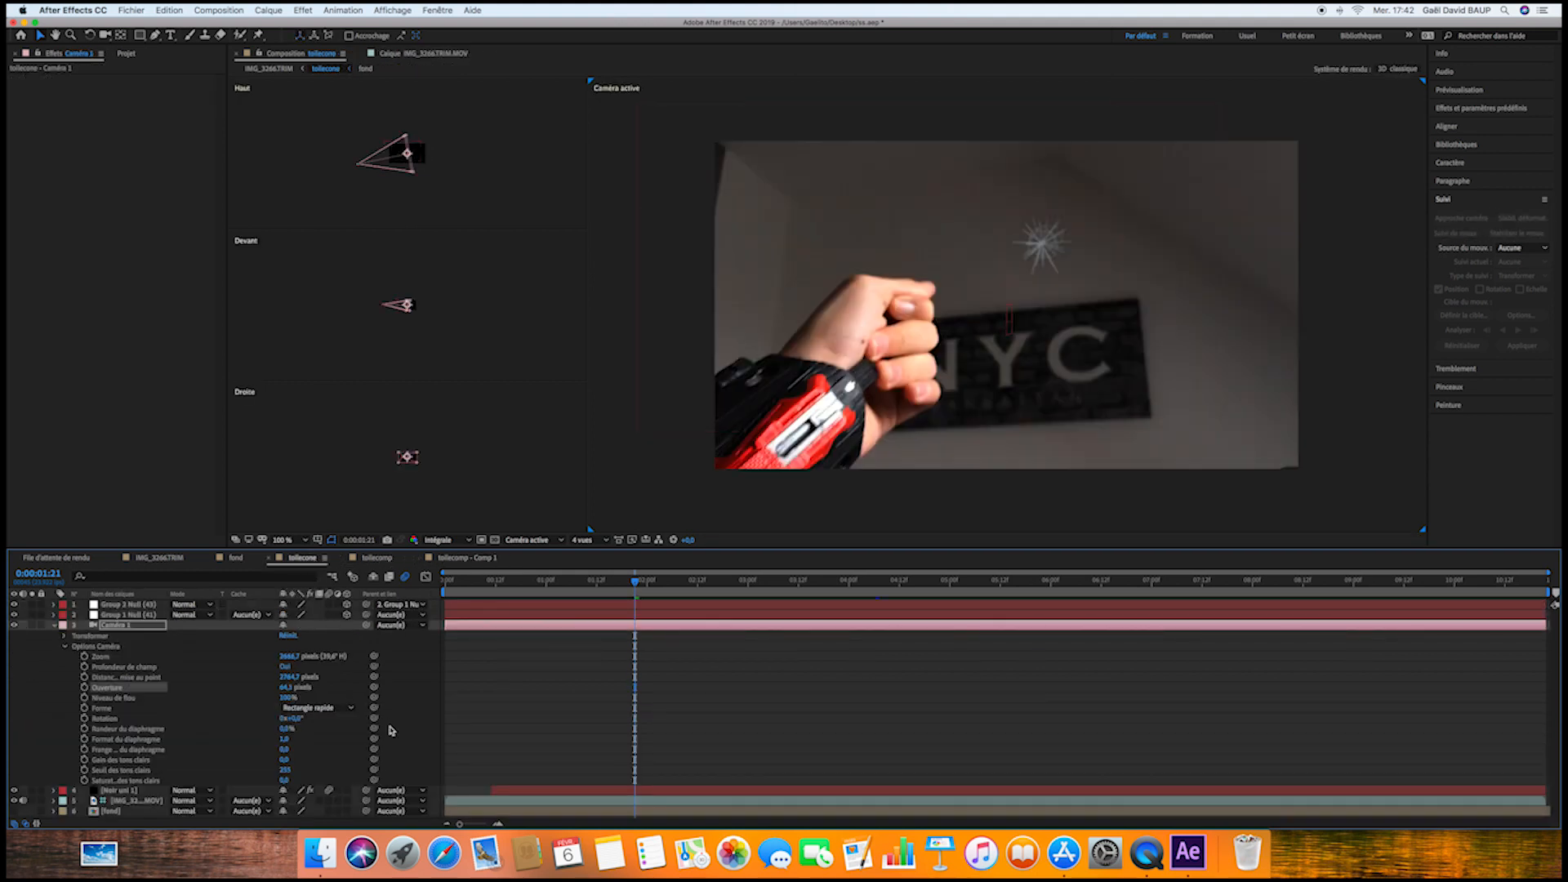
click(196, 558)
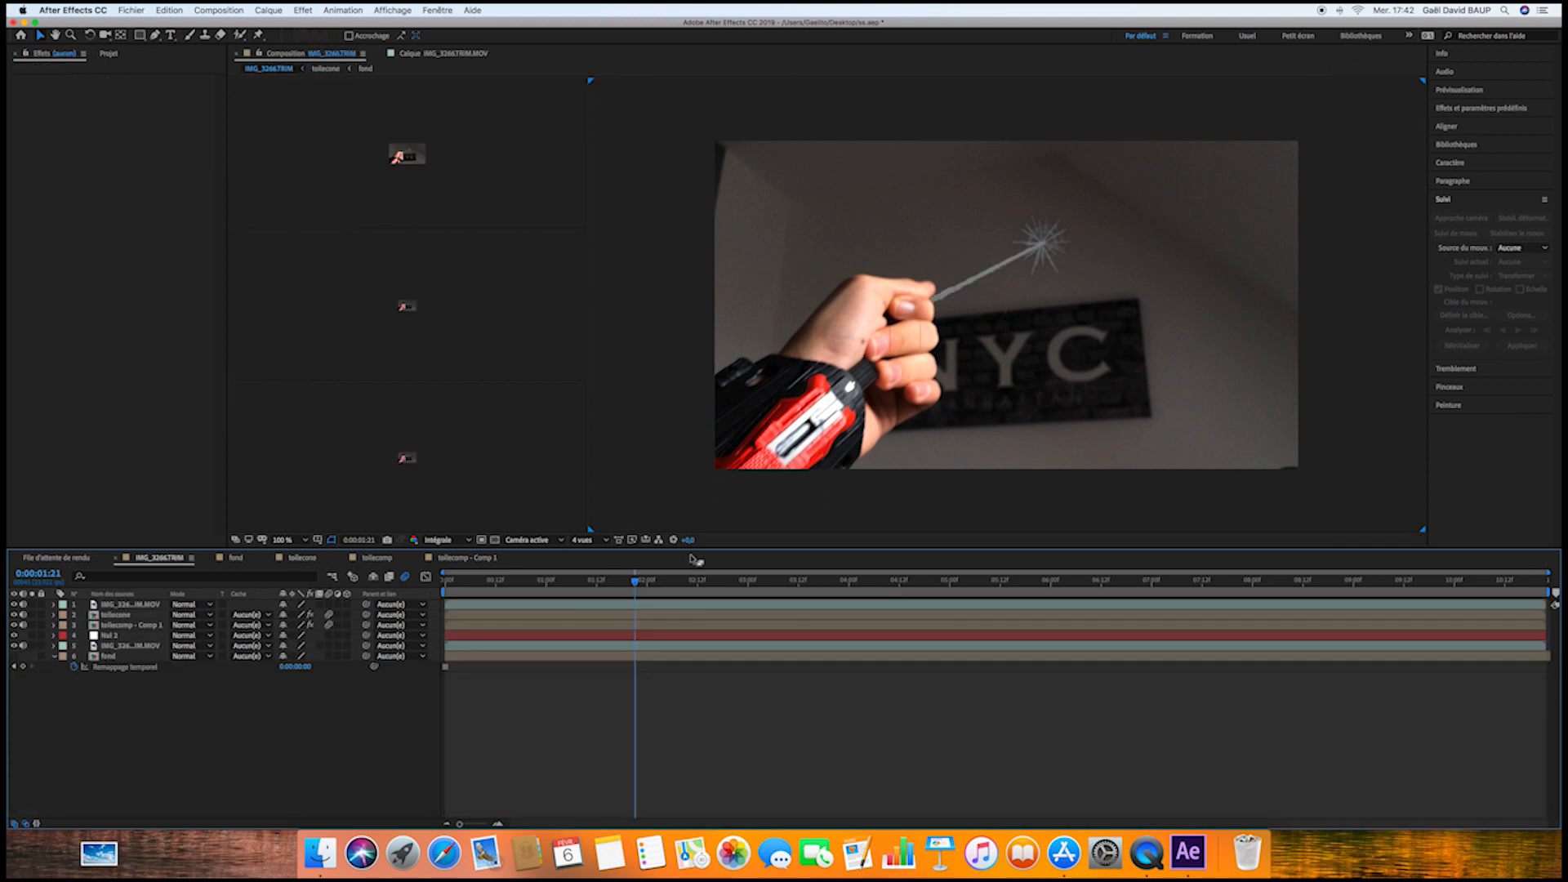
Review the motion-blurred web shot at several frames in the main composition, and go to 0:00:00:10
drag(611, 585, 511, 585)
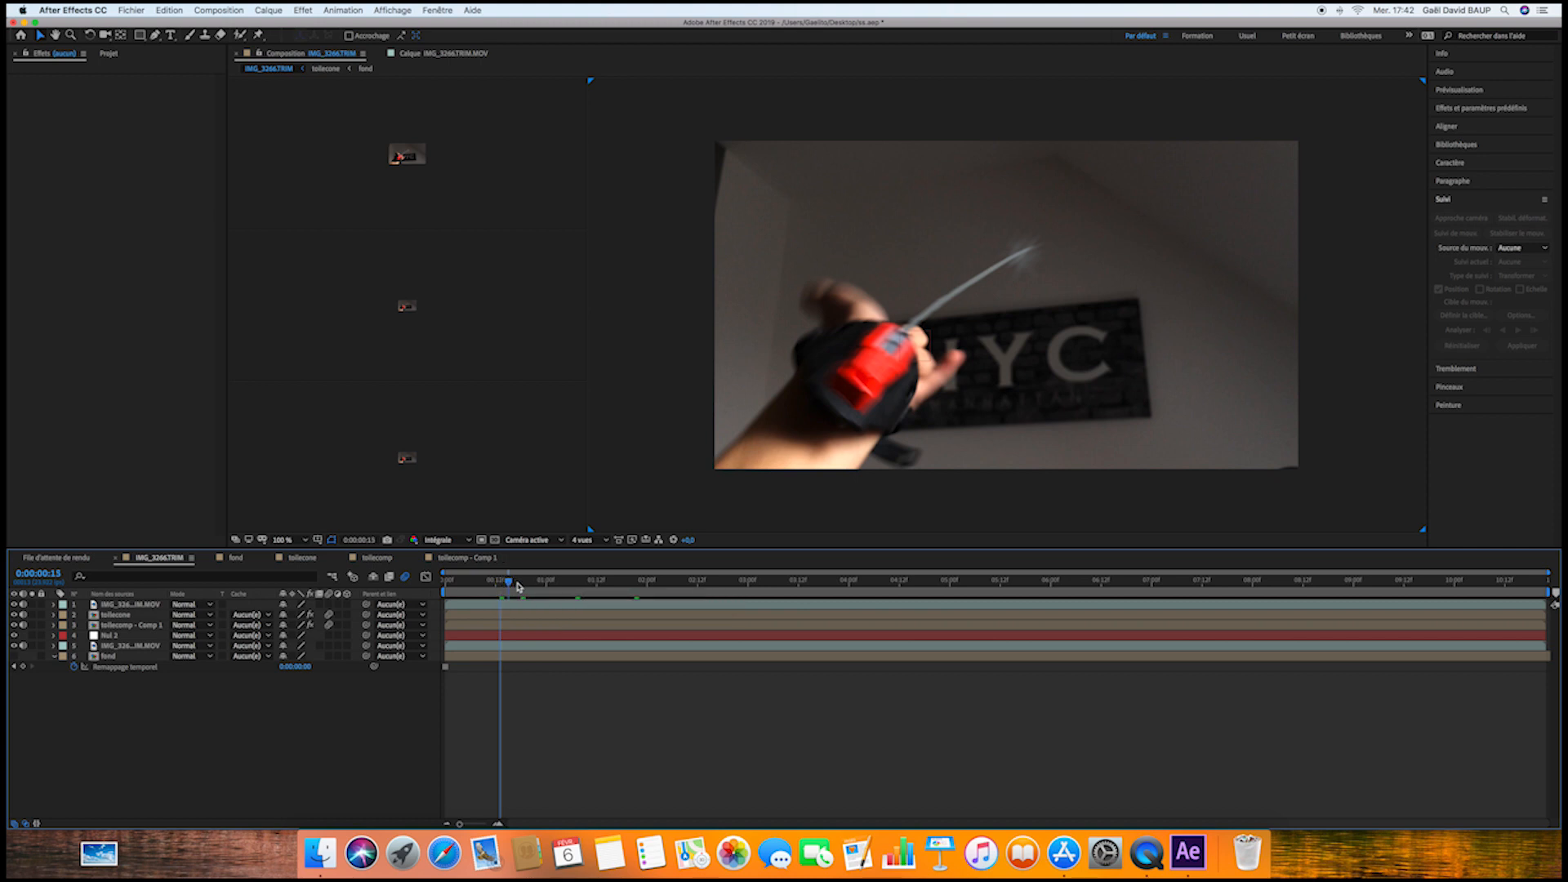
click(531, 583)
click(594, 583)
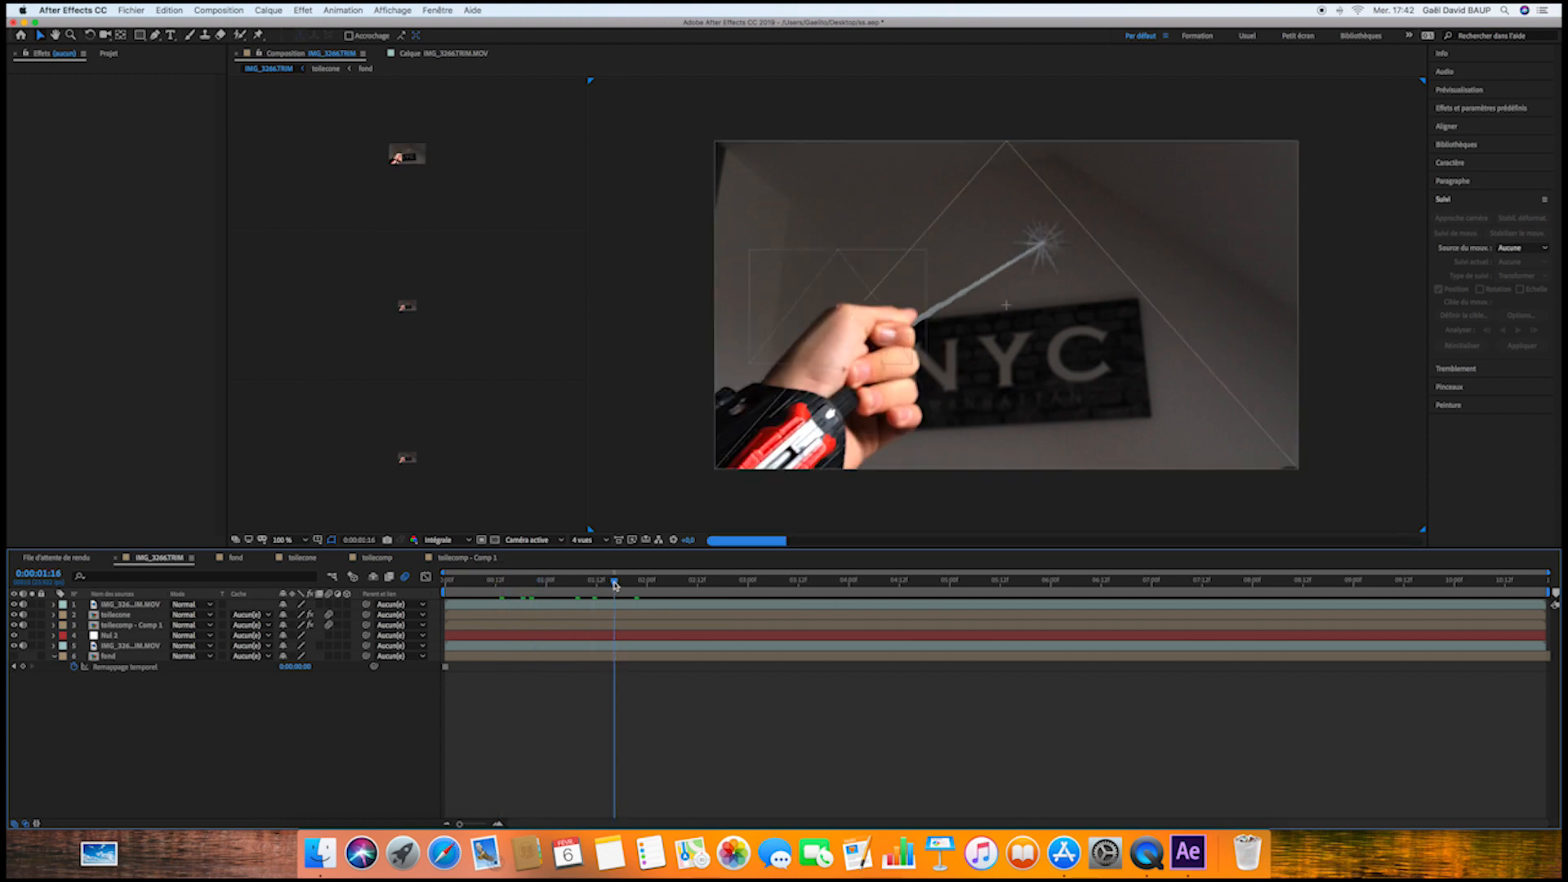
click(492, 584)
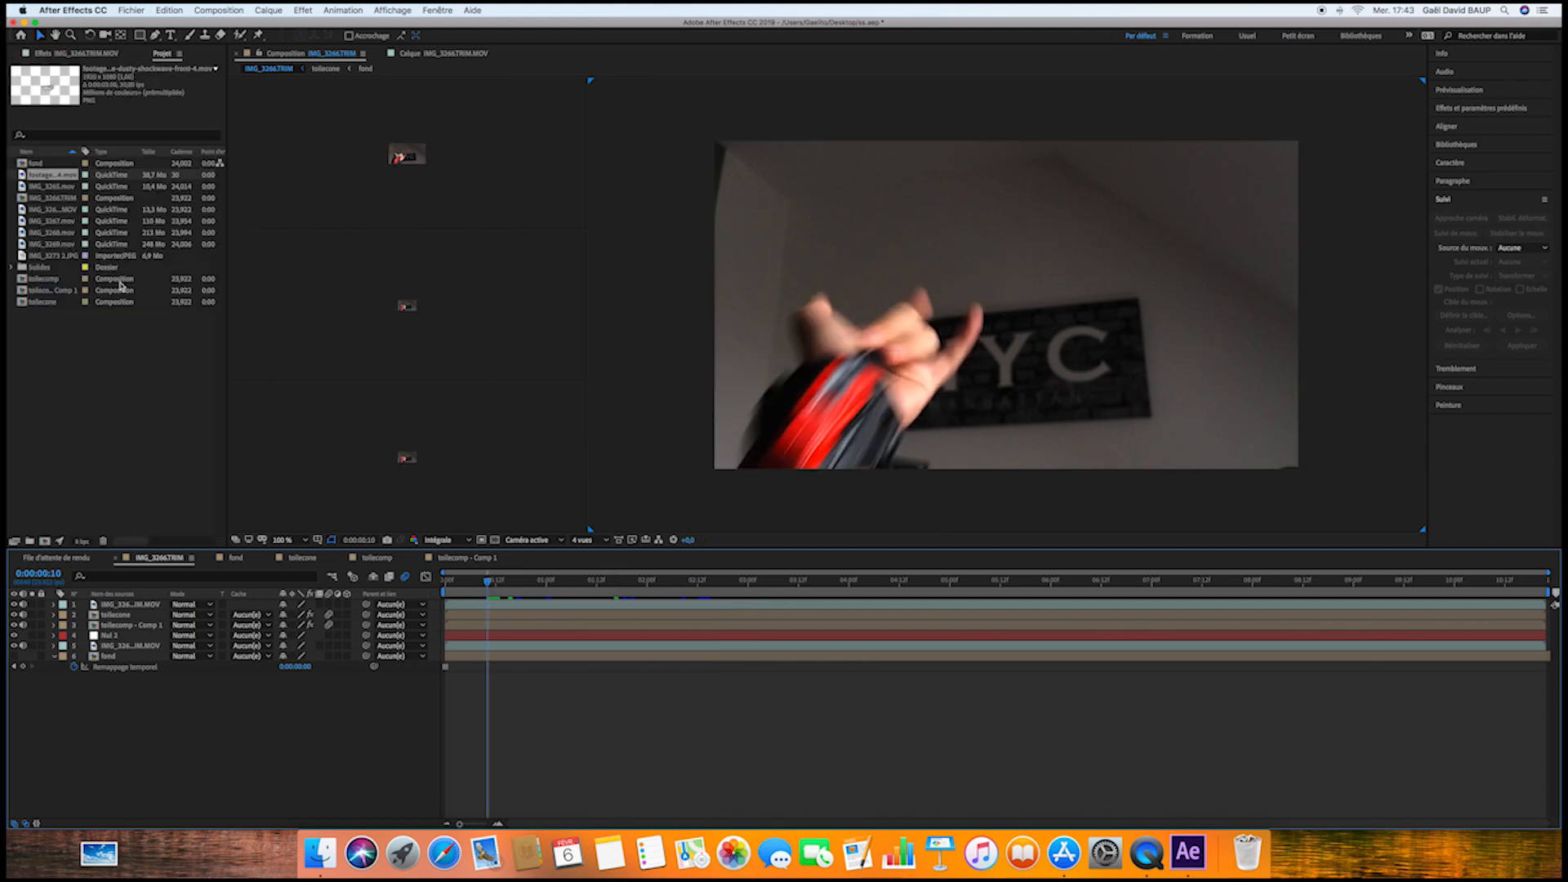
Add the dusty shockwave footage as the front layer starting at 0:00:00:10, lower its opacity to about 39%, and place it over the wrist device
drag(51, 175, 487, 604)
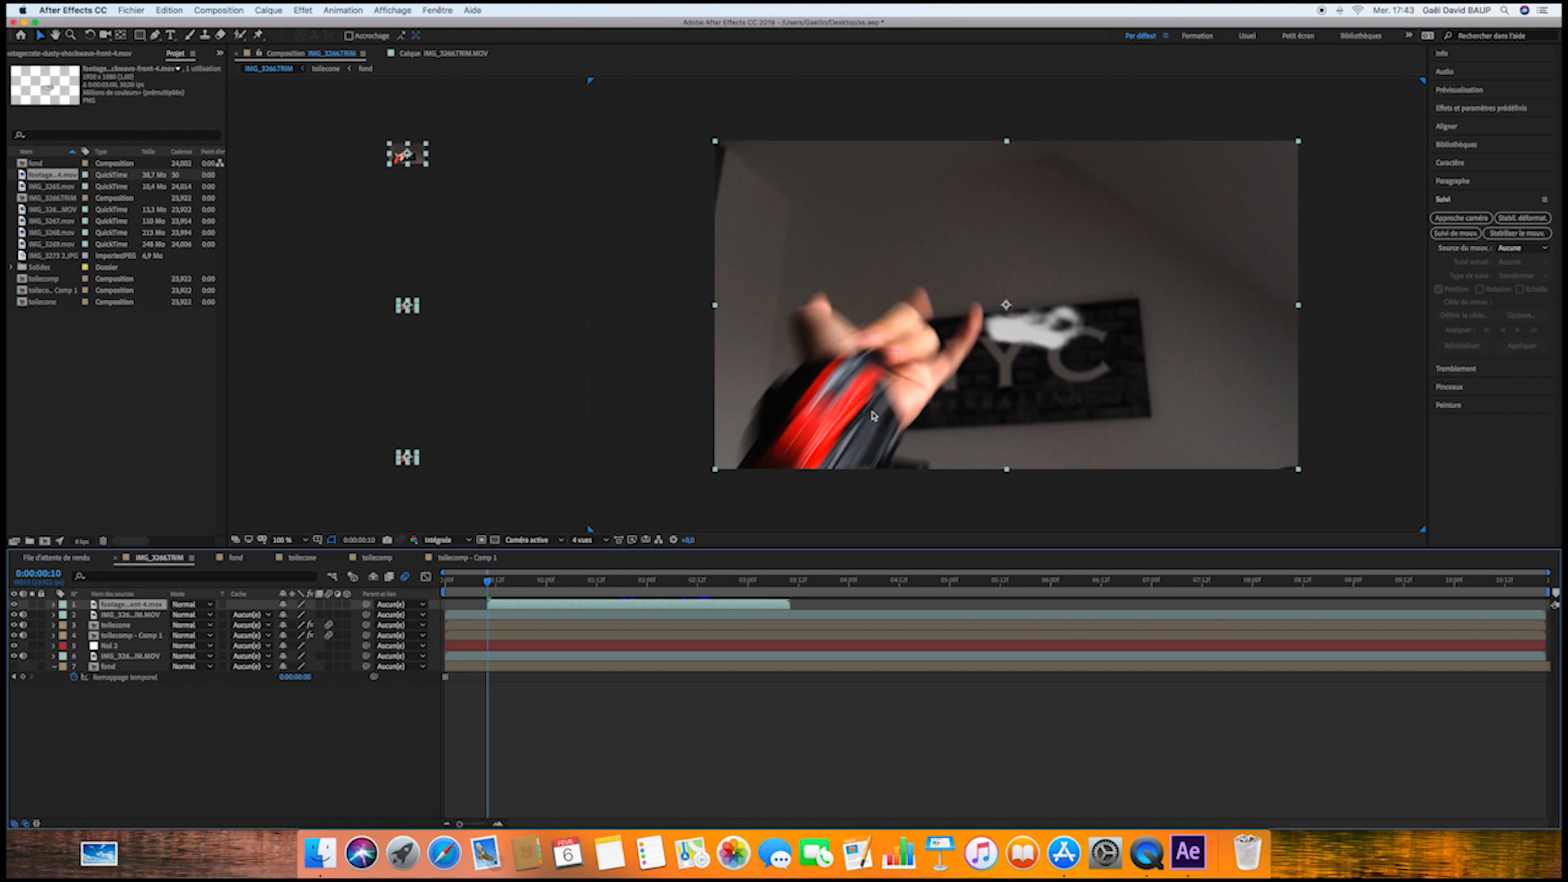
key(t)
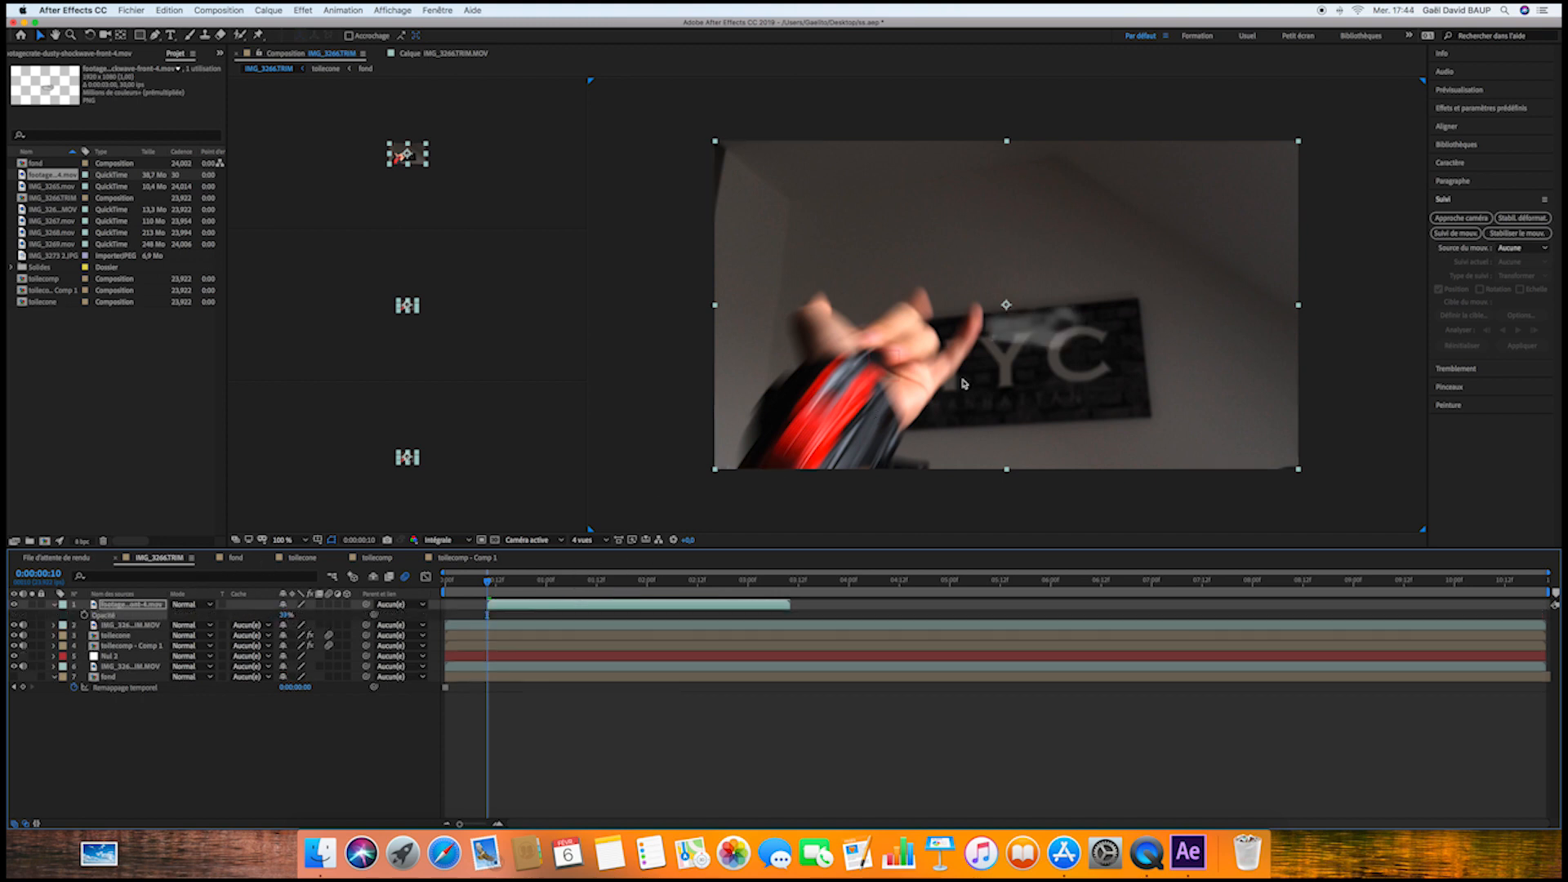
drag(1029, 366, 849, 422)
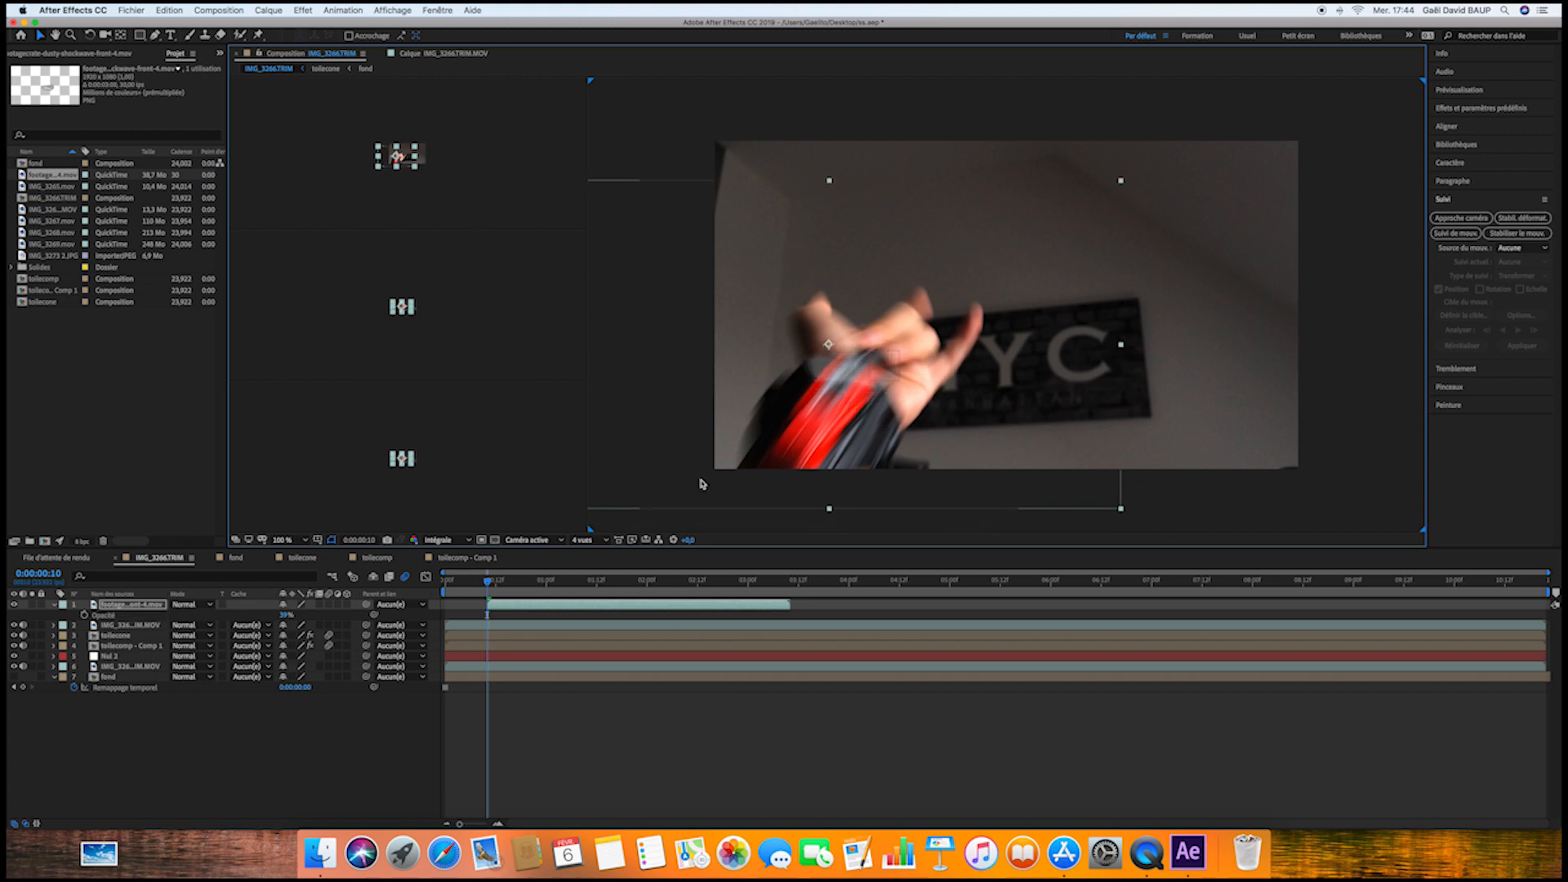
Parent the shockwave layer to Nul 2 and check how it follows the wrist up to 0:00:00:21
mouse_move(498, 583)
mouse_down()
mouse_move(562, 581)
mouse_move(497, 583)
mouse_up()
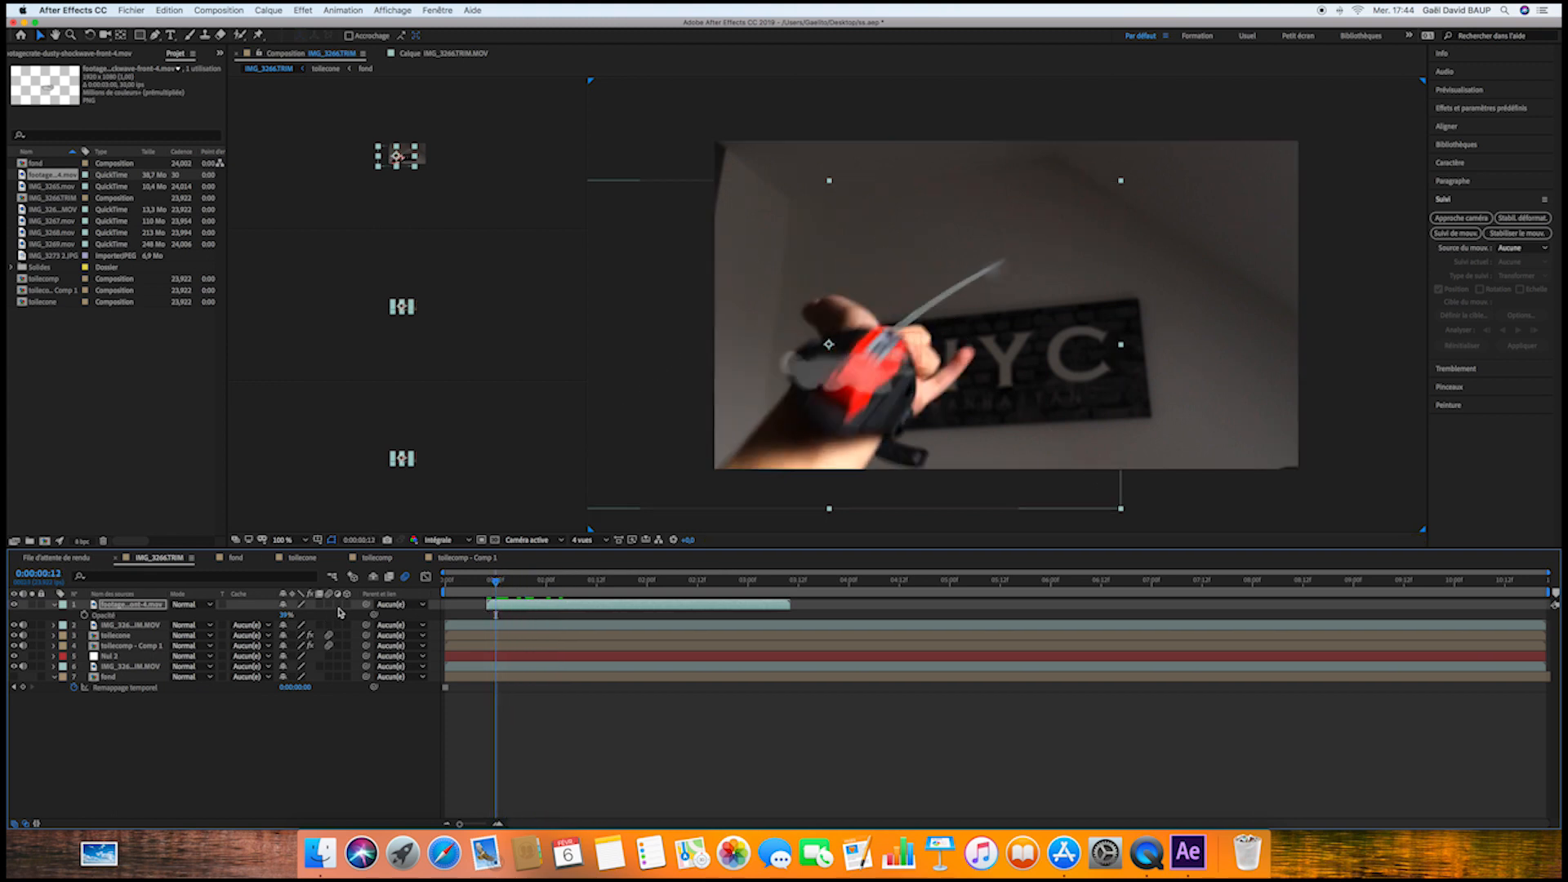
drag(247, 638, 152, 660)
drag(494, 581, 534, 605)
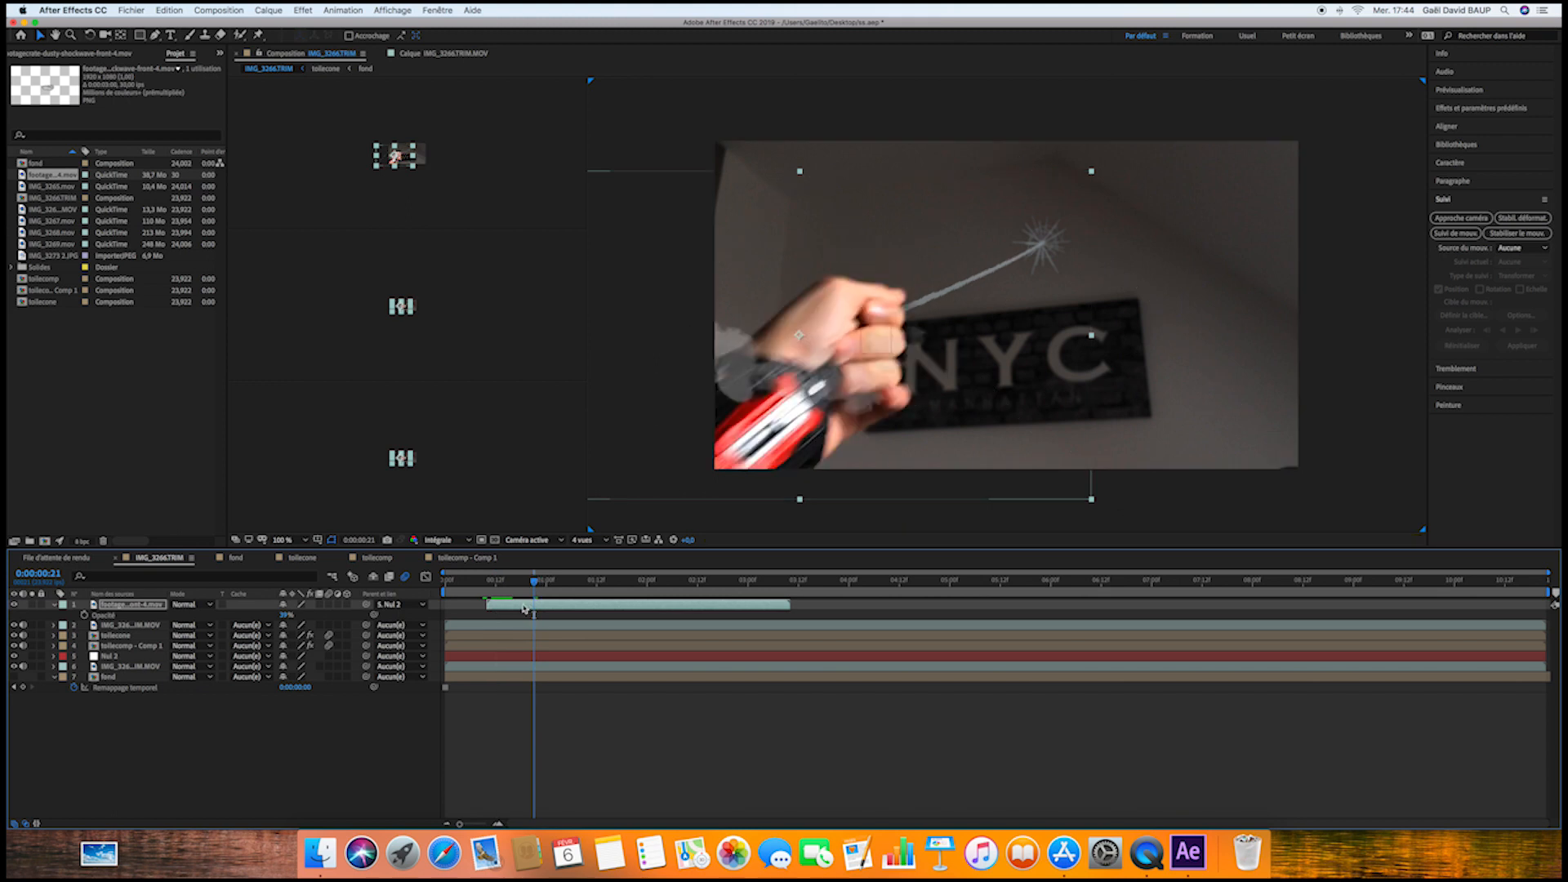
Time-stretch the shockwave layer to a much shorter duration so that it ends just before 0:00:00:21, holding its in point
right_click(533, 604)
mouse_move(572, 581)
click(744, 604)
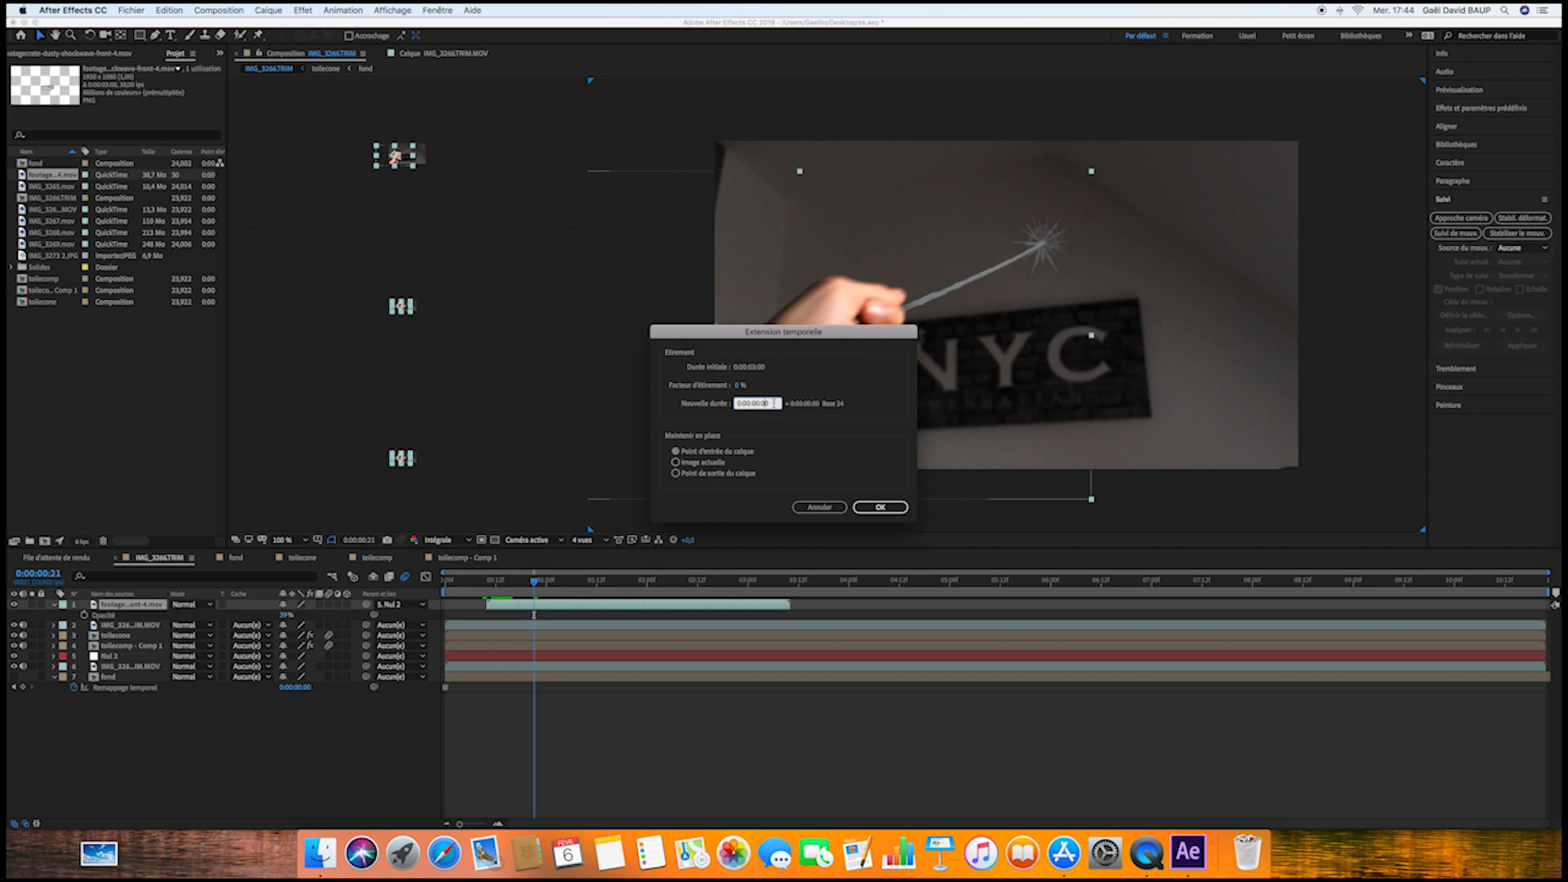
click(883, 508)
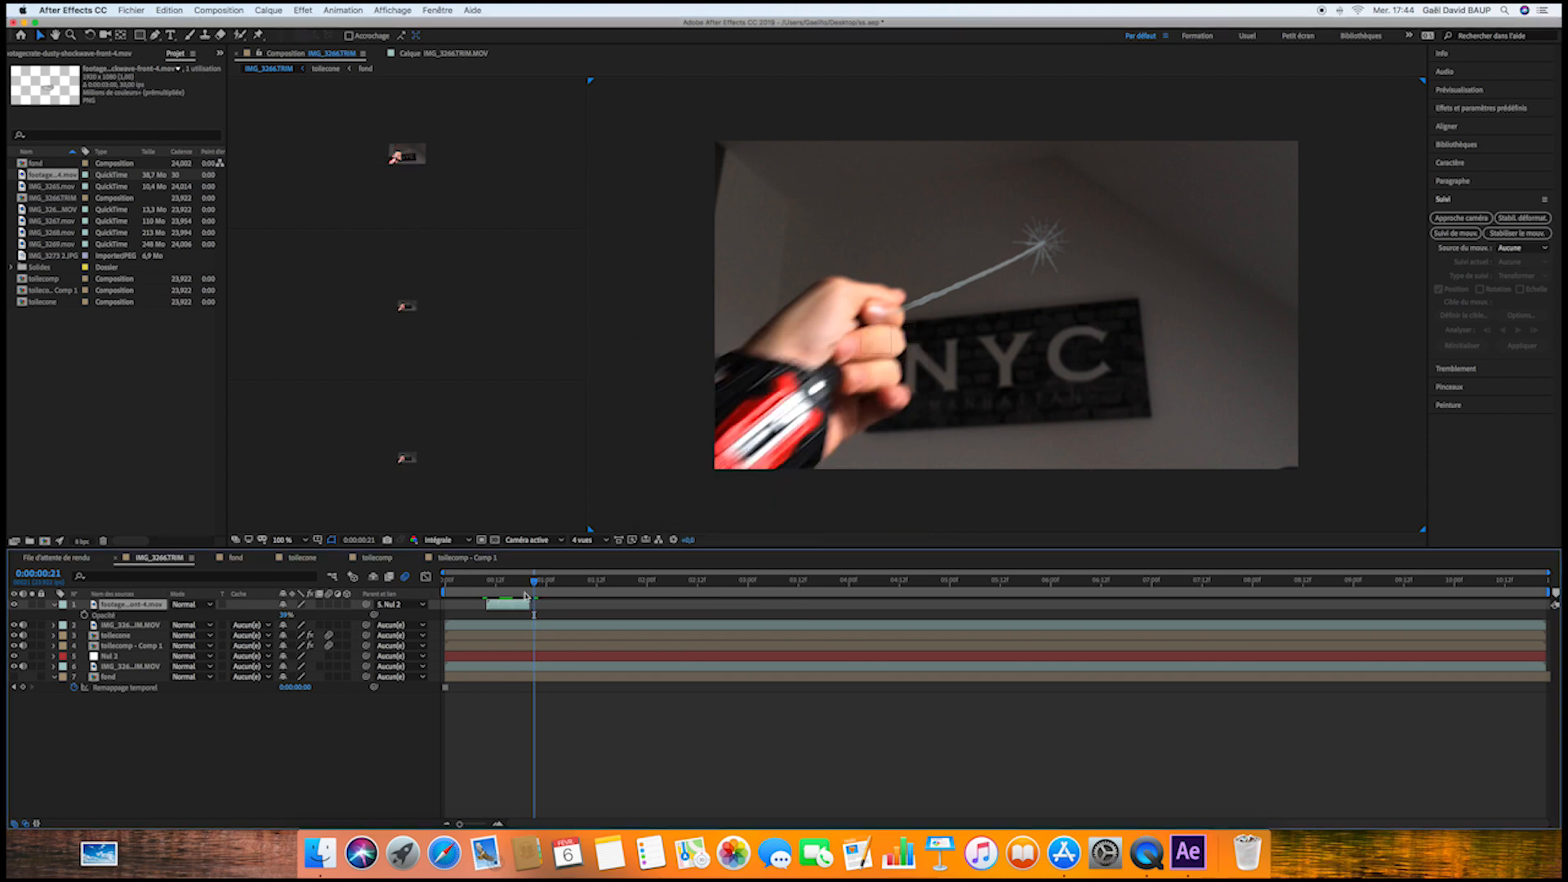
At 0:00:00:12, narrow the shockwave layer horizontally and reposition it around the wrist device, then scrub the neighbouring frames to check it
drag(533, 586, 495, 588)
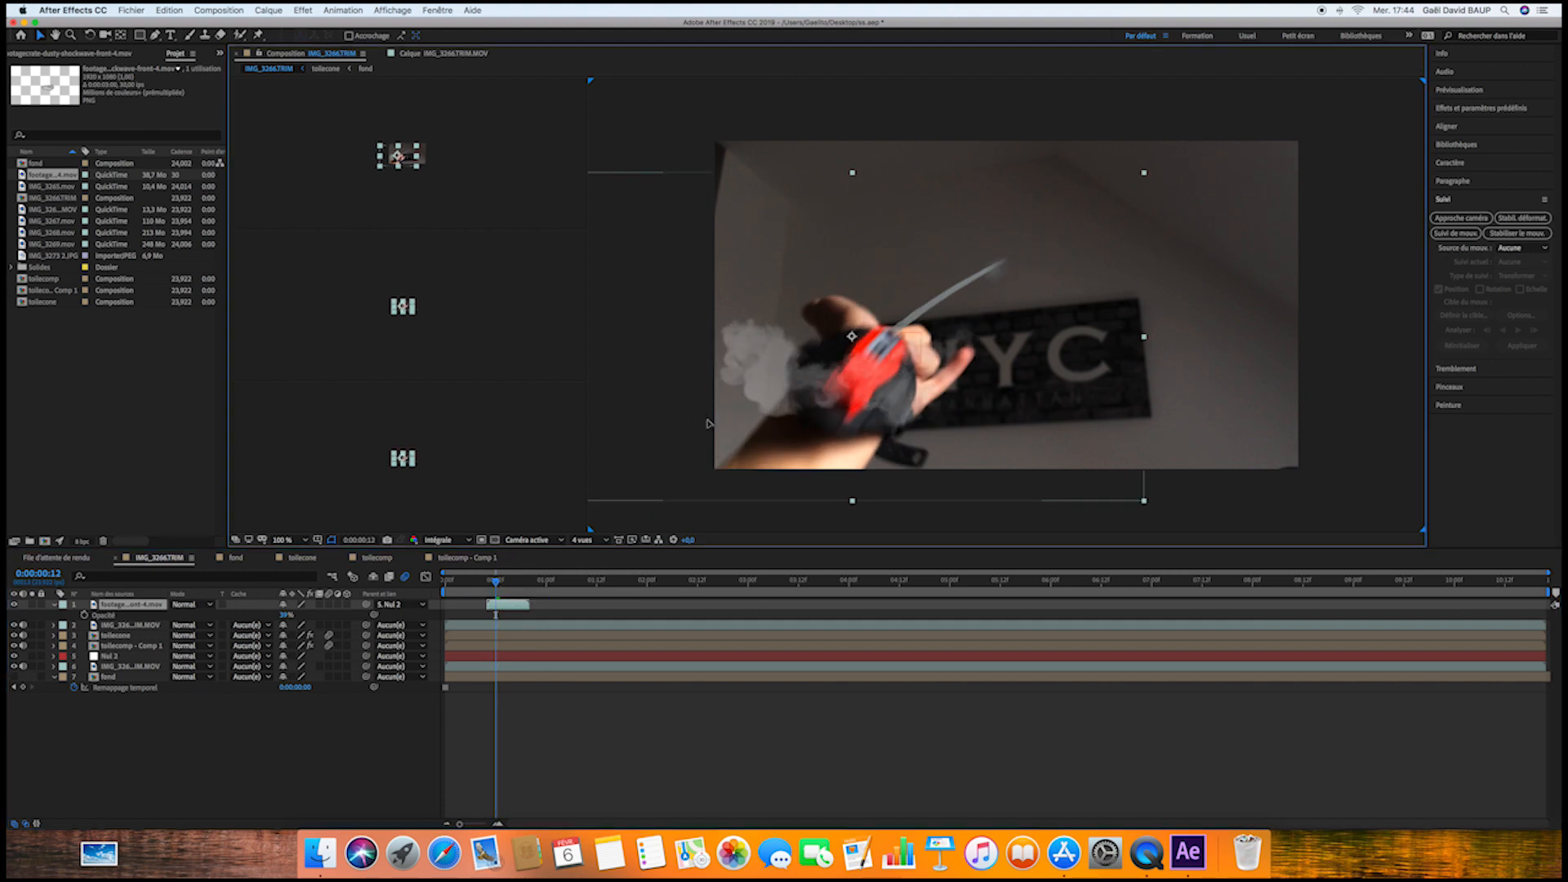
drag(745, 406, 701, 404)
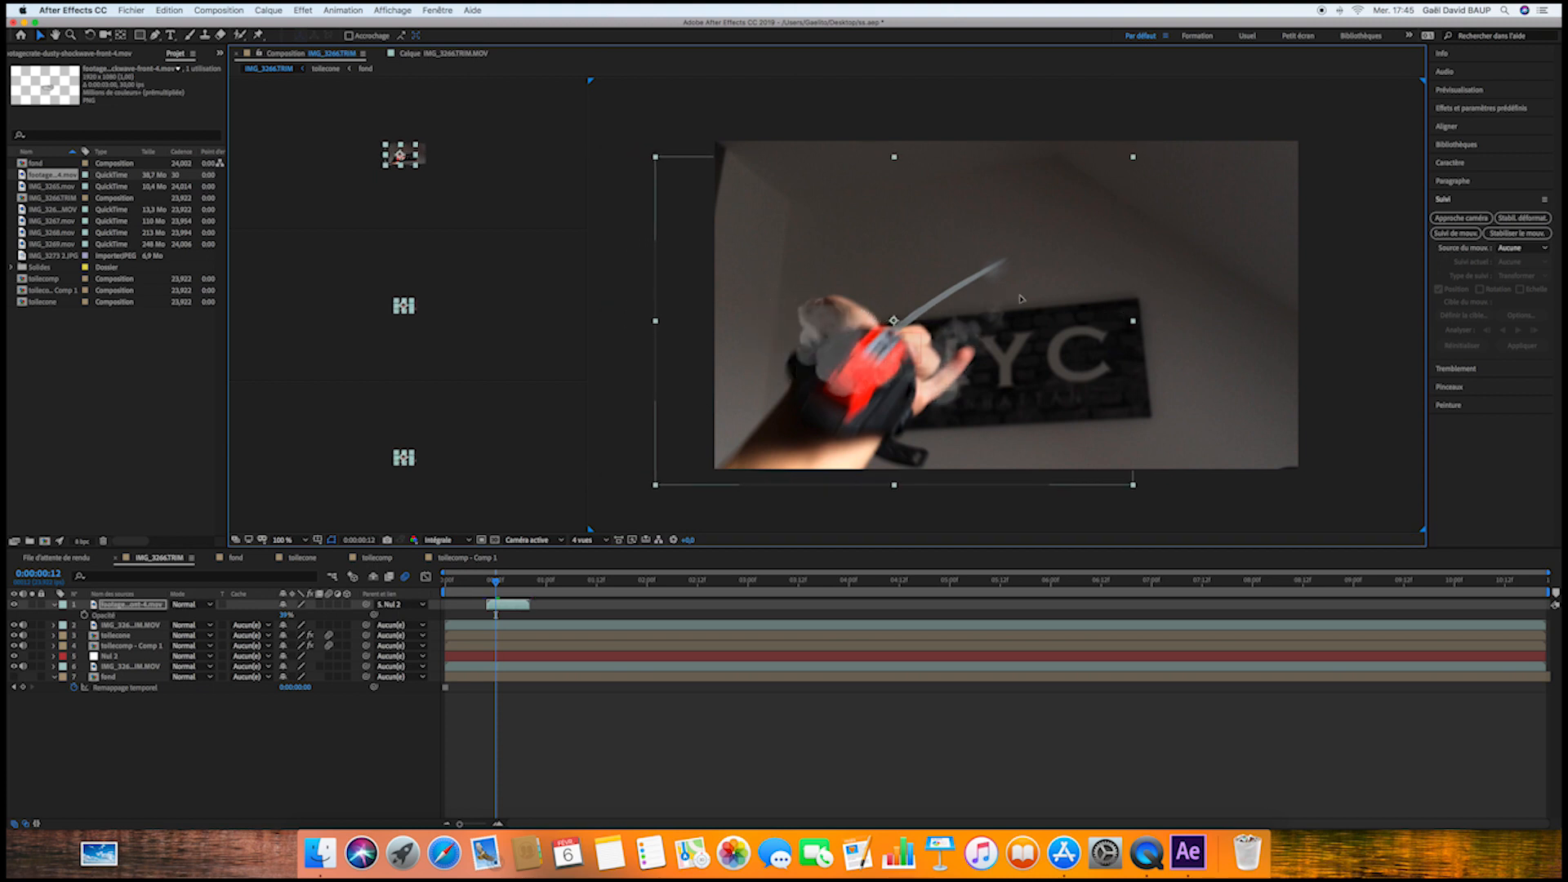
click(535, 739)
drag(497, 581, 513, 579)
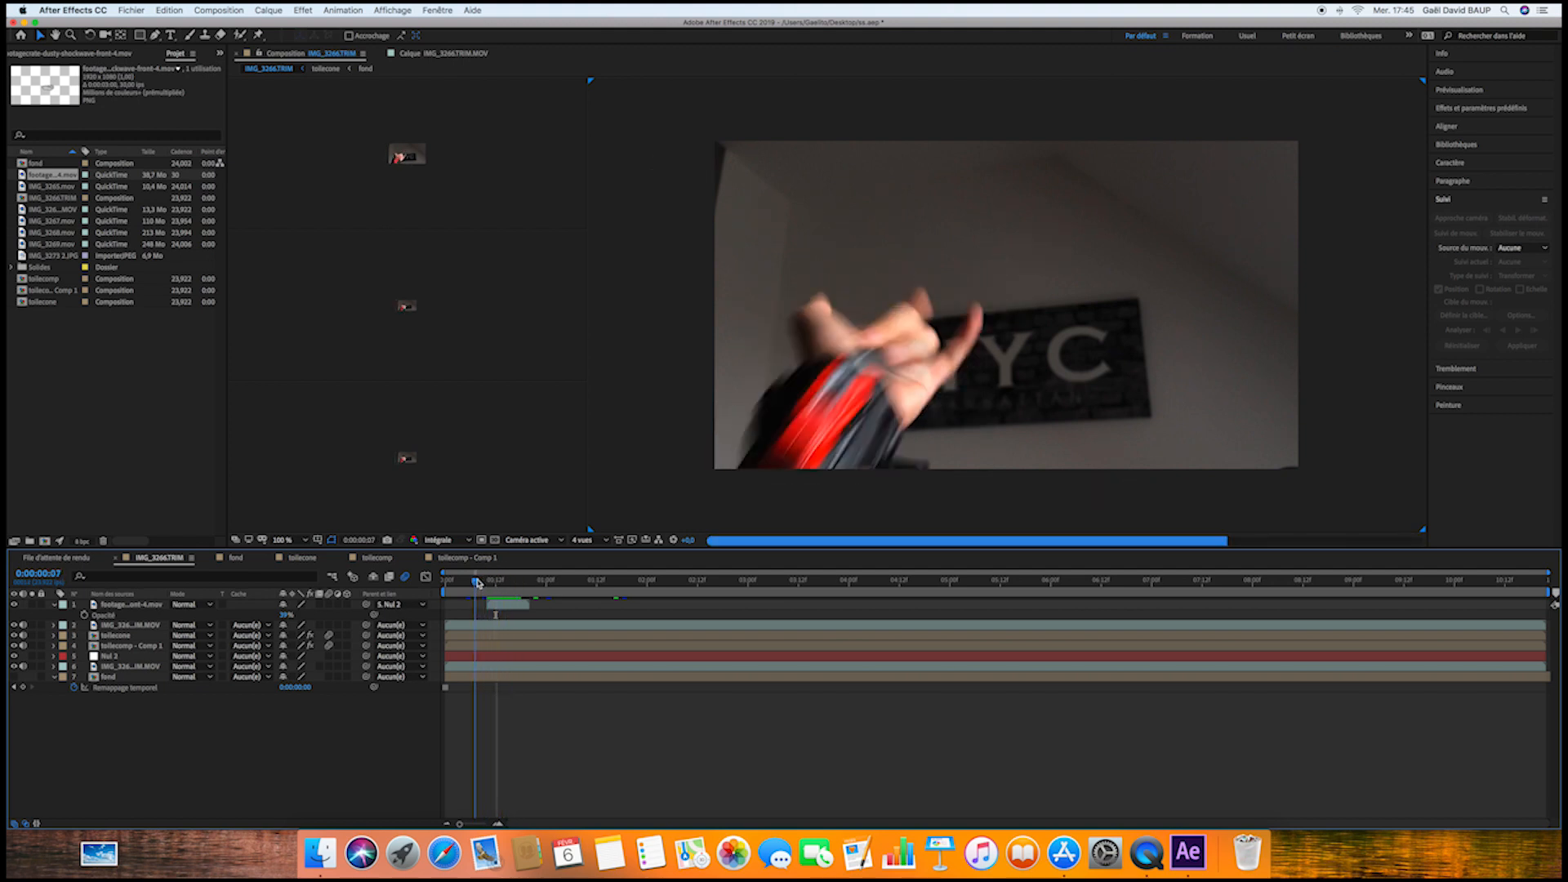